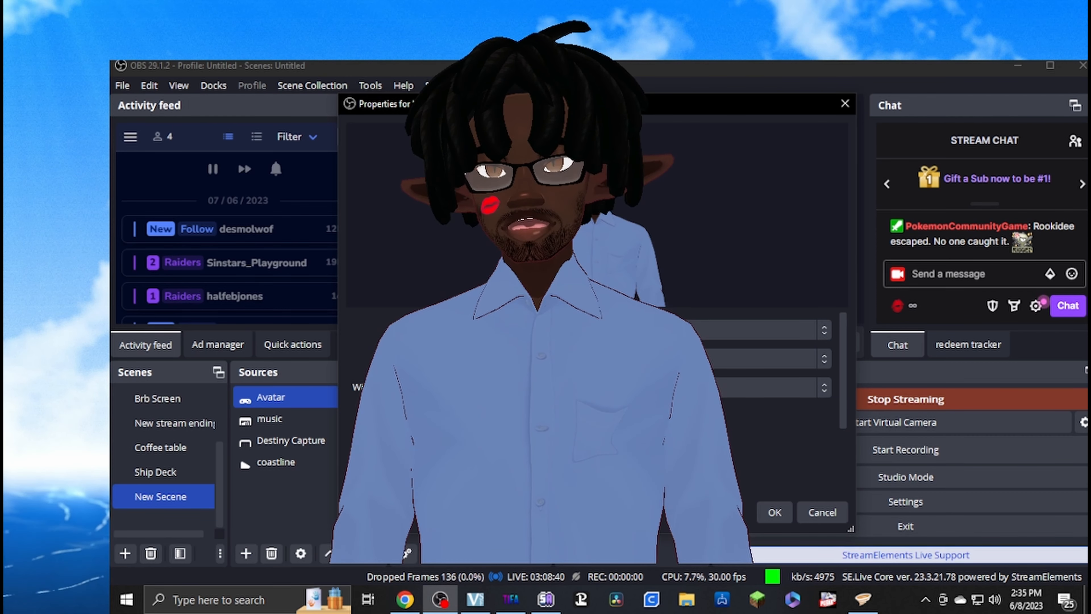
Review the remaining options in the Avatar source's properties and accept them.
{"action": "scroll", "coordinate": [597, 361], "scroll_direction": "down", "scroll_amount": 1}
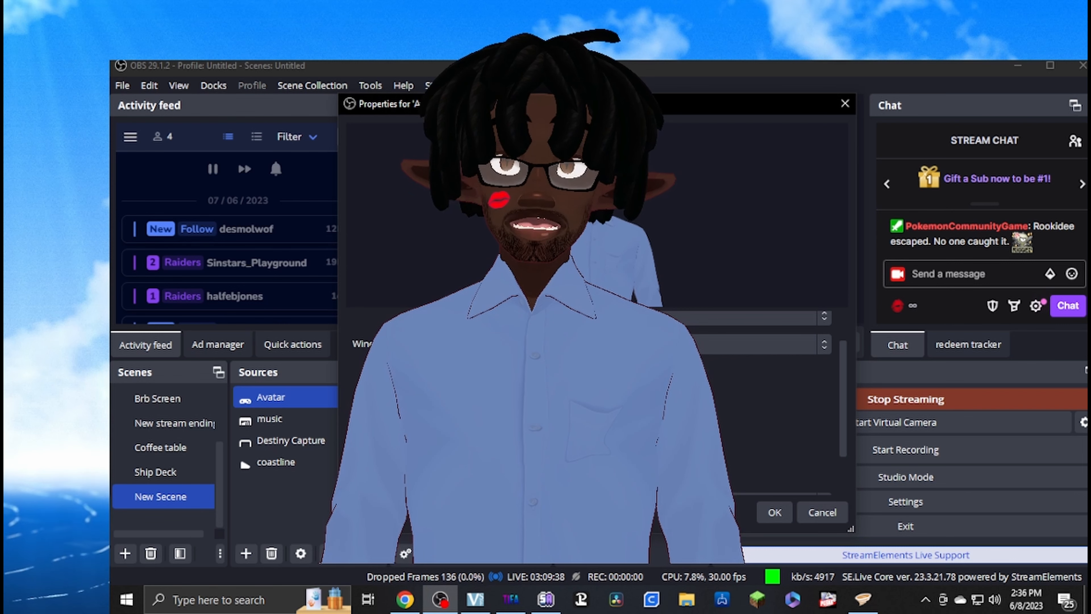
{"action": "scroll", "coordinate": [597, 404], "scroll_direction": "down", "scroll_amount": 1}
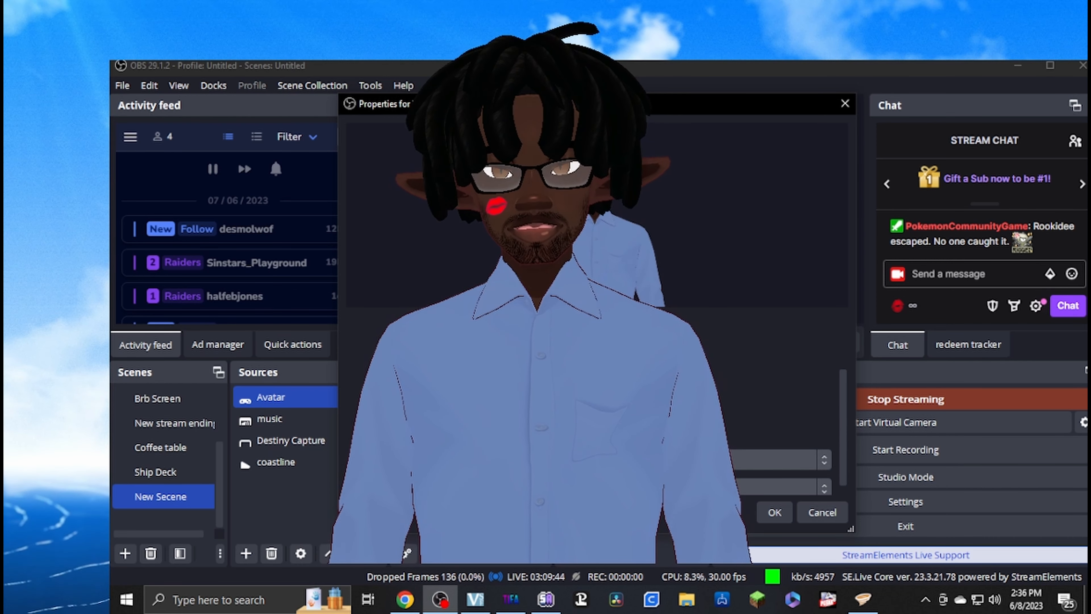
{"action": "scroll", "coordinate": [765, 380], "scroll_direction": "down", "scroll_amount": 1}
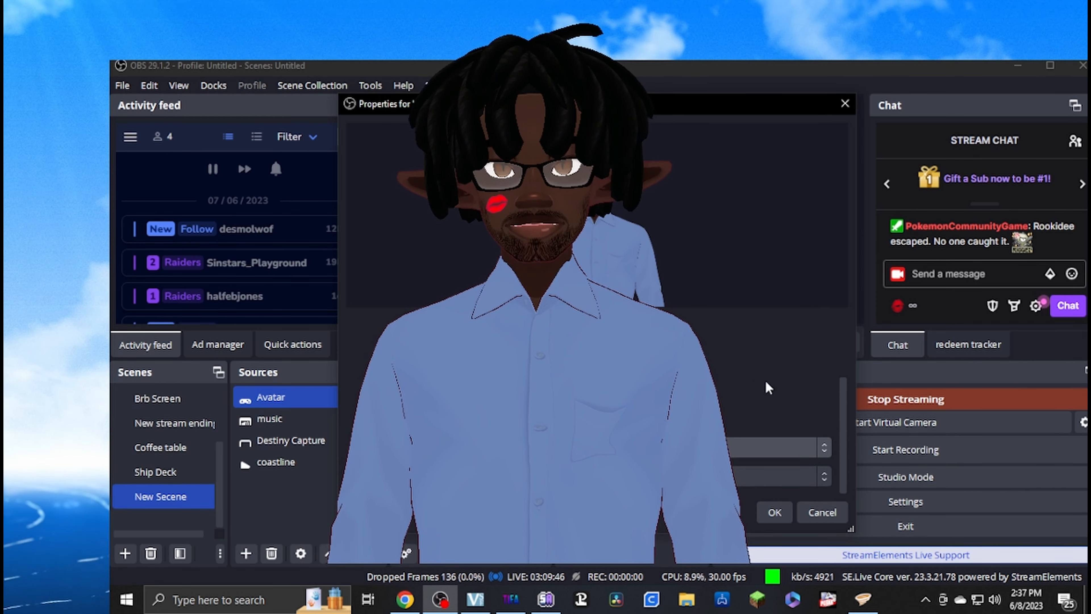
{"action": "left_click", "coordinate": [779, 512]}
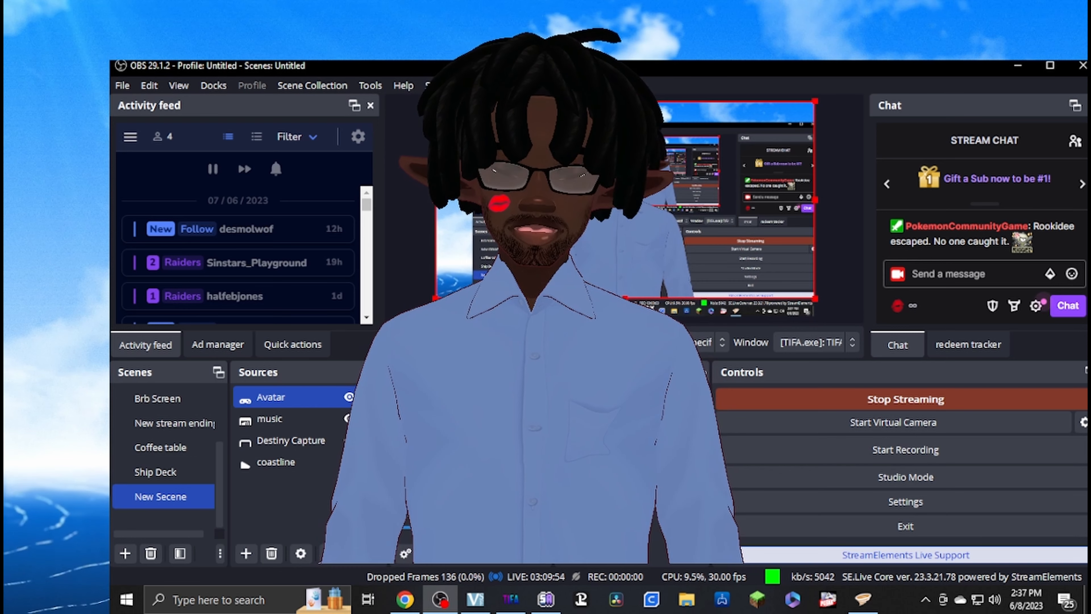
Shrink the Avatar source, move it to the lower-left corner of the canvas, and lock it.
{"action": "left_click_drag", "start_coordinate": [435, 101], "coordinate": [559, 166]}
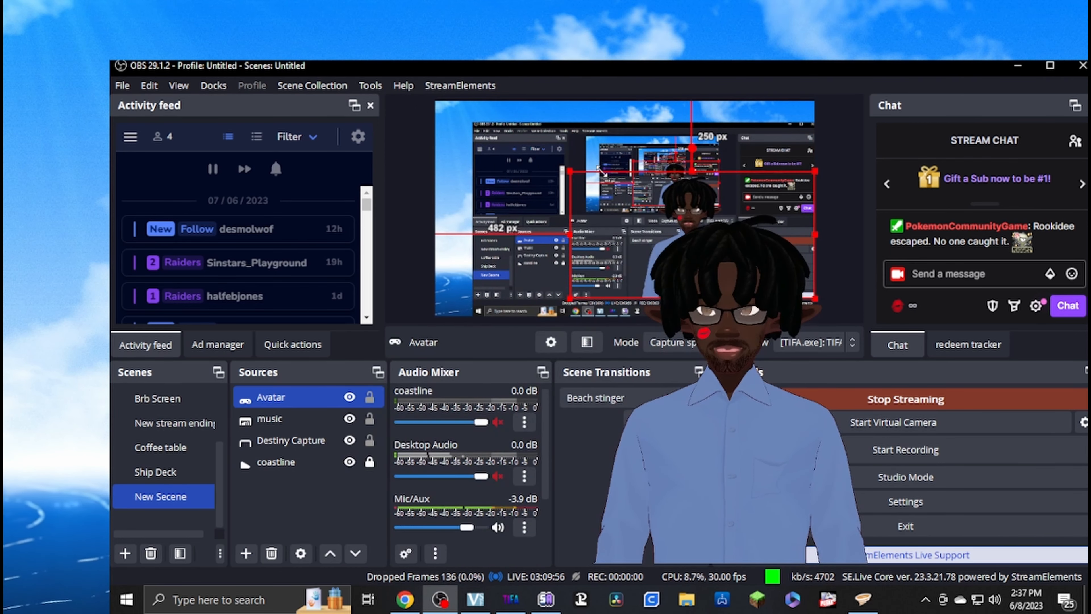
{"action": "left_click_drag", "start_coordinate": [718, 213], "coordinate": [524, 226]}
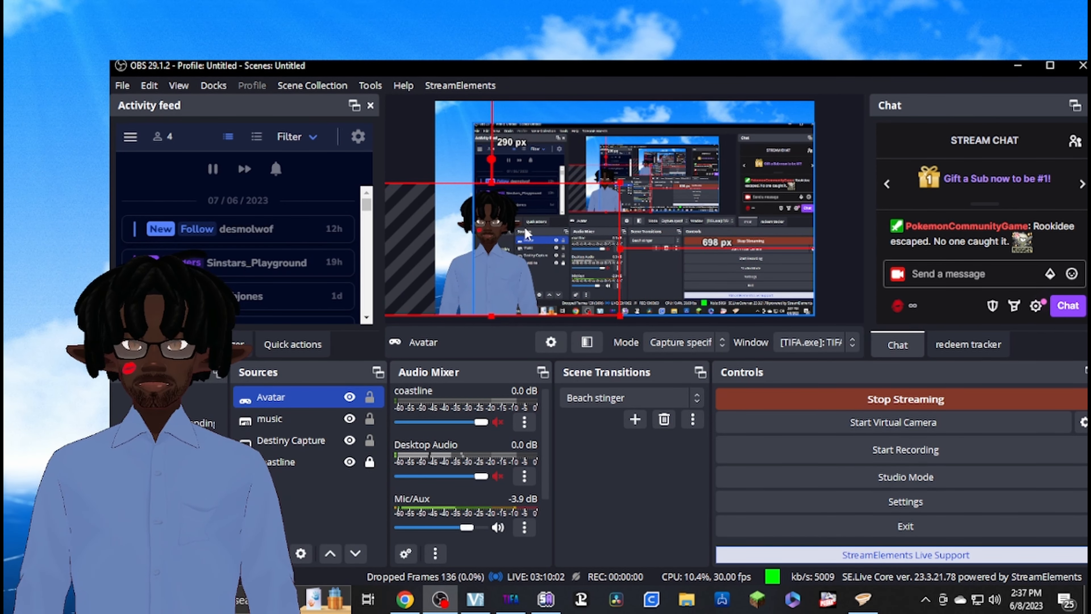
{"action": "left_click", "coordinate": [370, 396]}
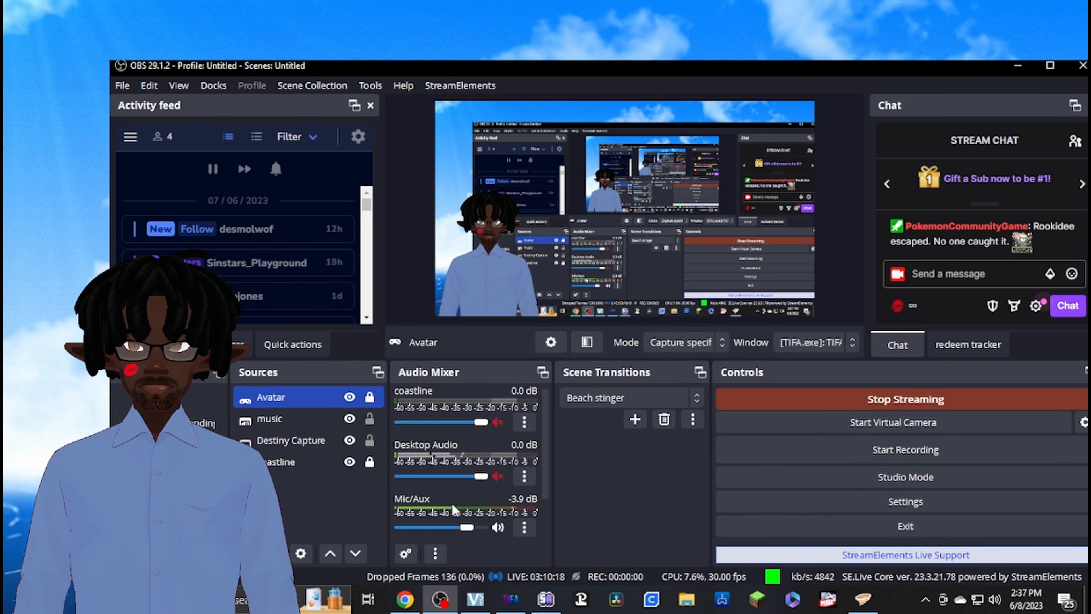
Add the existing TIFA application audio capture as a source and check its channel in the audio mixer.
{"action": "scroll", "coordinate": [494, 458], "scroll_direction": "down", "scroll_amount": 2}
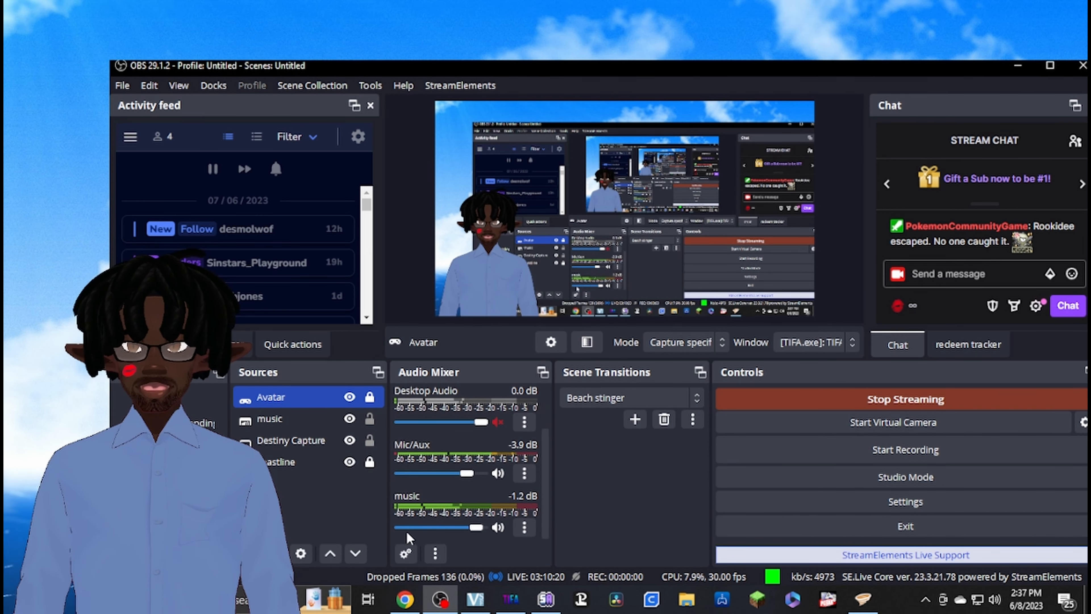
{"action": "left_click", "coordinate": [249, 553]}
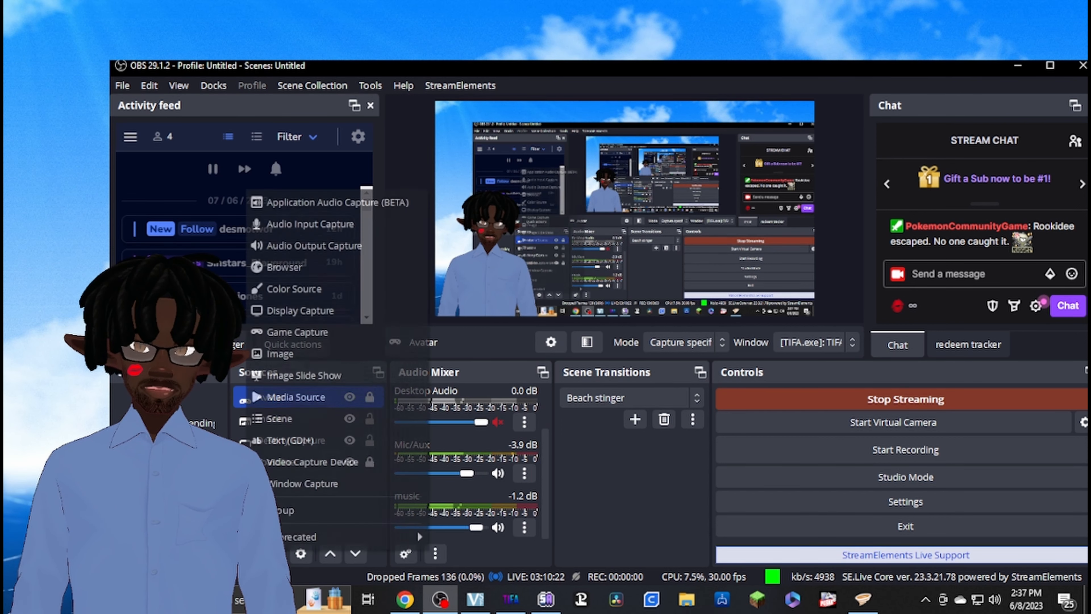
{"action": "left_click", "coordinate": [335, 202]}
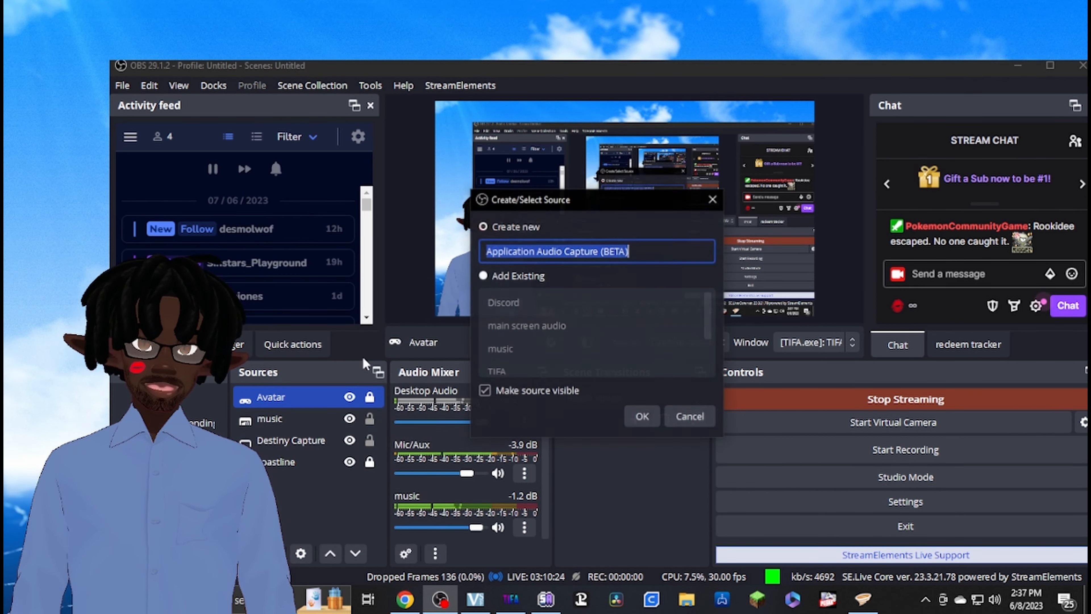
{"action": "left_click", "coordinate": [484, 276]}
{"action": "left_click", "coordinate": [497, 371]}
{"action": "left_click", "coordinate": [642, 417]}
{"action": "scroll", "coordinate": [468, 472], "scroll_direction": "down", "scroll_amount": 2}
Redeem the 1,000-point "Make something fall on me" channel reward from the stream chat.
{"action": "left_click", "coordinate": [898, 305]}
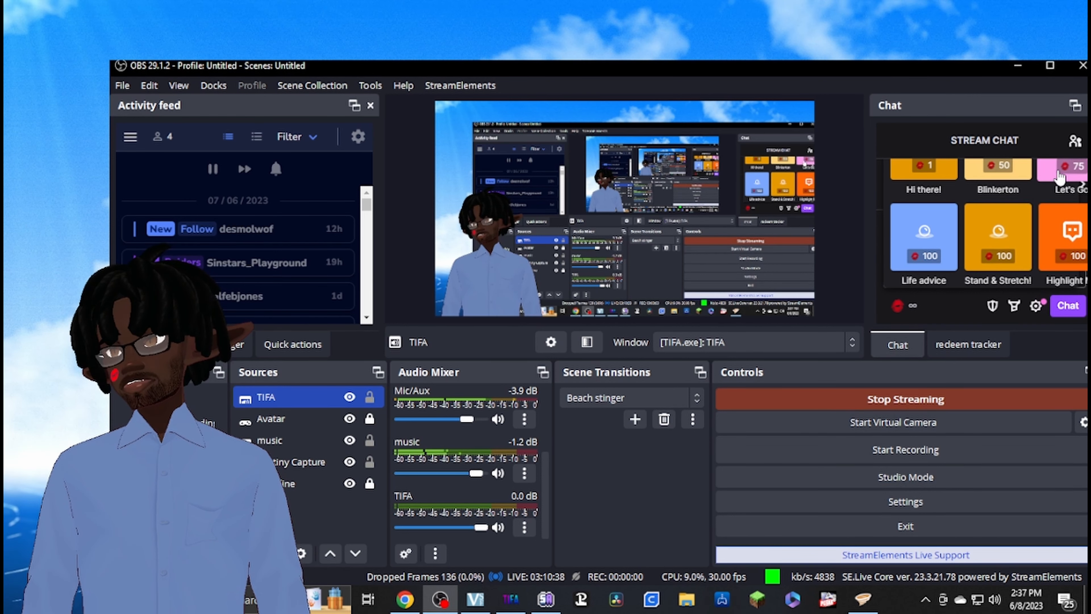
{"action": "scroll", "coordinate": [1022, 223], "scroll_direction": "down", "scroll_amount": 5}
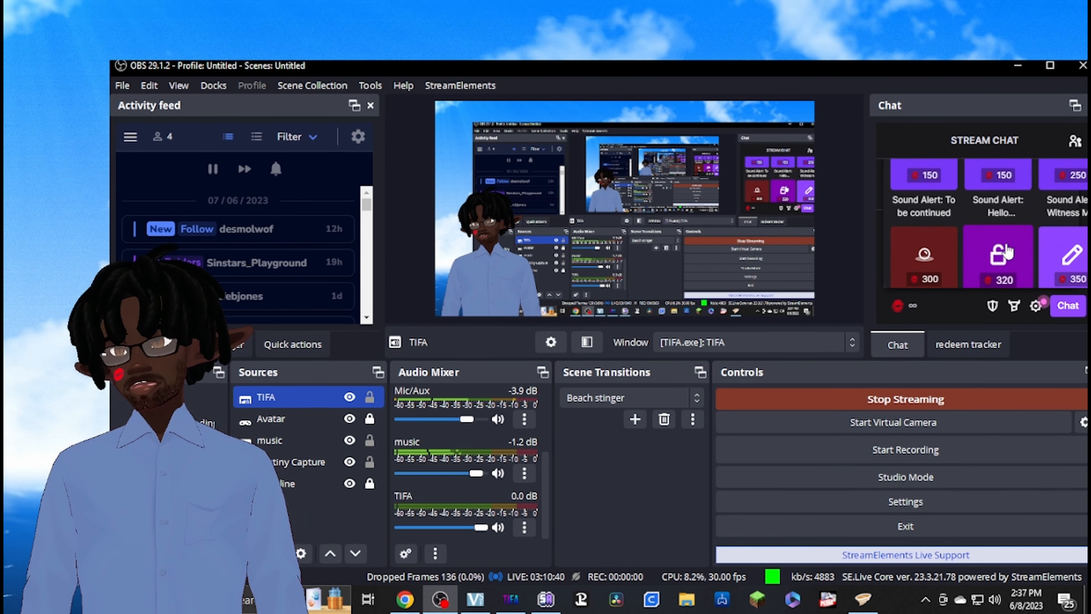
{"action": "scroll", "coordinate": [1019, 235], "scroll_direction": "down", "scroll_amount": 2}
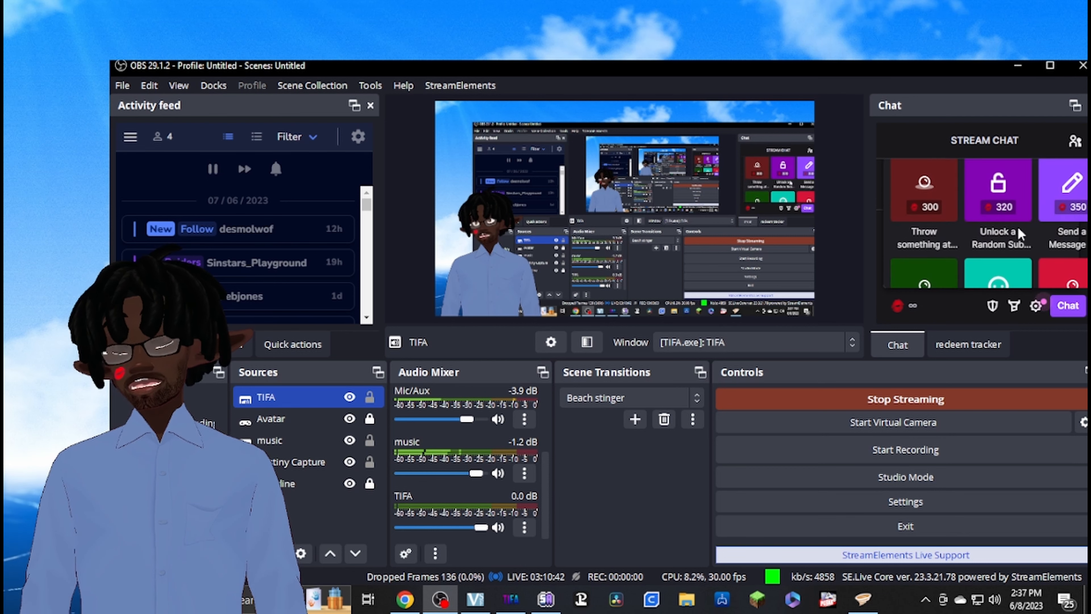
{"action": "scroll", "coordinate": [1010, 222], "scroll_direction": "down", "scroll_amount": 3}
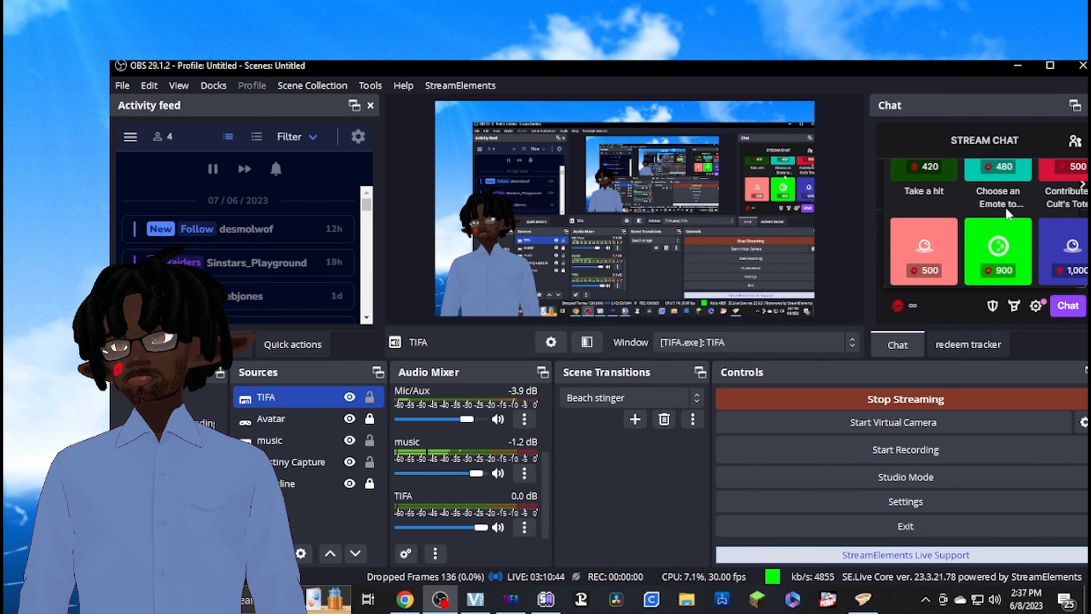
{"action": "scroll", "coordinate": [1011, 207], "scroll_direction": "down", "scroll_amount": 4}
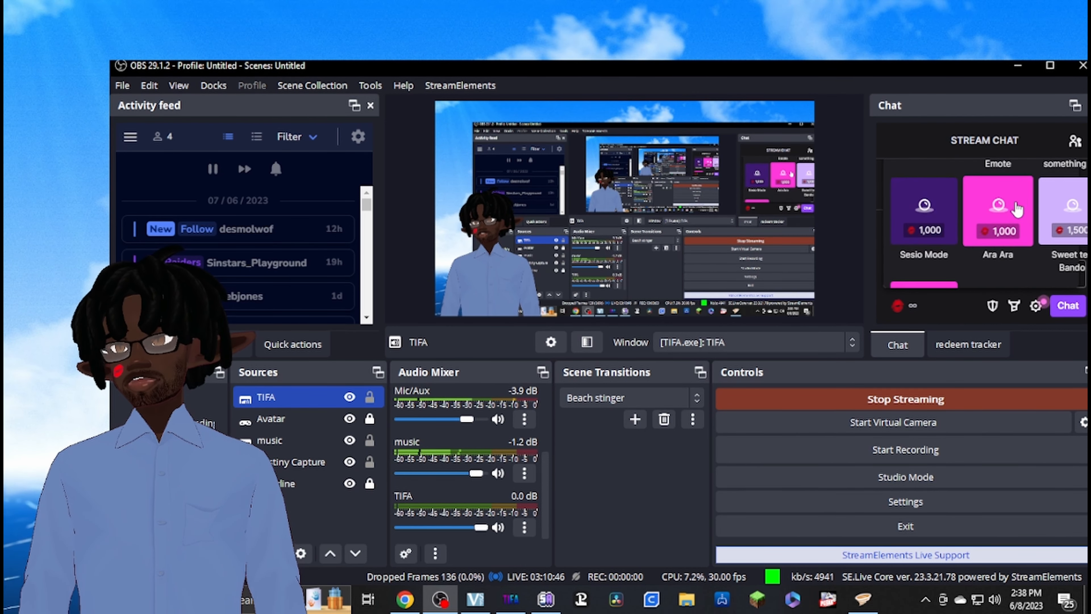
{"action": "scroll", "coordinate": [980, 208], "scroll_direction": "up", "scroll_amount": 2}
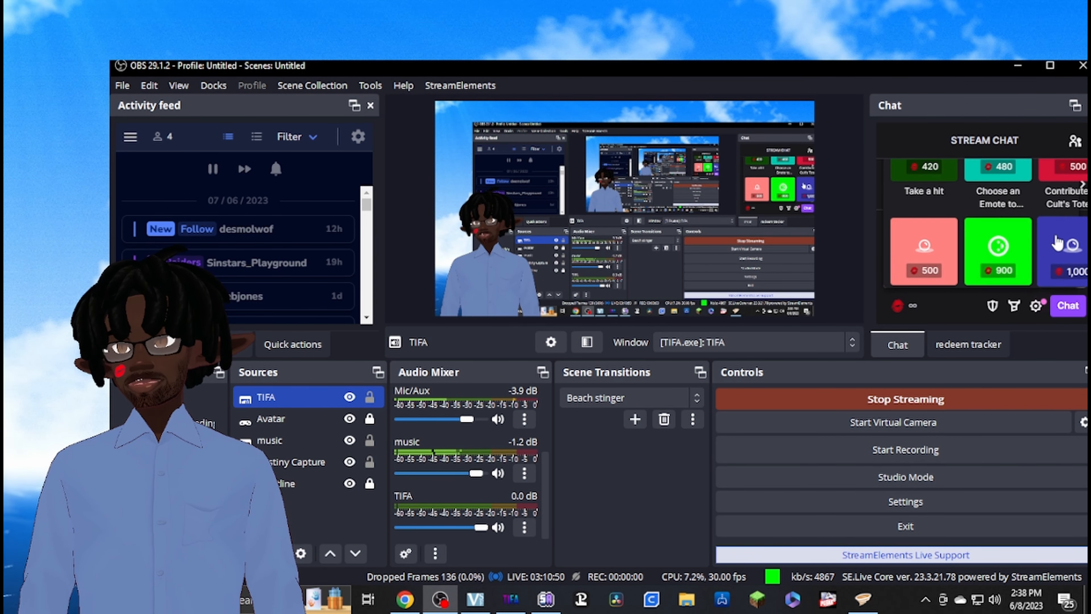
{"action": "left_click", "coordinate": [1057, 245]}
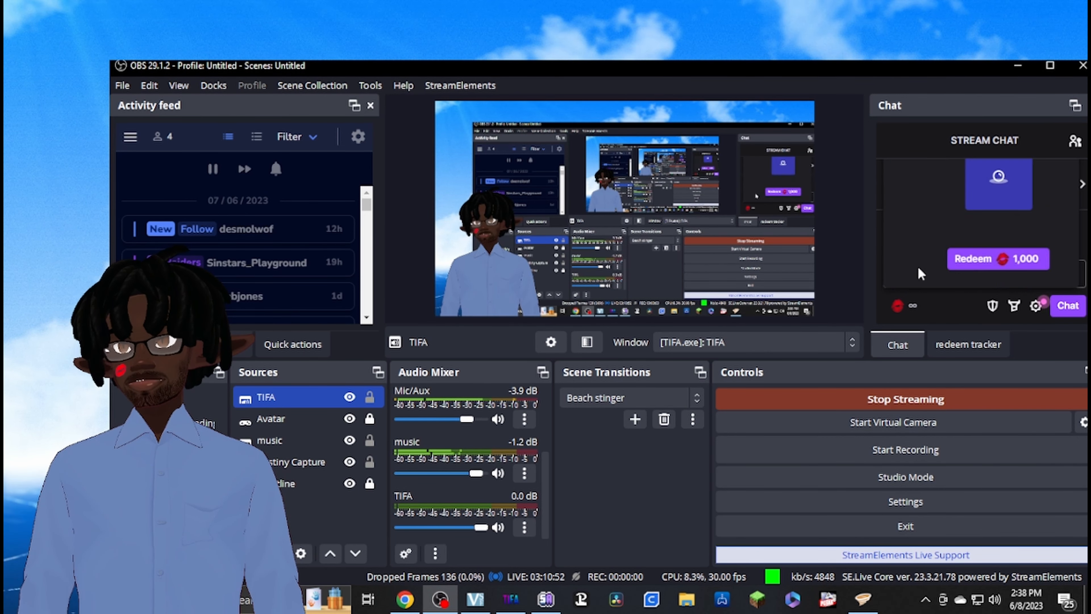
{"action": "left_click", "coordinate": [985, 259]}
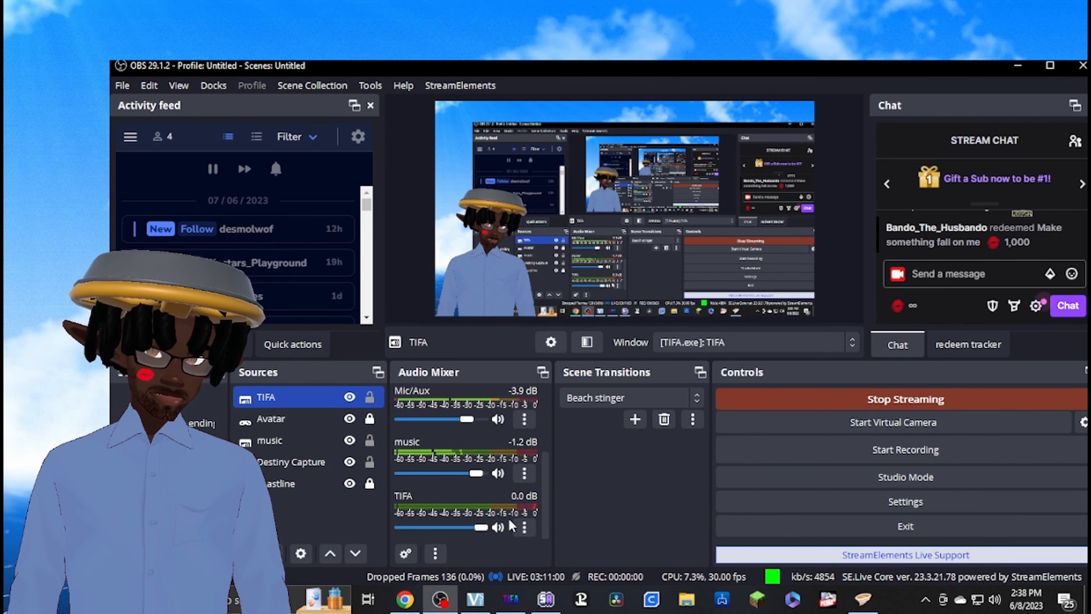
Lower the Mic/Aux volume to -8.7 dB in the audio mixer.
{"action": "scroll", "coordinate": [494, 473], "scroll_direction": "up", "scroll_amount": 3}
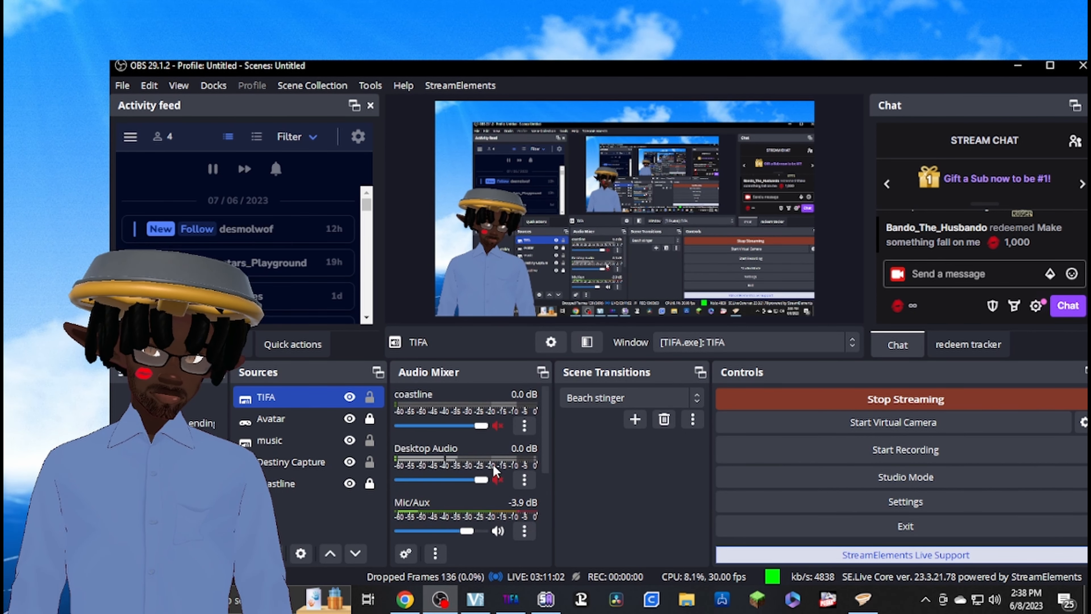
{"action": "scroll", "coordinate": [490, 422], "scroll_direction": "down", "scroll_amount": 3}
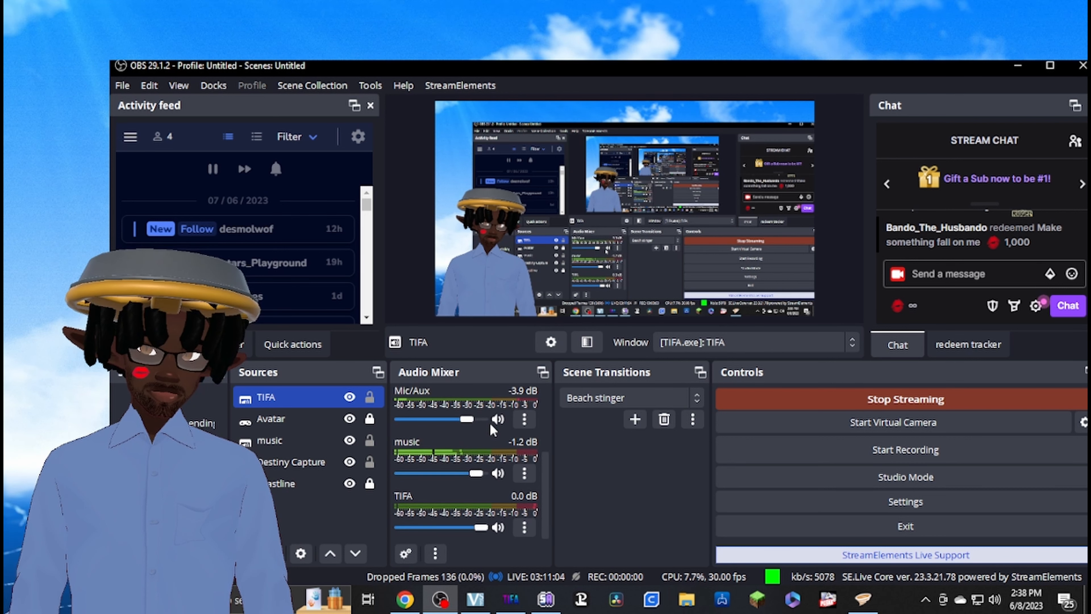
{"action": "scroll", "coordinate": [498, 454], "scroll_direction": "up", "scroll_amount": 3}
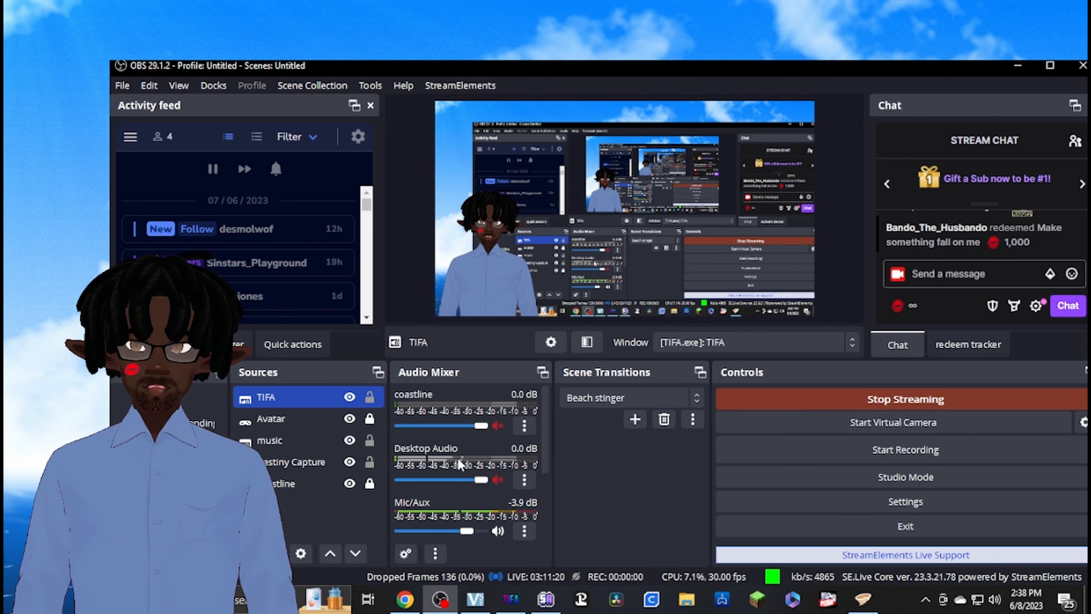
{"action": "left_click_drag", "start_coordinate": [467, 531], "coordinate": [455, 533]}
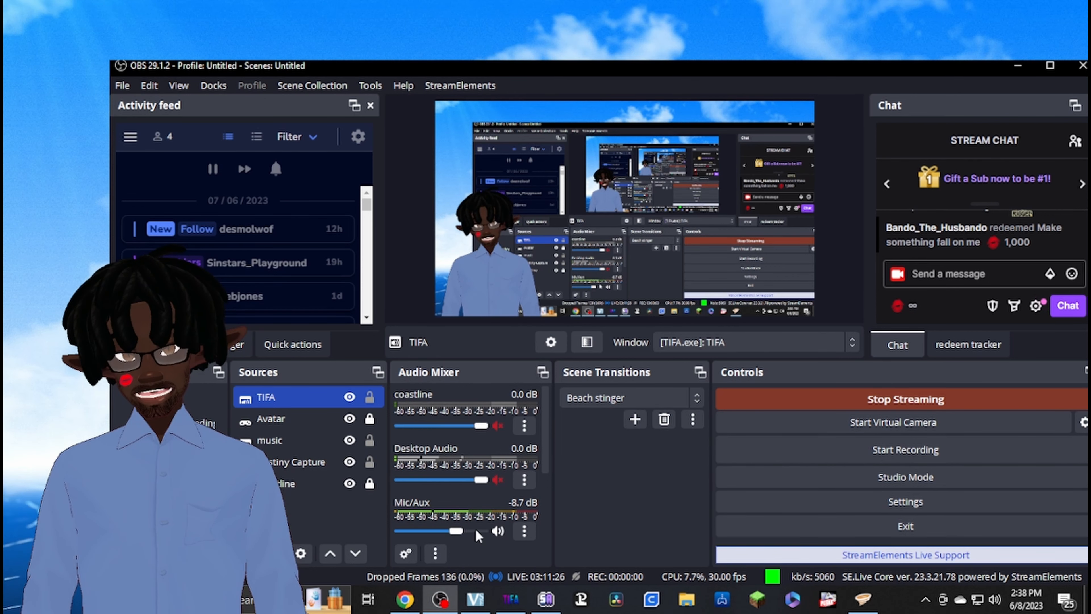
{"action": "scroll", "coordinate": [460, 486], "scroll_direction": "down", "scroll_amount": 1}
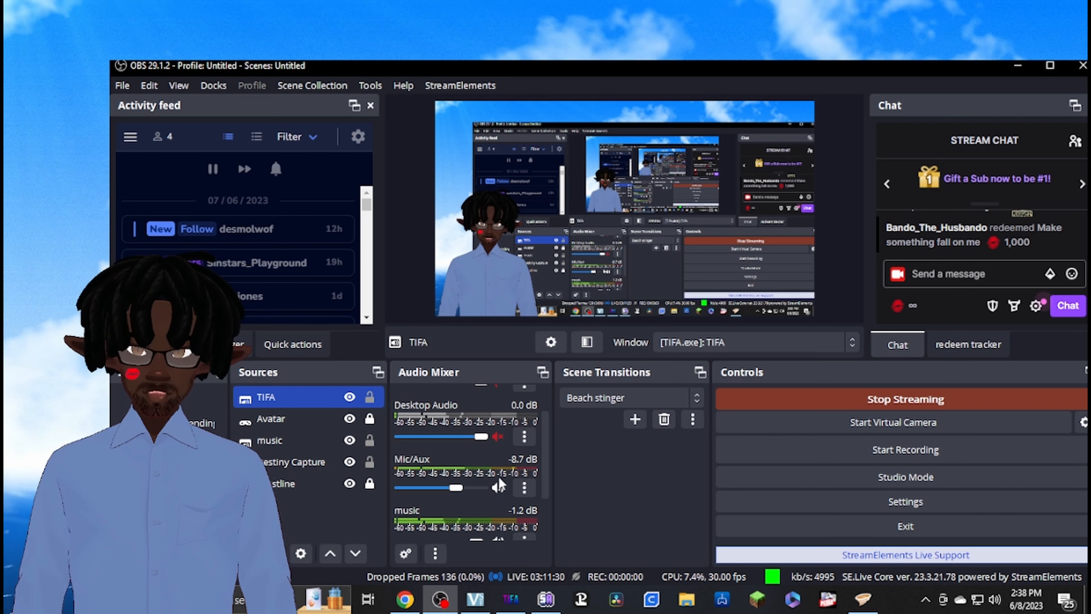
Redeem the 300-point "Throw something at my face" channel reward from the stream chat.
{"action": "left_click", "coordinate": [913, 306]}
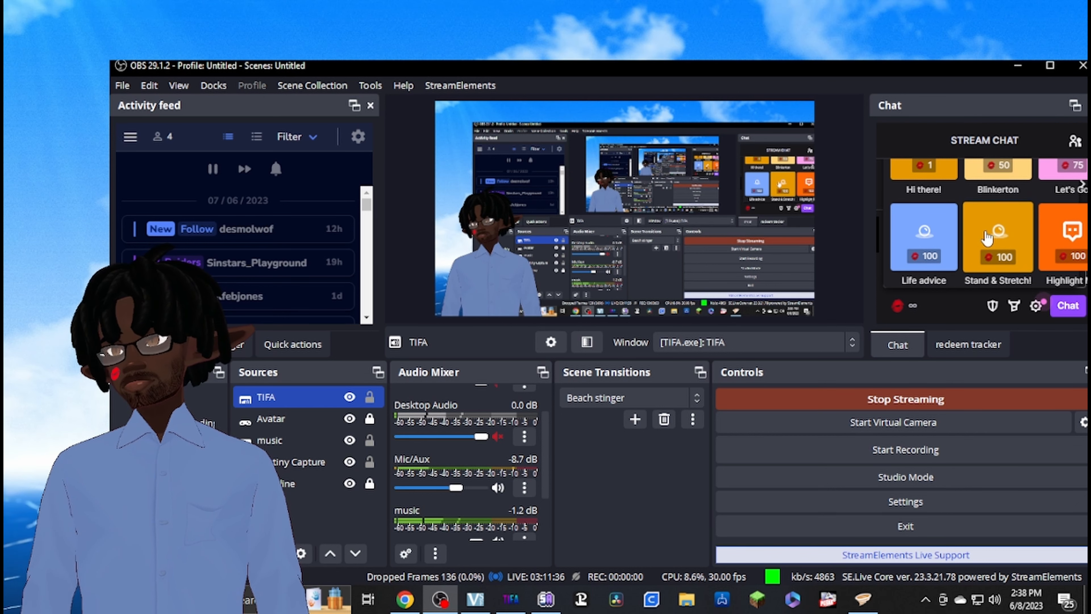
{"action": "scroll", "coordinate": [986, 232], "scroll_direction": "down", "scroll_amount": 3}
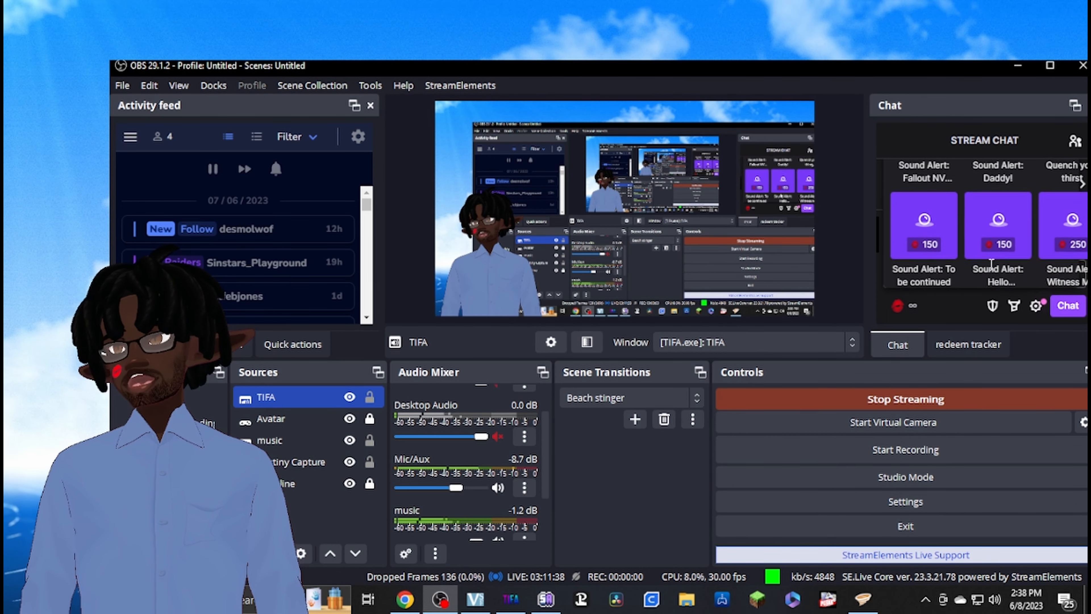
{"action": "scroll", "coordinate": [1001, 254], "scroll_direction": "down", "scroll_amount": 3}
{"action": "scroll", "coordinate": [1013, 224], "scroll_direction": "down", "scroll_amount": 3}
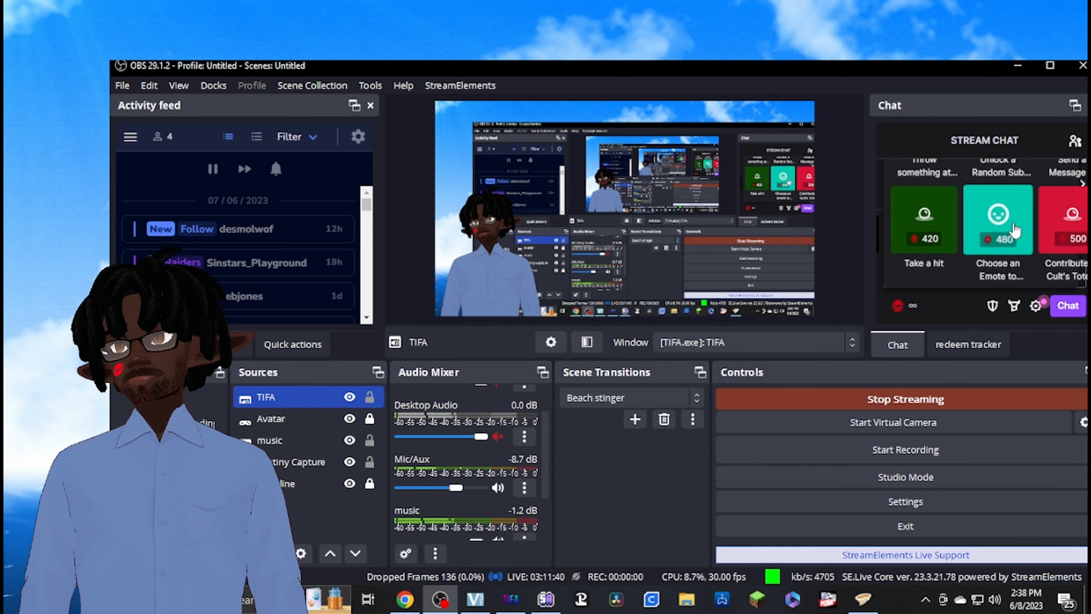
{"action": "scroll", "coordinate": [1011, 221], "scroll_direction": "up", "scroll_amount": 3}
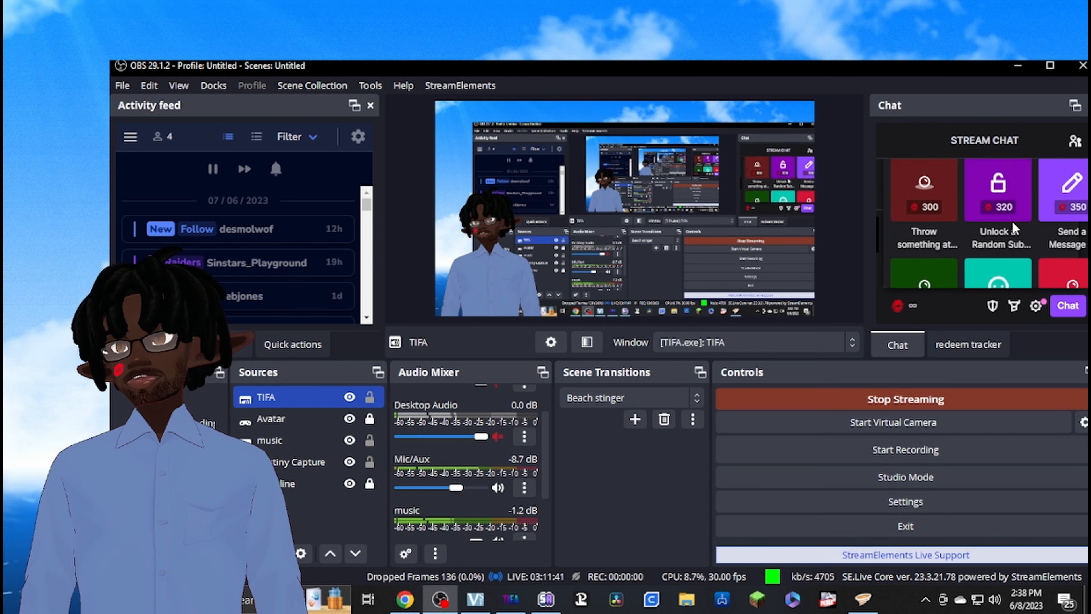
{"action": "left_click", "coordinate": [923, 226]}
{"action": "left_click", "coordinate": [968, 260]}
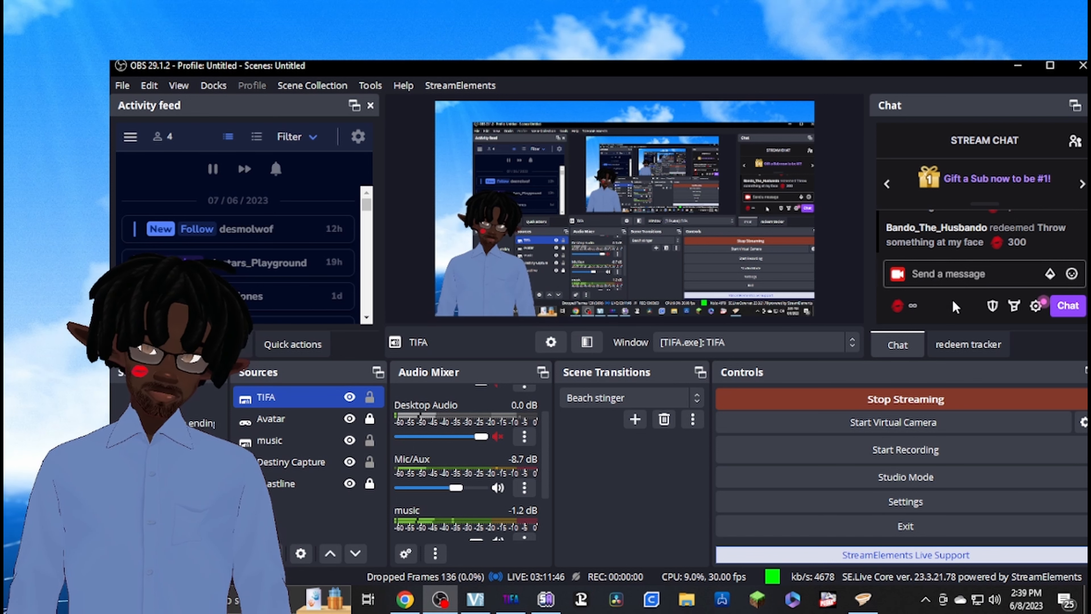
Redeem the 50-point Blinkerton channel reward from the stream chat.
{"action": "left_click", "coordinate": [899, 306]}
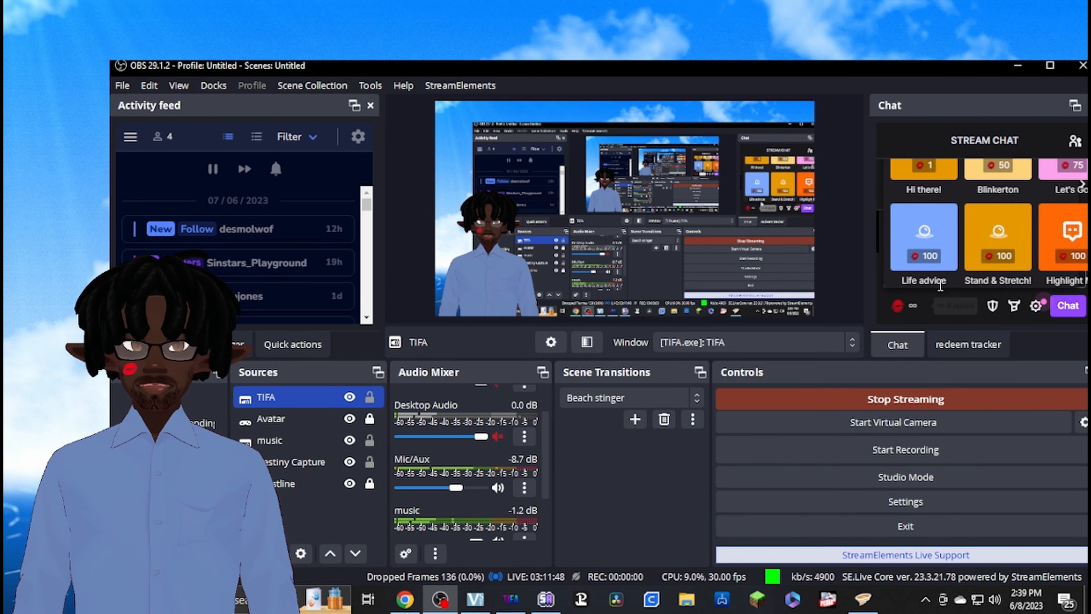
{"action": "left_click", "coordinate": [986, 180]}
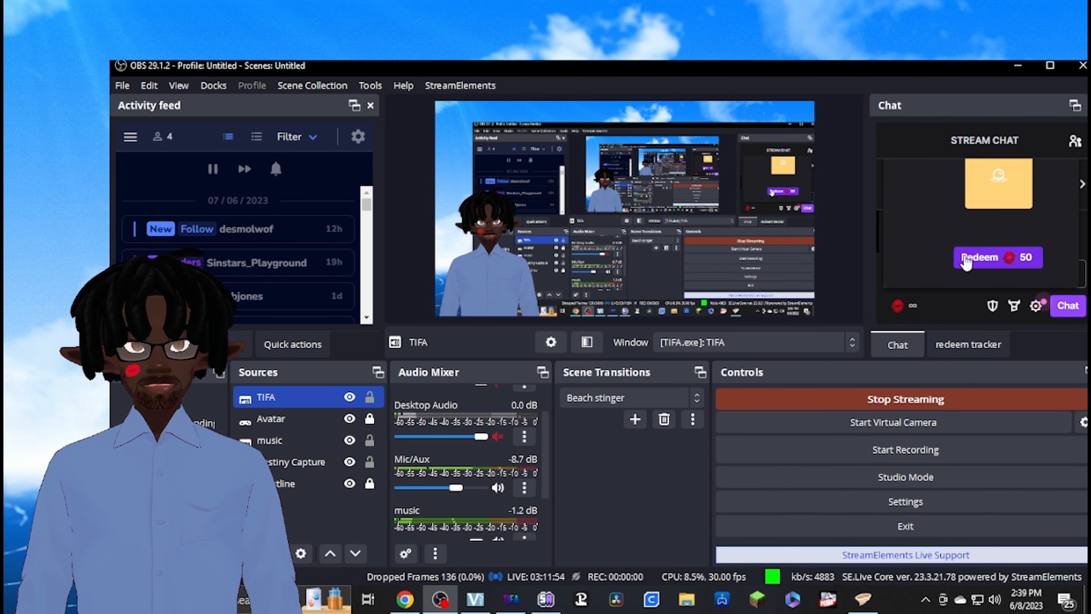
{"action": "left_click", "coordinate": [966, 258]}
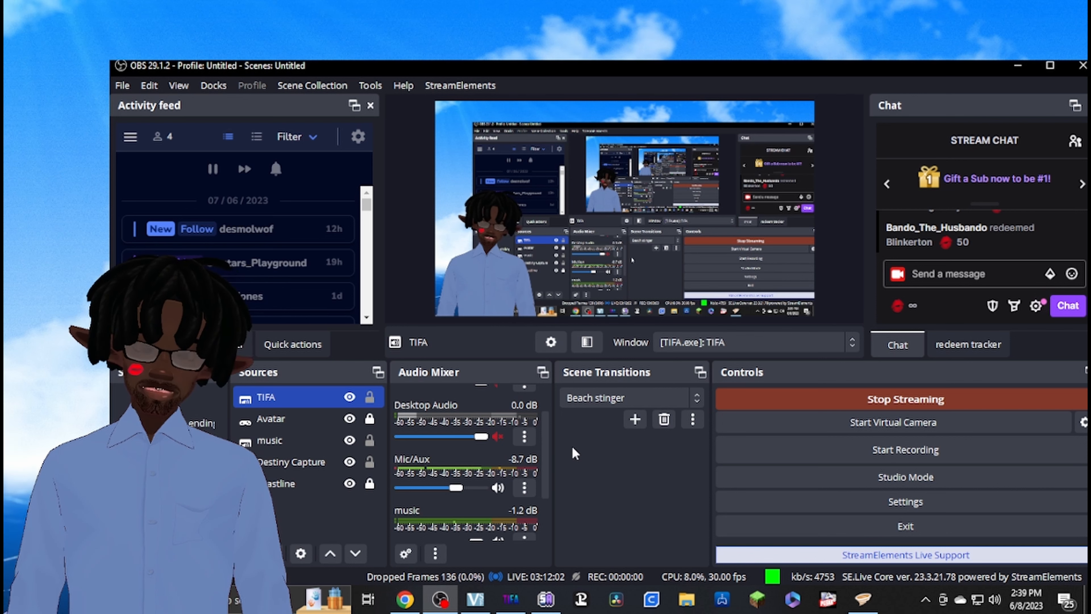
Add the existing Triggerfyres browser source to the scene and scale it down to fit the canvas.
{"action": "left_click", "coordinate": [250, 554]}
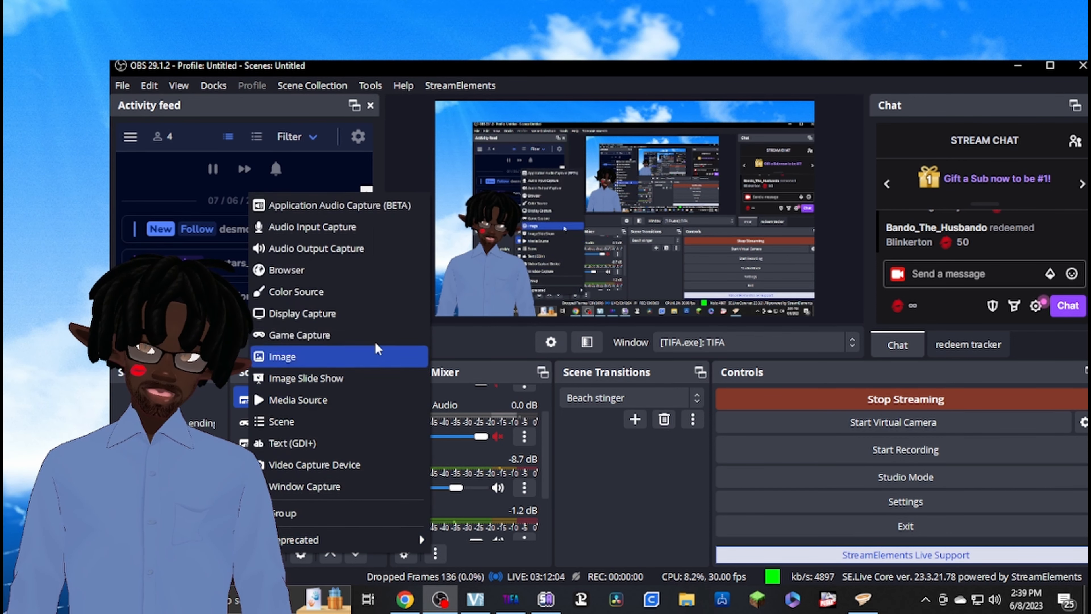
{"action": "left_click", "coordinate": [326, 270]}
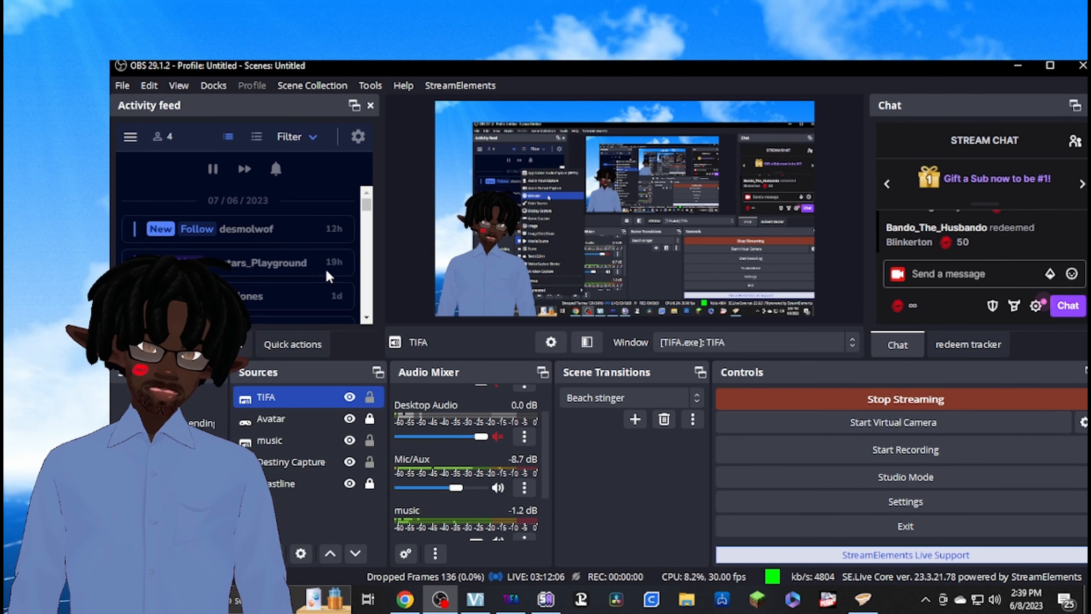
{"action": "left_click", "coordinate": [500, 277]}
{"action": "scroll", "coordinate": [576, 314], "scroll_direction": "down", "scroll_amount": 5}
{"action": "left_click", "coordinate": [587, 327]}
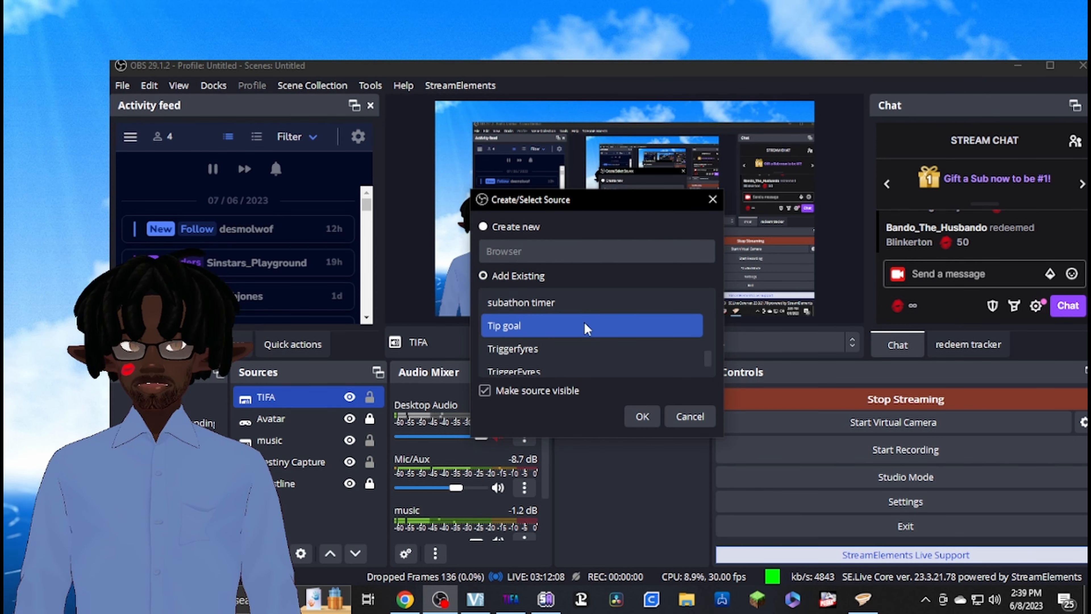
{"action": "left_click", "coordinate": [610, 348]}
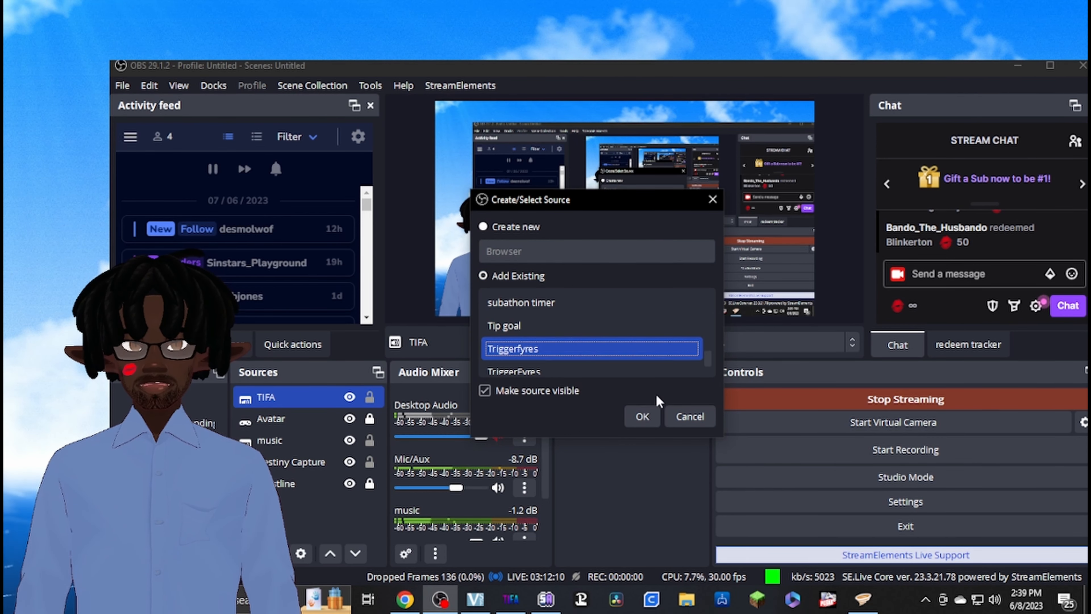
{"action": "left_click", "coordinate": [645, 415]}
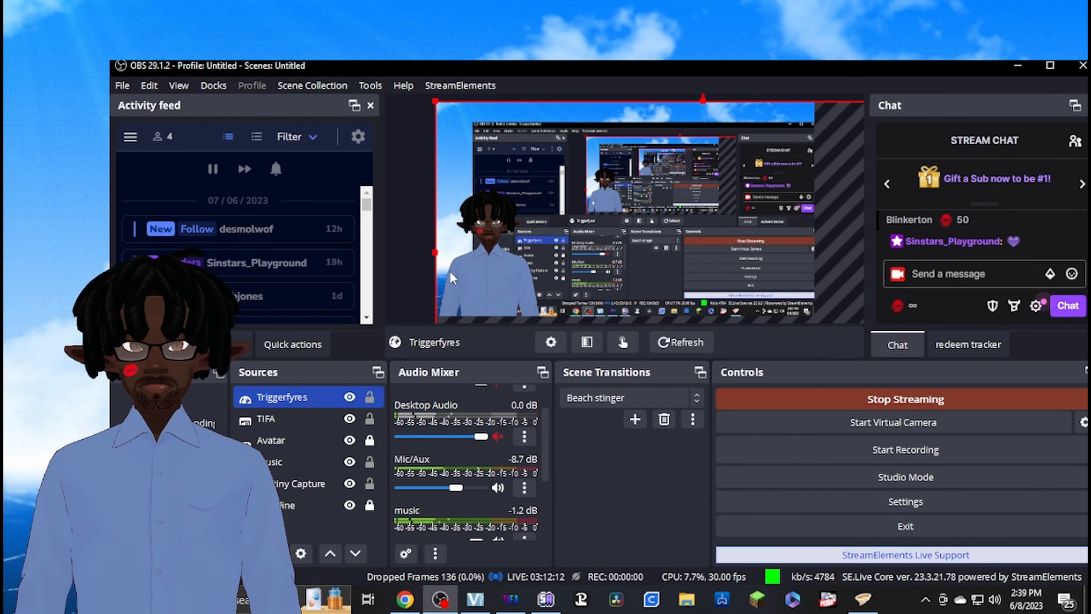
{"action": "left_click_drag", "start_coordinate": [434, 103], "coordinate": [532, 163]}
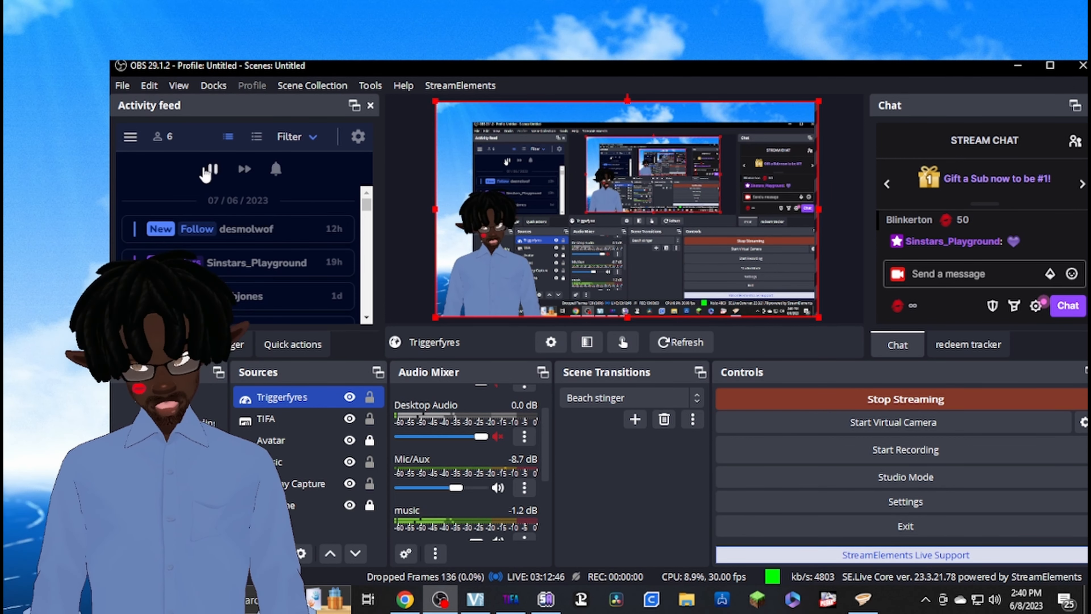
Examine the streaming encoder options in the Output settings and the resolution and frame rate in the Video settings.
{"action": "left_click", "coordinate": [119, 87]}
{"action": "left_click", "coordinate": [133, 155]}
{"action": "left_click", "coordinate": [326, 160]}
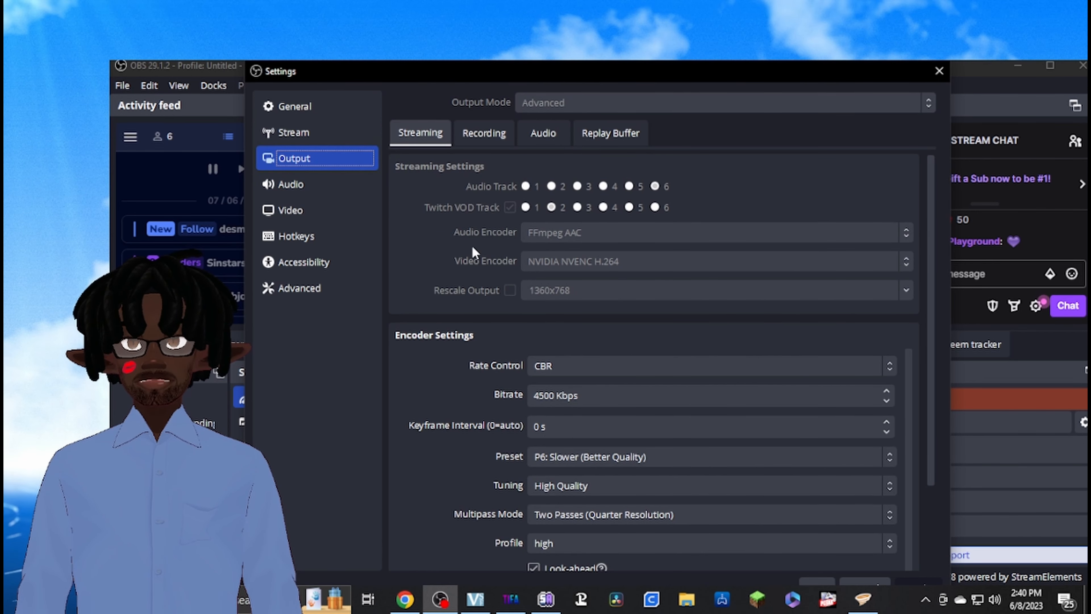
{"action": "scroll", "coordinate": [422, 214], "scroll_direction": "down", "scroll_amount": 3}
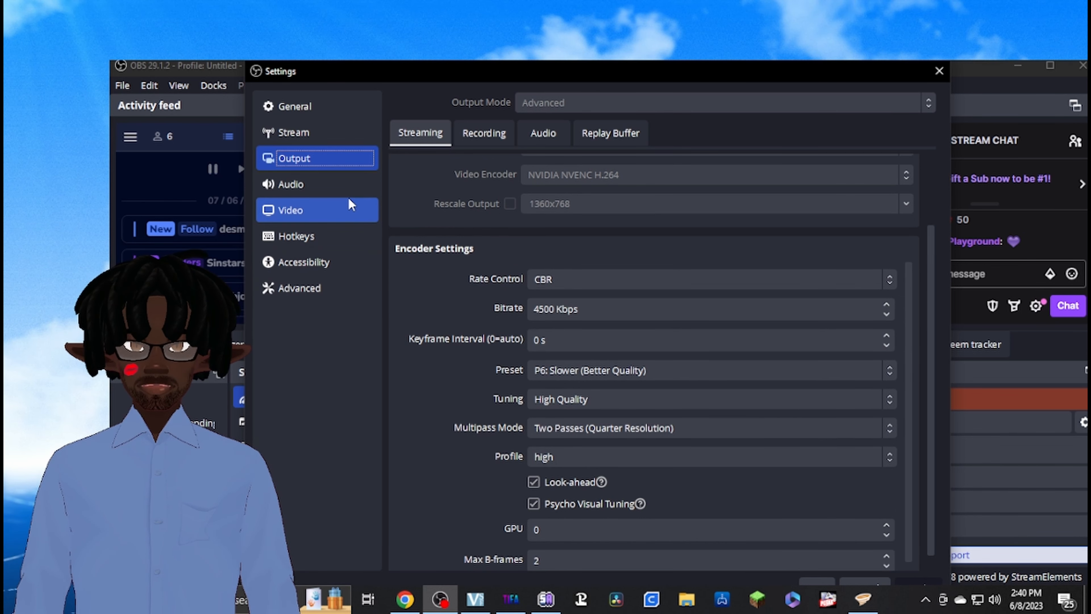
{"action": "left_click", "coordinate": [353, 206]}
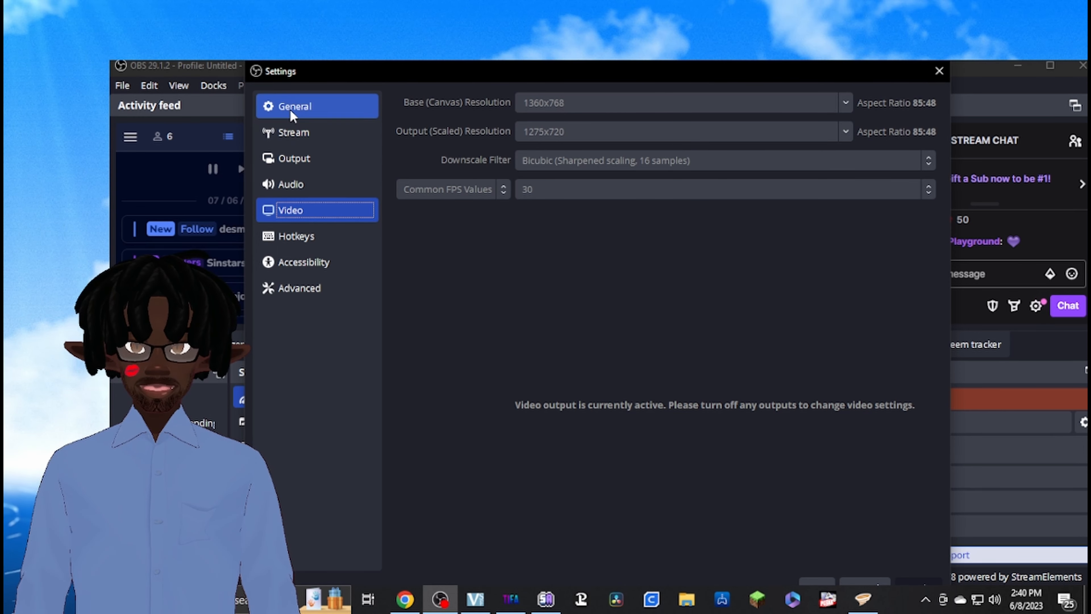
Review the General, Stream and Output settings, then close the settings without changes.
{"action": "left_click", "coordinate": [303, 113]}
{"action": "scroll", "coordinate": [478, 270], "scroll_direction": "down", "scroll_amount": 10}
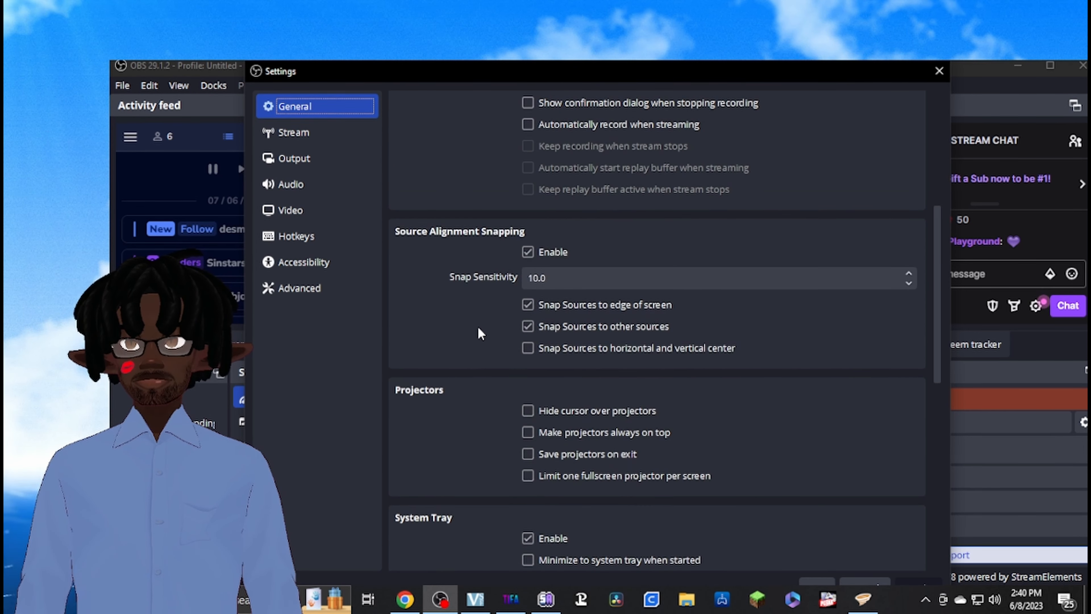
{"action": "scroll", "coordinate": [478, 328], "scroll_direction": "down", "scroll_amount": 8}
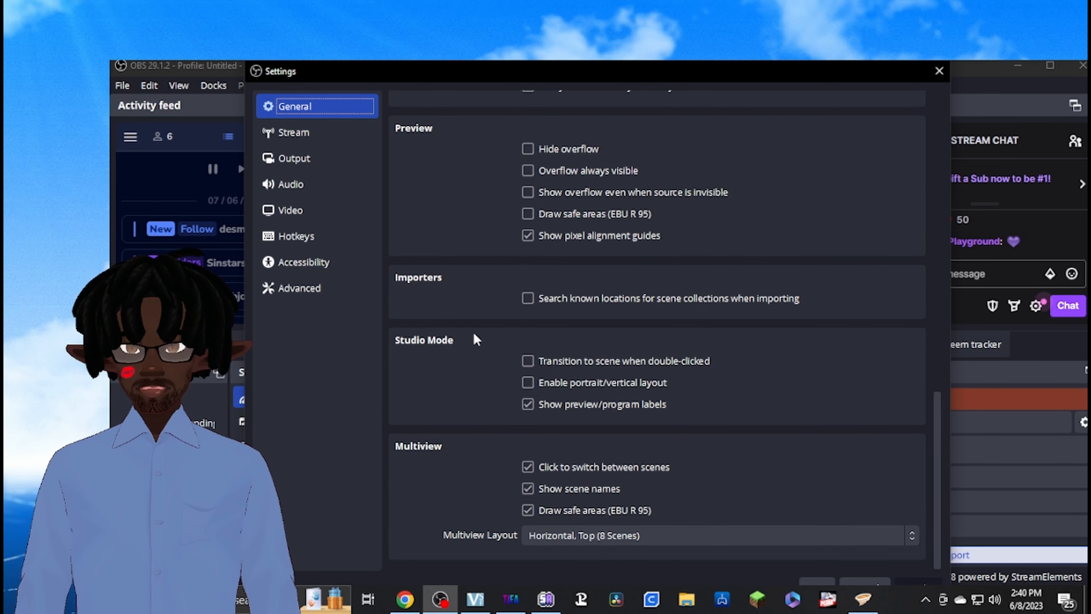
{"action": "scroll", "coordinate": [473, 333], "scroll_direction": "up", "scroll_amount": 18}
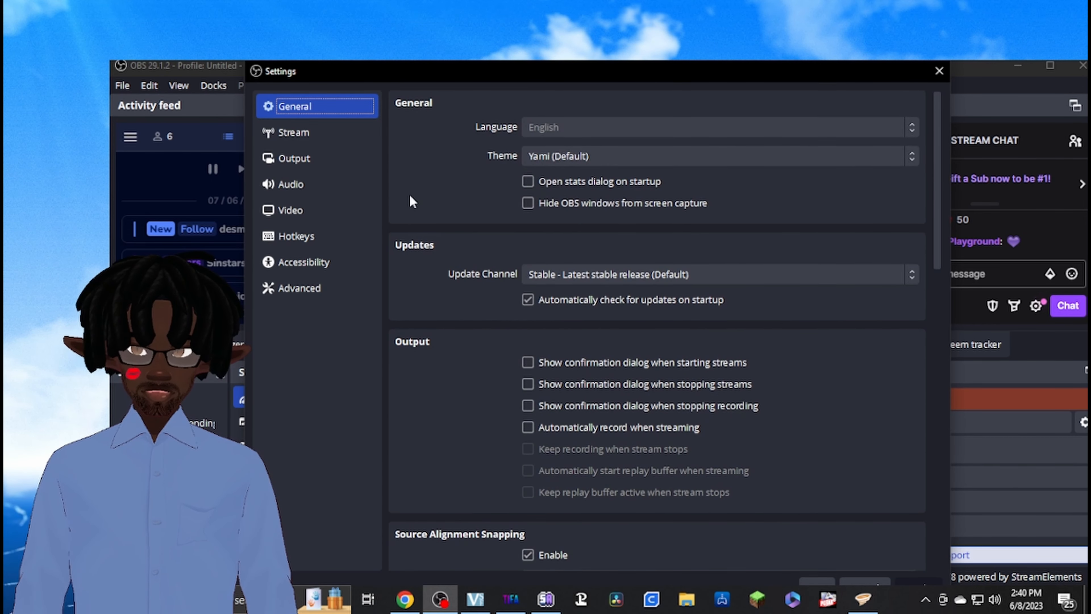
{"action": "left_click", "coordinate": [301, 126]}
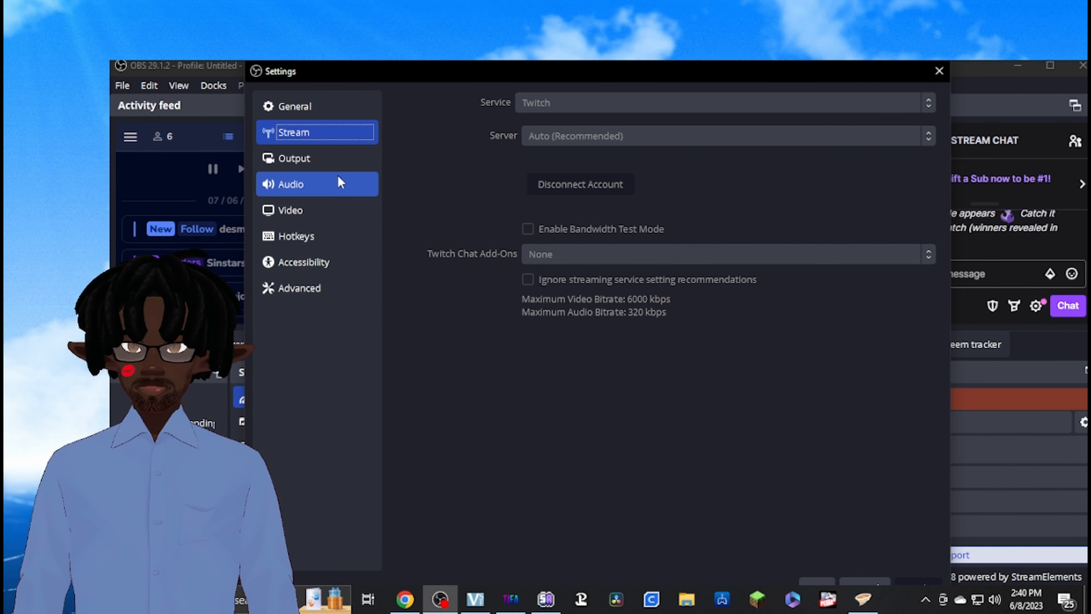
{"action": "left_click", "coordinate": [334, 169]}
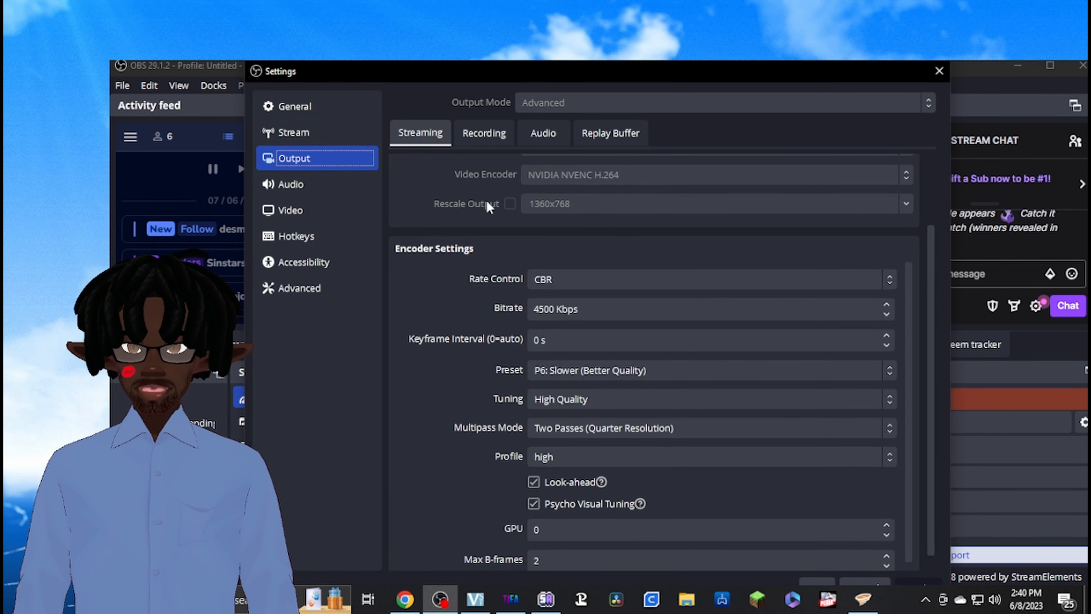
{"action": "scroll", "coordinate": [536, 211], "scroll_direction": "up", "scroll_amount": 2}
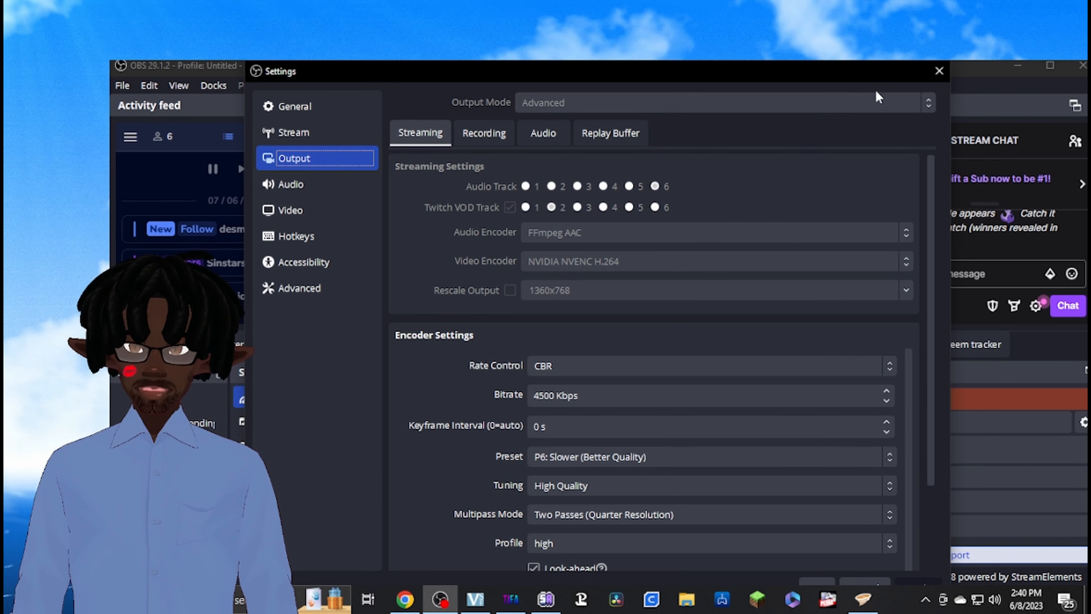
{"action": "left_click", "coordinate": [938, 73]}
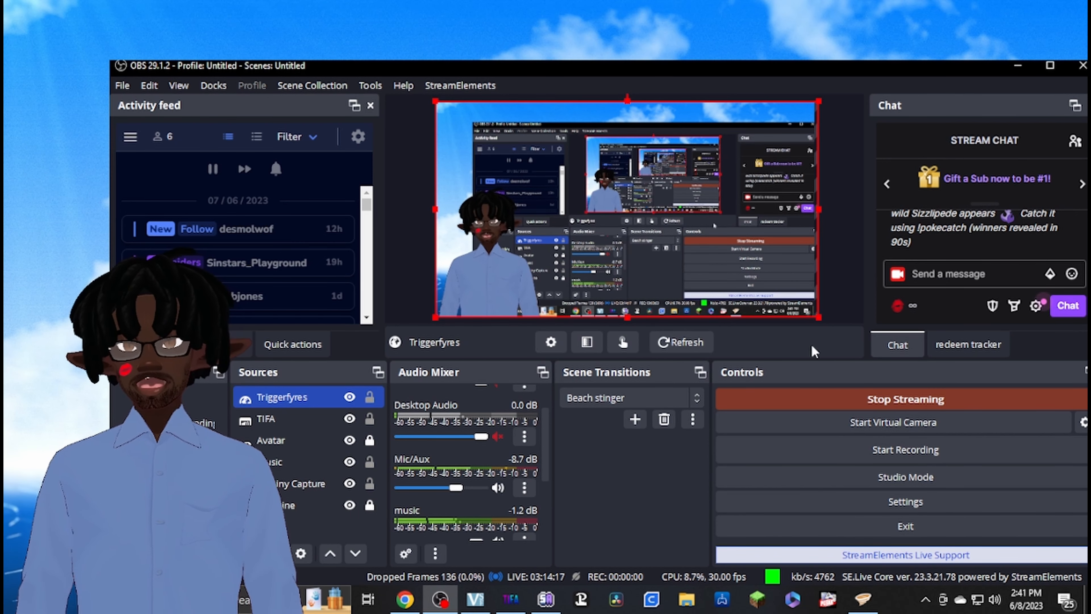
Redeem the 50-point Blinkerton reward again to test the newly added Triggerfyres source.
{"action": "left_click", "coordinate": [899, 309]}
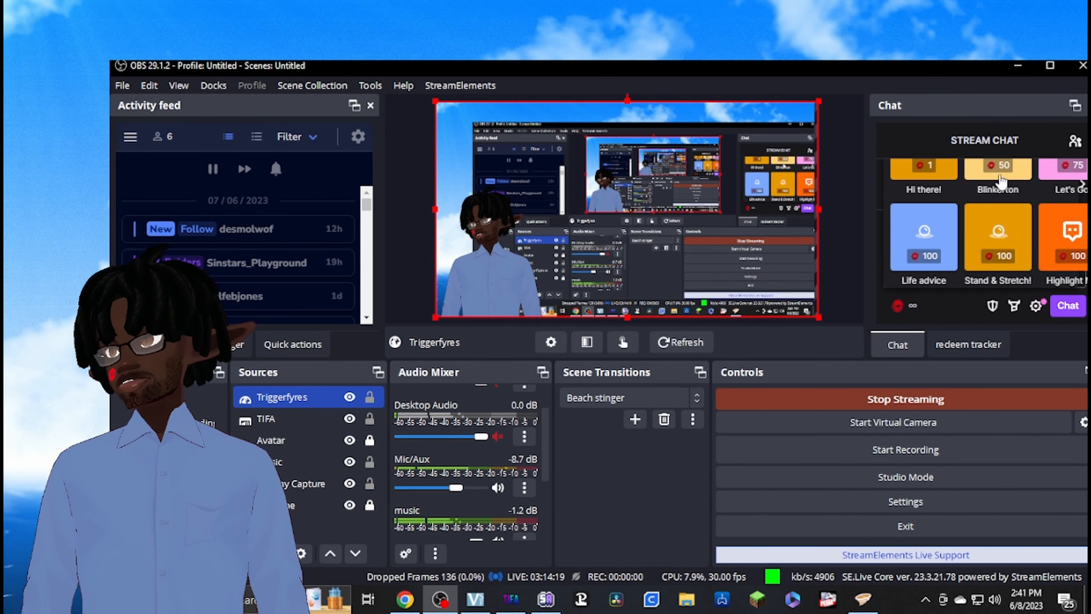
{"action": "left_click", "coordinate": [990, 256]}
{"action": "left_click", "coordinate": [986, 262]}
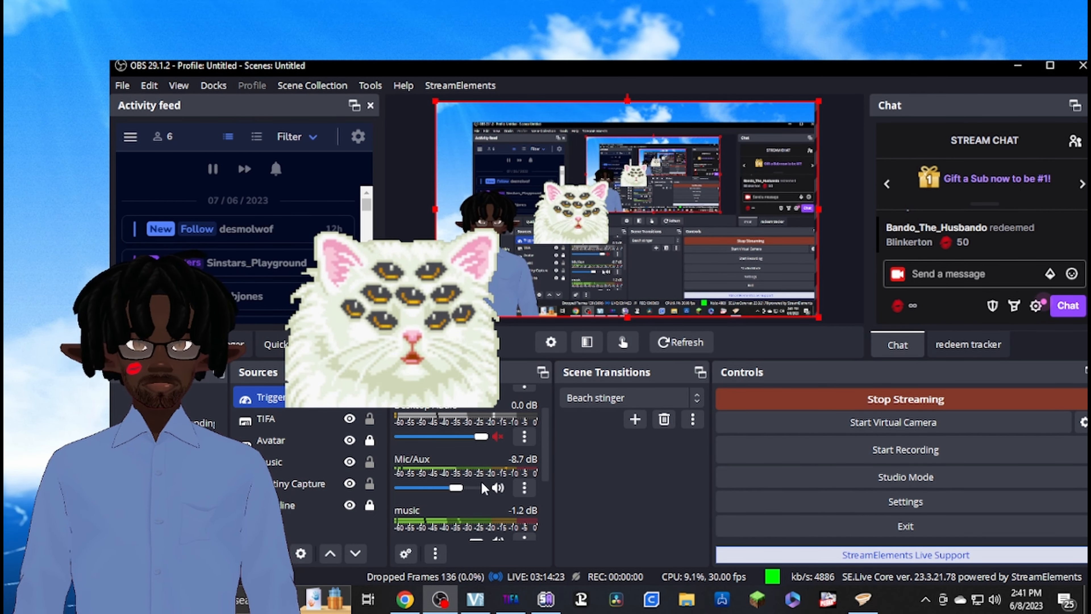
Check Triggerfyres in the audio mixer and review the Control audio via OBS option in its source properties.
{"action": "scroll", "coordinate": [481, 482], "scroll_direction": "down", "scroll_amount": 2}
{"action": "scroll", "coordinate": [481, 481], "scroll_direction": "down", "scroll_amount": 1}
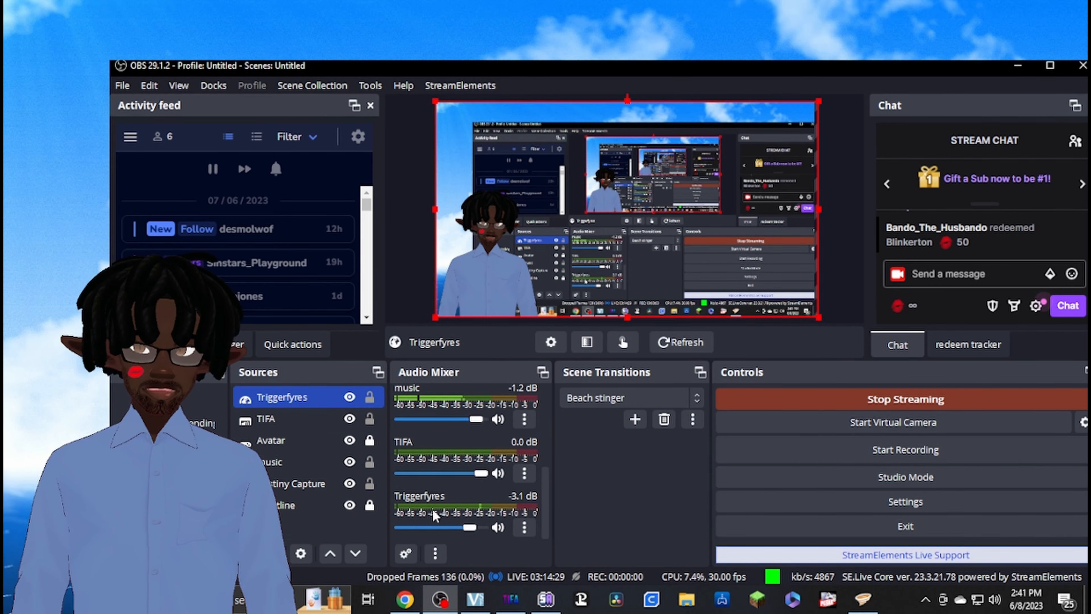
{"action": "right_click", "coordinate": [300, 397]}
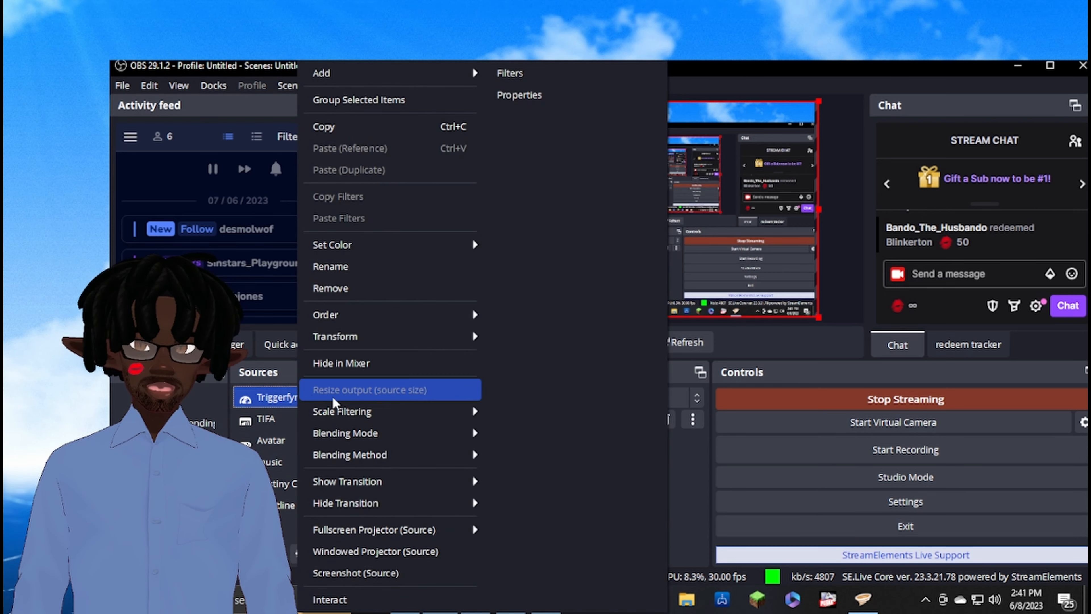
{"action": "left_click", "coordinate": [515, 95]}
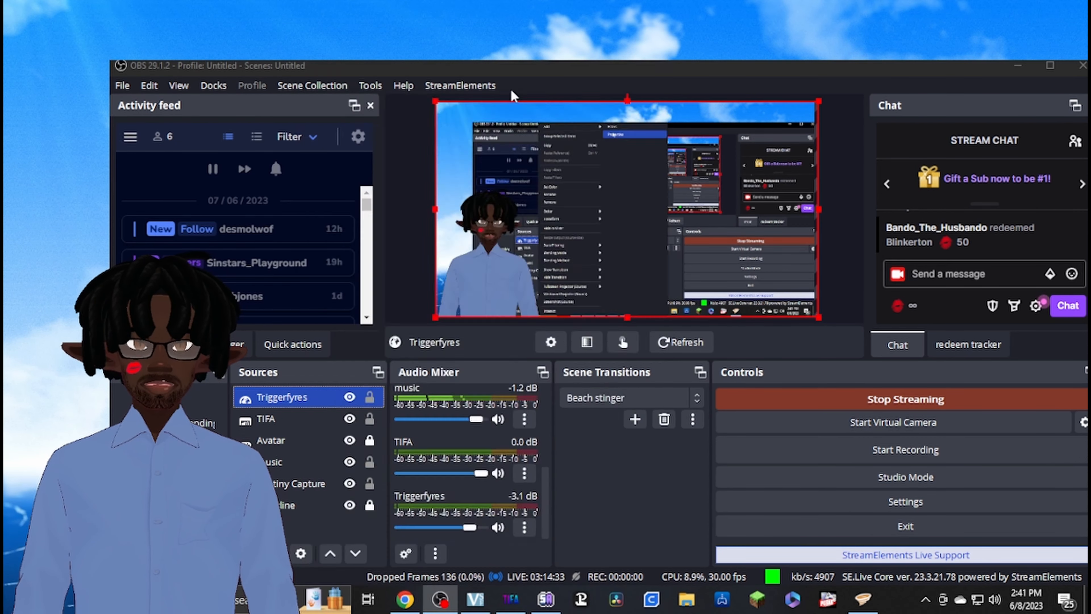
{"action": "scroll", "coordinate": [521, 381], "scroll_direction": "down", "scroll_amount": 3}
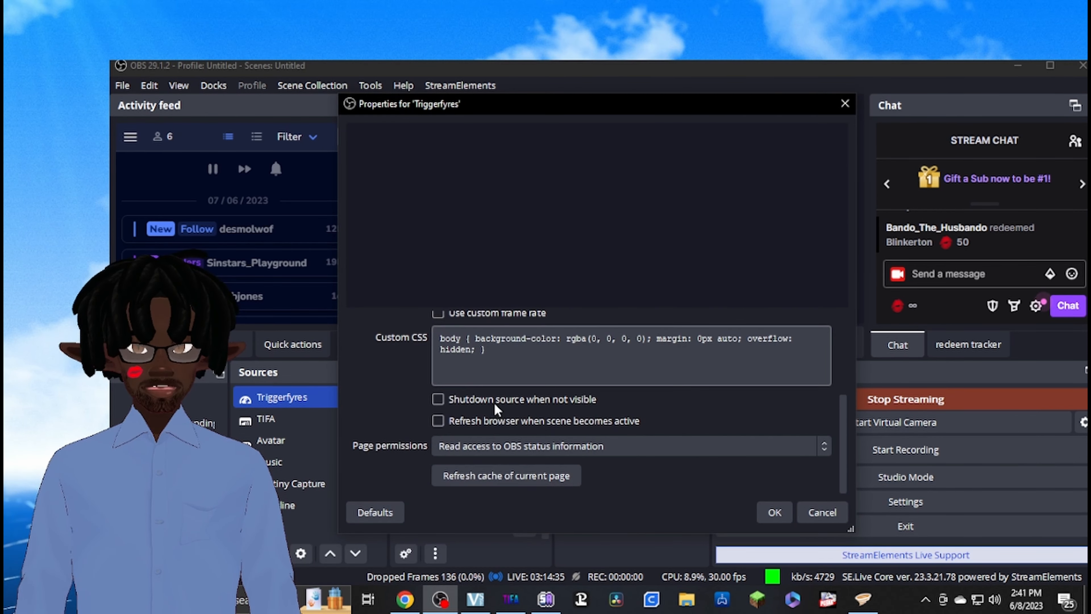
{"action": "scroll", "coordinate": [478, 425], "scroll_direction": "up", "scroll_amount": 1}
{"action": "scroll", "coordinate": [478, 425], "scroll_direction": "up", "scroll_amount": 2}
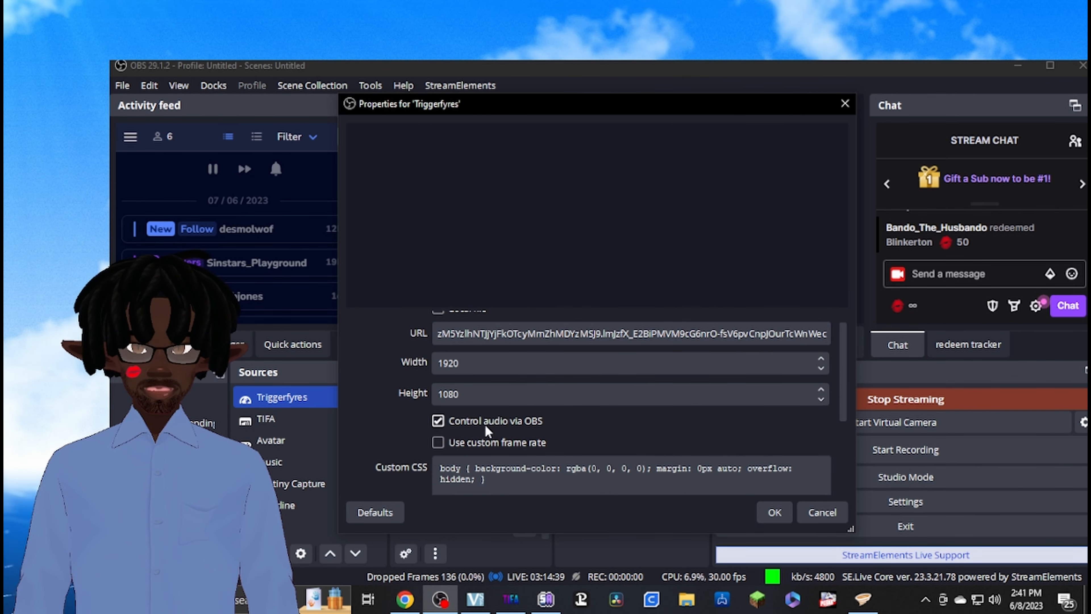
{"action": "left_click", "coordinate": [765, 513]}
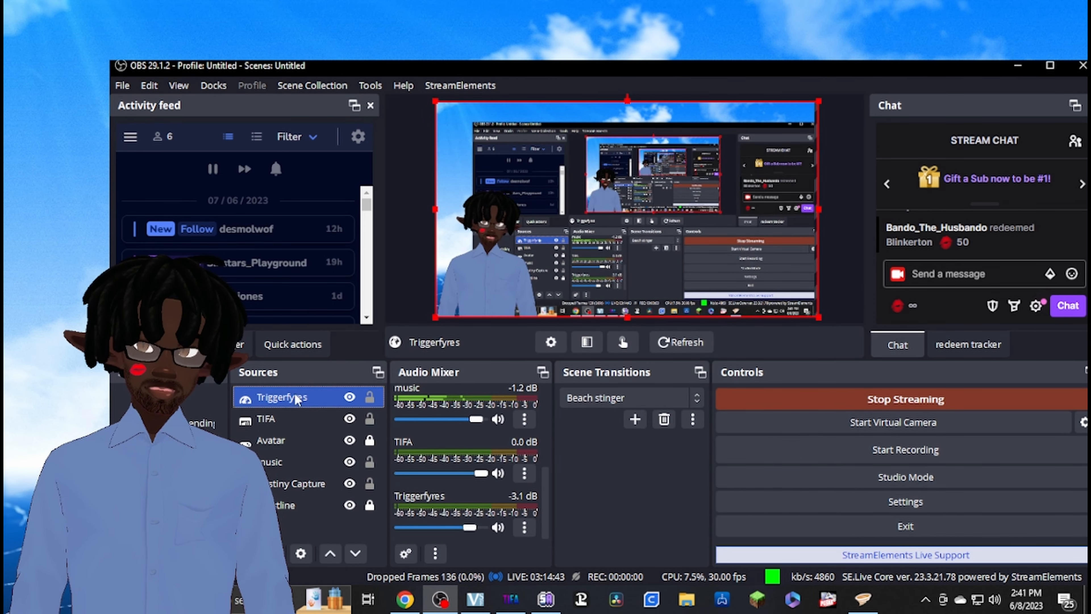
{"action": "left_click", "coordinate": [300, 483], "text": "ctrl"}
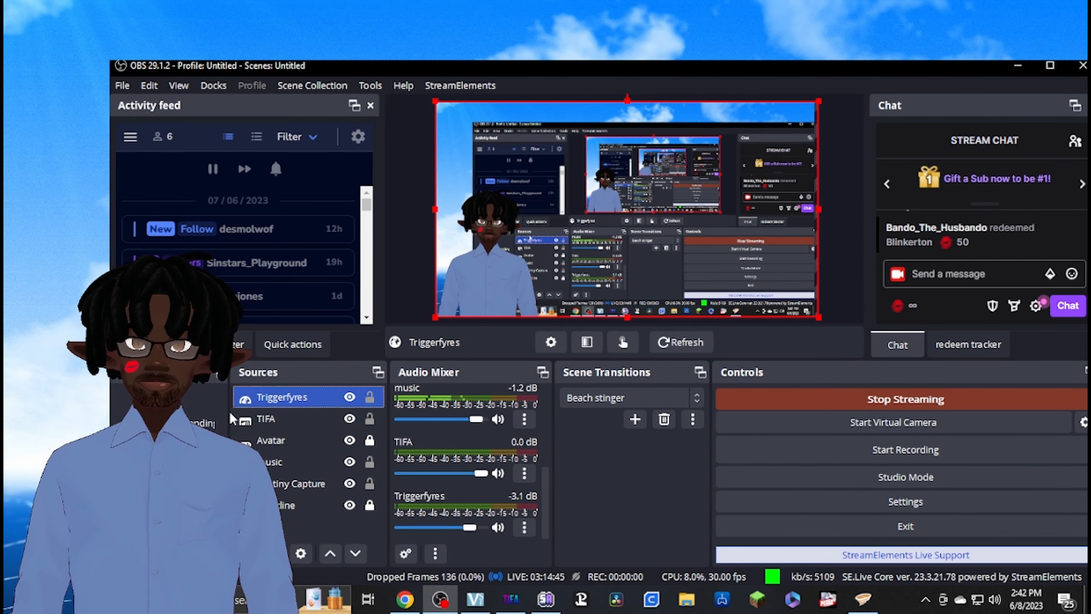
{"action": "left_click", "coordinate": [301, 483], "text": "ctrl"}
{"action": "left_click", "coordinate": [300, 461], "text": "ctrl"}
{"action": "left_click", "coordinate": [300, 462], "text": "ctrl"}
{"action": "left_click", "coordinate": [300, 440], "text": "ctrl"}
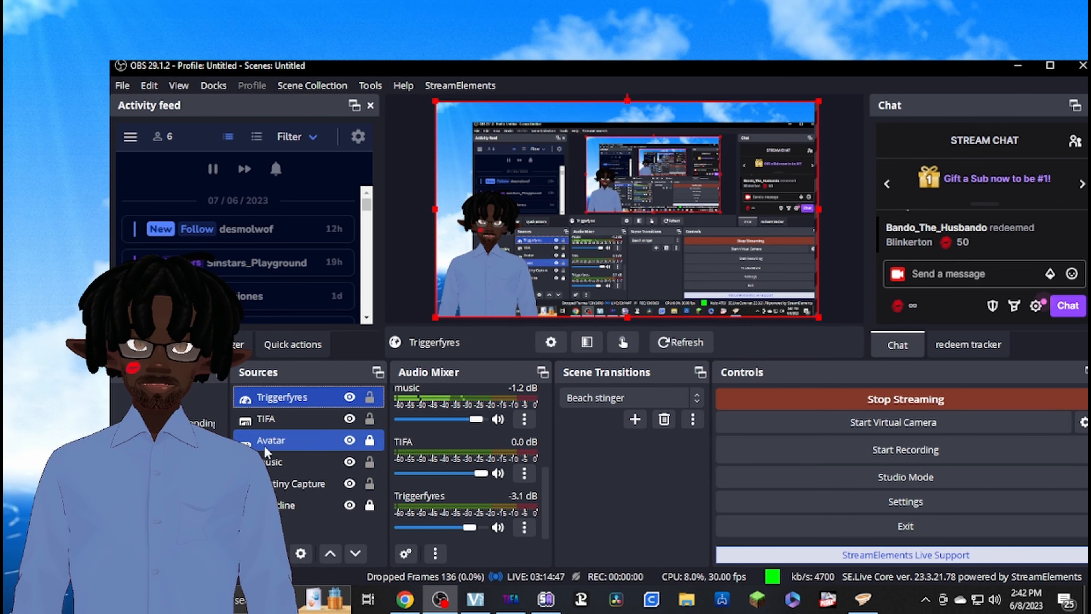
{"action": "left_click", "coordinate": [301, 440], "text": "ctrl"}
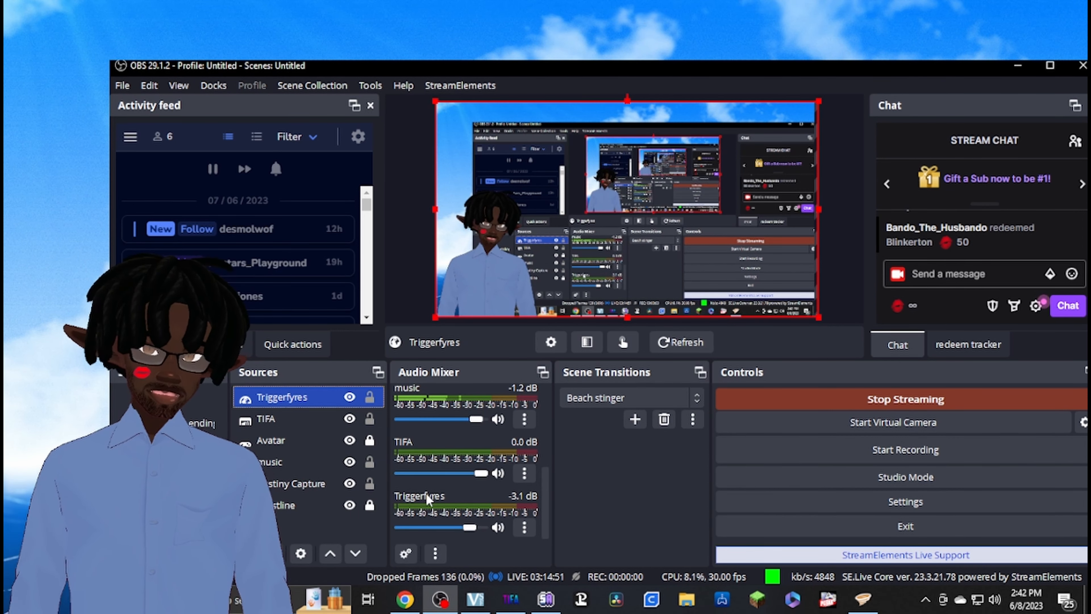
{"action": "left_click", "coordinate": [359, 505], "text": "ctrl"}
{"action": "left_click", "coordinate": [359, 505], "text": "ctrl"}
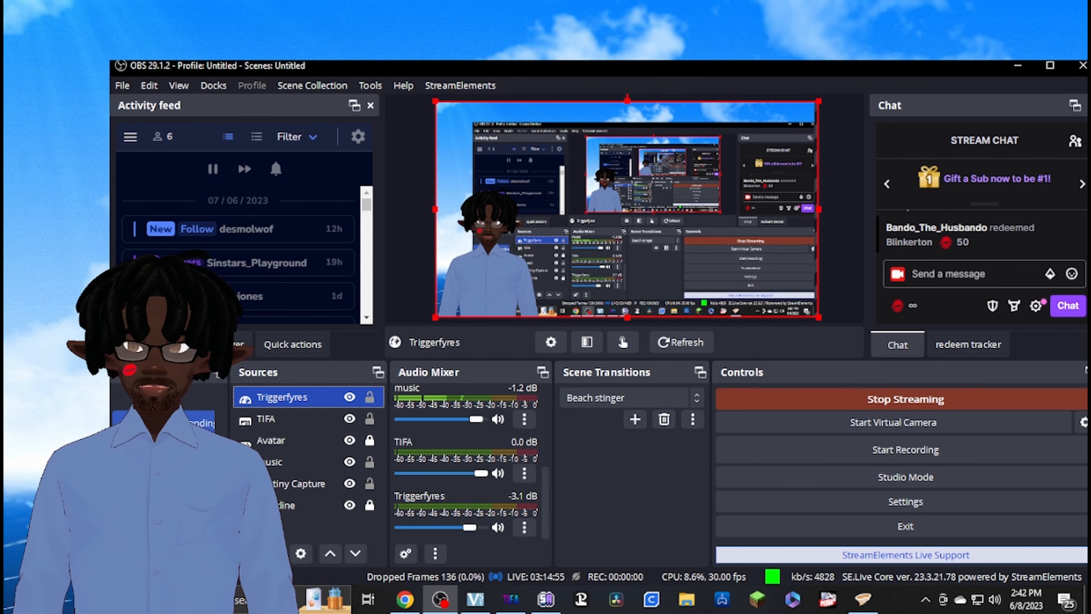
{"action": "left_click", "coordinate": [278, 462], "text": "ctrl"}
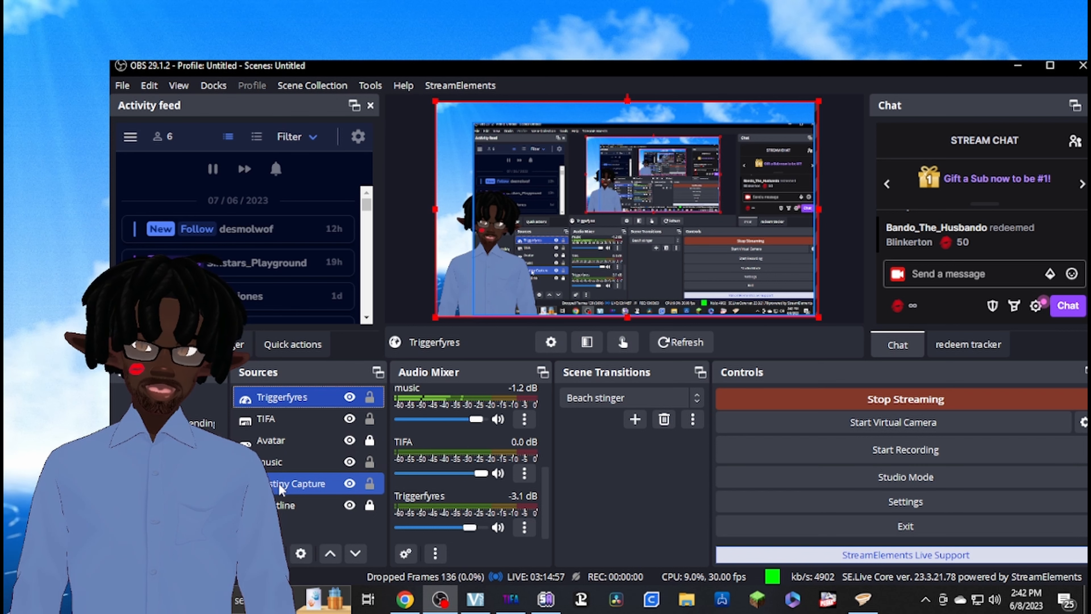
{"action": "left_click", "coordinate": [265, 419], "text": "shift"}
Unlock the Avatar source, move it to the right side of the canvas, and lock it again.
{"action": "left_click", "coordinate": [362, 447]}
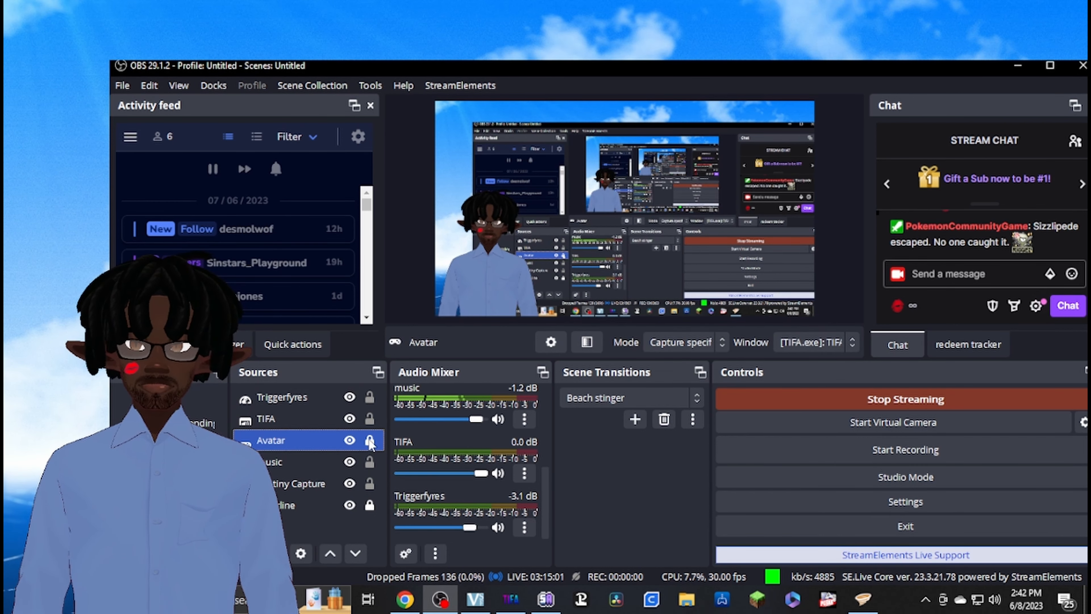
{"action": "left_click", "coordinate": [369, 440]}
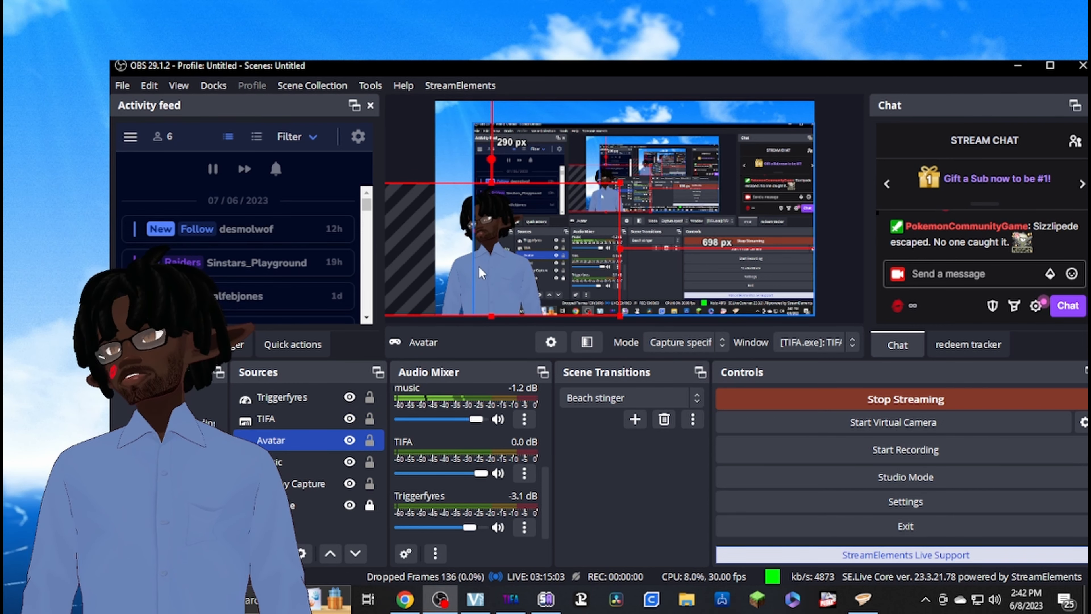
{"action": "left_click_drag", "start_coordinate": [483, 270], "coordinate": [759, 272]}
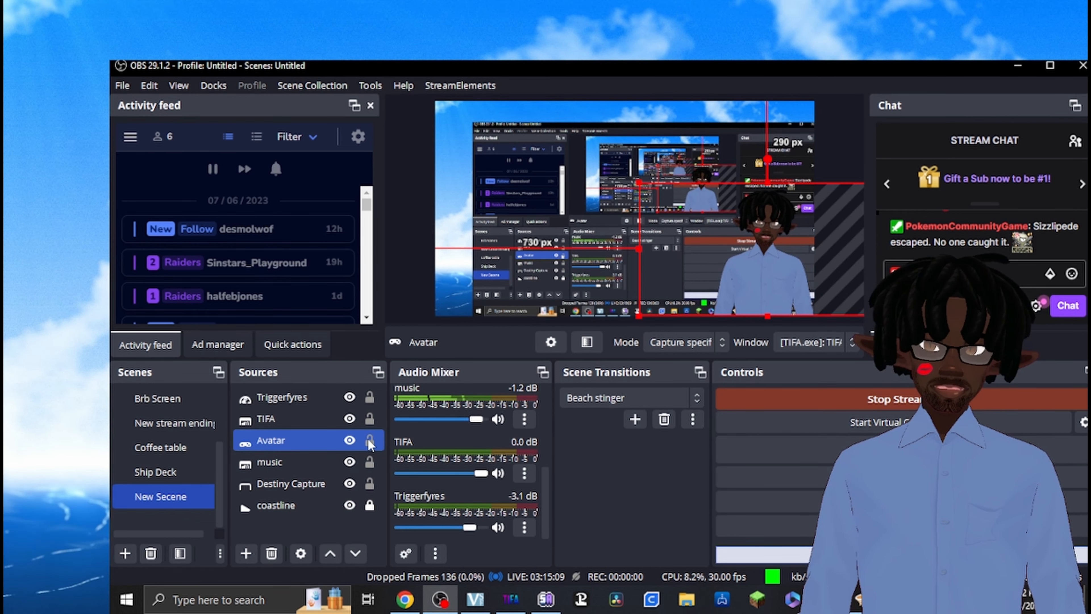
{"action": "left_click", "coordinate": [369, 440]}
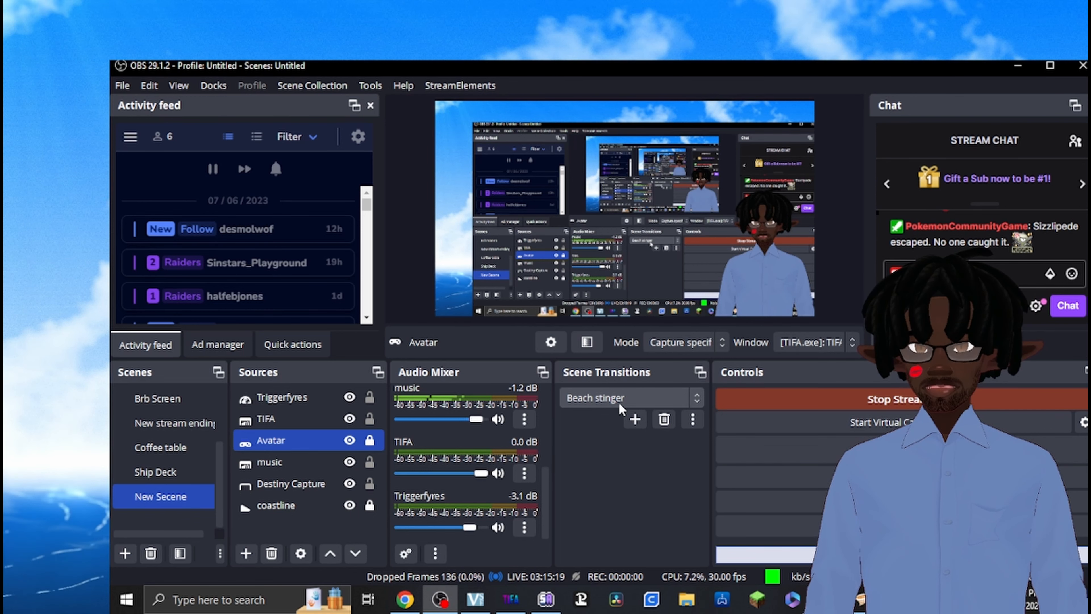
Preview the Beach stinger transition by switching to the Ship Deck scene and back to New Secene.
{"action": "left_click", "coordinate": [187, 469]}
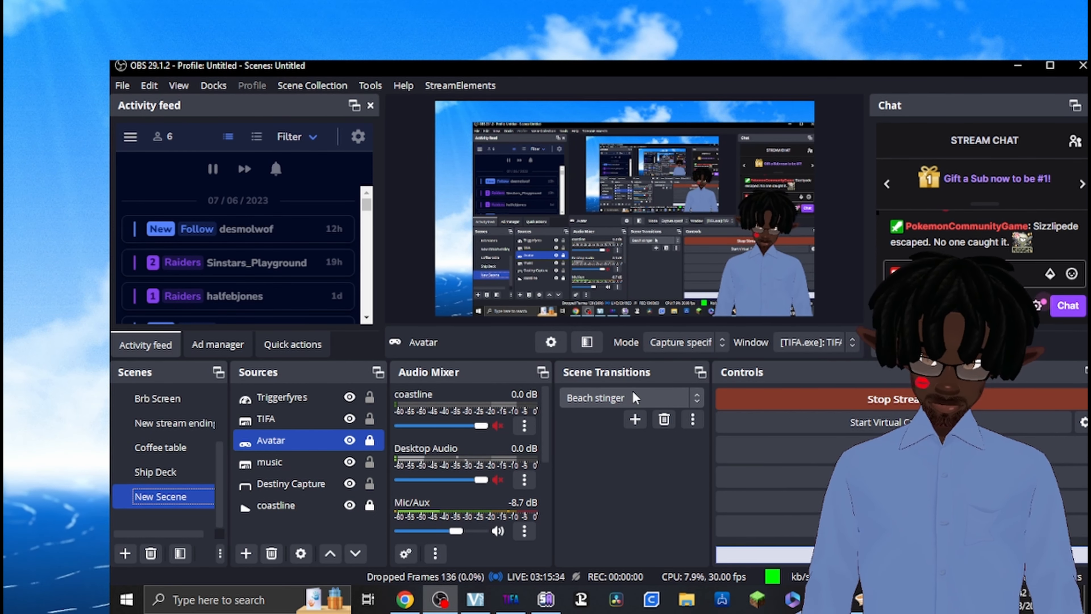
{"action": "left_click", "coordinate": [629, 398]}
{"action": "left_click", "coordinate": [634, 397]}
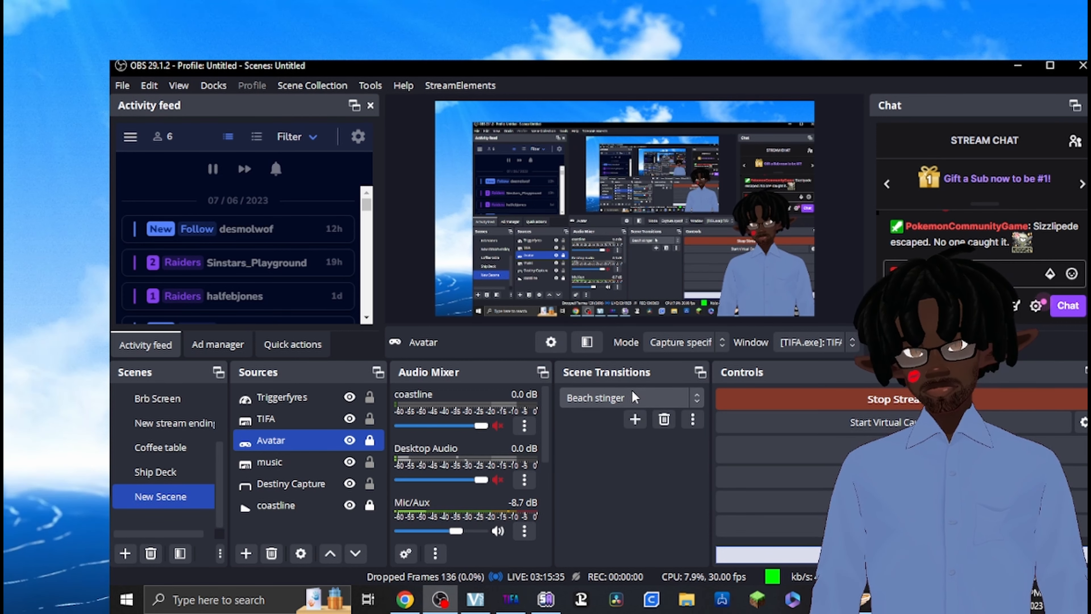
Add a new Stinger scene transition named Test.
{"action": "left_click", "coordinate": [636, 419]}
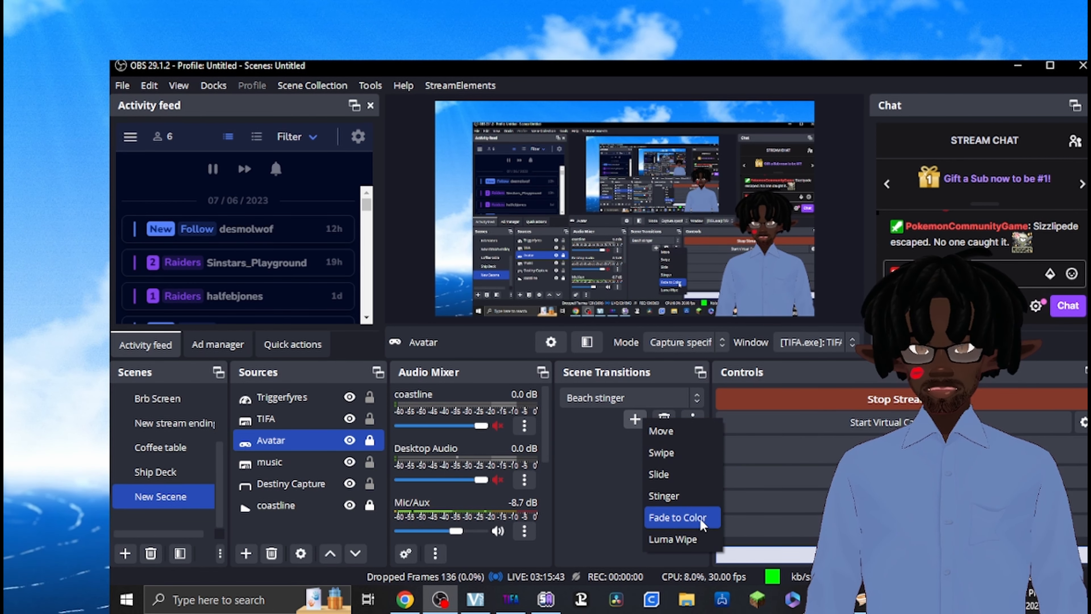
{"action": "left_click", "coordinate": [698, 496]}
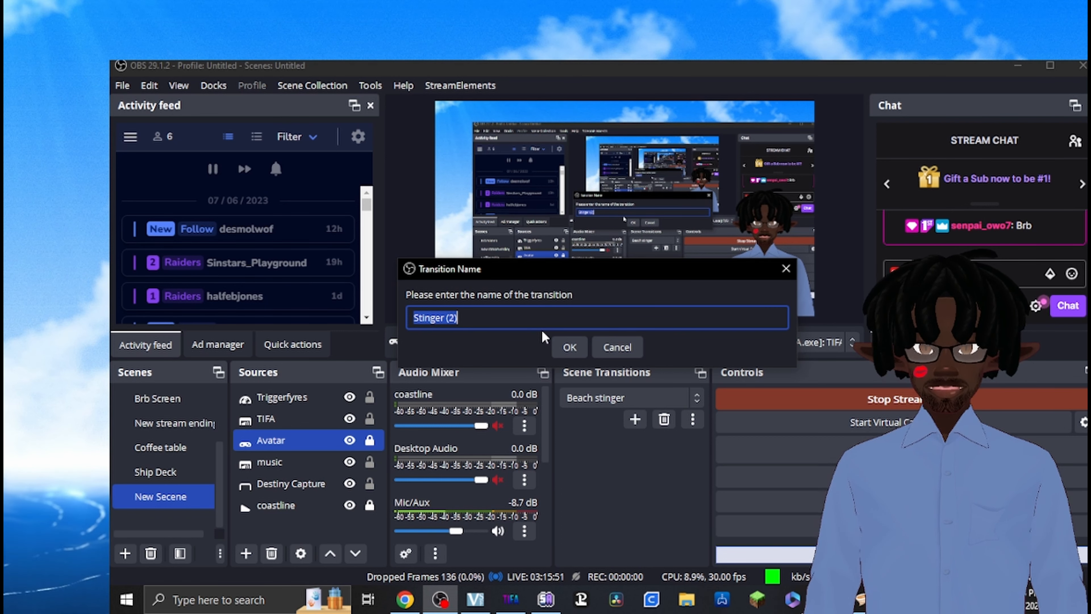
{"action": "key", "text": "BackSpace"}
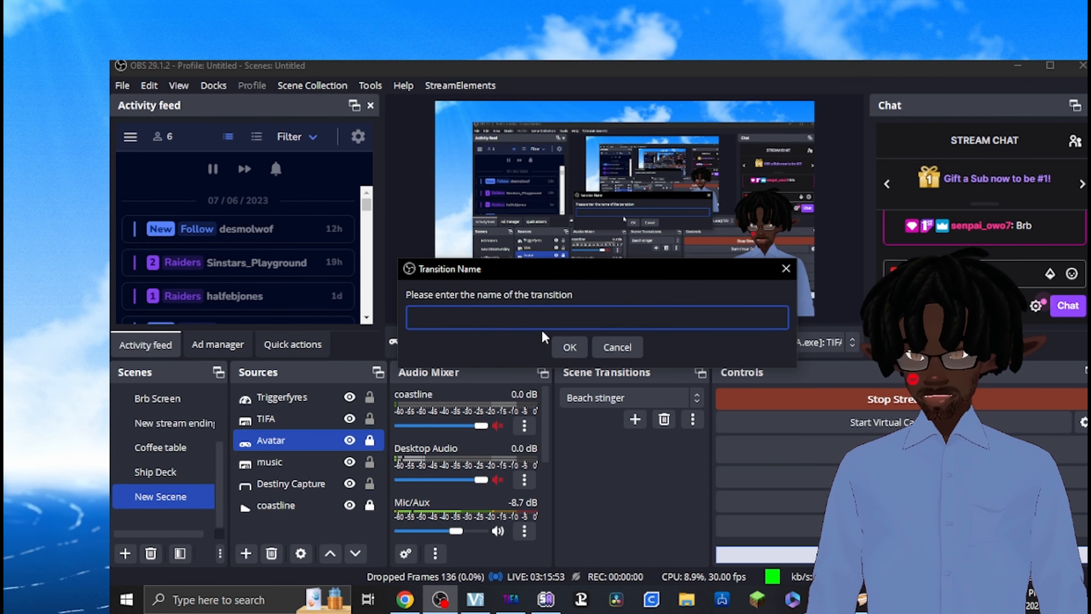
{"action": "type", "text": "Test"}
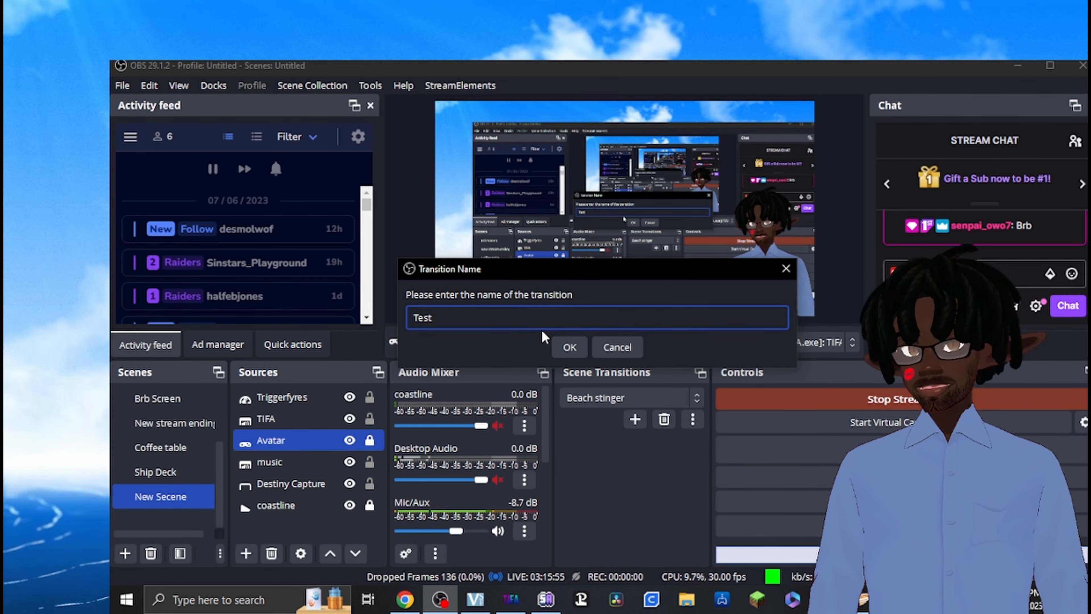
{"action": "key", "text": "Return"}
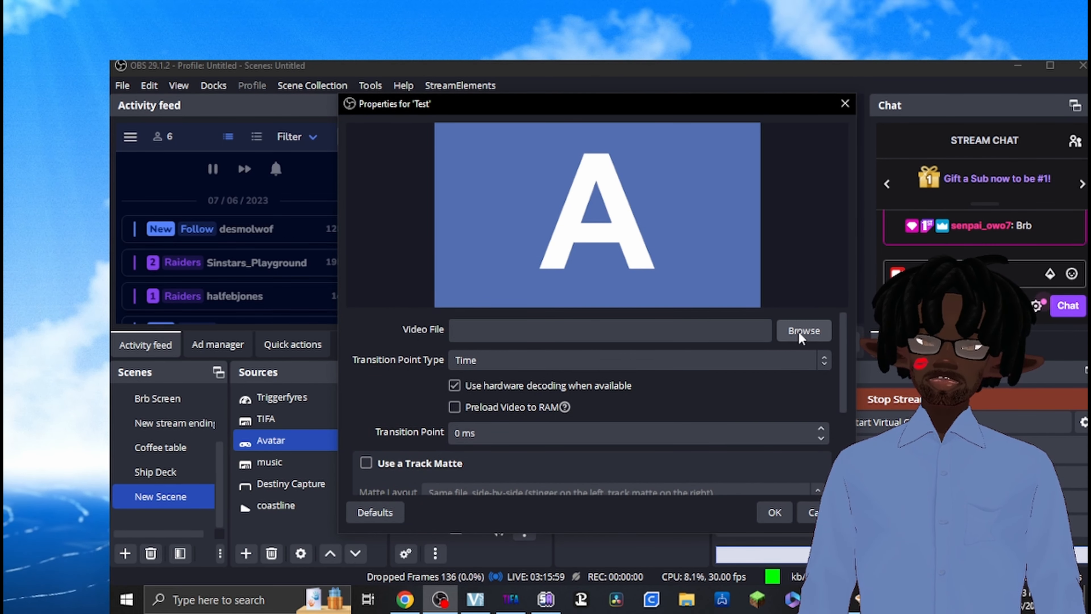
Load the video "!Throne Command - No Background" from the Downloads folder as the Test stinger's video file.
{"action": "left_click", "coordinate": [795, 339]}
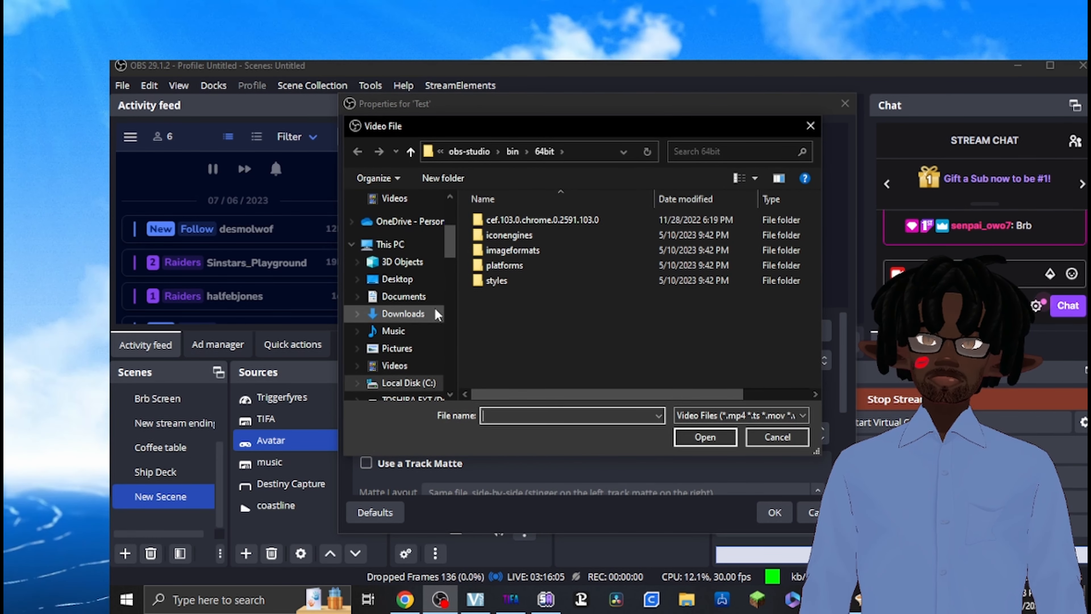
{"action": "scroll", "coordinate": [434, 318], "scroll_direction": "down", "scroll_amount": 1}
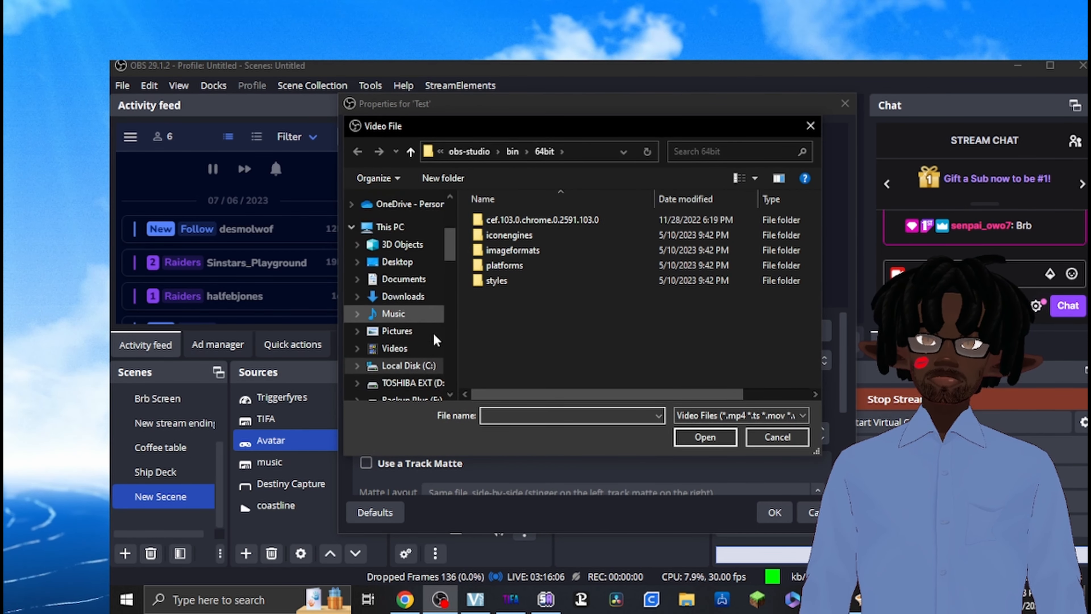
{"action": "left_click", "coordinate": [412, 304]}
{"action": "left_click", "coordinate": [512, 337]}
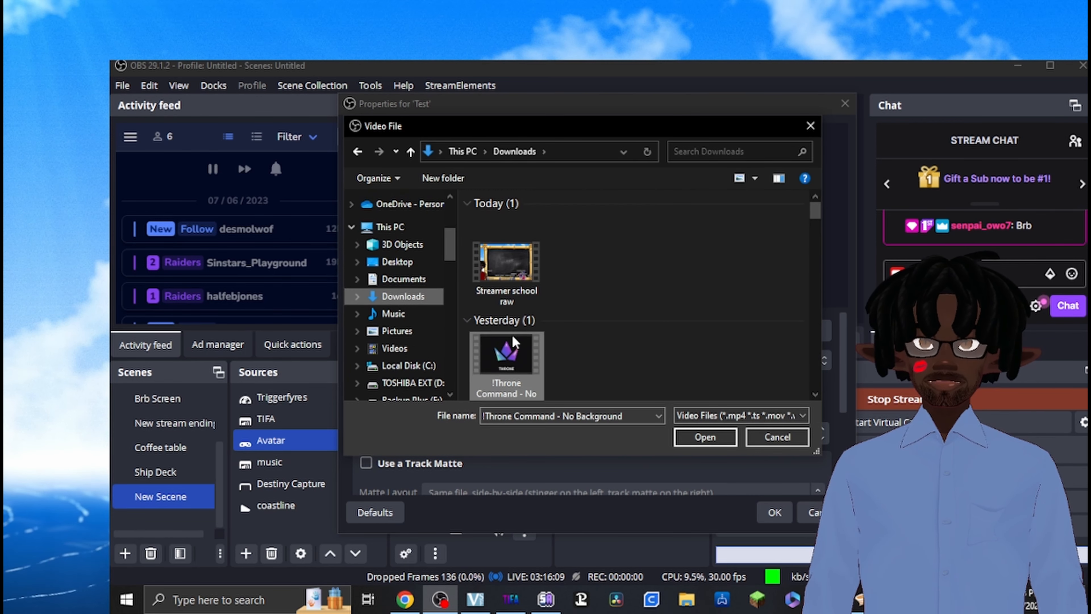
{"action": "left_click", "coordinate": [725, 435]}
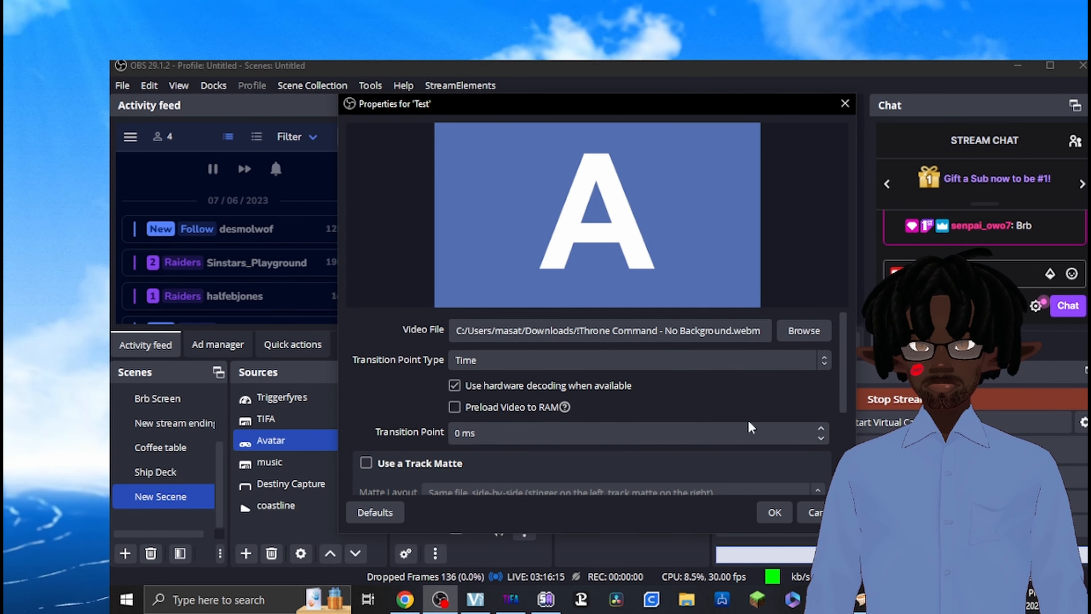
Preview the Test stinger transition with the Throne video.
{"action": "scroll", "coordinate": [537, 404], "scroll_direction": "down", "scroll_amount": 3}
{"action": "left_click", "coordinate": [529, 477]}
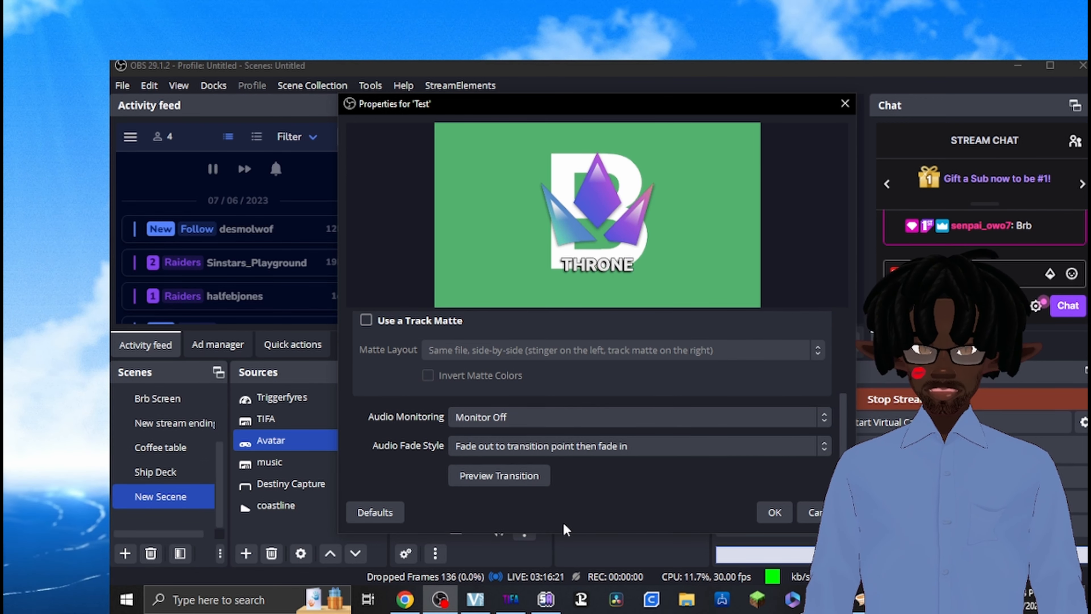
{"action": "scroll", "coordinate": [638, 438], "scroll_direction": "up", "scroll_amount": 1}
{"action": "scroll", "coordinate": [677, 431], "scroll_direction": "up", "scroll_amount": 2}
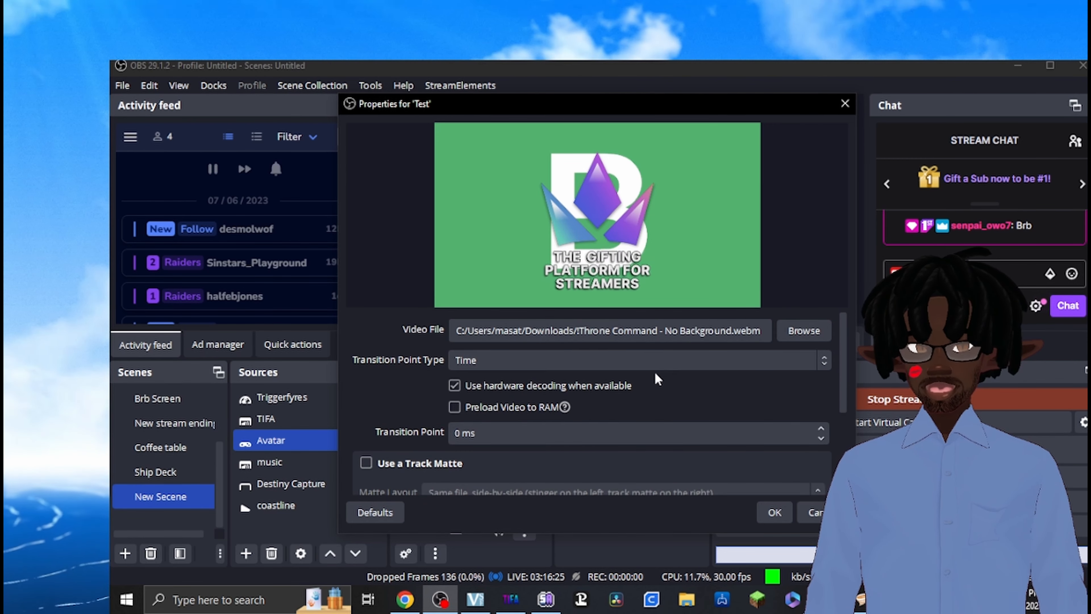
Keep the transition point type on Time, set the Test stinger's transition point to 900 ms, and accept the properties.
{"action": "scroll", "coordinate": [595, 409], "scroll_direction": "down", "scroll_amount": 1}
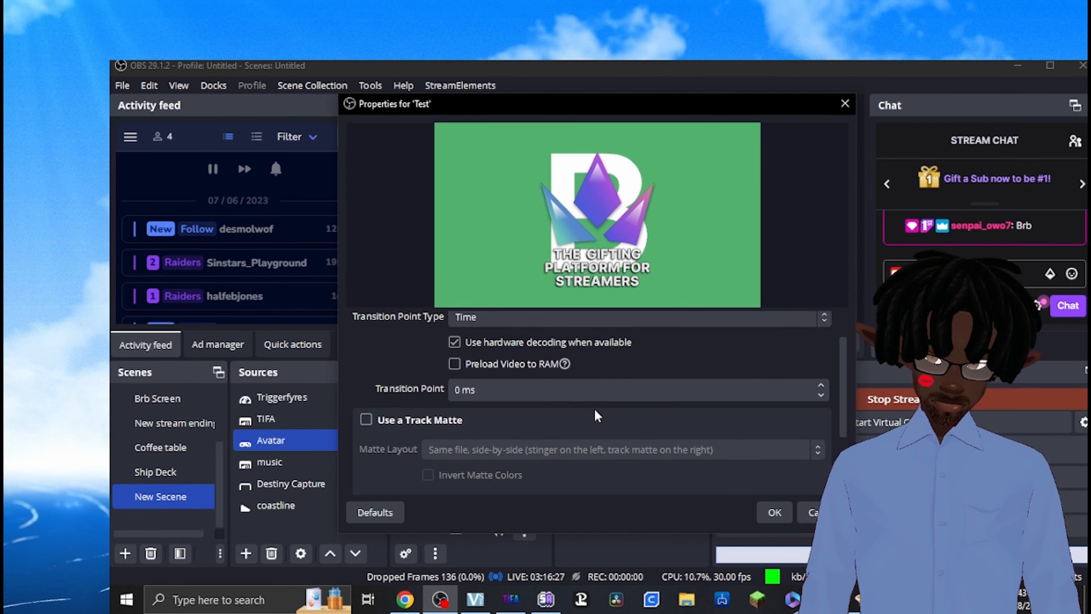
{"action": "left_click", "coordinate": [589, 396]}
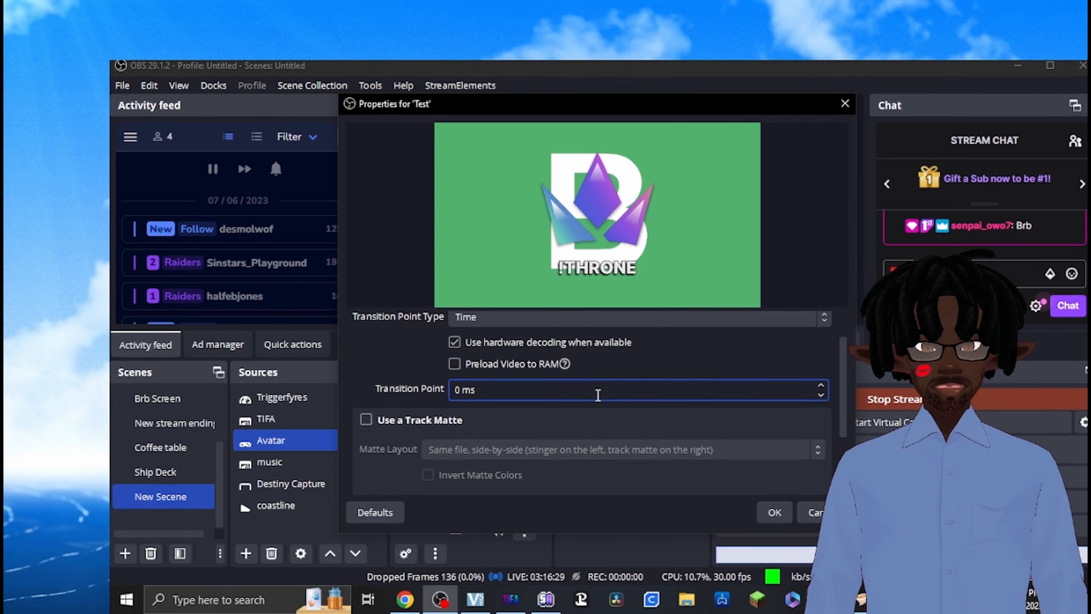
{"action": "scroll", "coordinate": [598, 395], "scroll_direction": "up", "scroll_amount": 1}
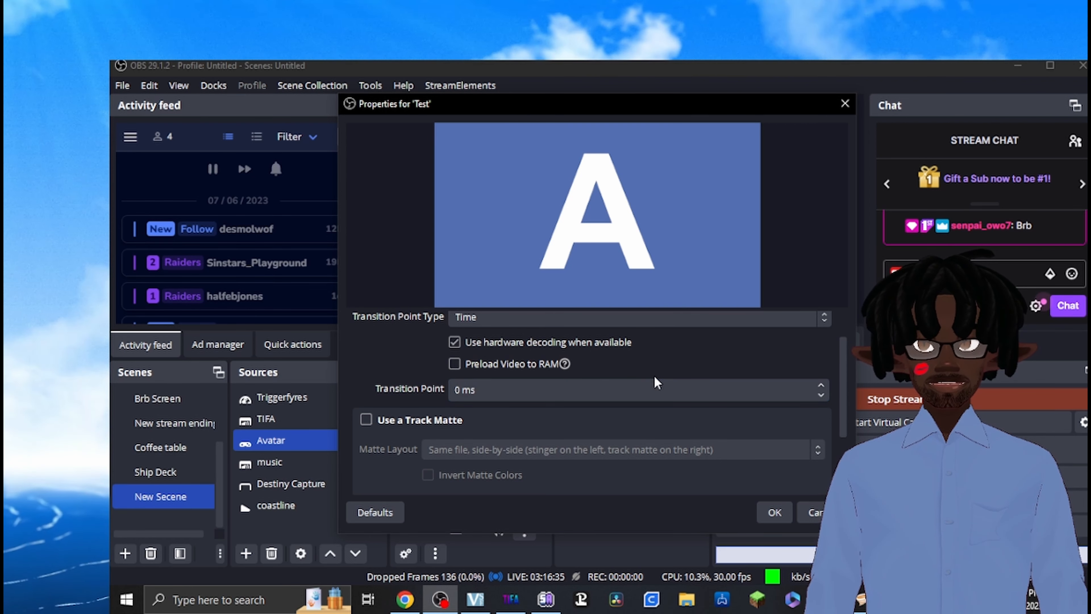
{"action": "scroll", "coordinate": [654, 376], "scroll_direction": "up", "scroll_amount": 1}
{"action": "left_click", "coordinate": [661, 367]}
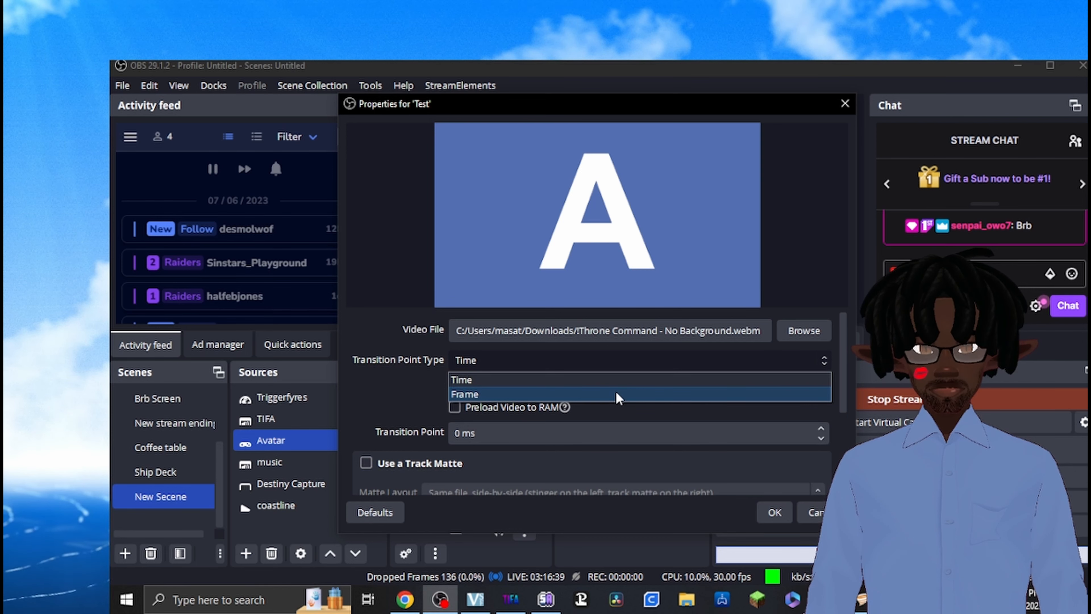
{"action": "left_click", "coordinate": [614, 380]}
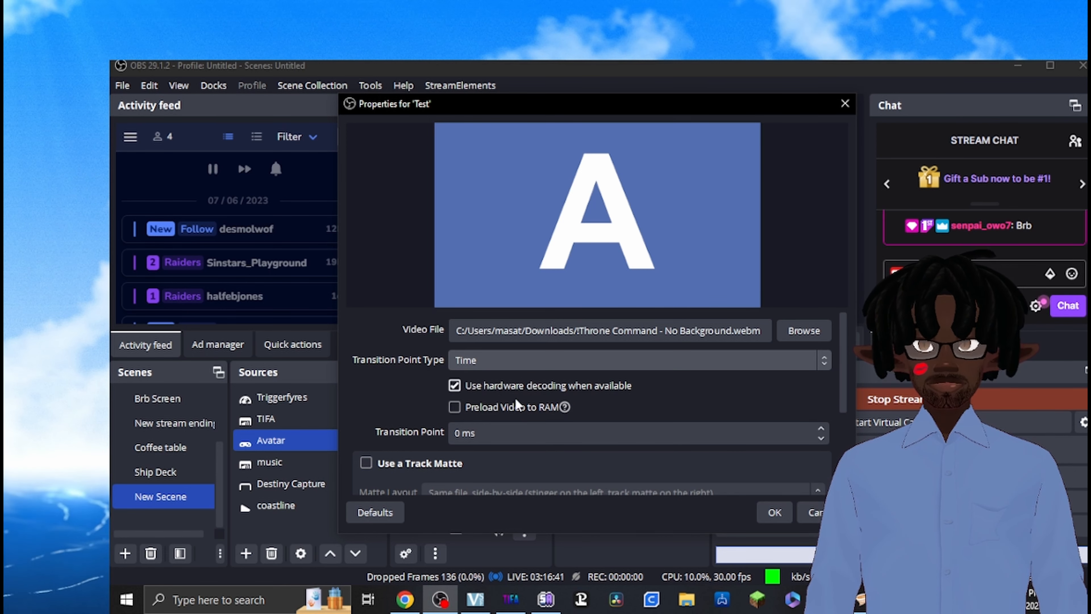
{"action": "left_click", "coordinate": [458, 430]}
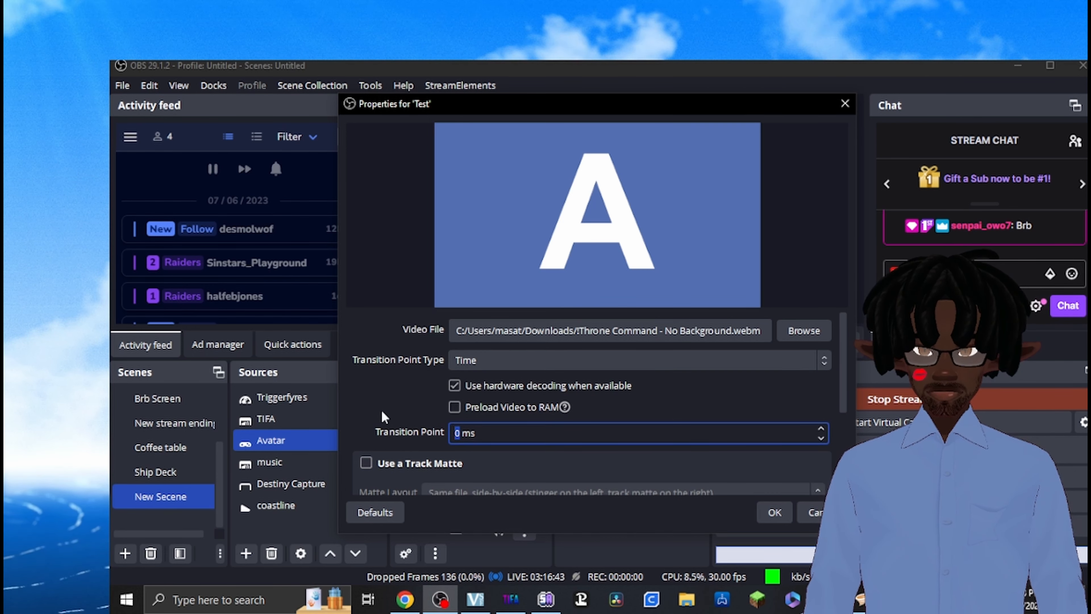
{"action": "type", "text": "900"}
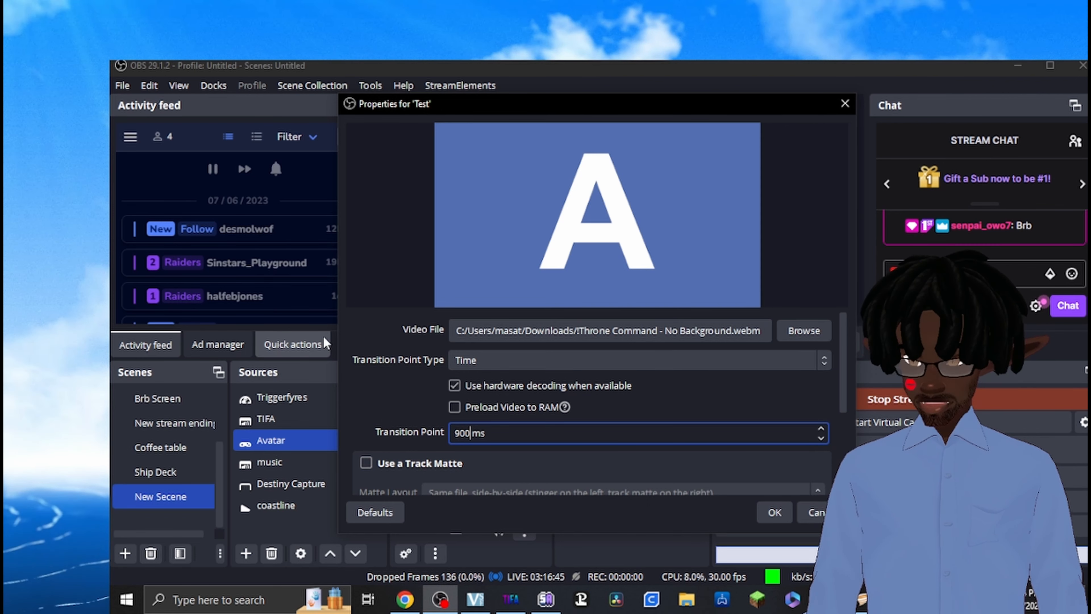
{"action": "key", "text": "Return"}
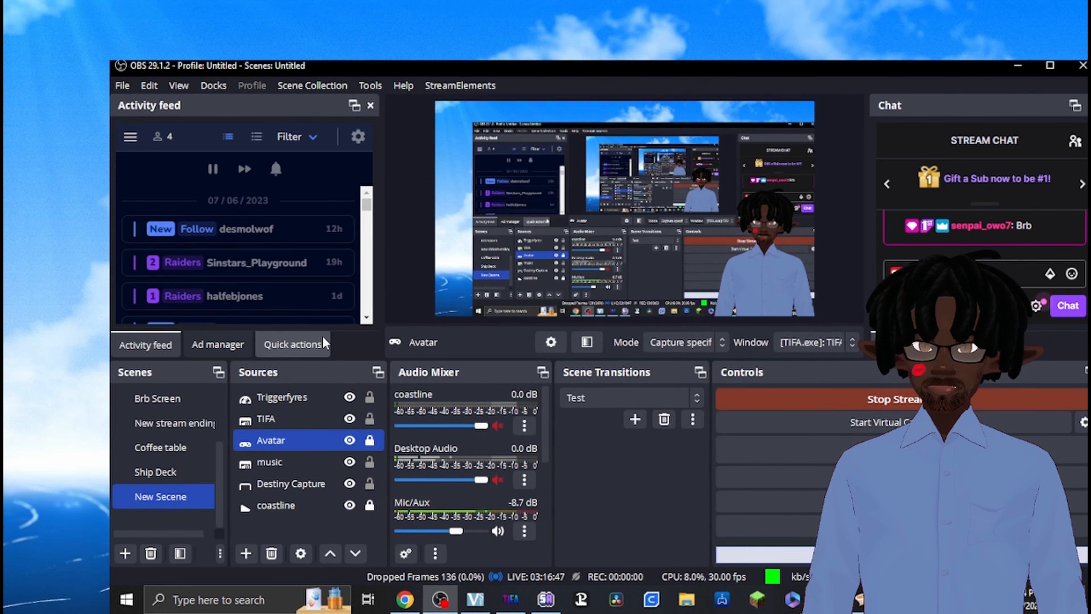
Reopen the Test transition's properties, preview it with the changed transition point, and close them without changes.
{"action": "left_click", "coordinate": [642, 399]}
{"action": "left_click", "coordinate": [574, 467]}
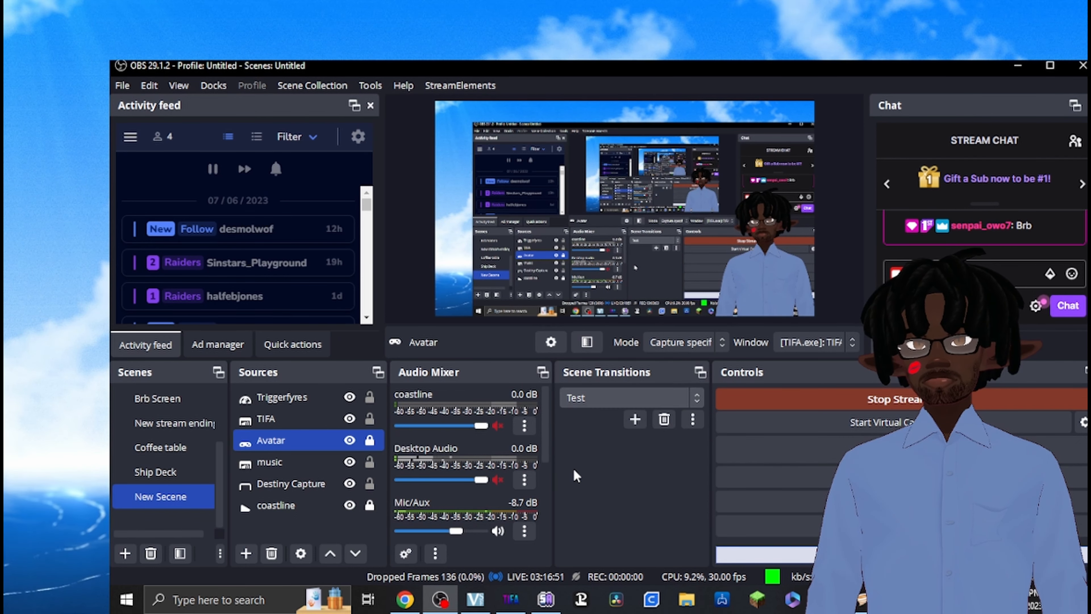
{"action": "left_click", "coordinate": [693, 420]}
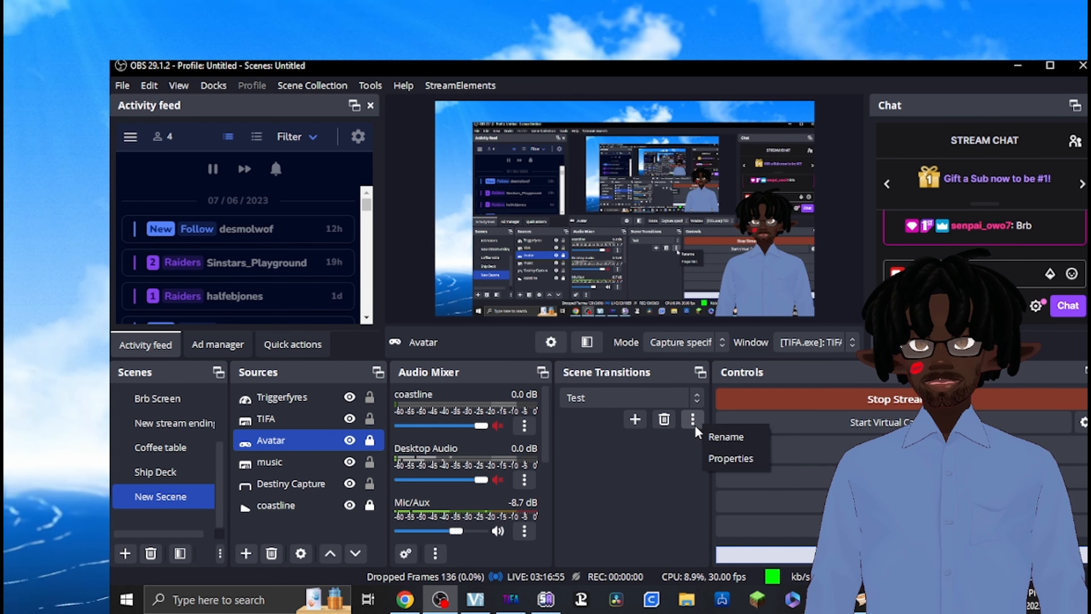
{"action": "left_click", "coordinate": [730, 458]}
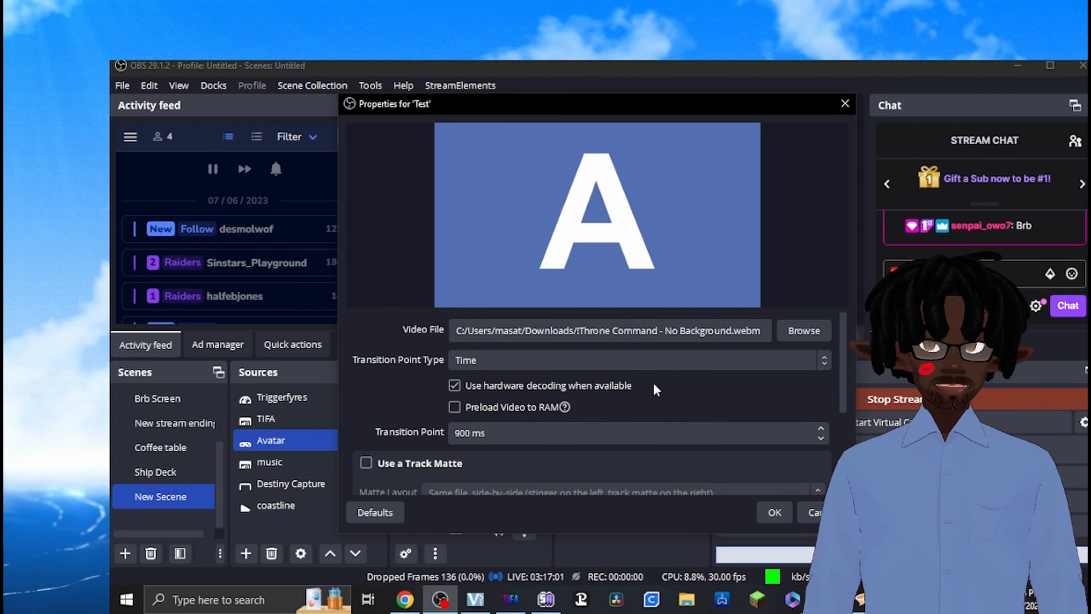
{"action": "scroll", "coordinate": [657, 400], "scroll_direction": "down", "scroll_amount": 3}
{"action": "scroll", "coordinate": [570, 452], "scroll_direction": "up", "scroll_amount": 1}
{"action": "scroll", "coordinate": [554, 430], "scroll_direction": "down", "scroll_amount": 1}
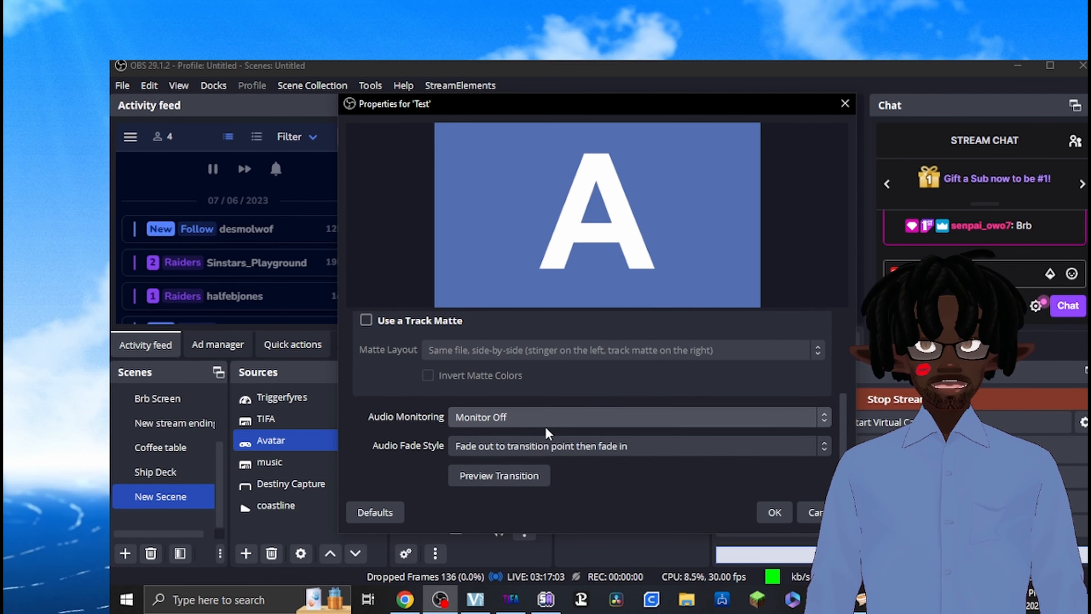
{"action": "left_click", "coordinate": [501, 469]}
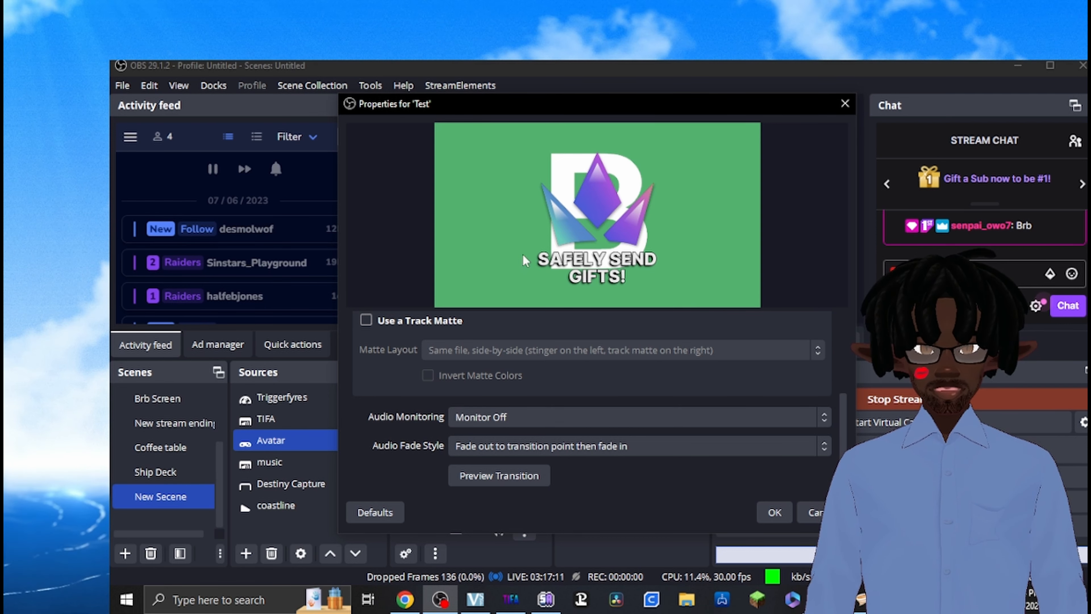
{"action": "scroll", "coordinate": [662, 378], "scroll_direction": "up", "scroll_amount": 4}
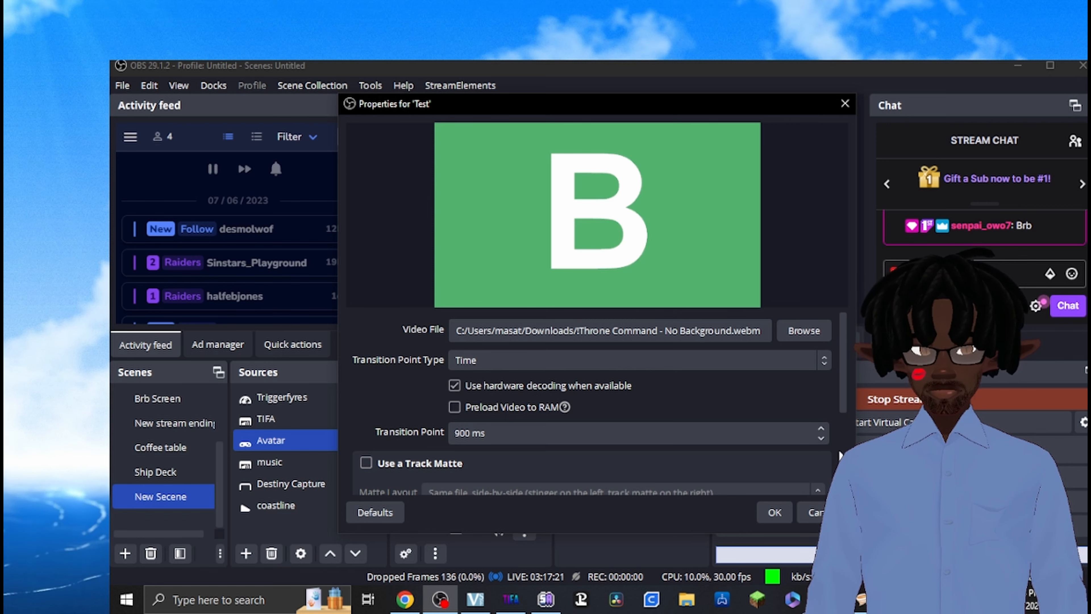
{"action": "left_click", "coordinate": [827, 514]}
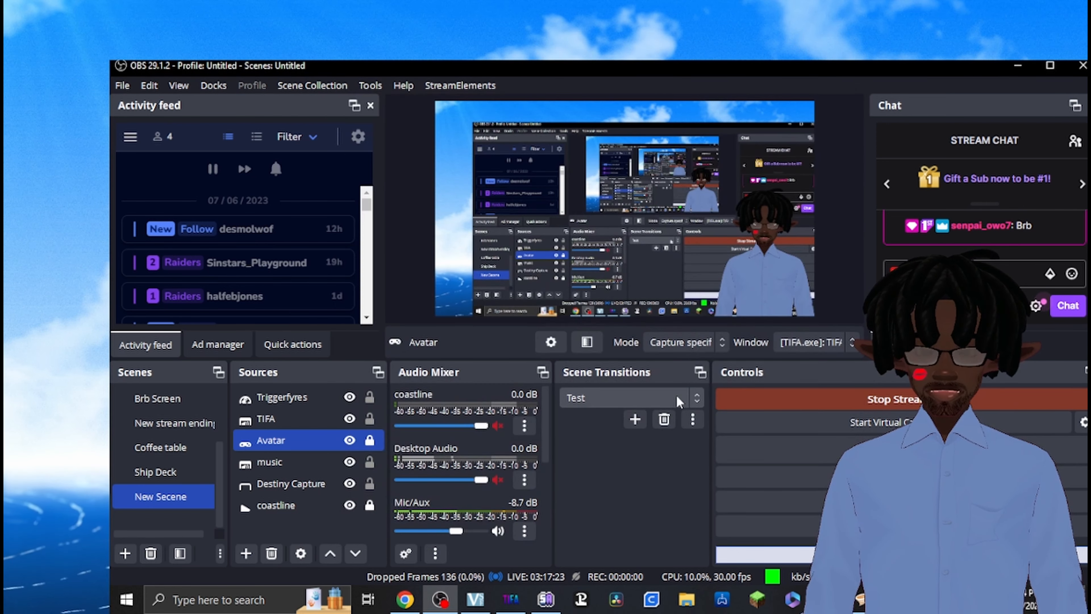
Remove the Test transition and confirm the deletion.
{"action": "left_click", "coordinate": [667, 424]}
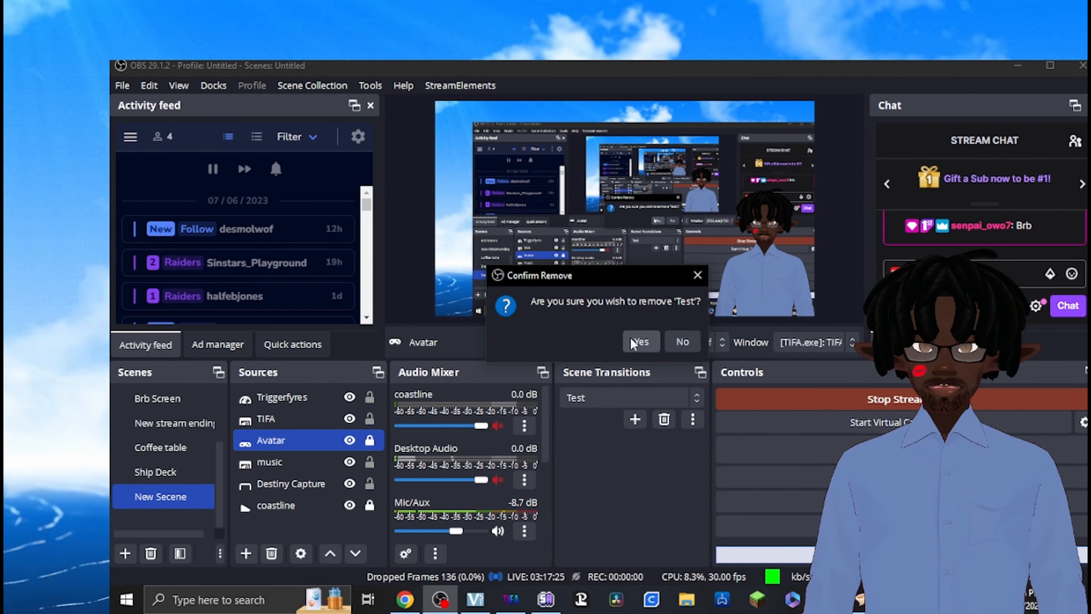
{"action": "left_click", "coordinate": [630, 342]}
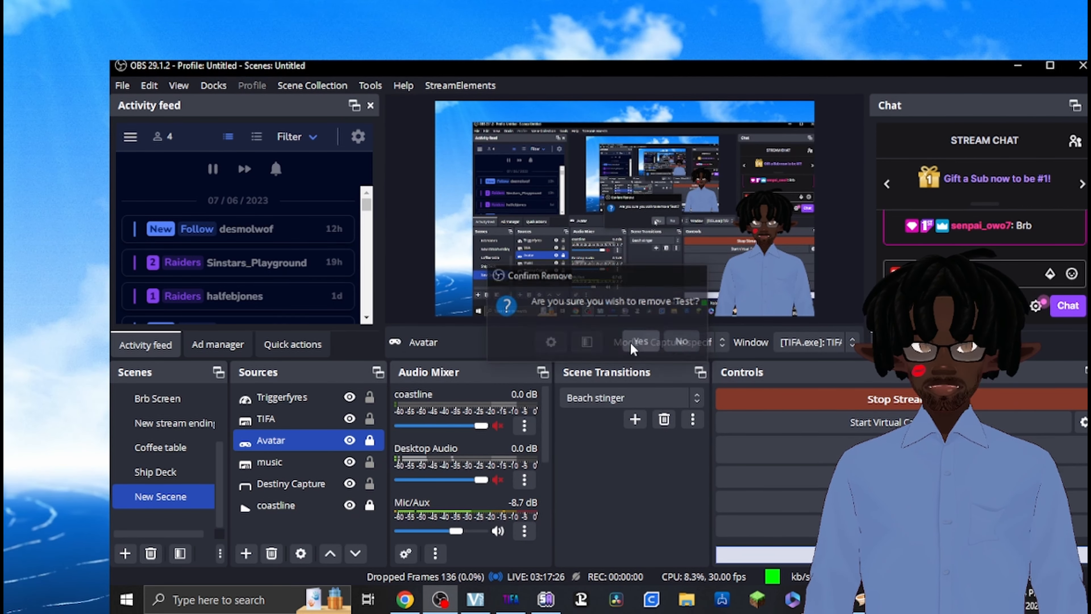
Open the Beach stinger's properties, preview the transition, and review its transition point, track matte and audio settings.
{"action": "left_click", "coordinate": [692, 419]}
{"action": "left_click", "coordinate": [702, 449]}
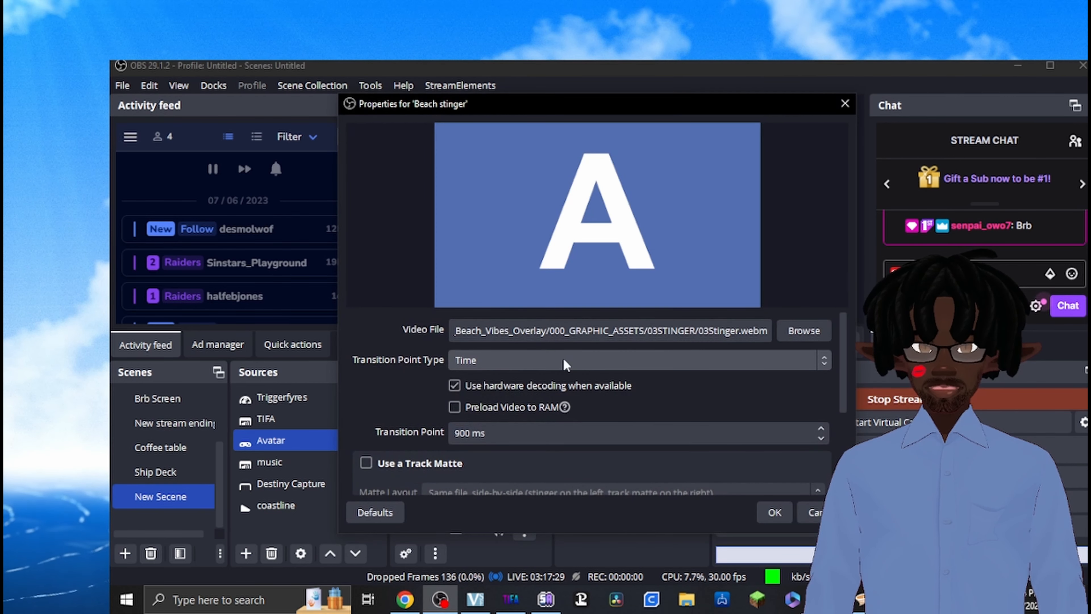
{"action": "scroll", "coordinate": [644, 377], "scroll_direction": "down", "scroll_amount": 3}
{"action": "scroll", "coordinate": [630, 386], "scroll_direction": "up", "scroll_amount": 3}
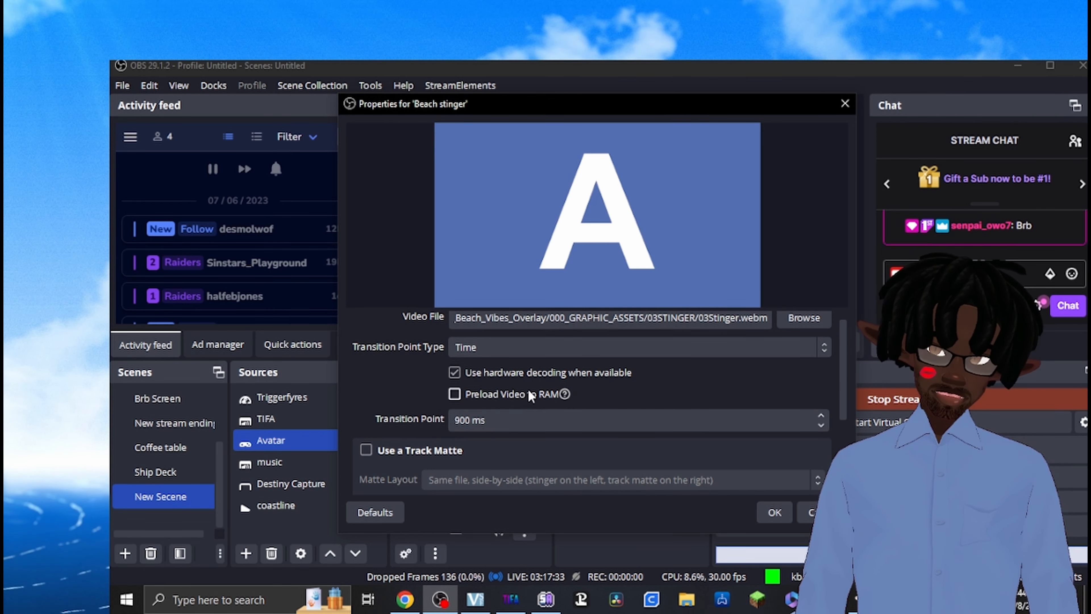
{"action": "scroll", "coordinate": [544, 370], "scroll_direction": "down", "scroll_amount": 1}
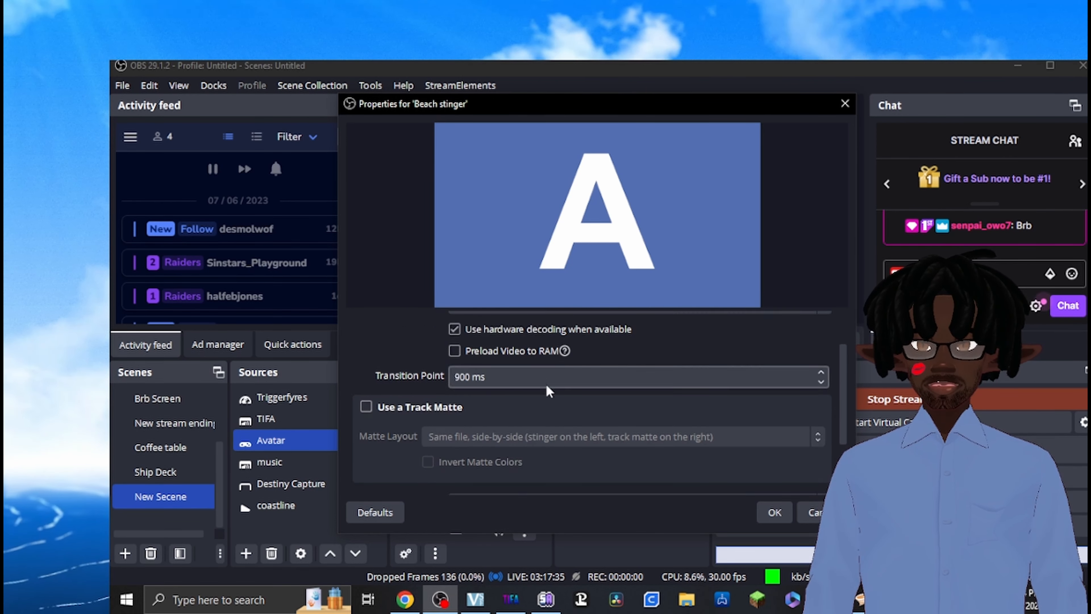
{"action": "scroll", "coordinate": [548, 387], "scroll_direction": "down", "scroll_amount": 2}
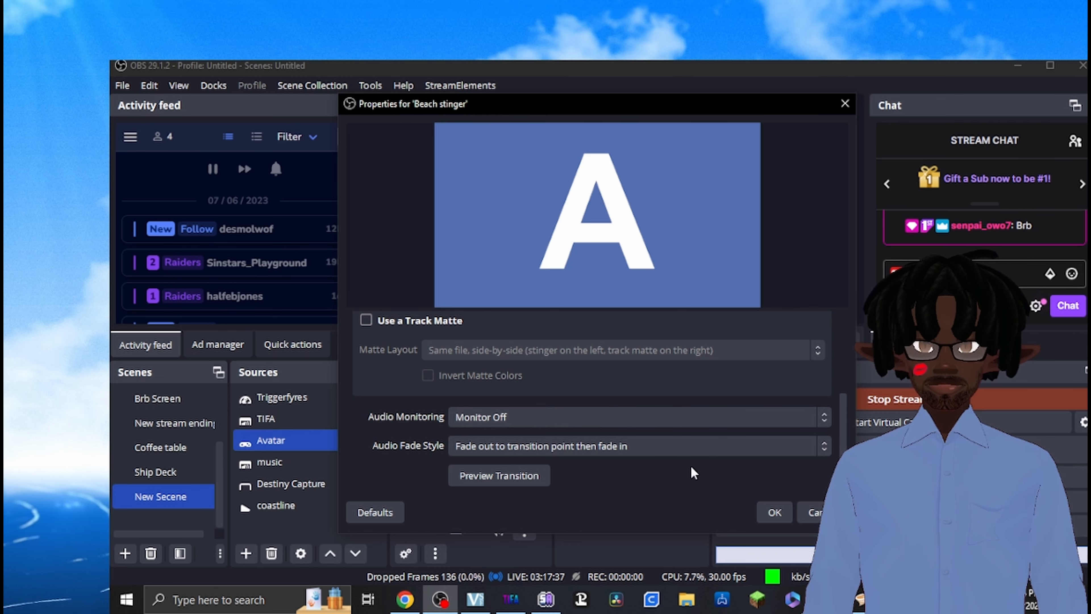
{"action": "left_click", "coordinate": [499, 476]}
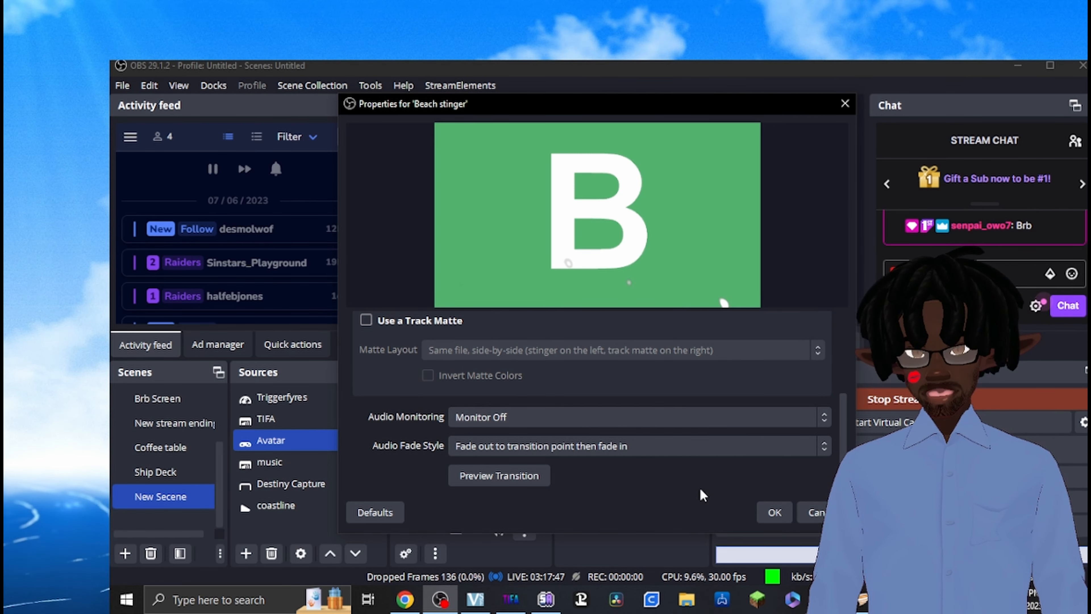
{"action": "scroll", "coordinate": [589, 396], "scroll_direction": "up", "scroll_amount": 2}
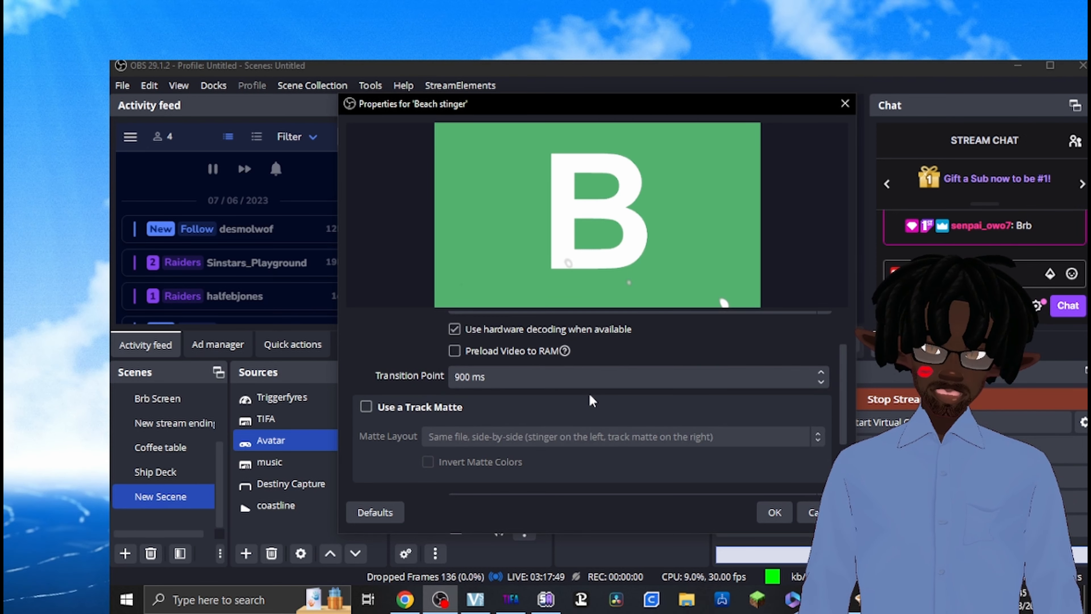
{"action": "scroll", "coordinate": [583, 405], "scroll_direction": "down", "scroll_amount": 1}
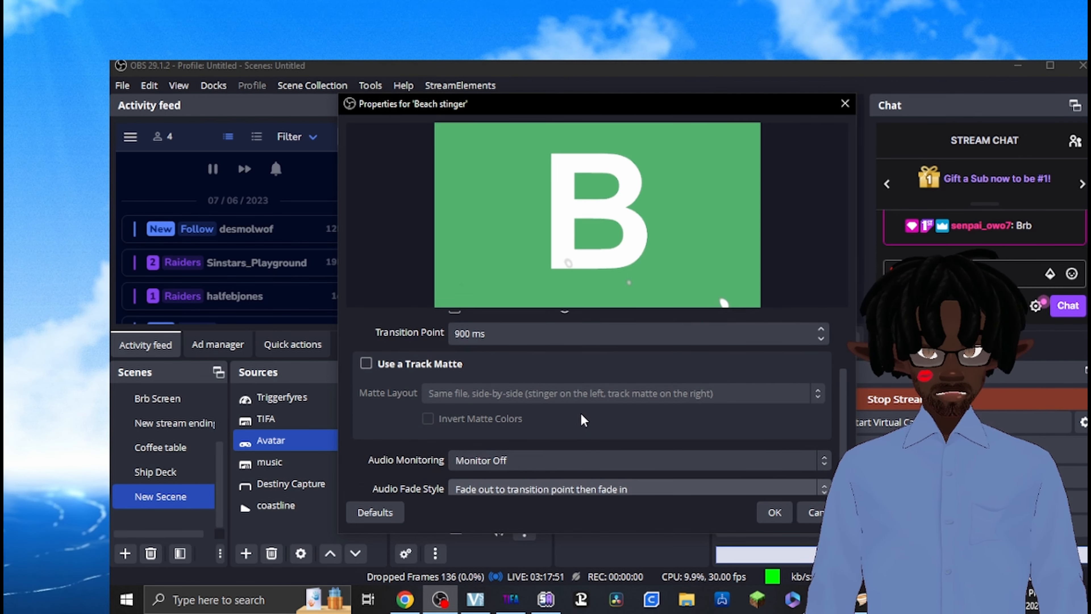
Enable the Beach stinger's track matte, look at the matte layout options, and disable the track matte again.
{"action": "scroll", "coordinate": [590, 408], "scroll_direction": "down", "scroll_amount": 1}
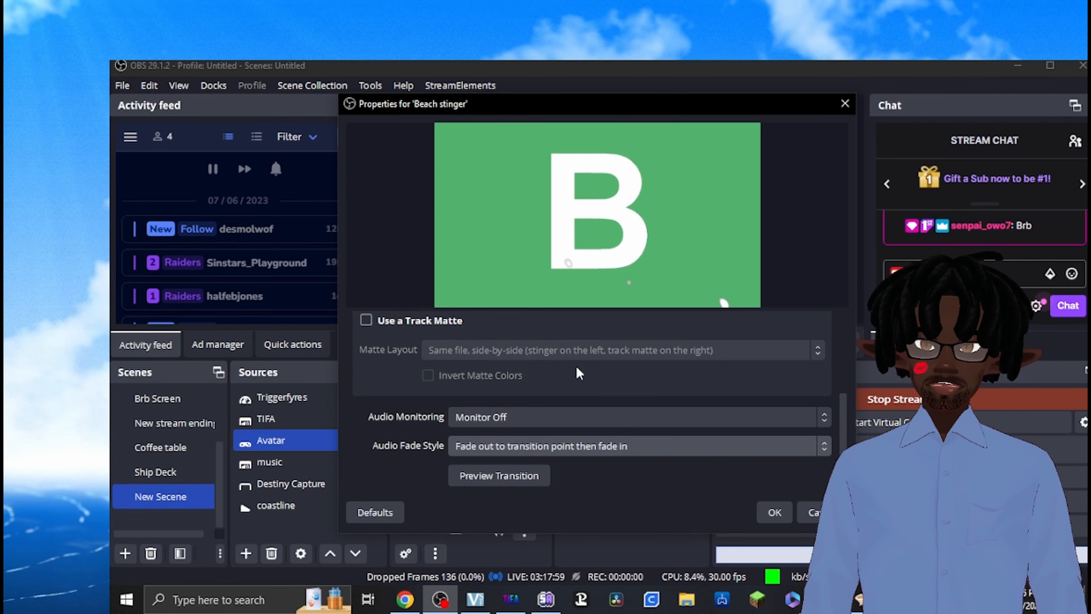
{"action": "scroll", "coordinate": [505, 381], "scroll_direction": "up", "scroll_amount": 1}
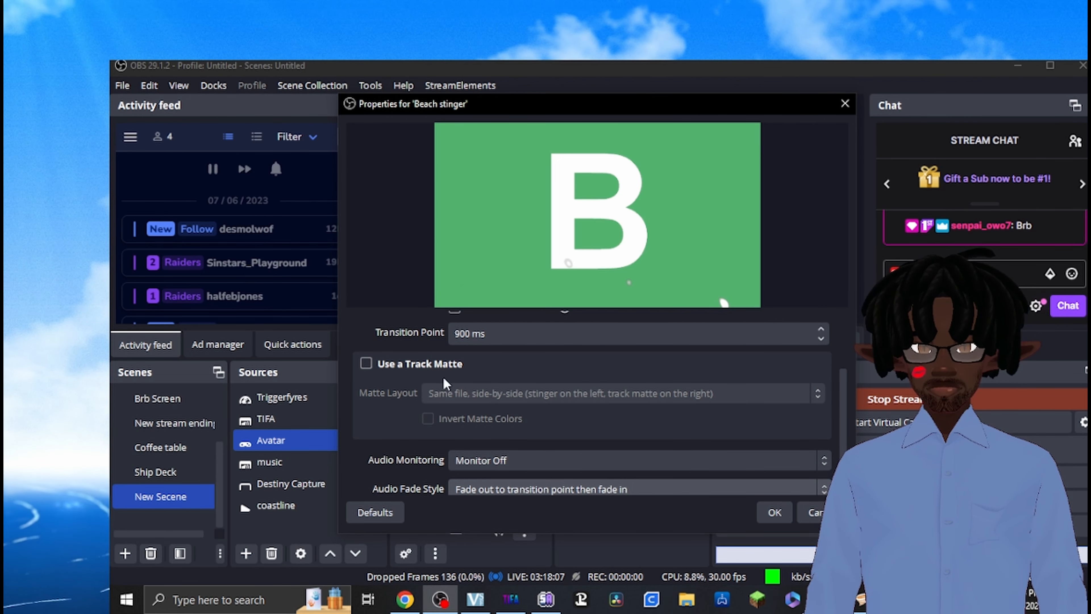
{"action": "left_click", "coordinate": [406, 368]}
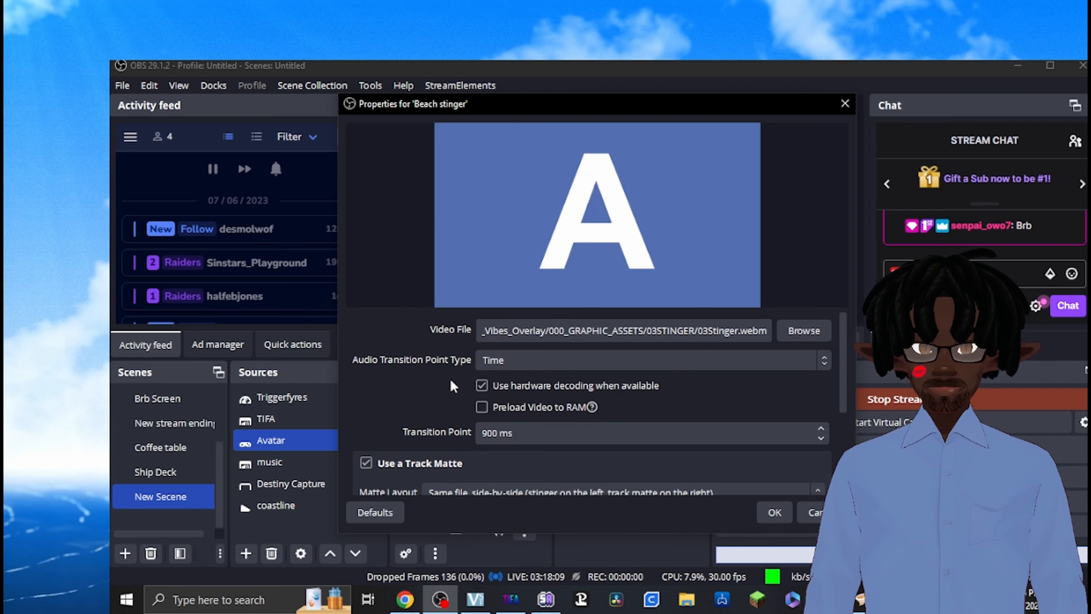
{"action": "scroll", "coordinate": [450, 378], "scroll_direction": "down", "scroll_amount": 2}
{"action": "left_click", "coordinate": [450, 406]}
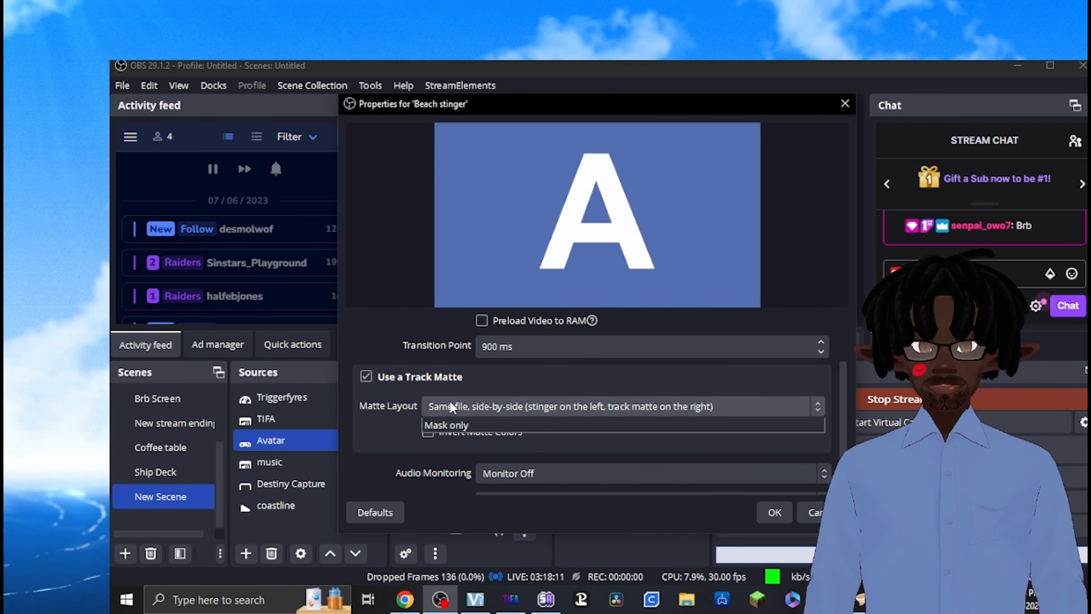
{"action": "left_click", "coordinate": [450, 401]}
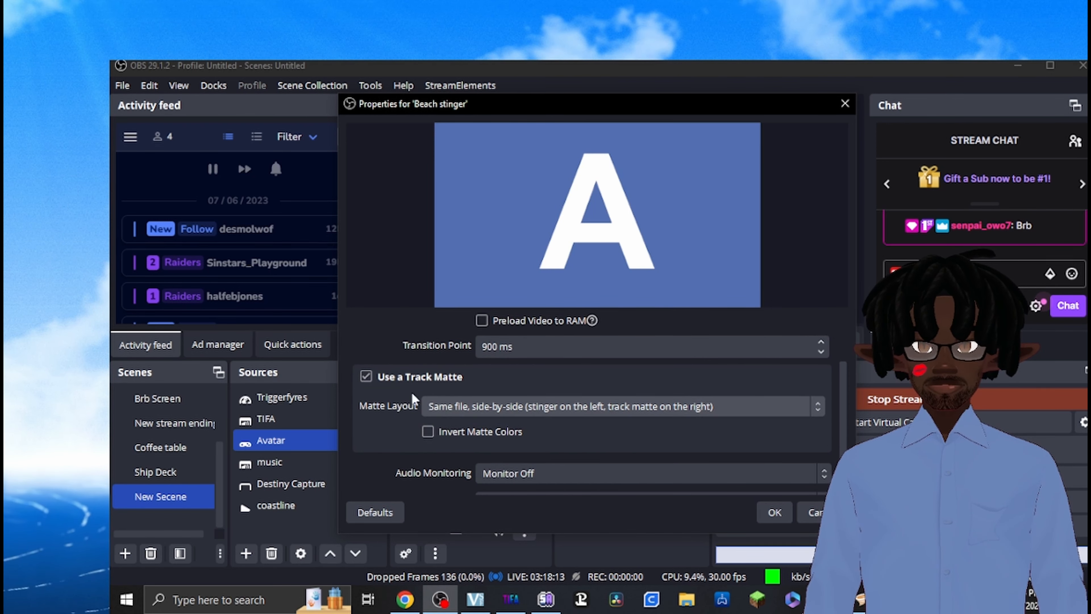
{"action": "left_click", "coordinate": [367, 377]}
Review the Beach stinger's audio monitoring and fade settings, and accept the transition properties.
{"action": "scroll", "coordinate": [533, 408], "scroll_direction": "down", "scroll_amount": 3}
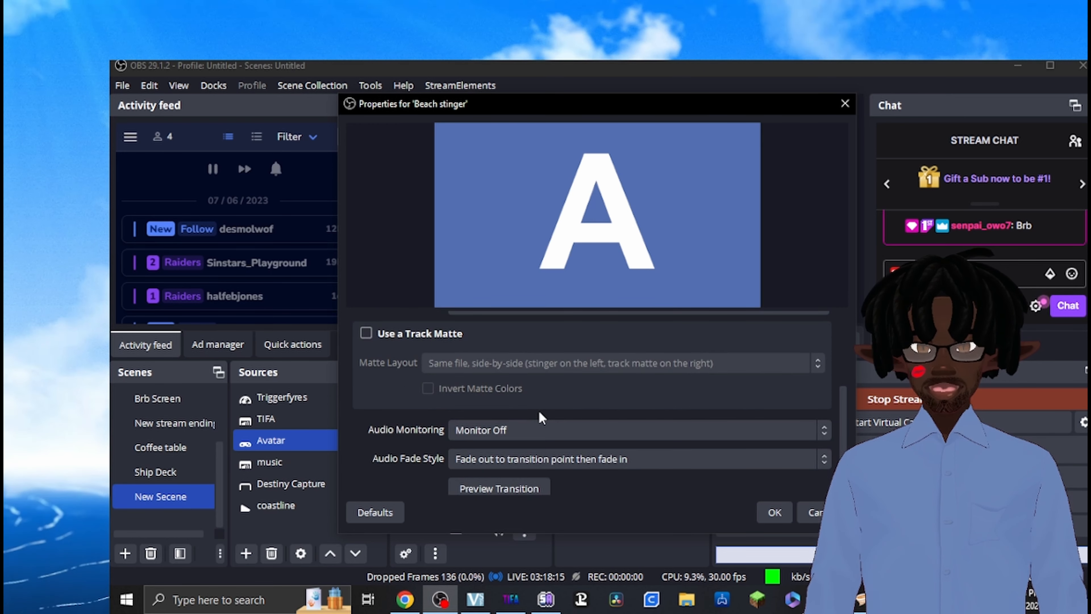
{"action": "scroll", "coordinate": [529, 413], "scroll_direction": "down", "scroll_amount": 1}
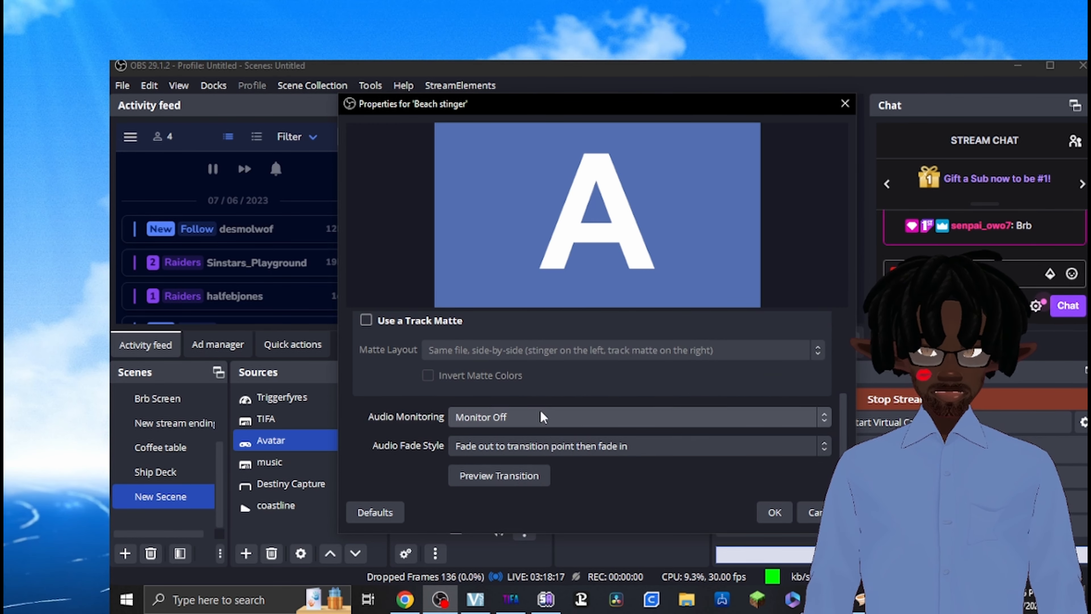
{"action": "scroll", "coordinate": [641, 473], "scroll_direction": "up", "scroll_amount": 5}
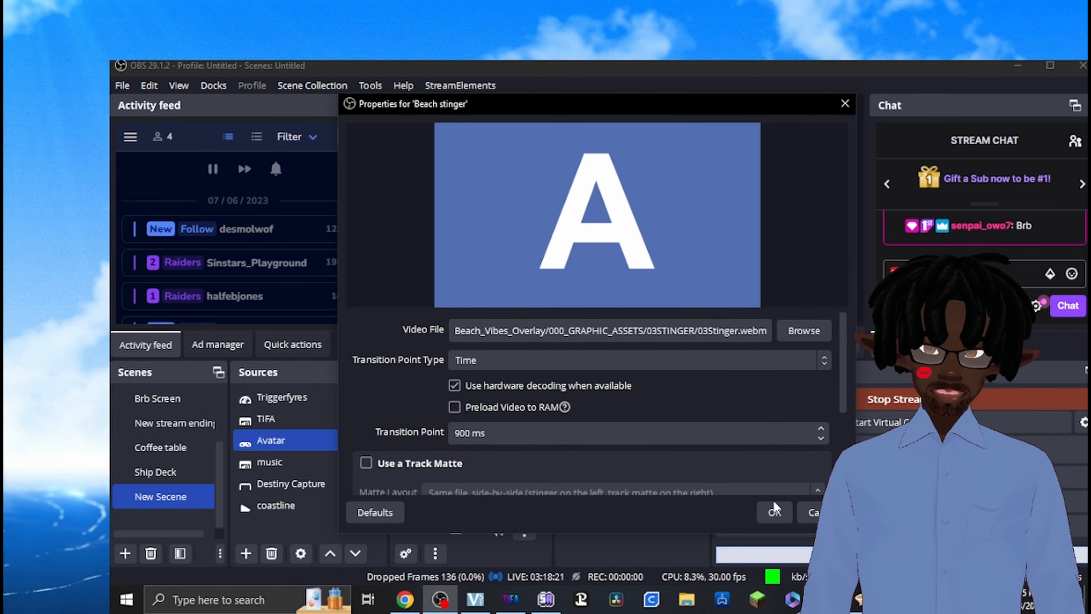
{"action": "left_click", "coordinate": [774, 510]}
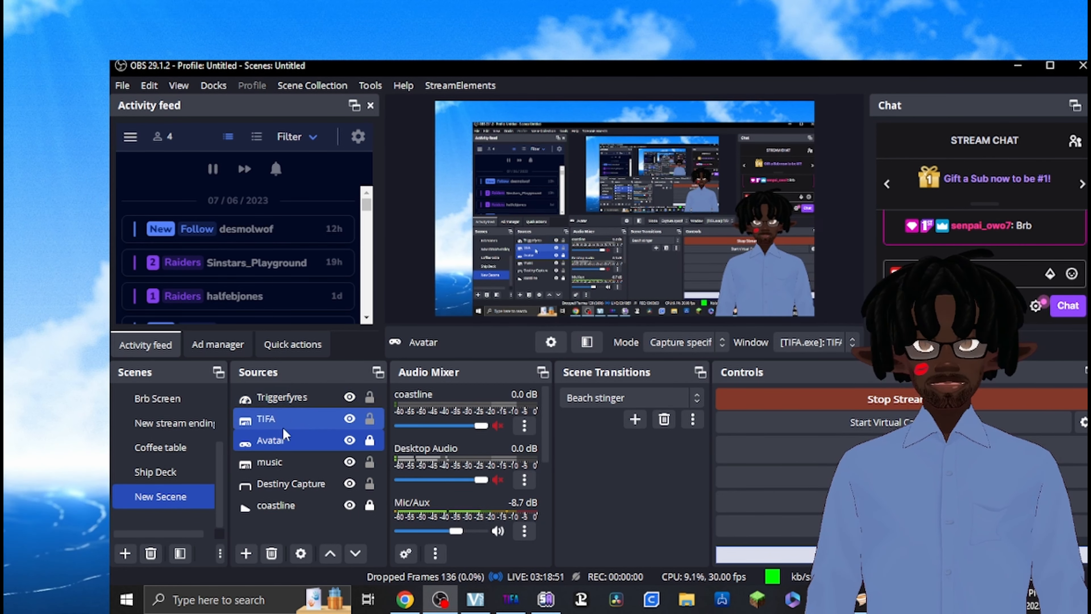
{"action": "left_click", "coordinate": [271, 480], "text": "ctrl"}
{"action": "left_click", "coordinate": [235, 483], "text": "ctrl"}
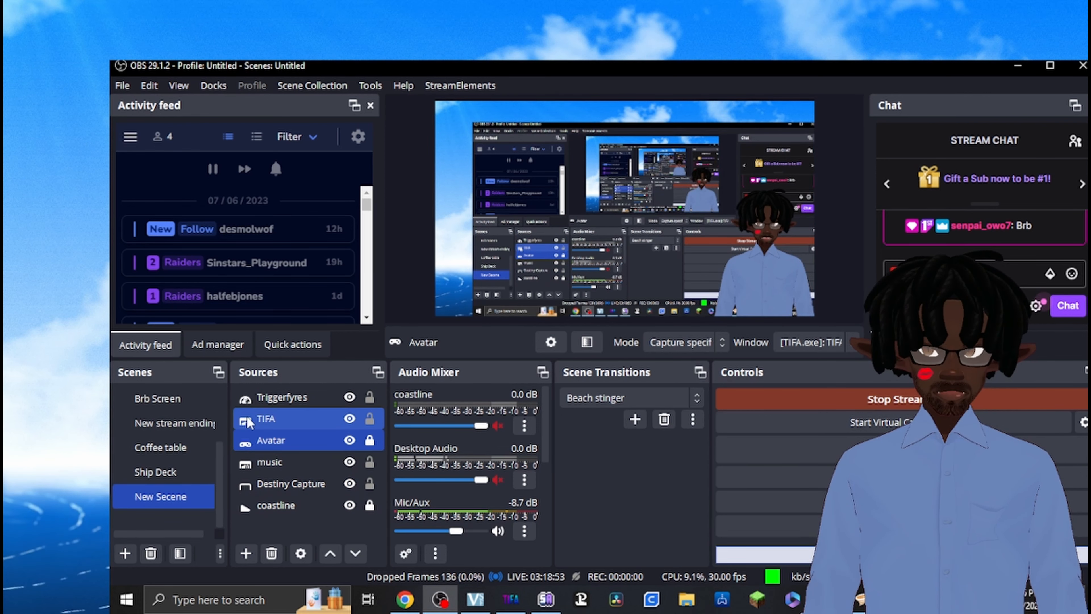
{"action": "left_click", "coordinate": [253, 404], "text": "ctrl"}
{"action": "left_click", "coordinate": [251, 404], "text": "ctrl"}
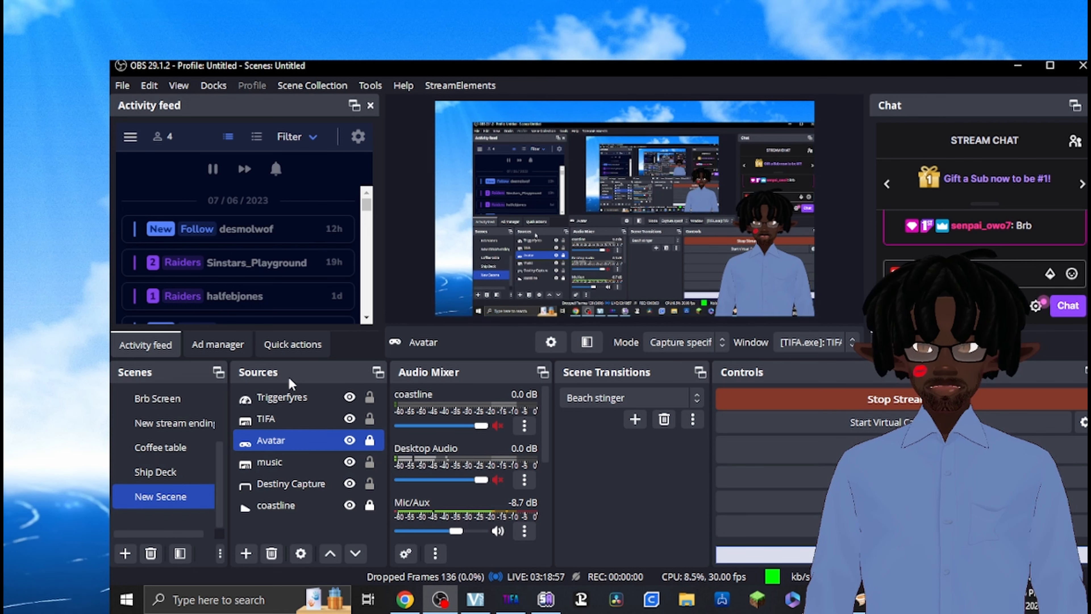
{"action": "left_click", "coordinate": [296, 484], "text": "ctrl"}
{"action": "left_click", "coordinate": [296, 484], "text": "ctrl"}
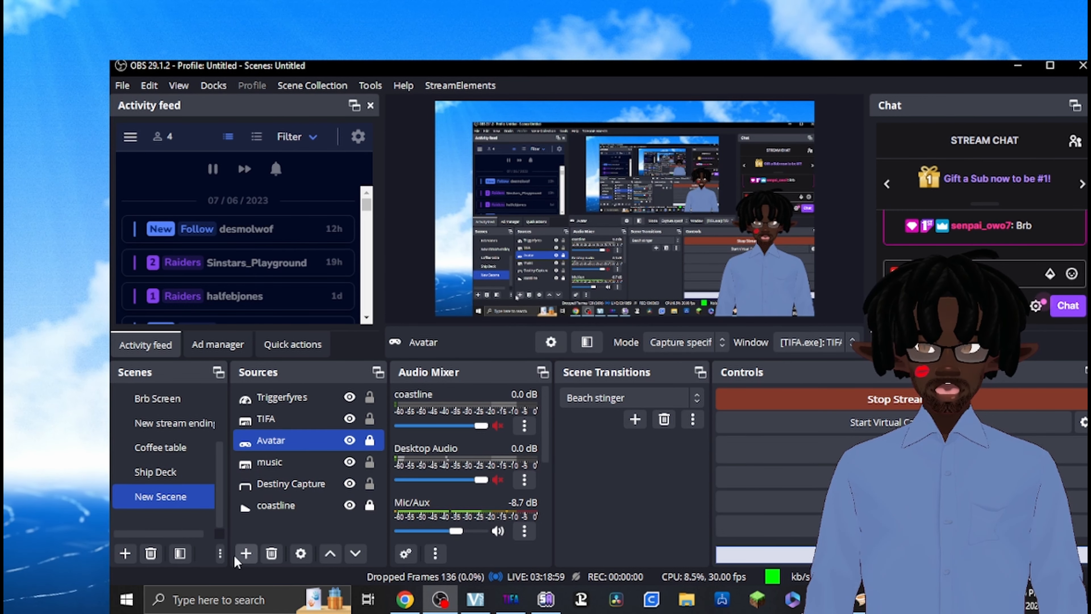
Add the existing Stream avi game capture as a visible source in the New Secene scene.
{"action": "left_click", "coordinate": [245, 554]}
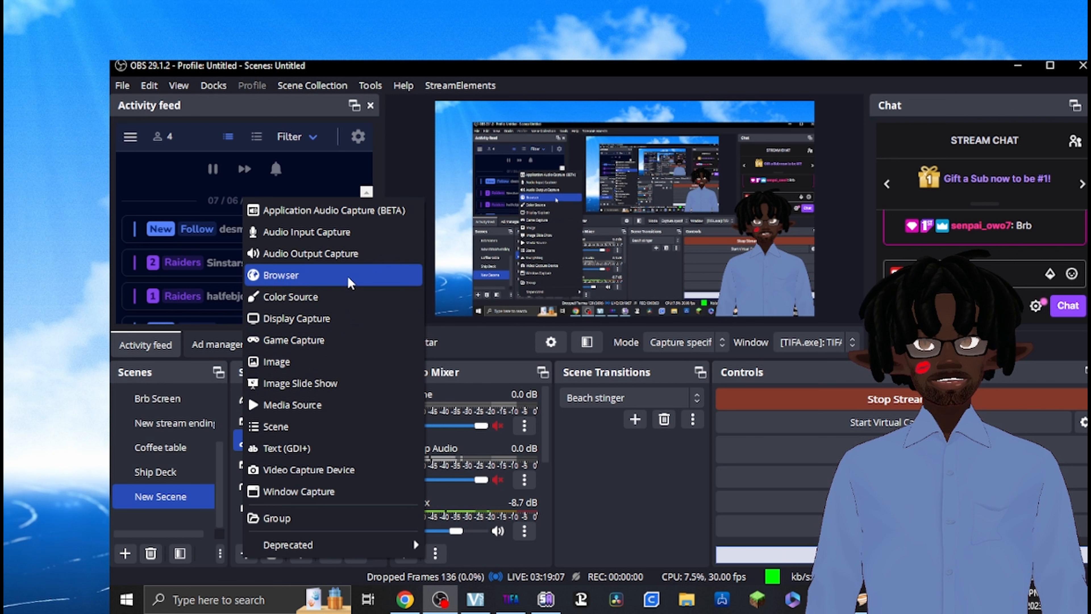
{"action": "key", "text": "Up"}
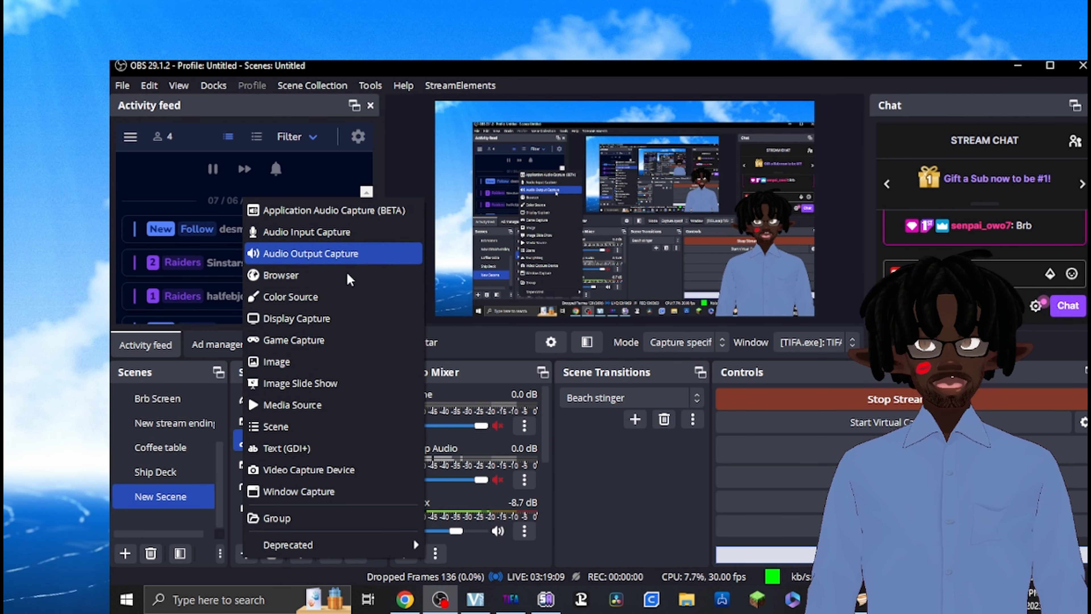
{"action": "left_click", "coordinate": [345, 345]}
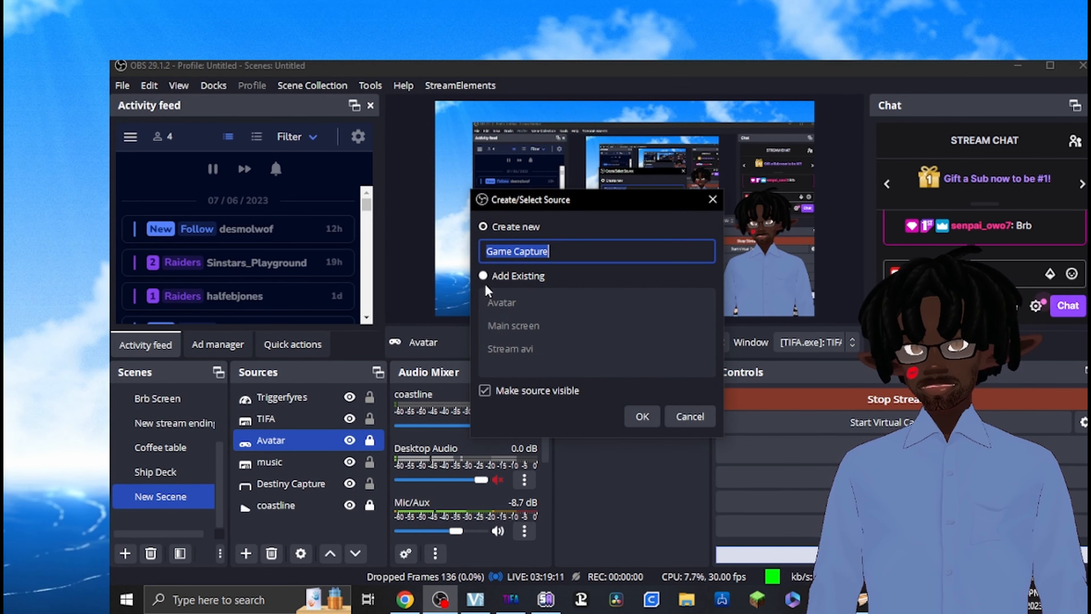
{"action": "left_click", "coordinate": [528, 347]}
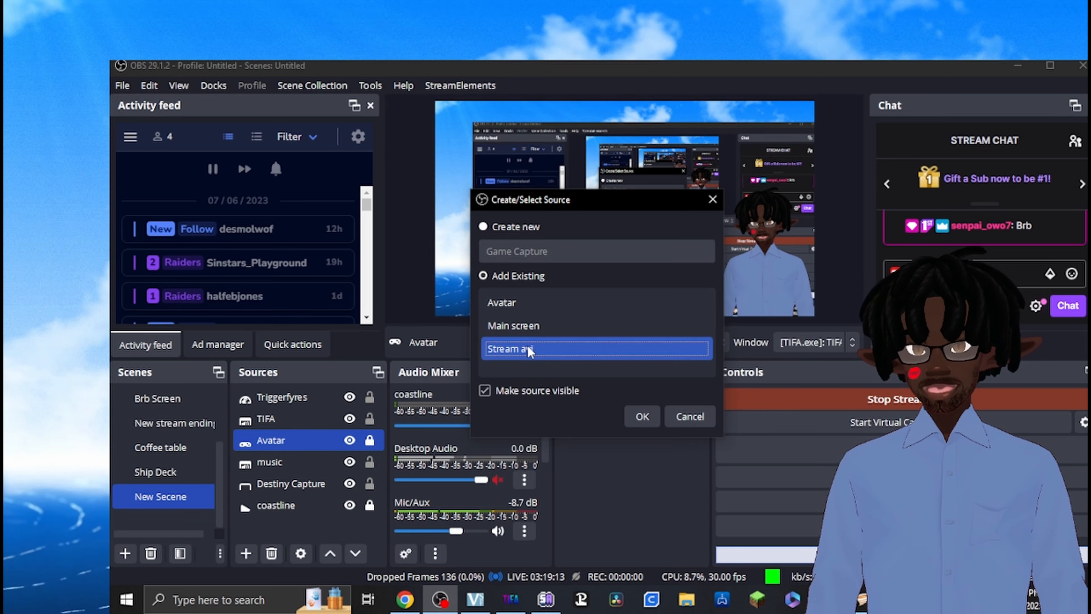
{"action": "left_click", "coordinate": [642, 416]}
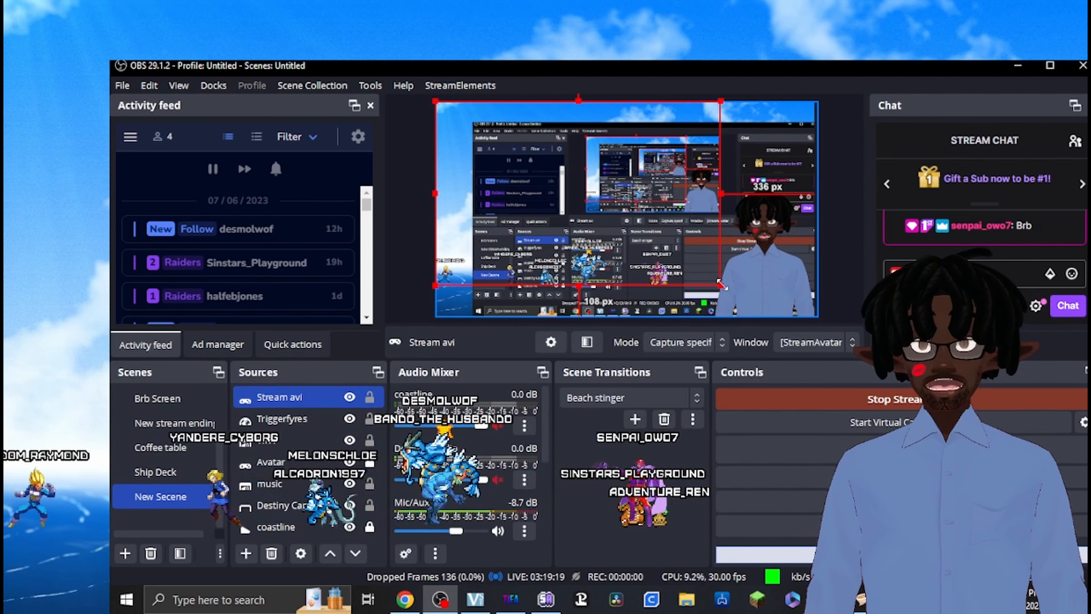
Scale the Stream avi source to span the canvas width along its lower edge, and place it directly below music in the source order.
{"action": "left_click_drag", "start_coordinate": [721, 286], "coordinate": [815, 349]}
{"action": "left_click_drag", "start_coordinate": [703, 246], "coordinate": [706, 217]}
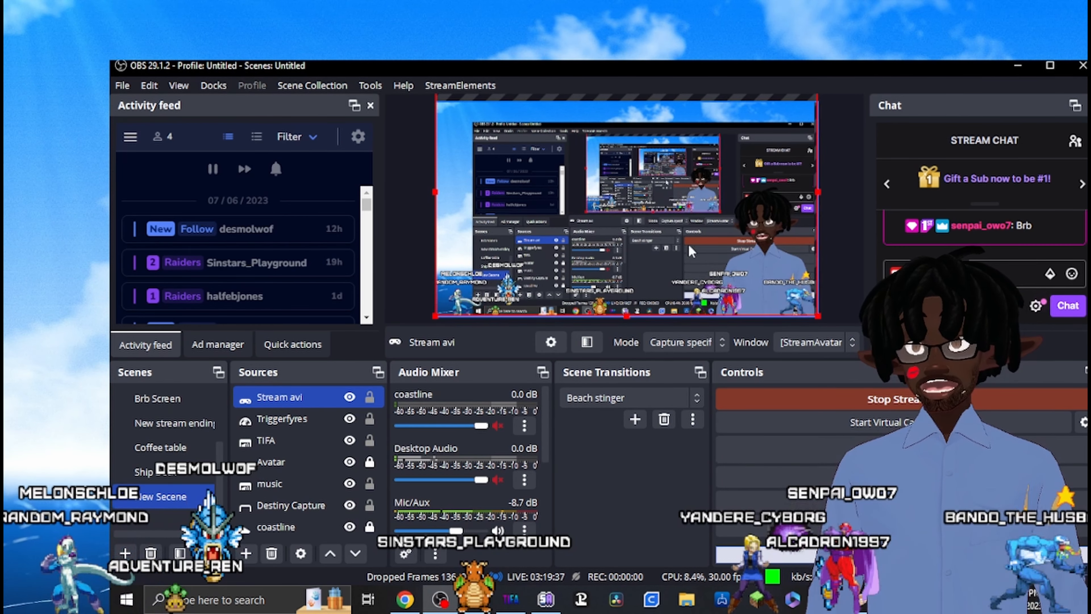
{"action": "left_click", "coordinate": [151, 422]}
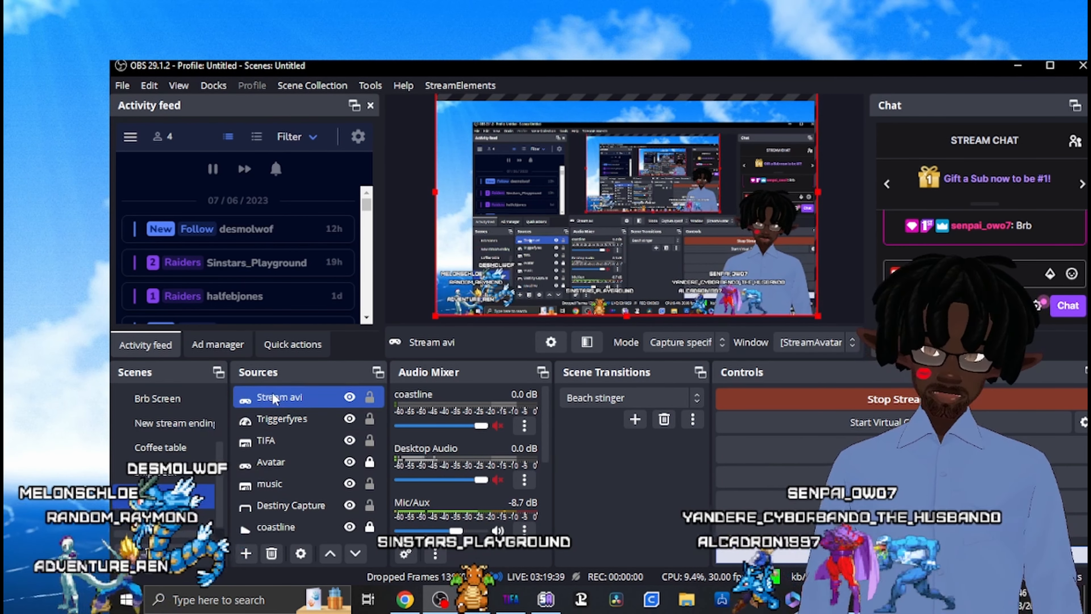
{"action": "left_click_drag", "start_coordinate": [271, 393], "coordinate": [283, 474]}
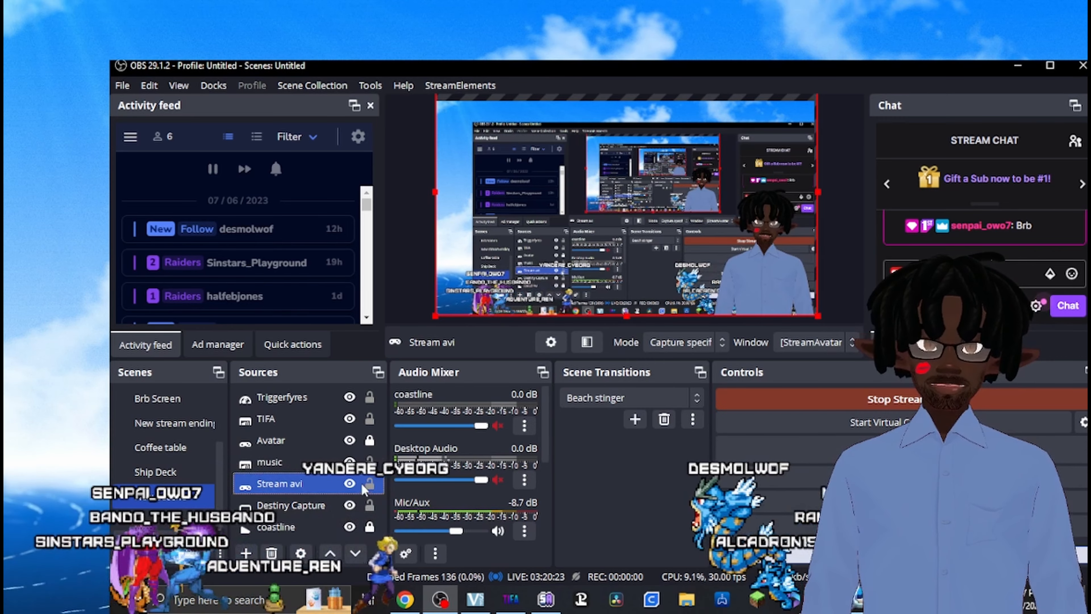
Hide and show the Destiny Capture, coastline and Avatar sources one after another to demonstrate the source layering.
{"action": "left_click", "coordinate": [341, 445], "text": "ctrl"}
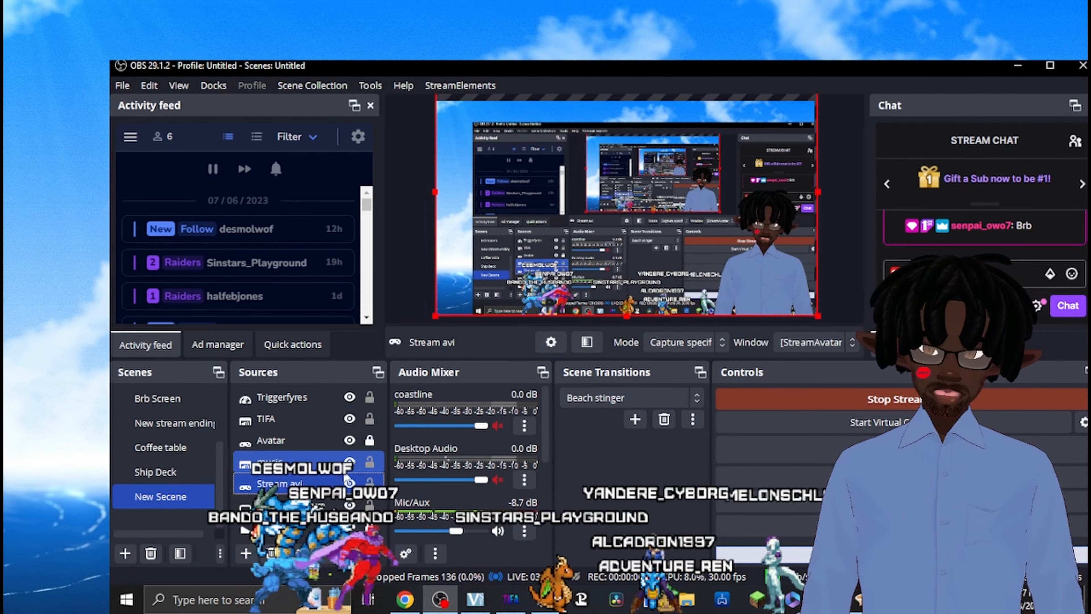
{"action": "left_click", "coordinate": [350, 505]}
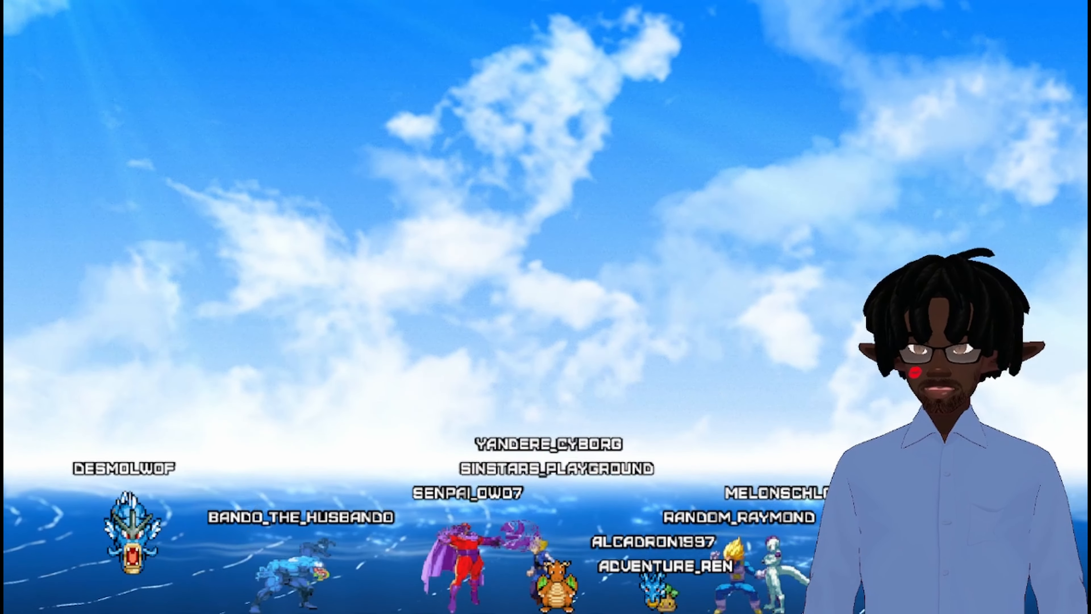
{"action": "left_click", "coordinate": [350, 505]}
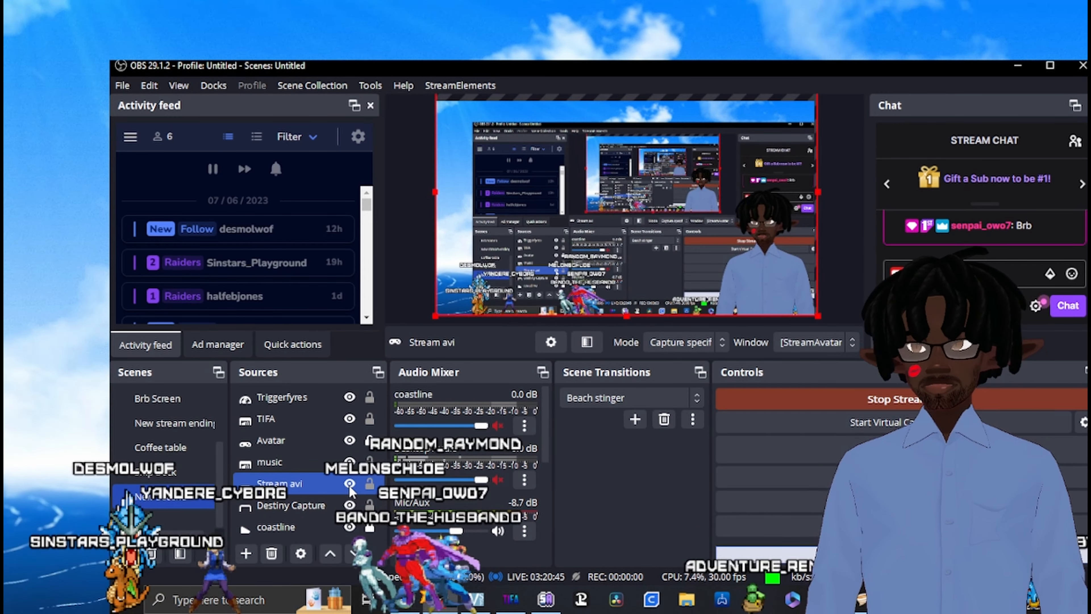
{"action": "left_click", "coordinate": [350, 526]}
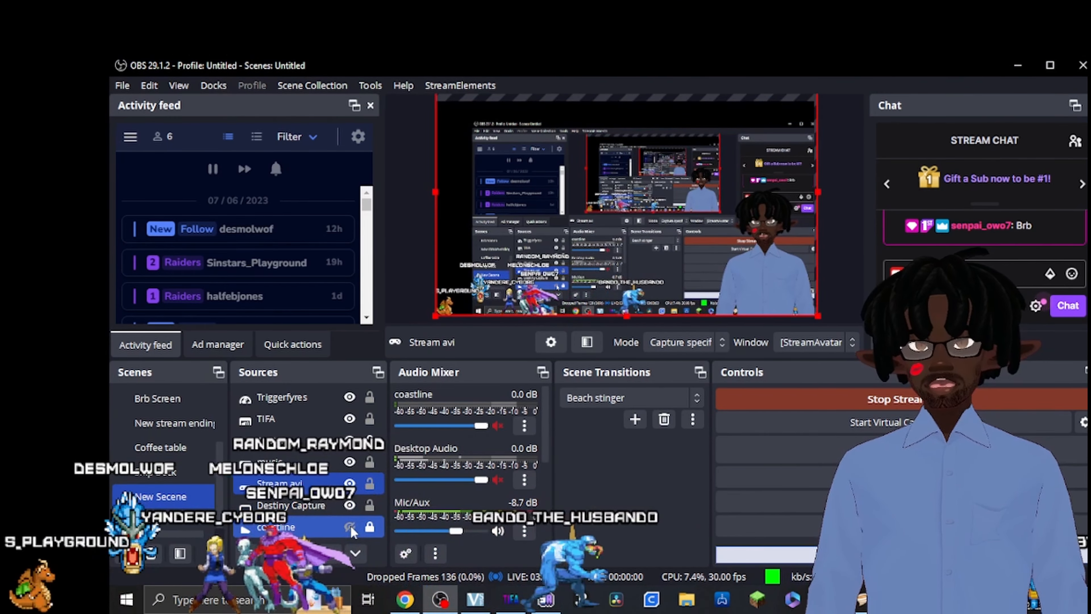
{"action": "left_click", "coordinate": [350, 526]}
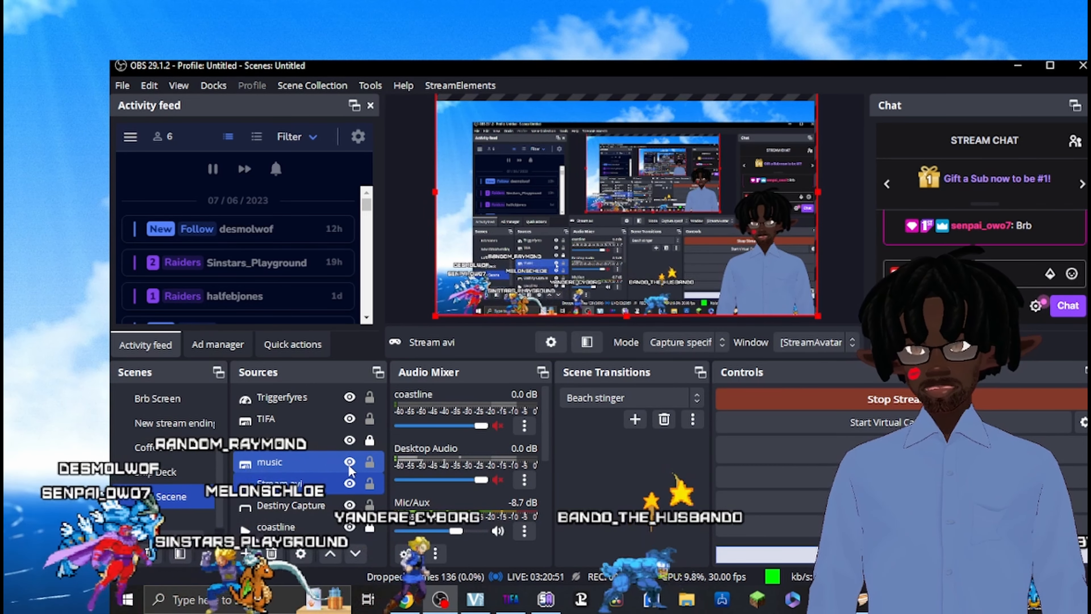
{"action": "left_click", "coordinate": [350, 440]}
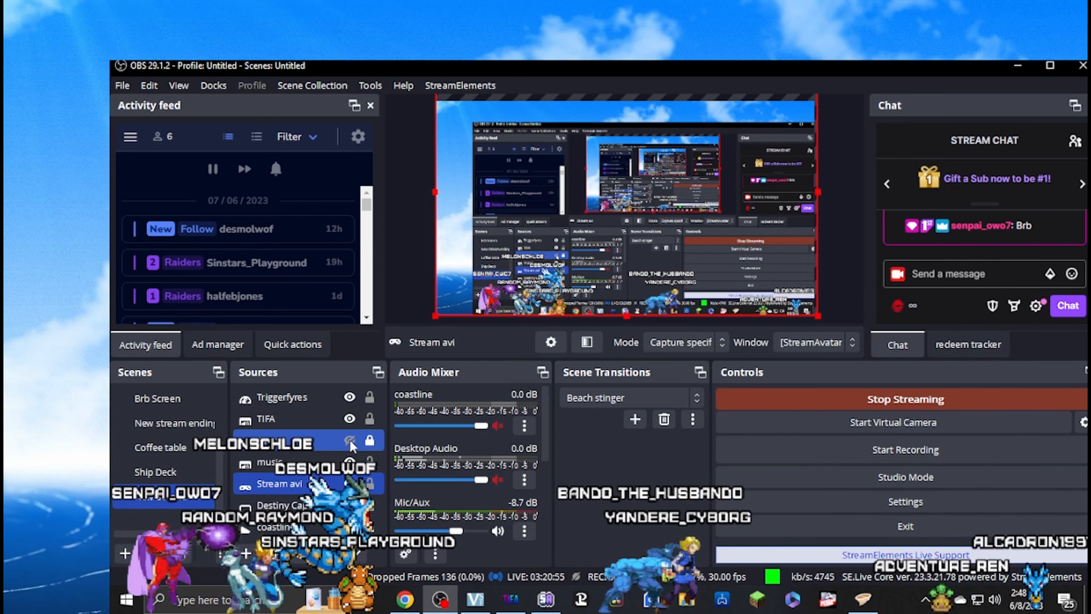
{"action": "left_click", "coordinate": [350, 440]}
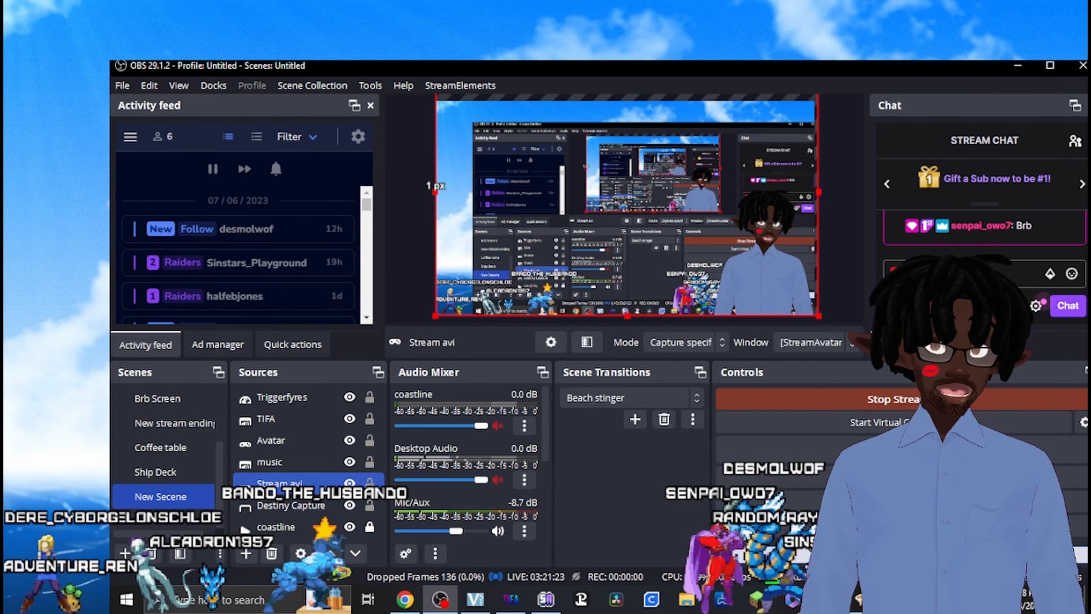
Lock the Stream avi source, unlock the Avatar source, and move the avatar to the left edge of the canvas.
{"action": "left_click", "coordinate": [316, 439]}
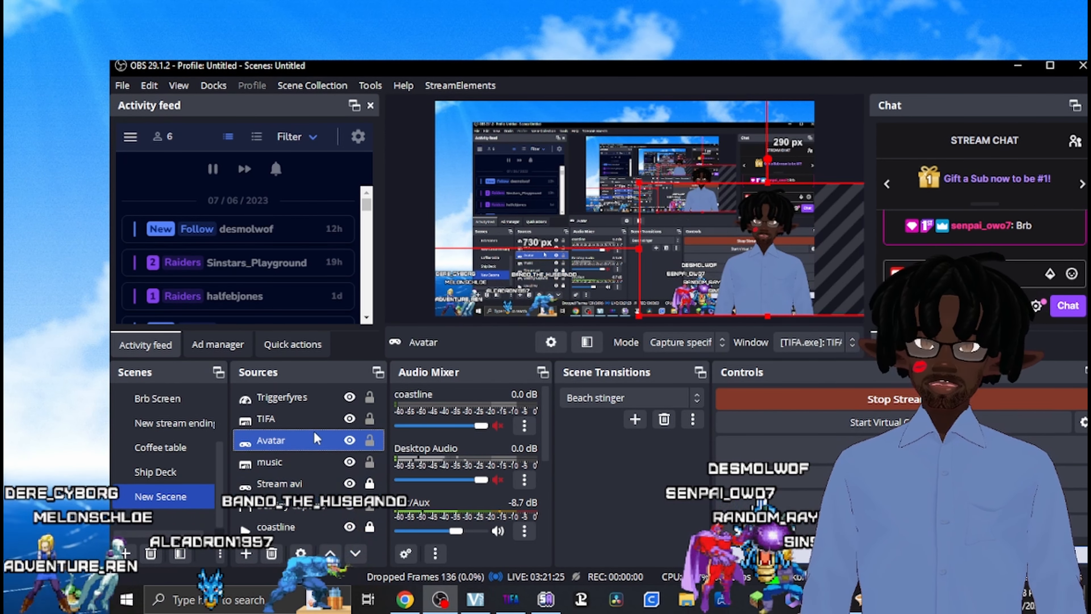
{"action": "left_click_drag", "start_coordinate": [756, 271], "coordinate": [474, 275]}
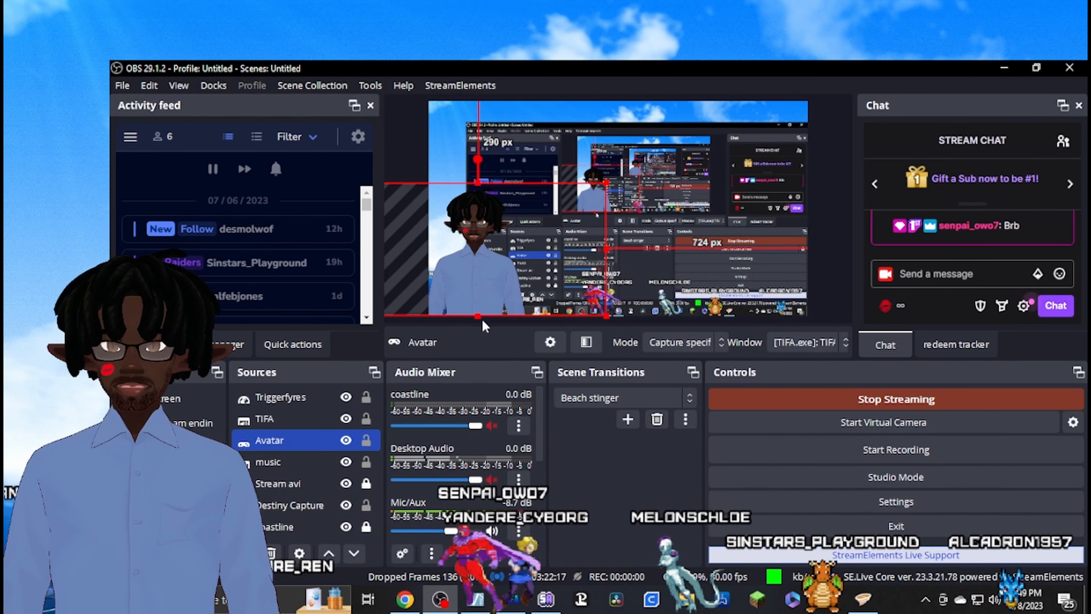
{"action": "left_click", "coordinate": [312, 418], "text": "ctrl"}
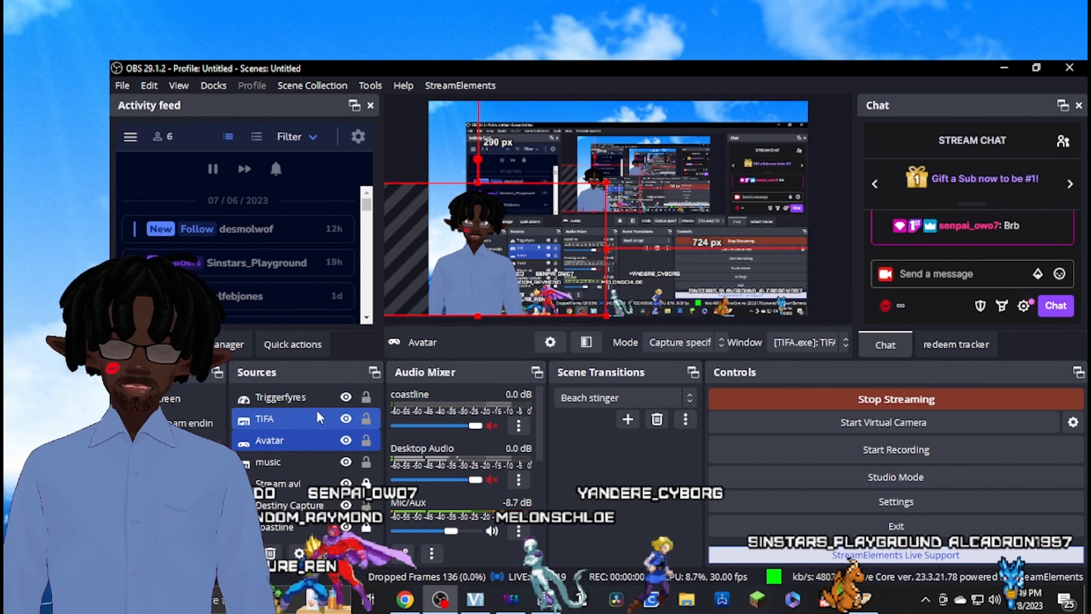
{"action": "left_click", "coordinate": [302, 435]}
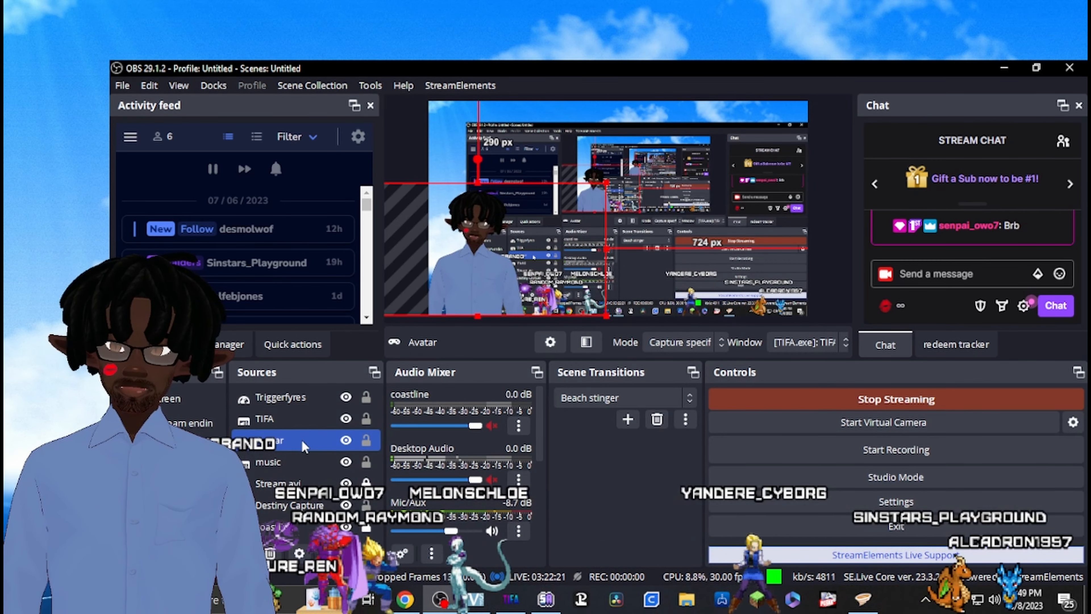
{"action": "left_click", "coordinate": [297, 456], "text": "ctrl"}
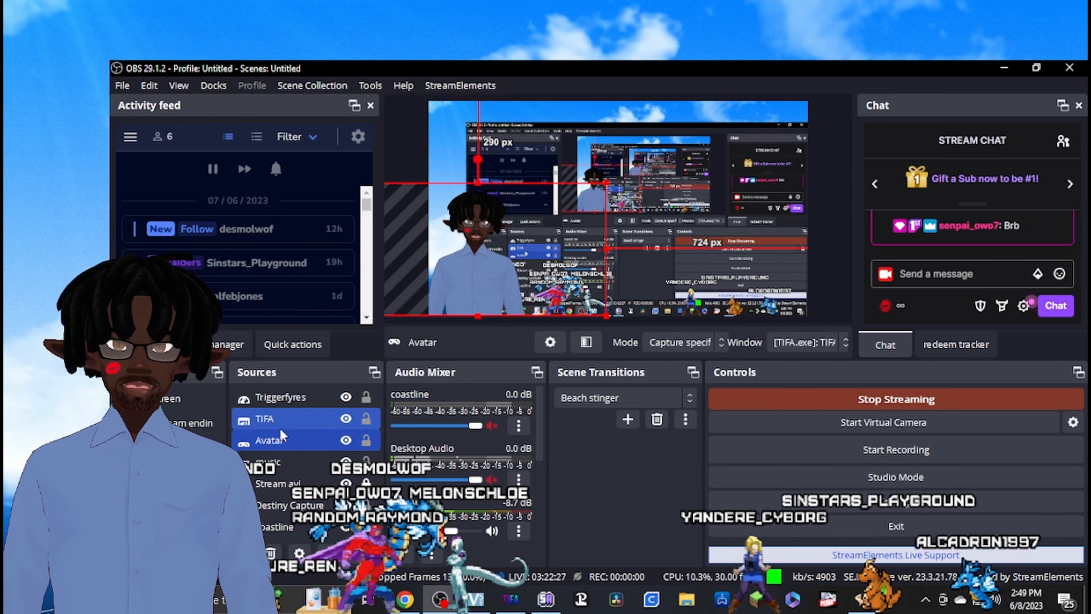
Try adding a Move Source filter named Quick side to the Avatar source.
{"action": "left_click", "coordinate": [582, 349]}
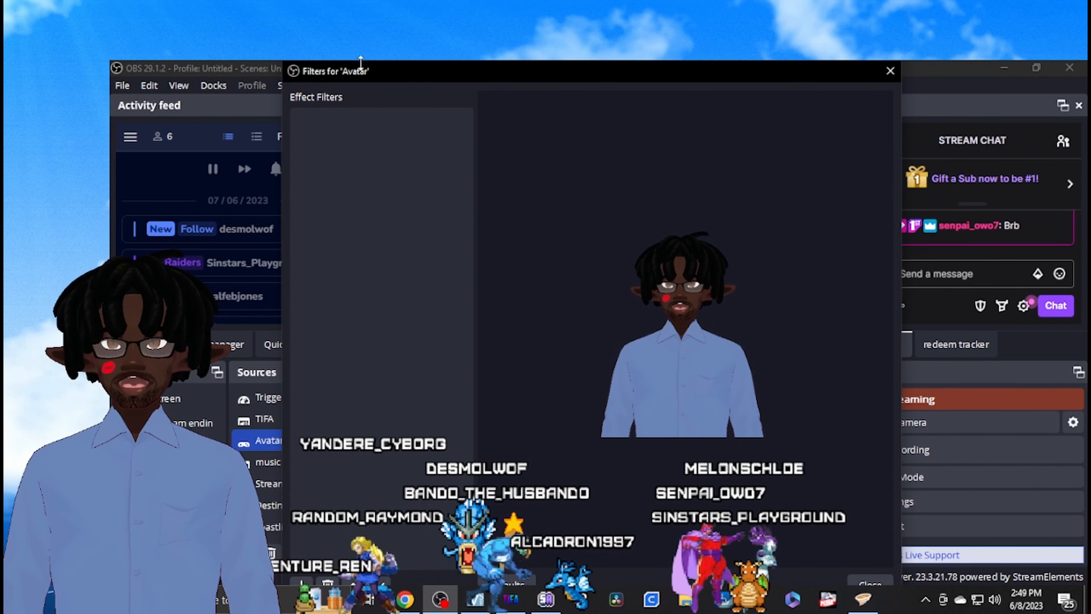
{"action": "left_click_drag", "start_coordinate": [371, 63], "coordinate": [411, 94]}
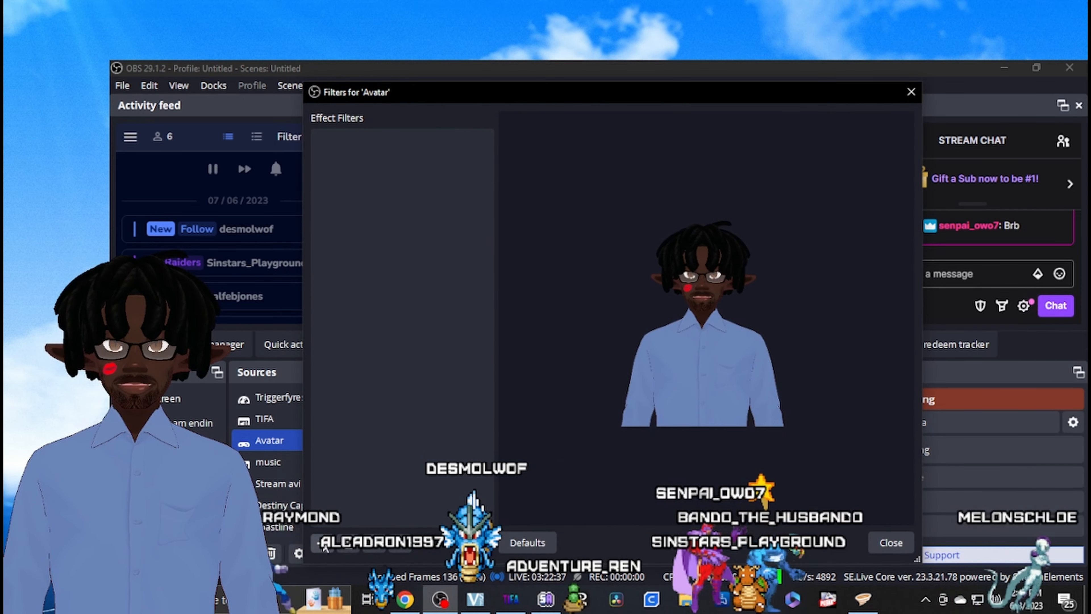
{"action": "left_click", "coordinate": [322, 547]}
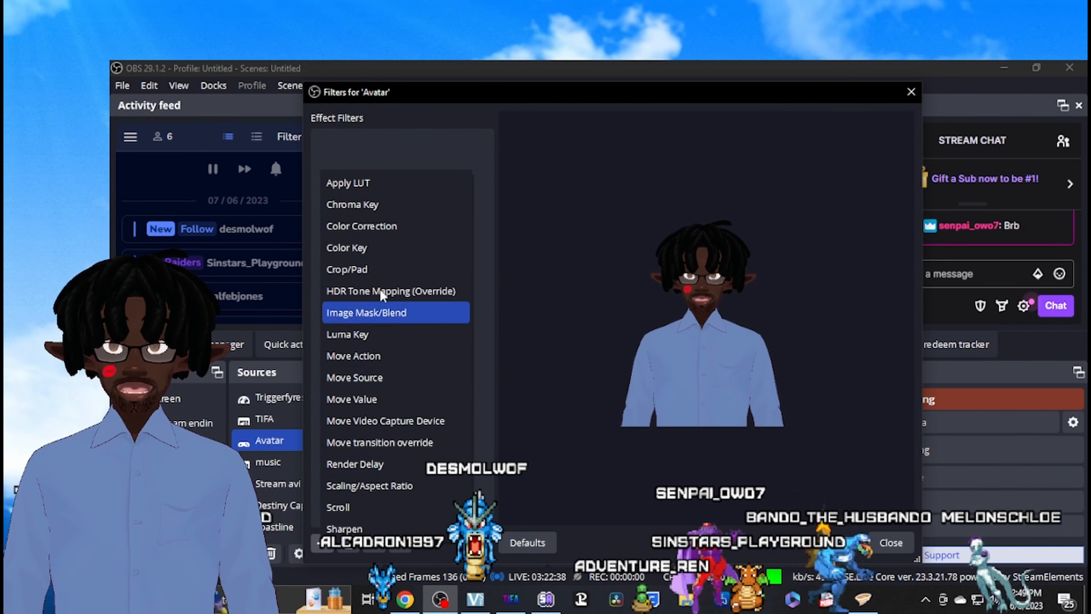
{"action": "left_click", "coordinate": [374, 379]}
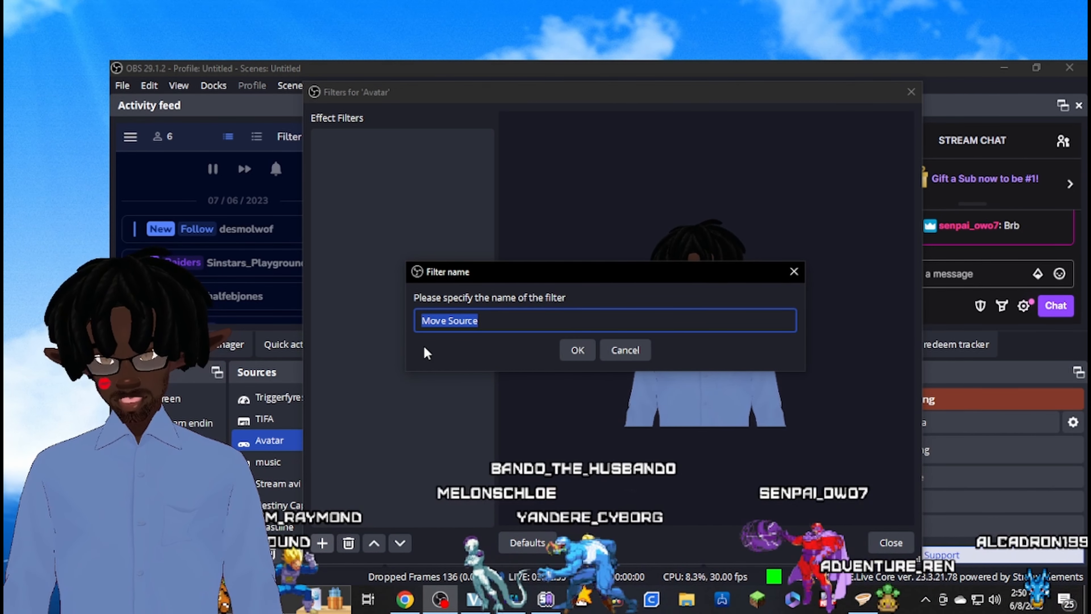
{"action": "key", "text": "BackSpace"}
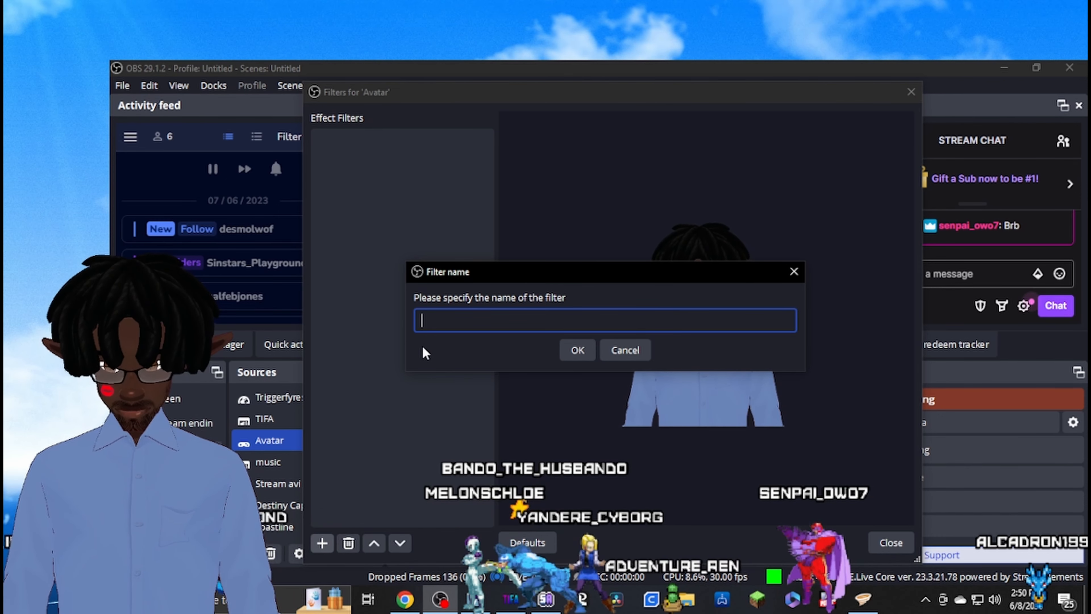
{"action": "type", "text": "Quick "}
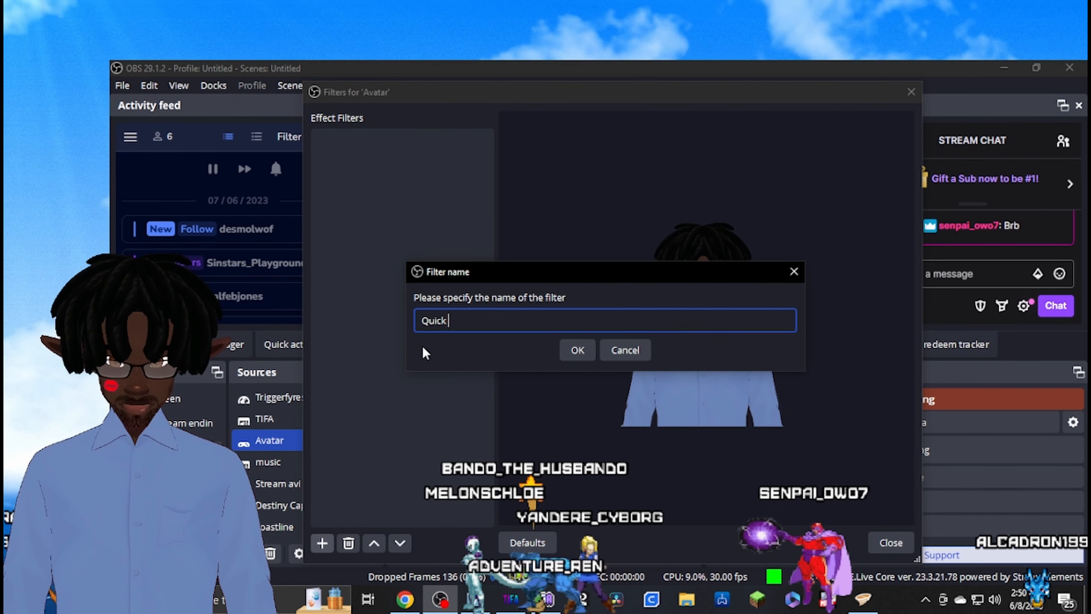
{"action": "type", "text": "side"}
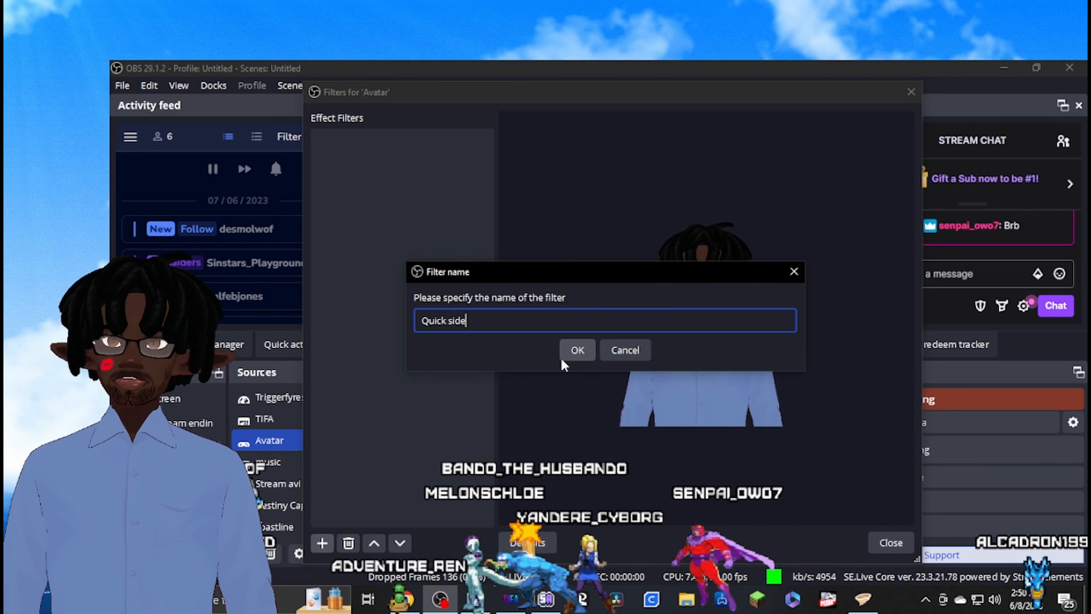
{"action": "left_click", "coordinate": [568, 358]}
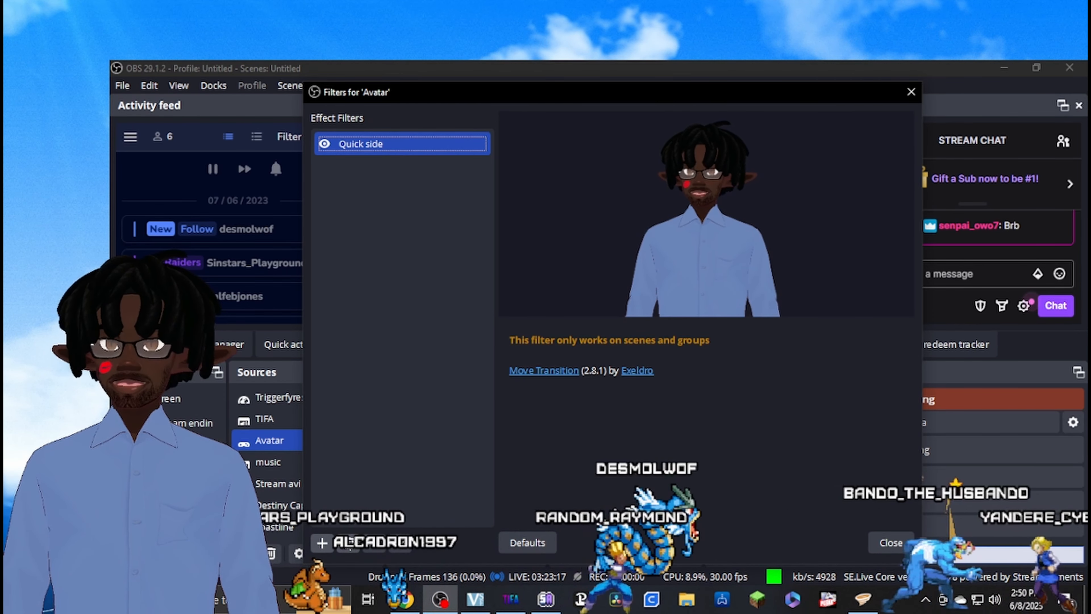
Remove the Quick side filter from the Avatar source and close its filter settings.
{"action": "left_click", "coordinate": [348, 544]}
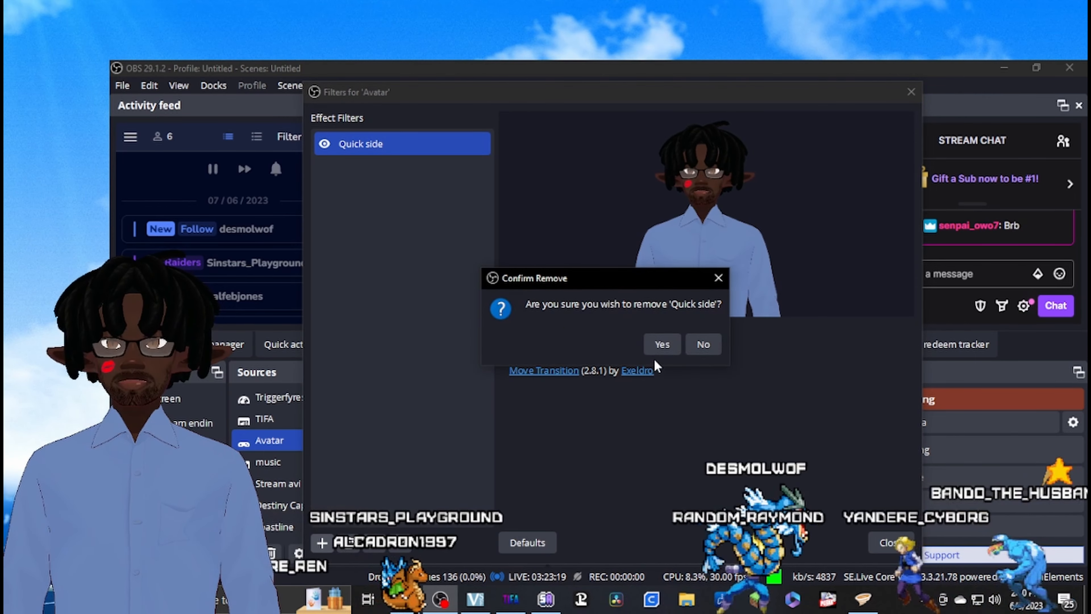
{"action": "left_click", "coordinate": [660, 346]}
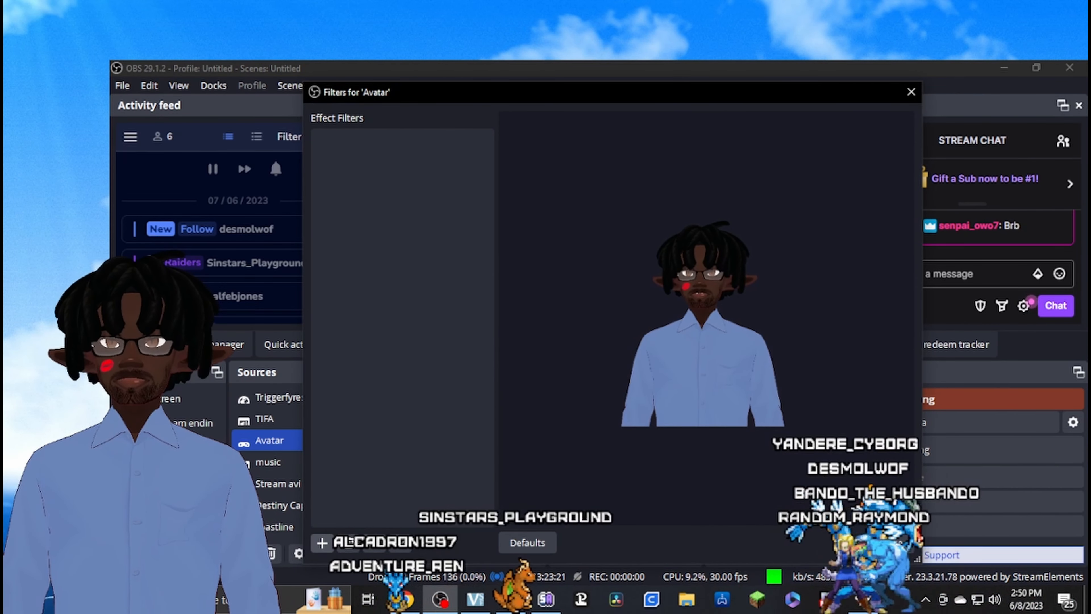
{"action": "left_click", "coordinate": [903, 545]}
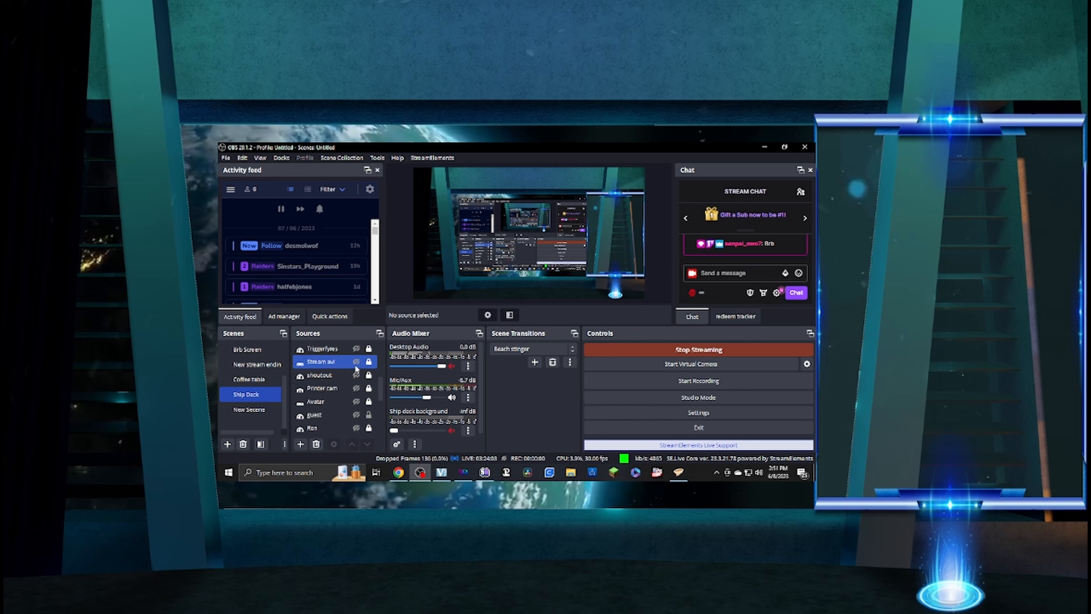
Make the Stream avi and Avatar sources visible in the Ship Deck scene.
{"action": "left_click", "coordinate": [356, 362]}
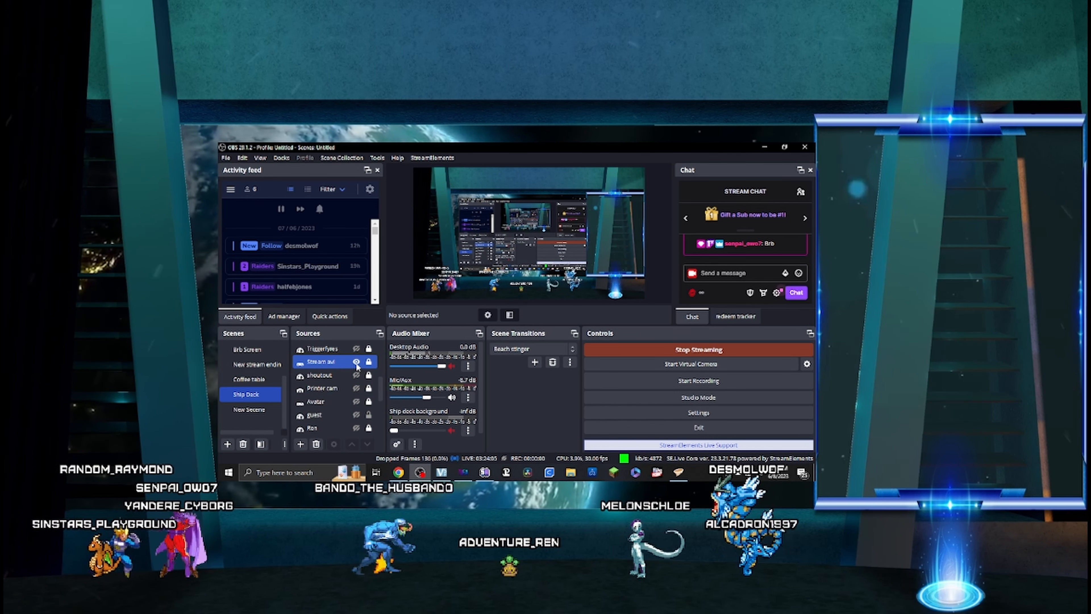
{"action": "scroll", "coordinate": [356, 365], "scroll_direction": "up", "scroll_amount": 1}
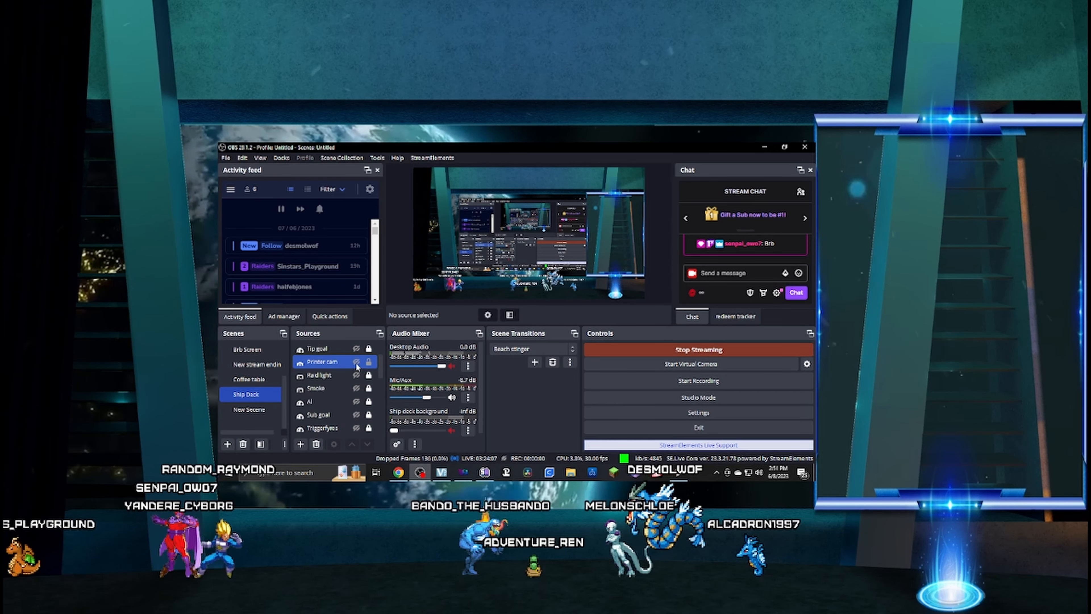
{"action": "scroll", "coordinate": [357, 374], "scroll_direction": "up", "scroll_amount": 1}
{"action": "scroll", "coordinate": [356, 372], "scroll_direction": "up", "scroll_amount": 1}
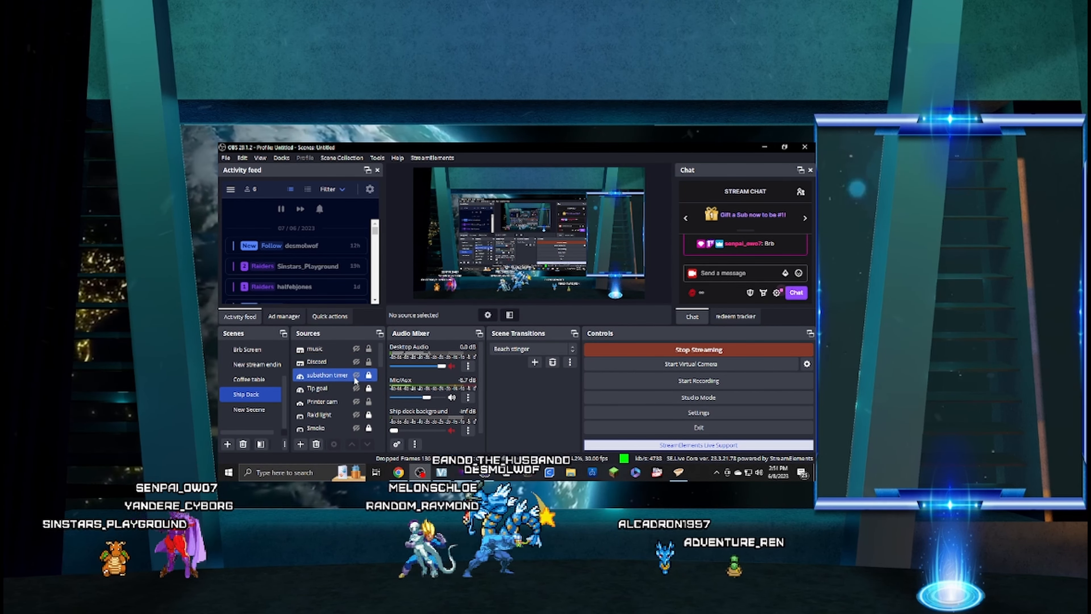
{"action": "scroll", "coordinate": [355, 383], "scroll_direction": "up", "scroll_amount": 3}
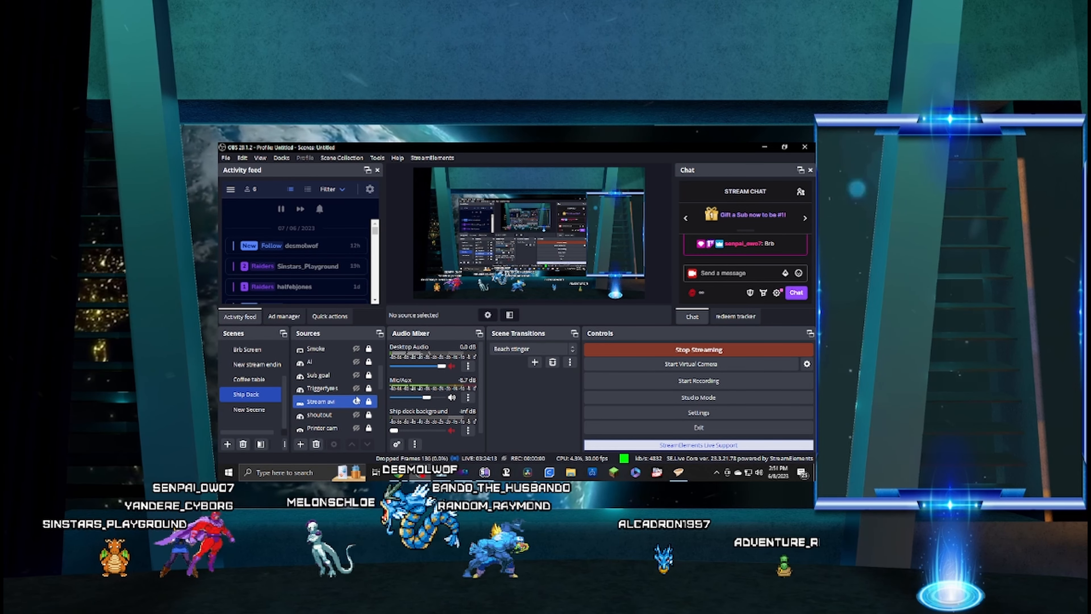
{"action": "scroll", "coordinate": [356, 382], "scroll_direction": "down", "scroll_amount": 1}
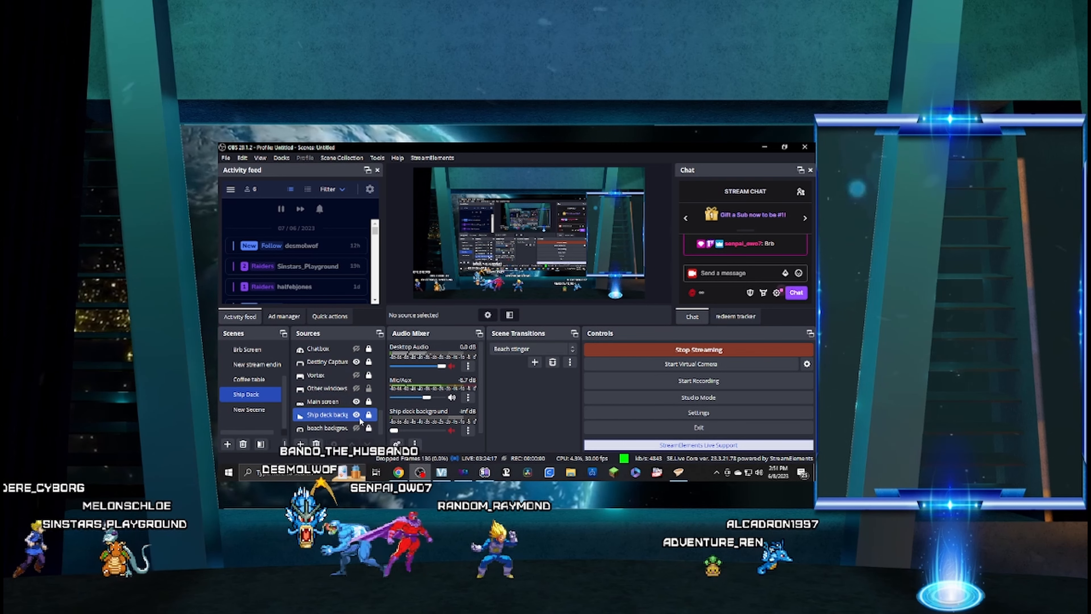
{"action": "scroll", "coordinate": [360, 419], "scroll_direction": "up", "scroll_amount": 1}
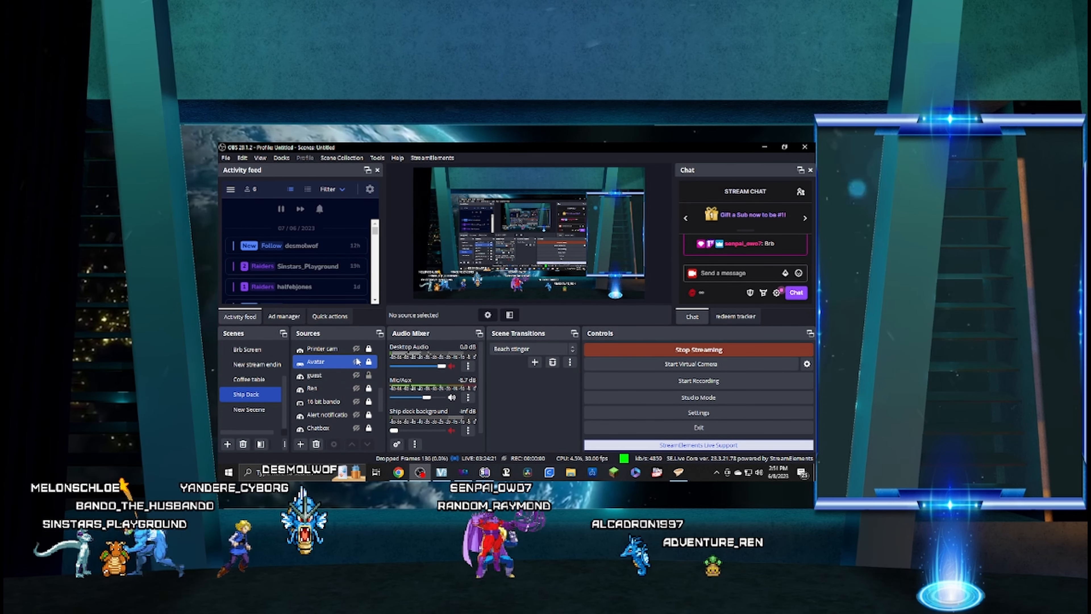
{"action": "left_click", "coordinate": [356, 363]}
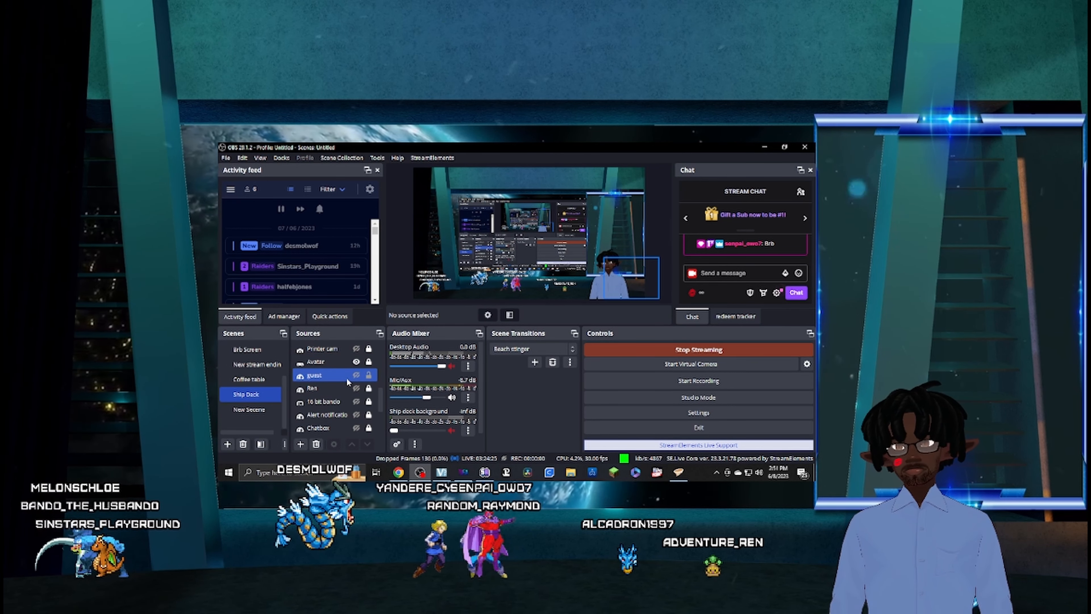
{"action": "left_click", "coordinate": [338, 376]}
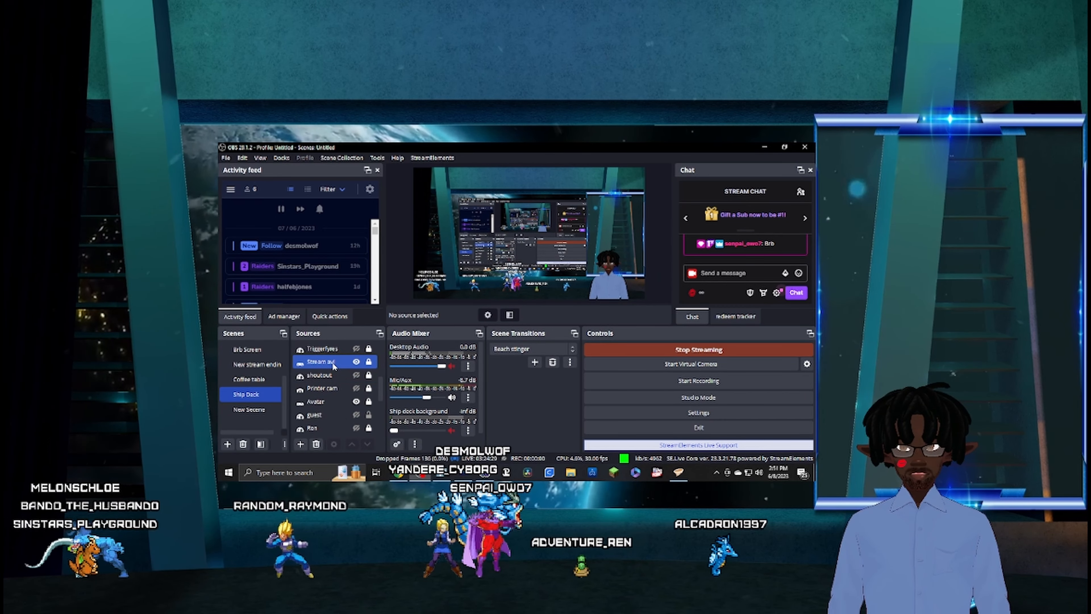
Switch to Touch Portal, inspect the zoom on or off button on the main page, and return to OBS.
{"action": "scroll", "coordinate": [324, 377], "scroll_direction": "up", "scroll_amount": 3}
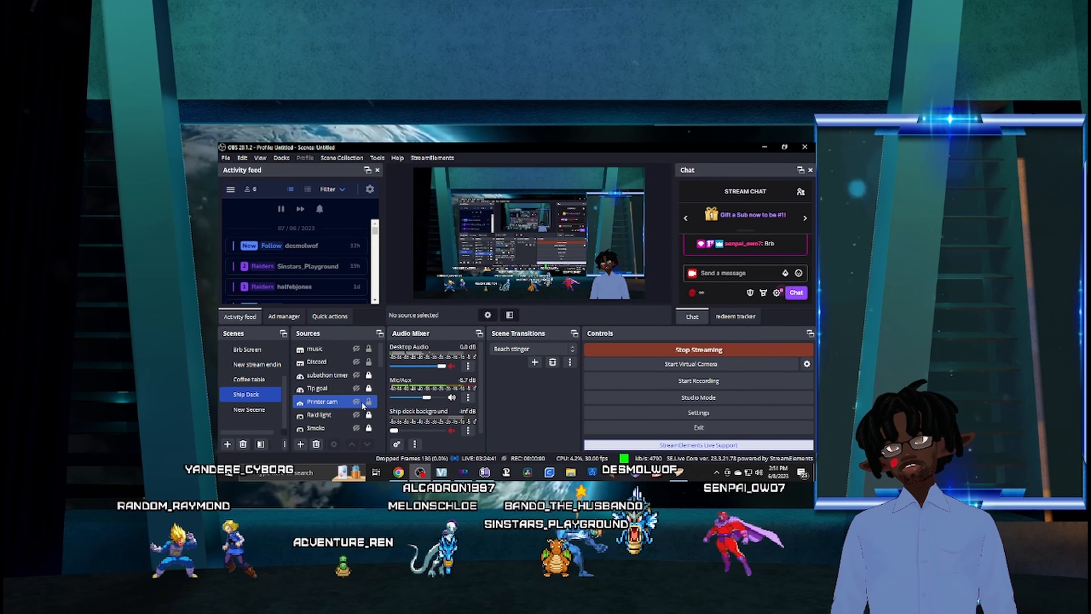
{"action": "left_click", "coordinate": [507, 473]}
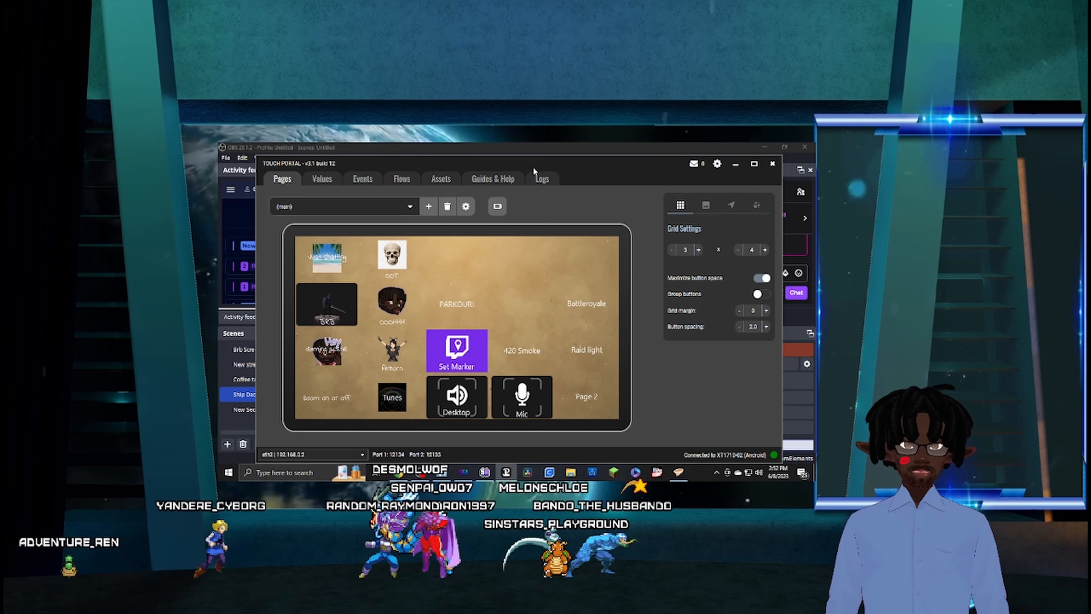
{"action": "left_click", "coordinate": [329, 398]}
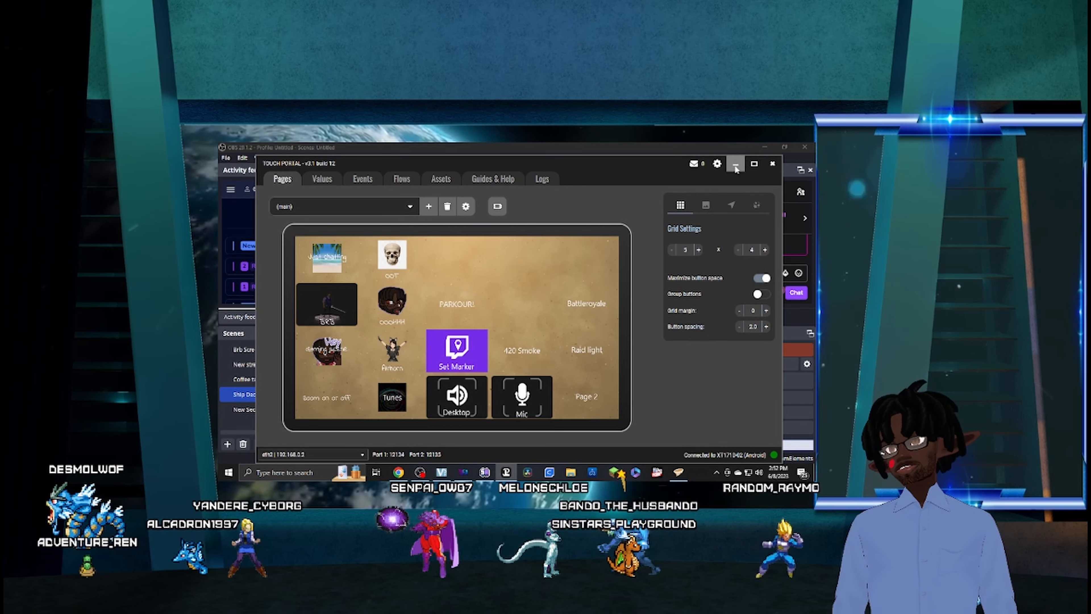
{"action": "left_click", "coordinate": [735, 164]}
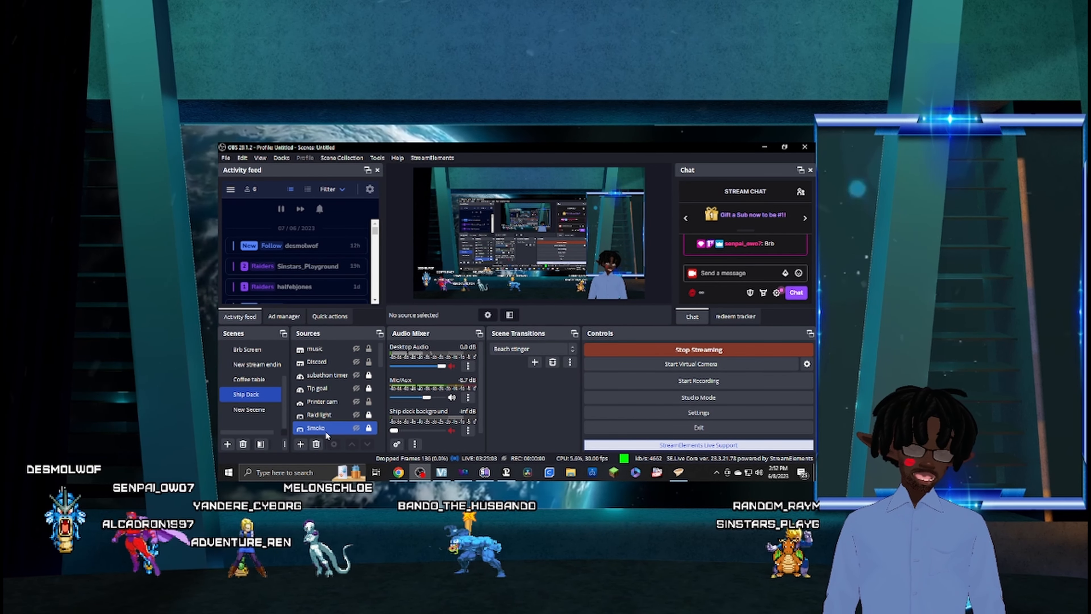
Select the Avatar source in the Ship Deck scene, check its filters, and close them.
{"action": "scroll", "coordinate": [327, 397], "scroll_direction": "down", "scroll_amount": 1}
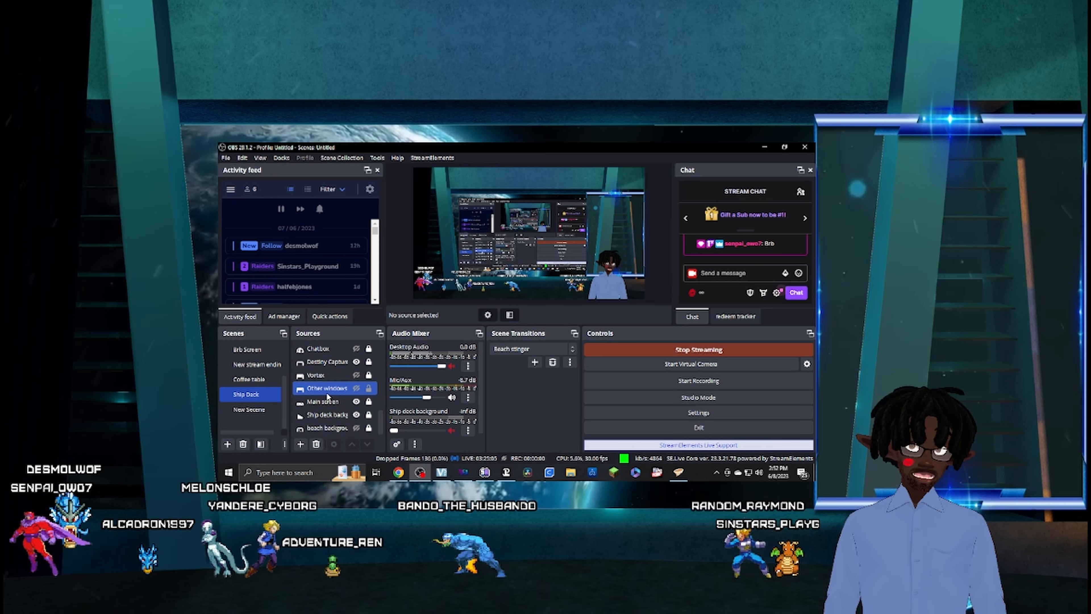
{"action": "left_click", "coordinate": [327, 380]}
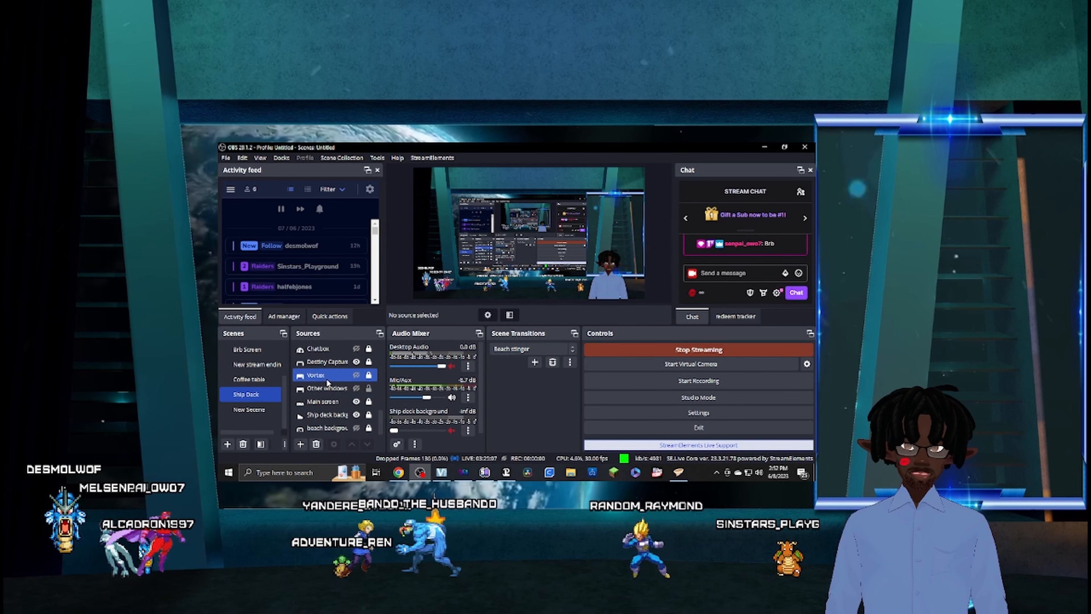
{"action": "scroll", "coordinate": [327, 380], "scroll_direction": "up", "scroll_amount": 2}
{"action": "left_click", "coordinate": [326, 376]}
{"action": "left_click", "coordinate": [317, 362]}
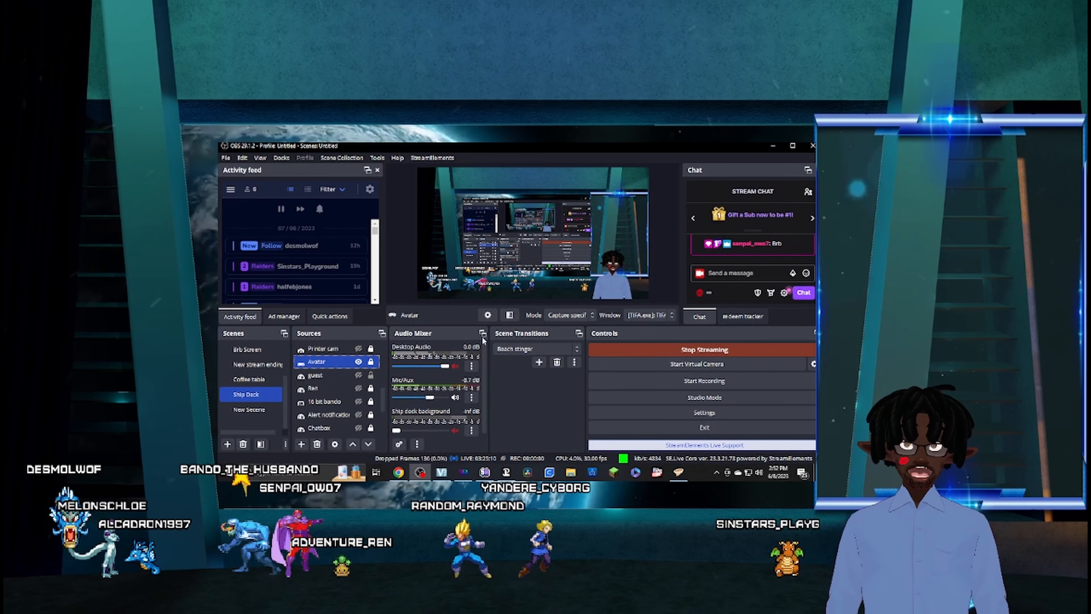
{"action": "left_click", "coordinate": [509, 316]}
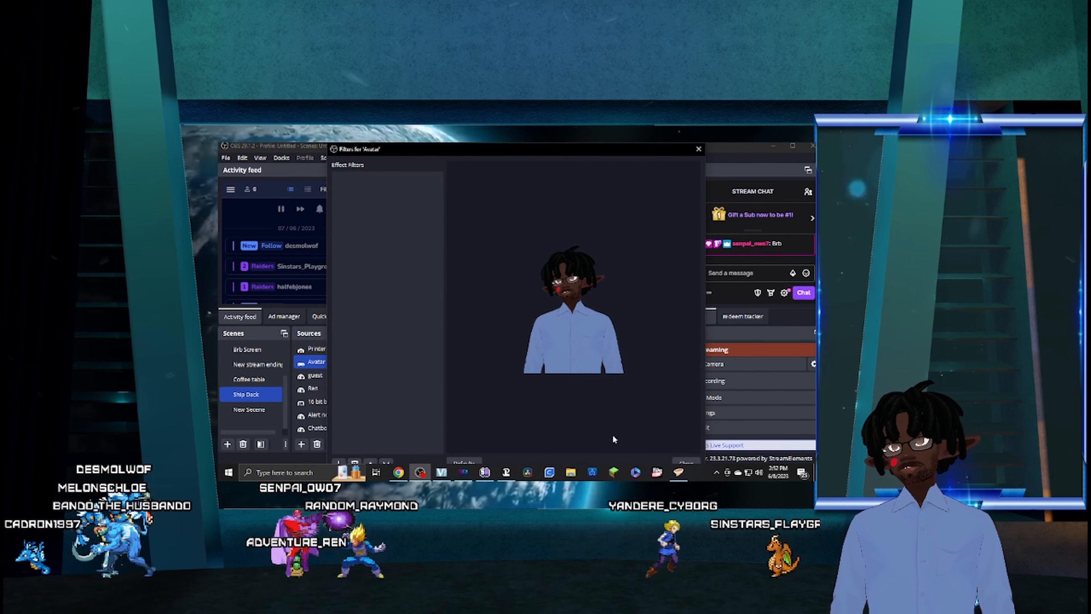
{"action": "left_click", "coordinate": [682, 461]}
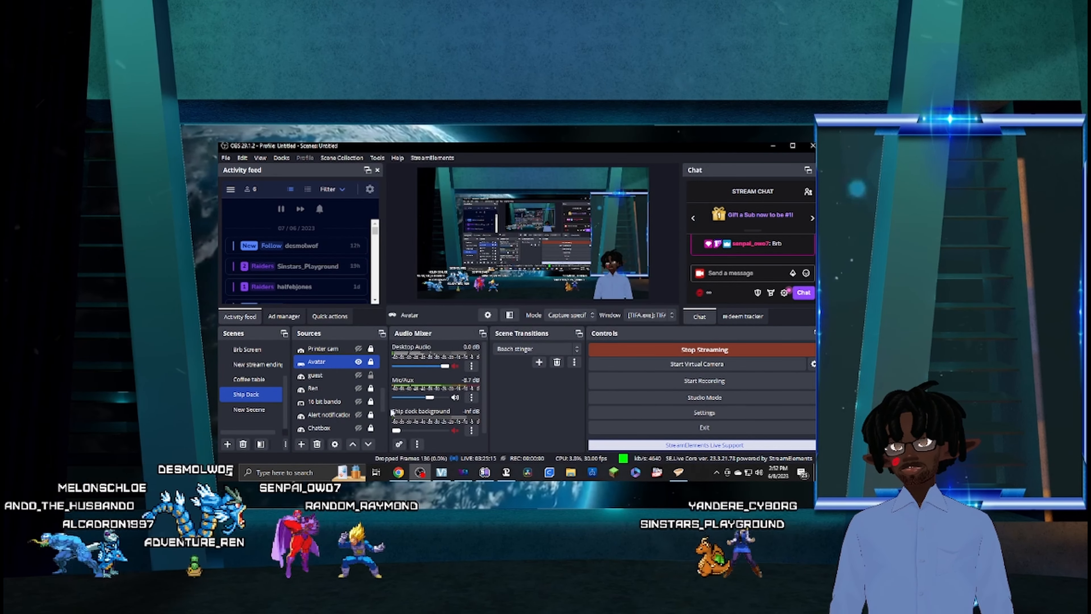
Examine the Ship Deck scene's Avatar zoom in filter, including its source, duration, easing and transform settings, and close the filters.
{"action": "left_click", "coordinate": [261, 444]}
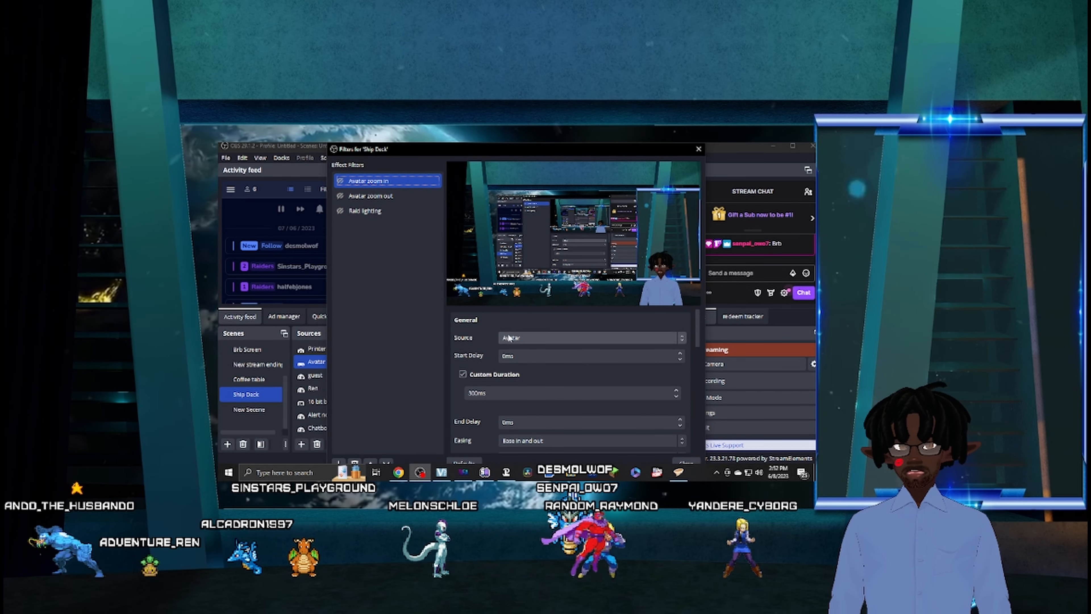
{"action": "scroll", "coordinate": [489, 355], "scroll_direction": "down", "scroll_amount": 2}
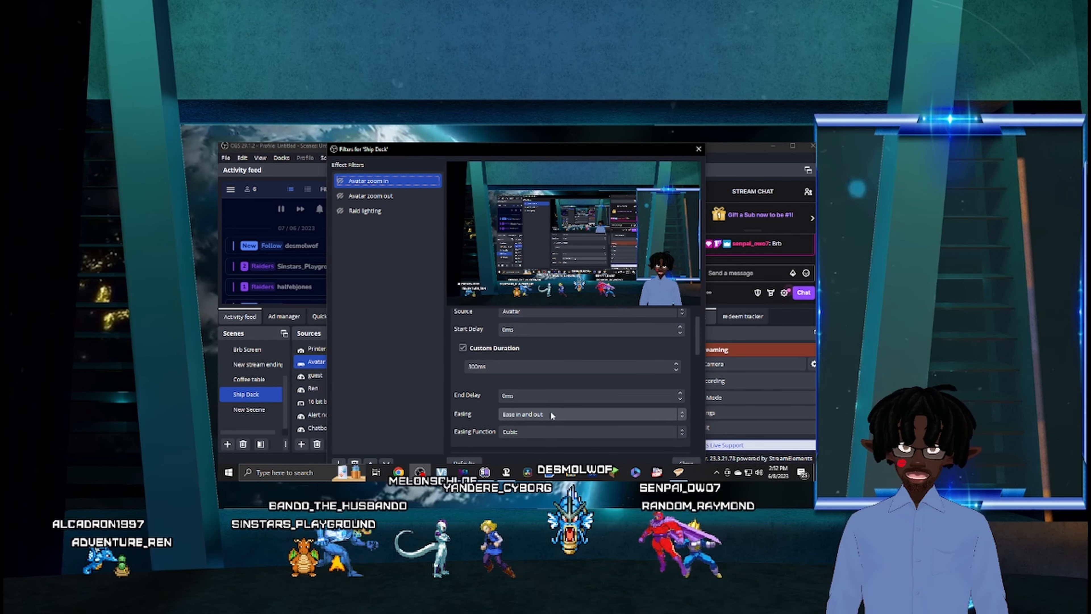
{"action": "scroll", "coordinate": [483, 406], "scroll_direction": "down", "scroll_amount": 2}
{"action": "scroll", "coordinate": [482, 403], "scroll_direction": "down", "scroll_amount": 2}
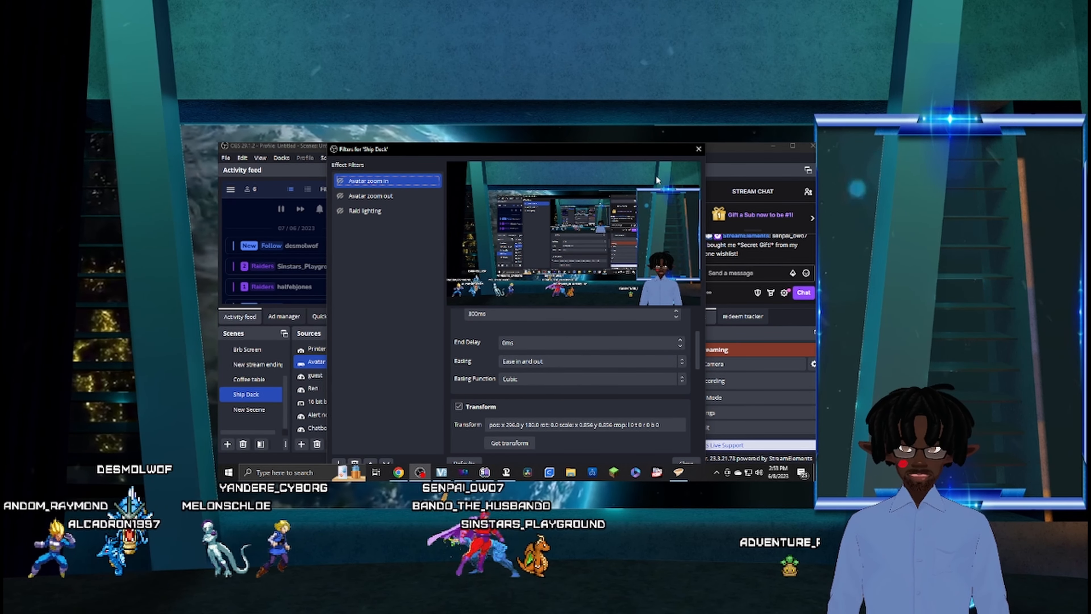
{"action": "left_click", "coordinate": [699, 148]}
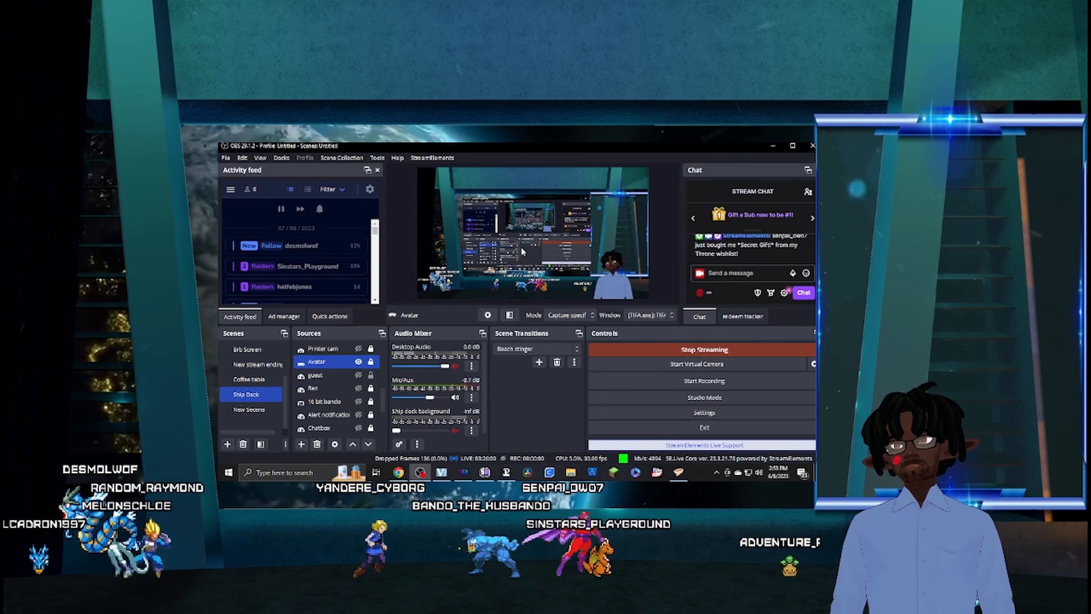
Return to the New Secene scene and shrink the Avatar source so its bounds start about 403 px below the canvas's top edge.
{"action": "left_click", "coordinate": [316, 375], "text": "ctrl"}
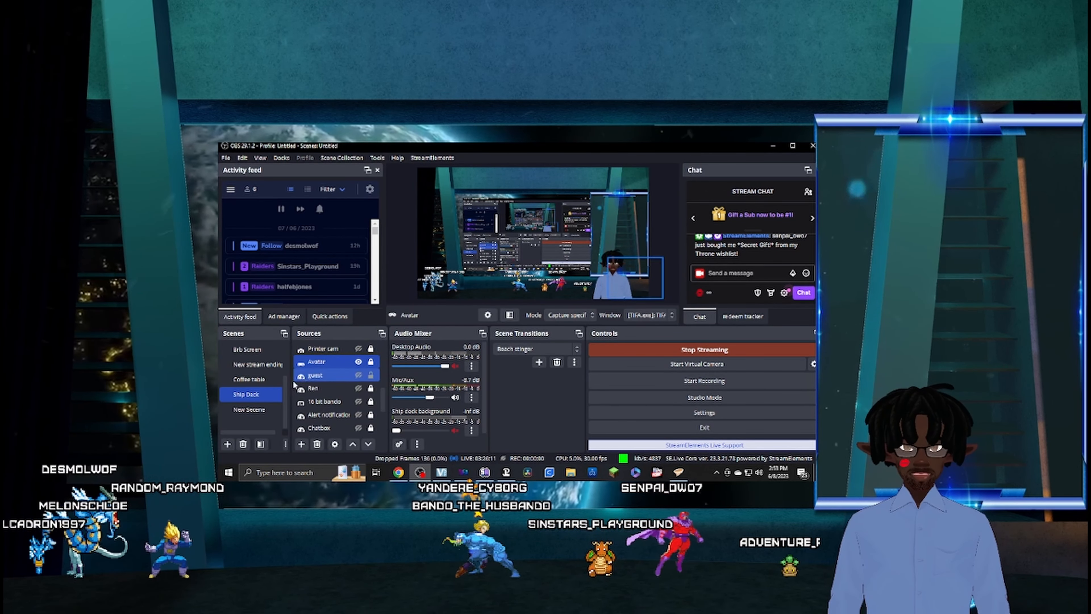
{"action": "left_click", "coordinate": [249, 410]}
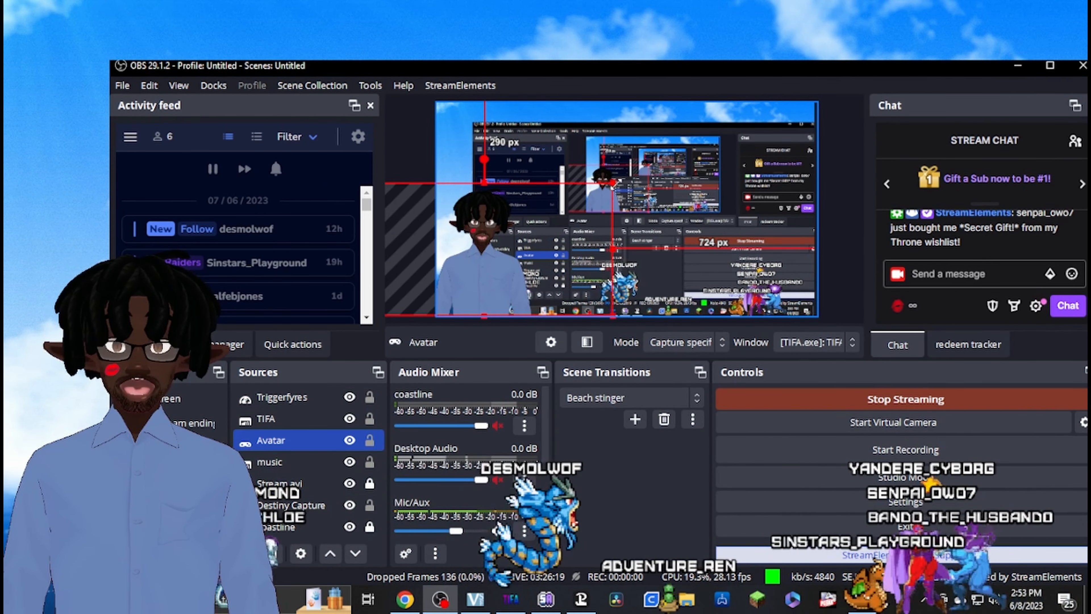
{"action": "left_click_drag", "start_coordinate": [612, 183], "coordinate": [551, 253]}
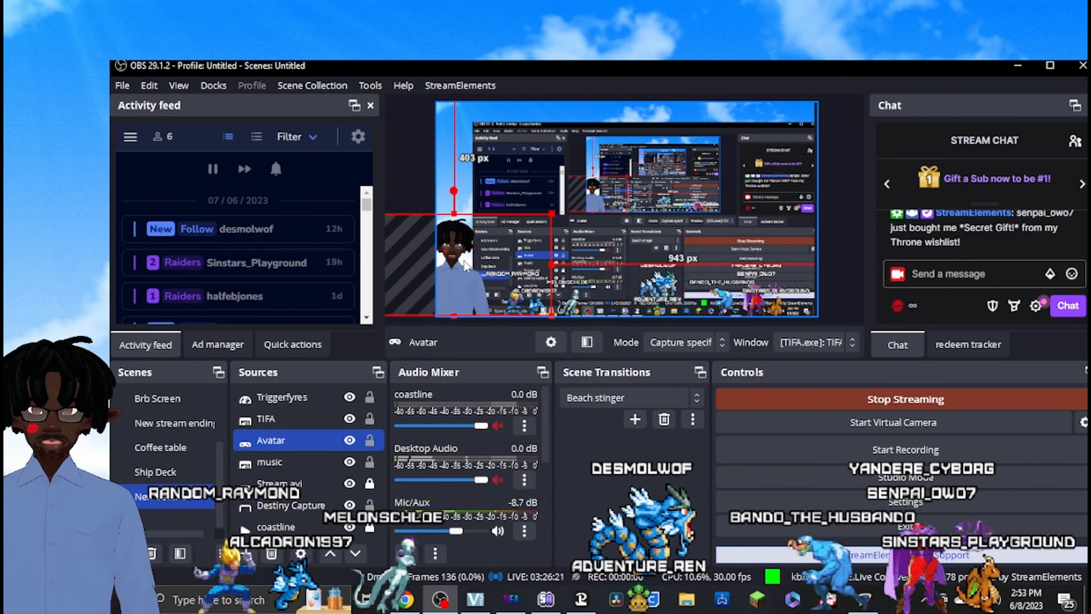
Move the Avatar source to the canvas's lower-right corner, with its bounds starting about 875 px from the left edge.
{"action": "left_click_drag", "start_coordinate": [464, 257], "coordinate": [787, 258]}
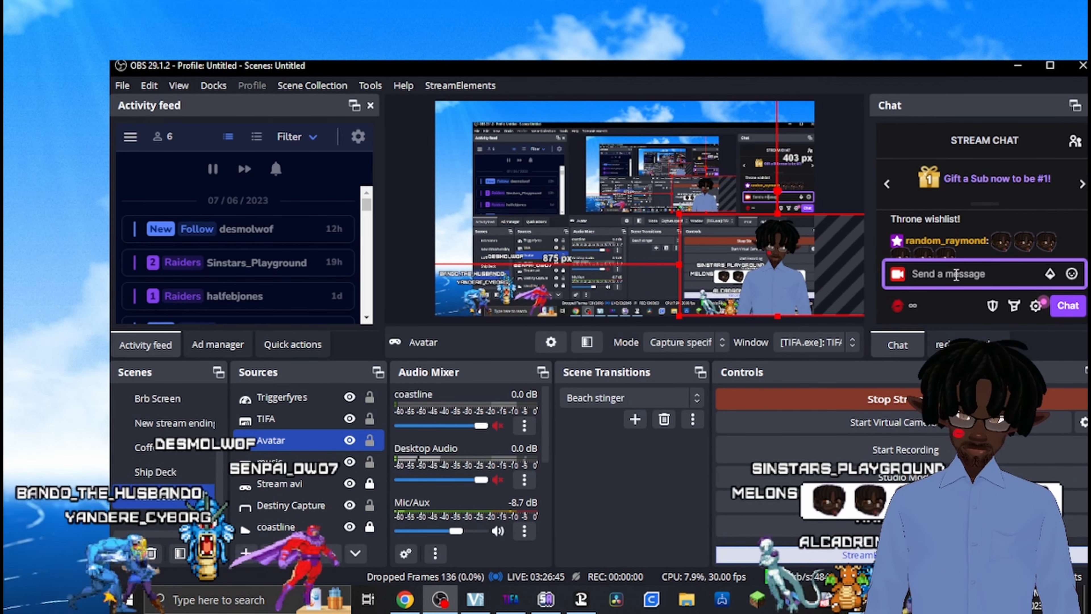
{"action": "mouse_move", "coordinate": [909, 258]}
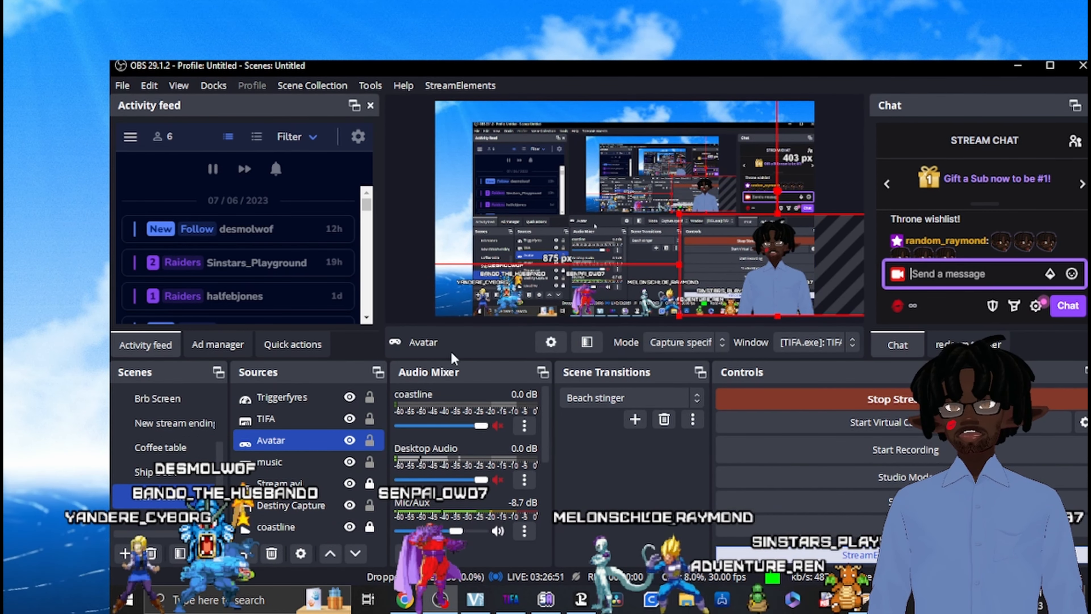
Add the existing Alert notification browser source to the New Secene scene.
{"action": "left_click", "coordinate": [244, 553]}
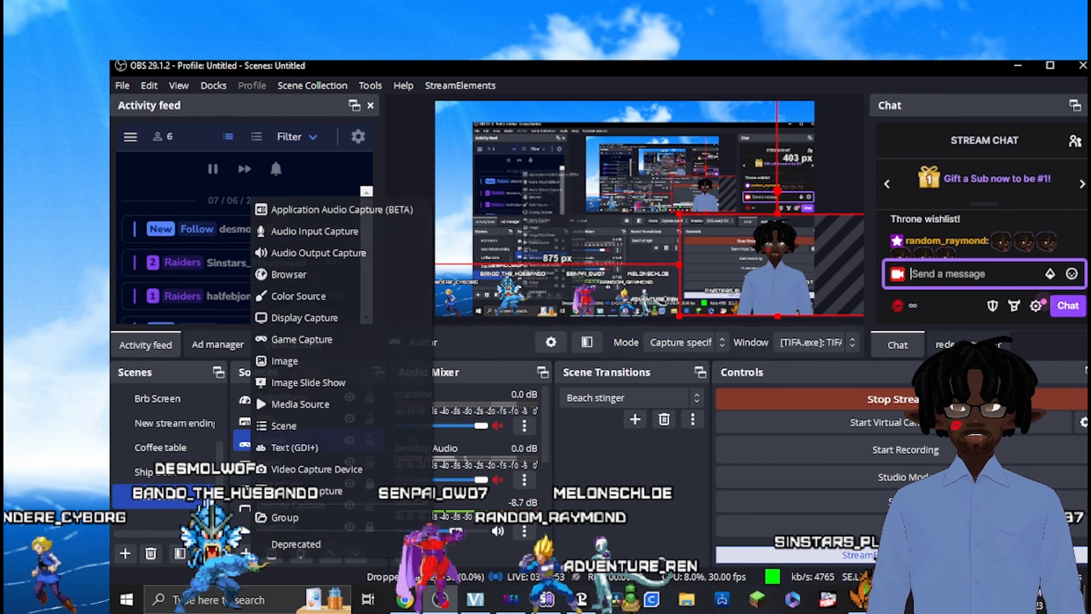
{"action": "left_click", "coordinate": [299, 275]}
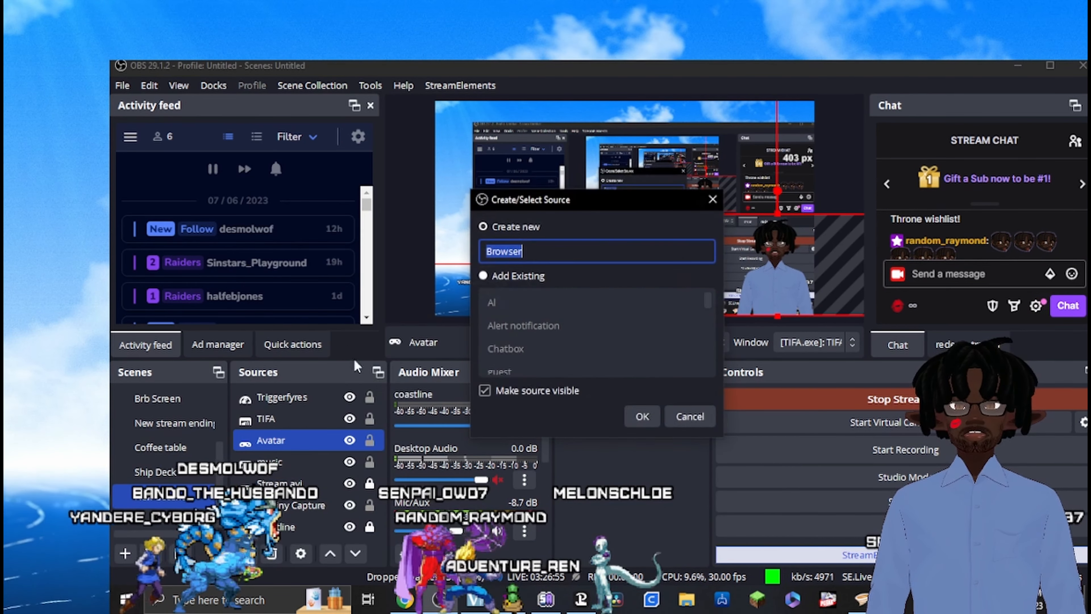
{"action": "left_click", "coordinate": [498, 281]}
{"action": "scroll", "coordinate": [559, 327], "scroll_direction": "down", "scroll_amount": 5}
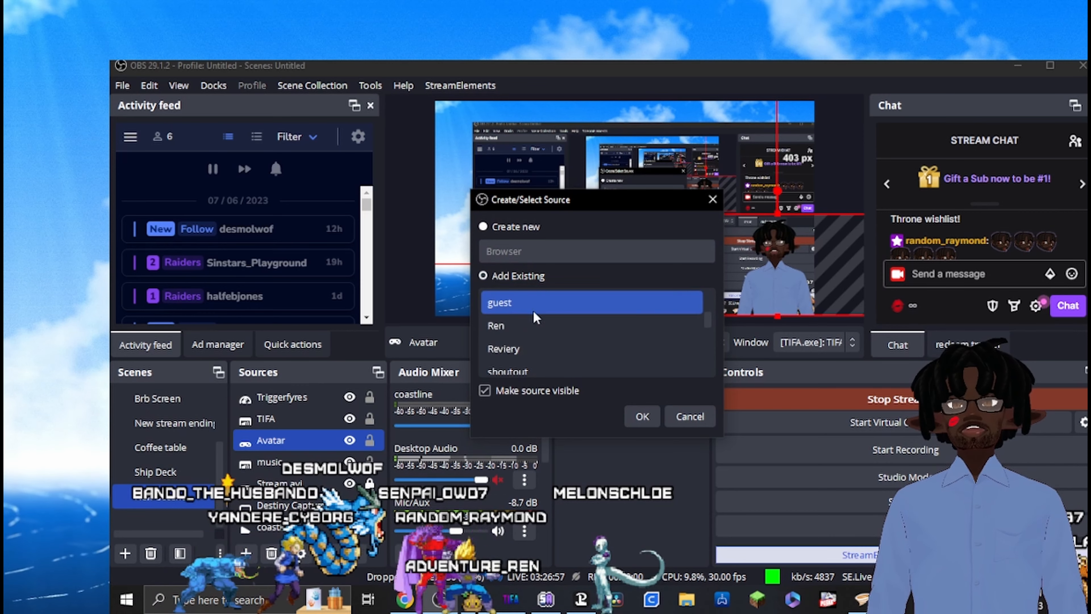
{"action": "scroll", "coordinate": [577, 353], "scroll_direction": "up", "scroll_amount": 1}
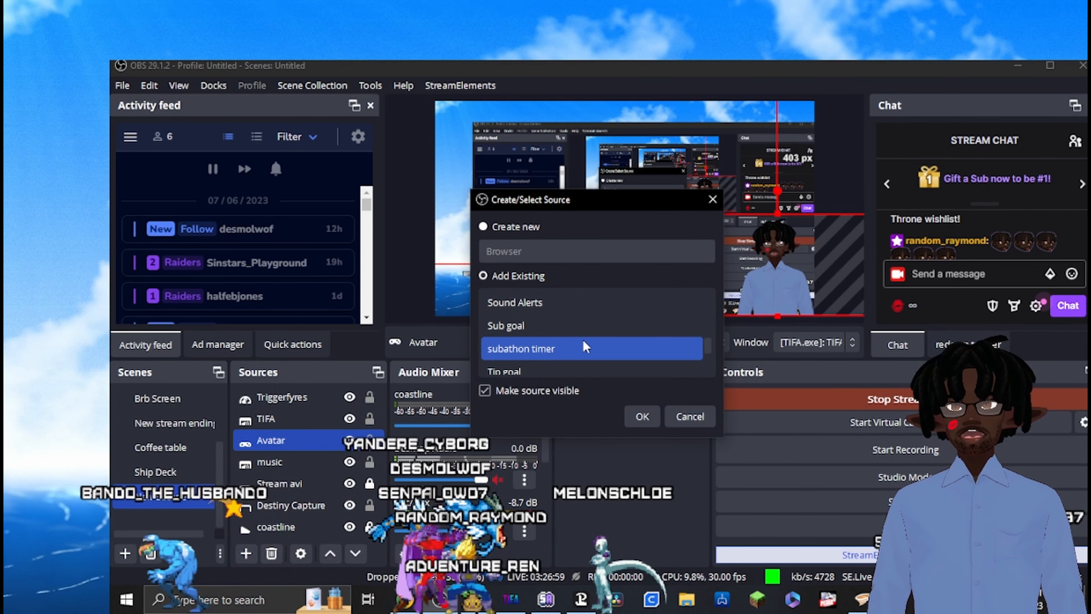
{"action": "scroll", "coordinate": [589, 321], "scroll_direction": "up", "scroll_amount": 1}
{"action": "scroll", "coordinate": [591, 320], "scroll_direction": "up", "scroll_amount": 1}
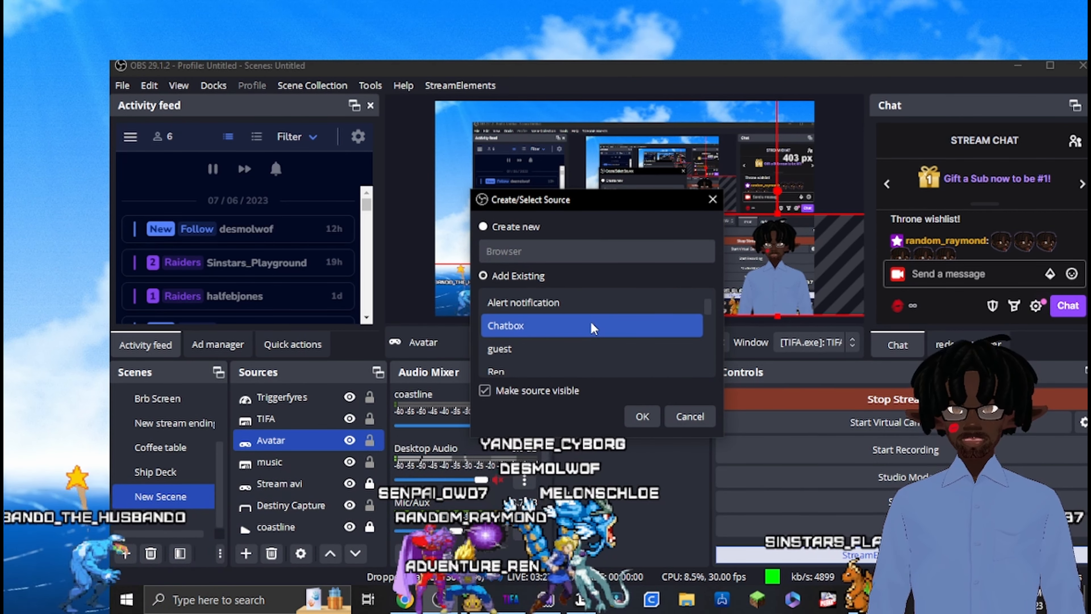
{"action": "scroll", "coordinate": [590, 320], "scroll_direction": "up", "scroll_amount": 1}
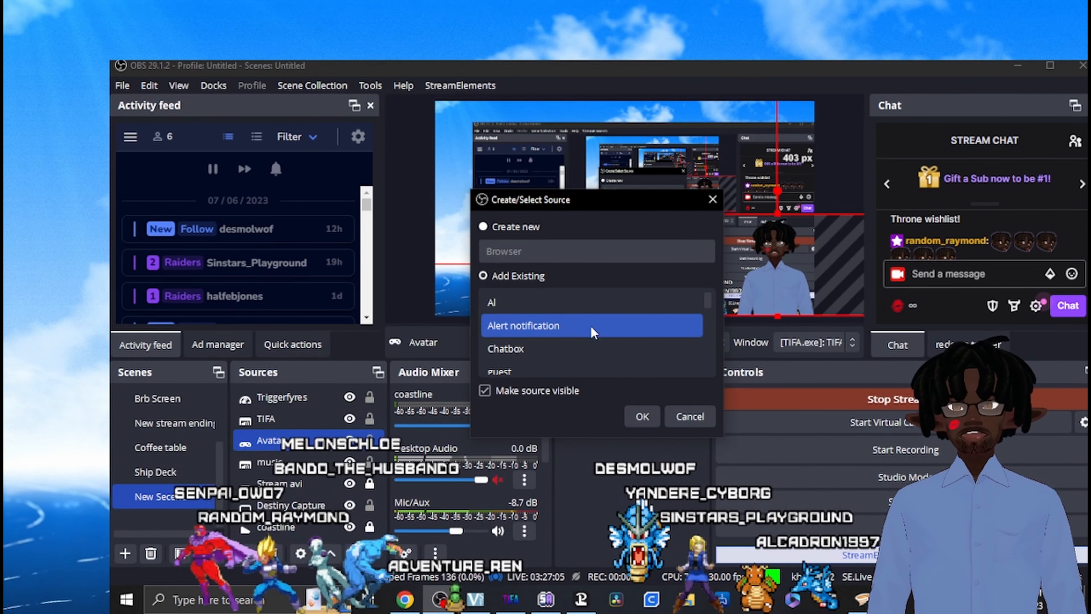
{"action": "left_click", "coordinate": [591, 326]}
{"action": "left_click", "coordinate": [658, 415]}
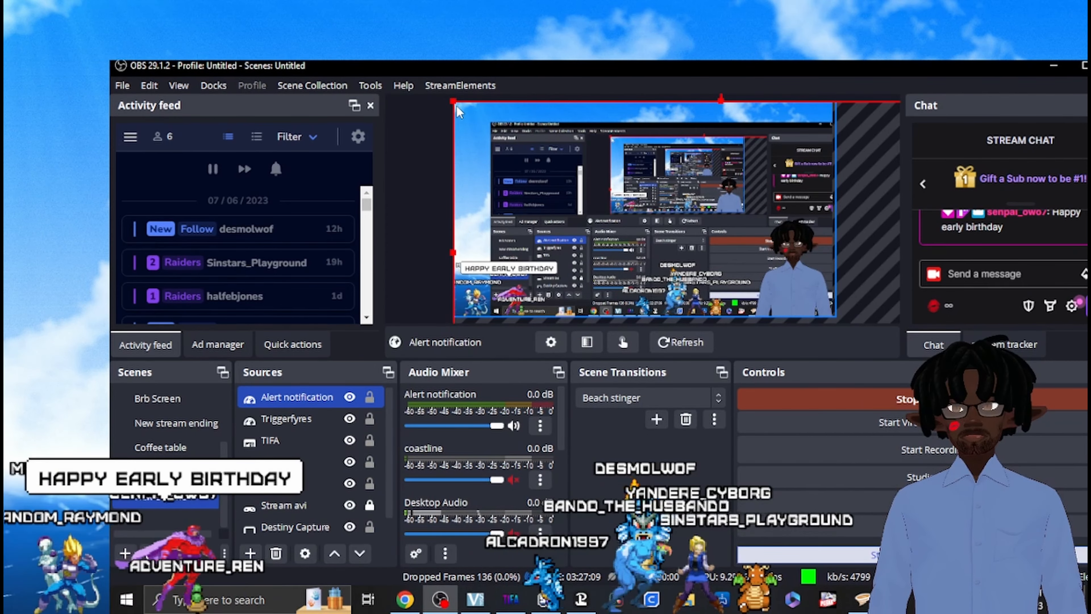
Resize the Alert notification source to fit the canvas and lock it.
{"action": "left_click_drag", "start_coordinate": [453, 100], "coordinate": [496, 167]}
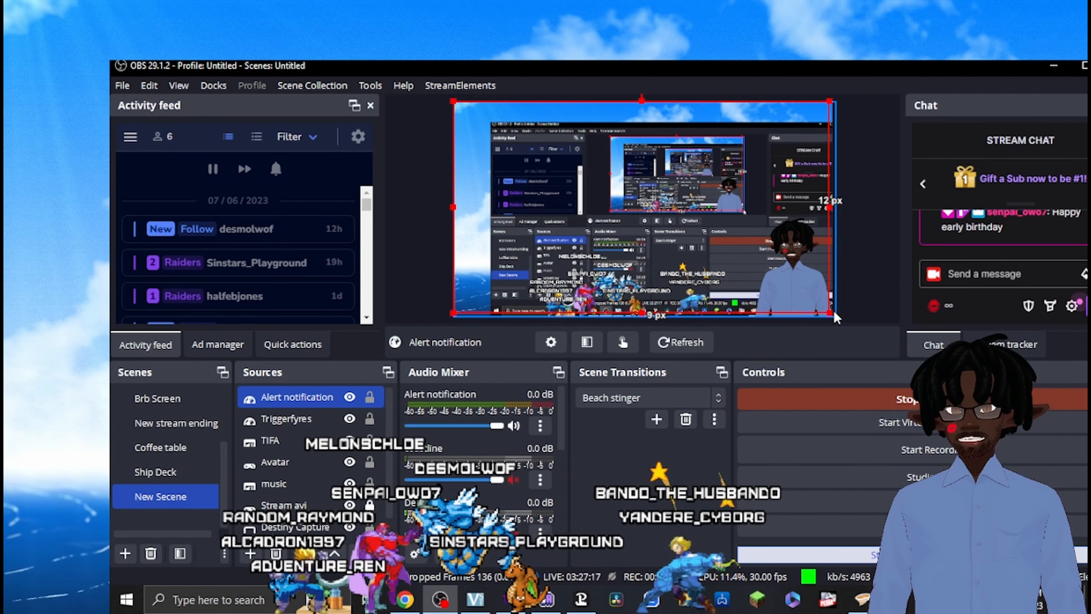
{"action": "left_click_drag", "start_coordinate": [826, 309], "coordinate": [829, 311]}
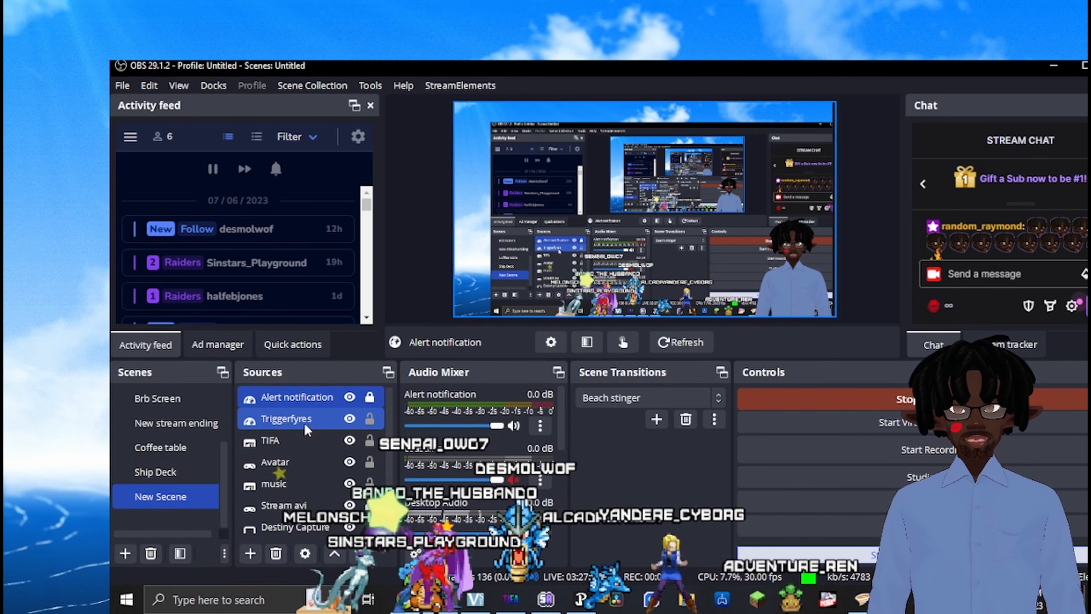
{"action": "left_click", "coordinate": [177, 555]}
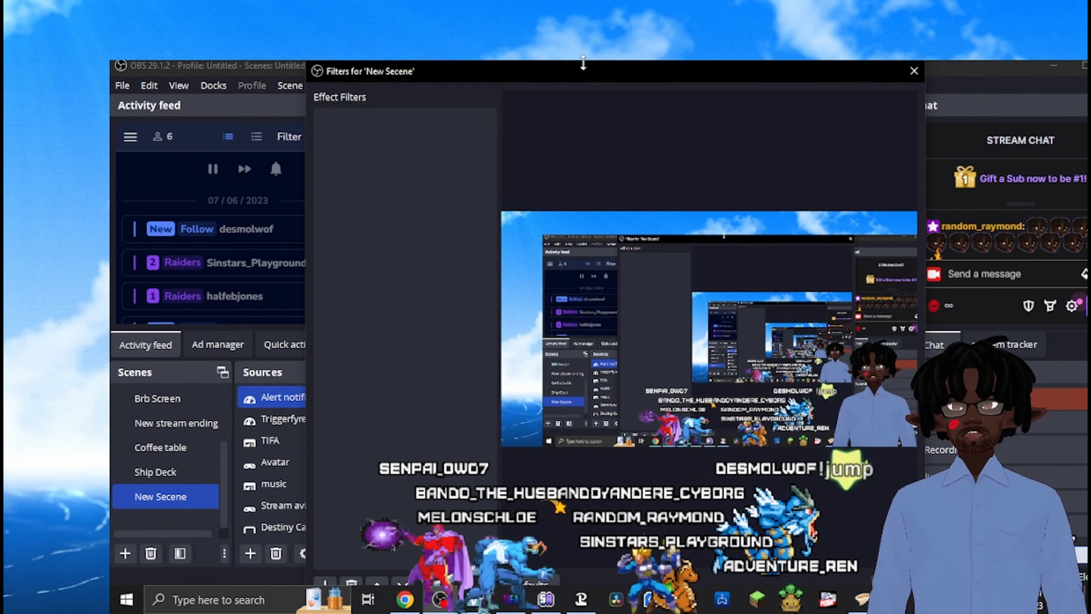
{"action": "left_click_drag", "start_coordinate": [583, 63], "coordinate": [579, 135]}
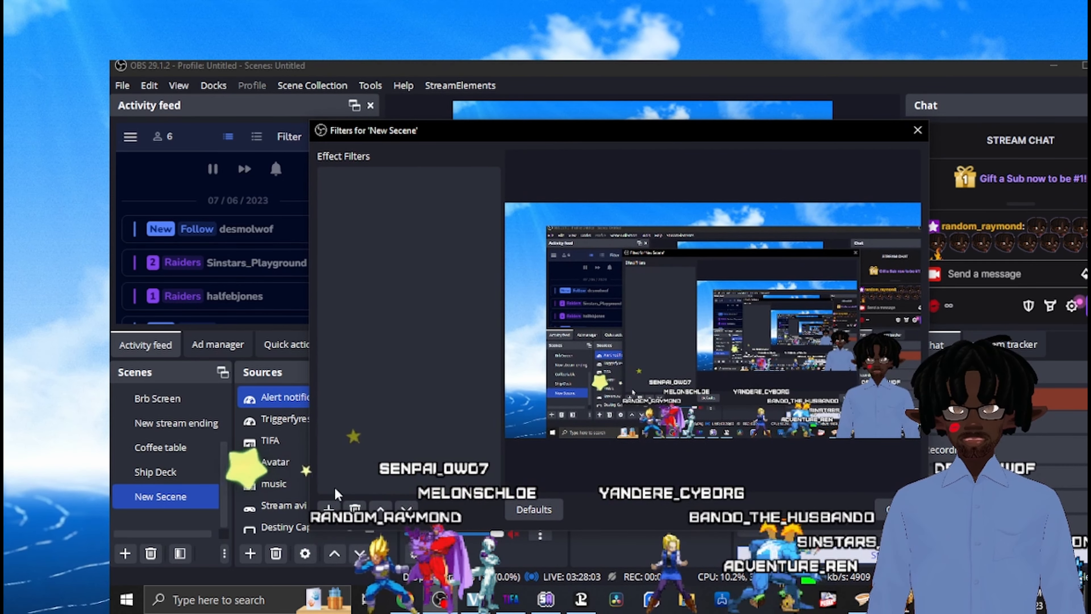
{"action": "left_click", "coordinate": [329, 509]}
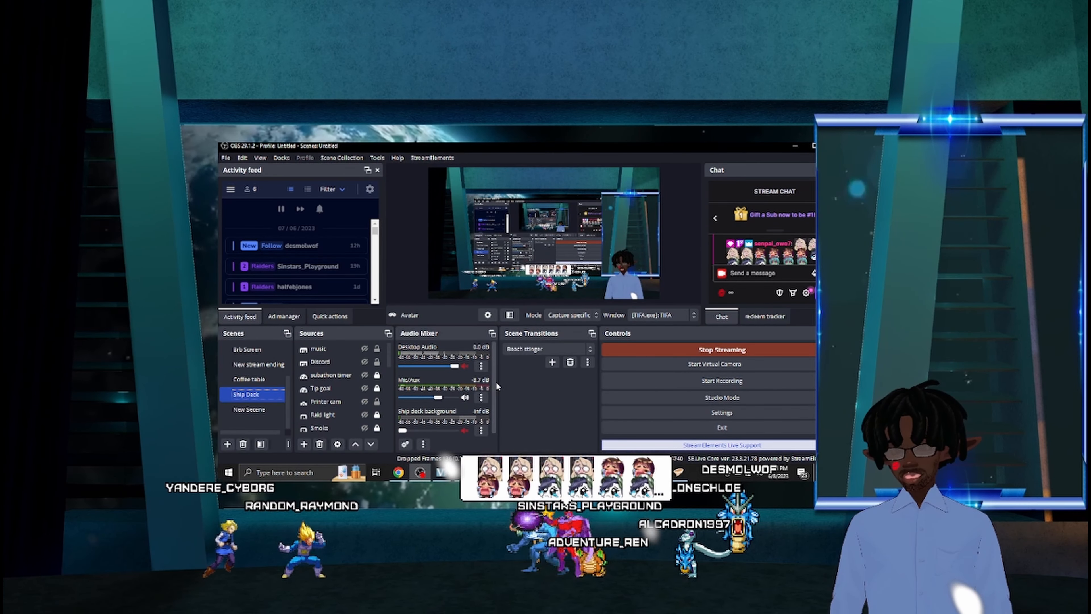
Make the Alert notification source visible in the Ship Deck scene.
{"action": "left_click", "coordinate": [332, 374]}
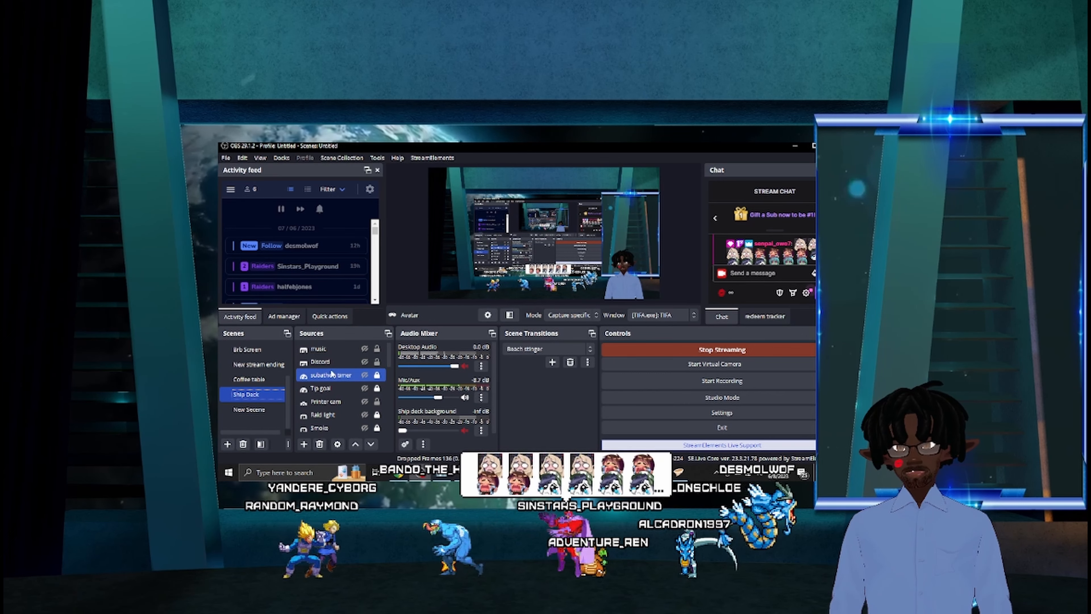
{"action": "scroll", "coordinate": [366, 402], "scroll_direction": "down", "scroll_amount": 3}
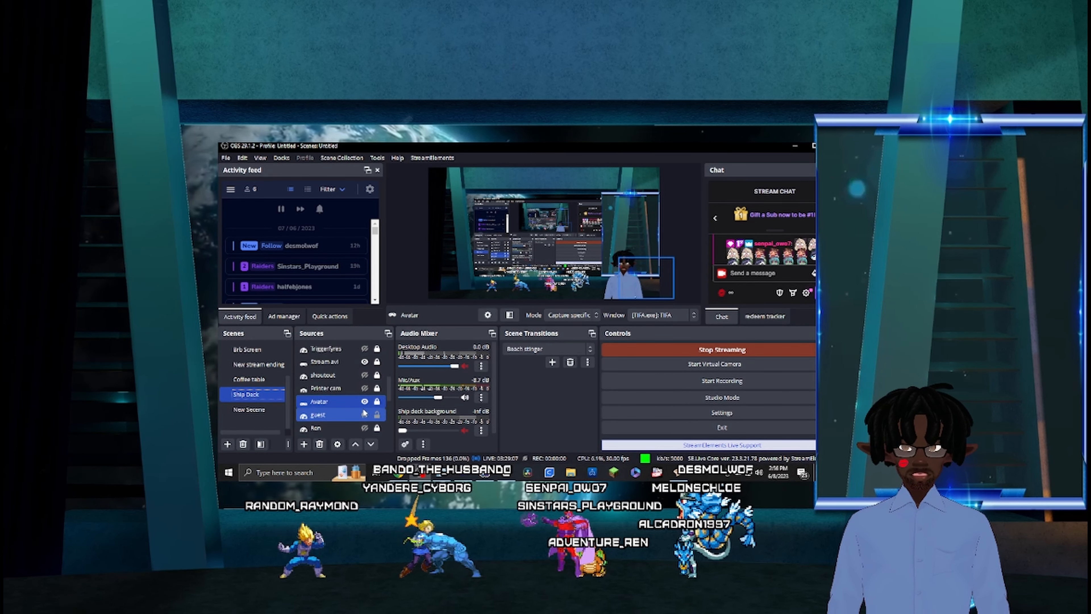
{"action": "scroll", "coordinate": [367, 403], "scroll_direction": "up", "scroll_amount": 3}
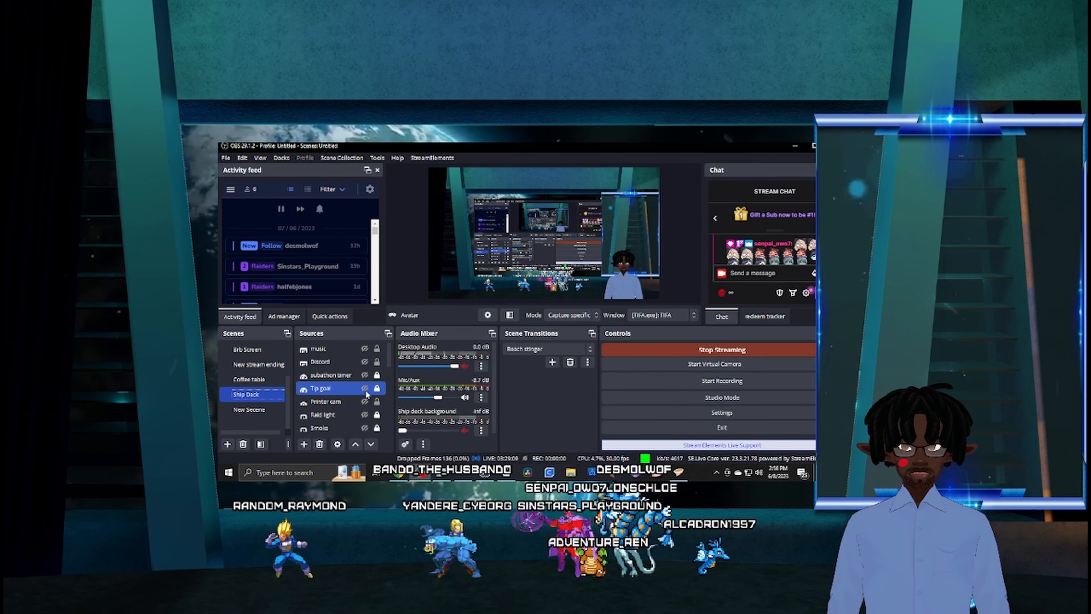
{"action": "scroll", "coordinate": [366, 396], "scroll_direction": "down", "scroll_amount": 2}
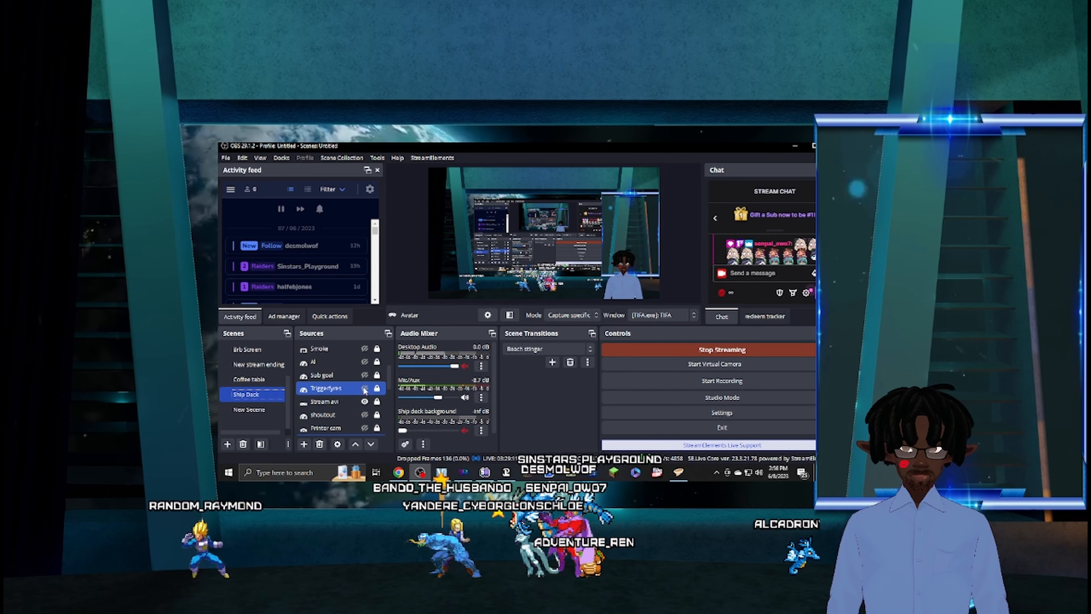
{"action": "scroll", "coordinate": [363, 400], "scroll_direction": "down", "scroll_amount": 2}
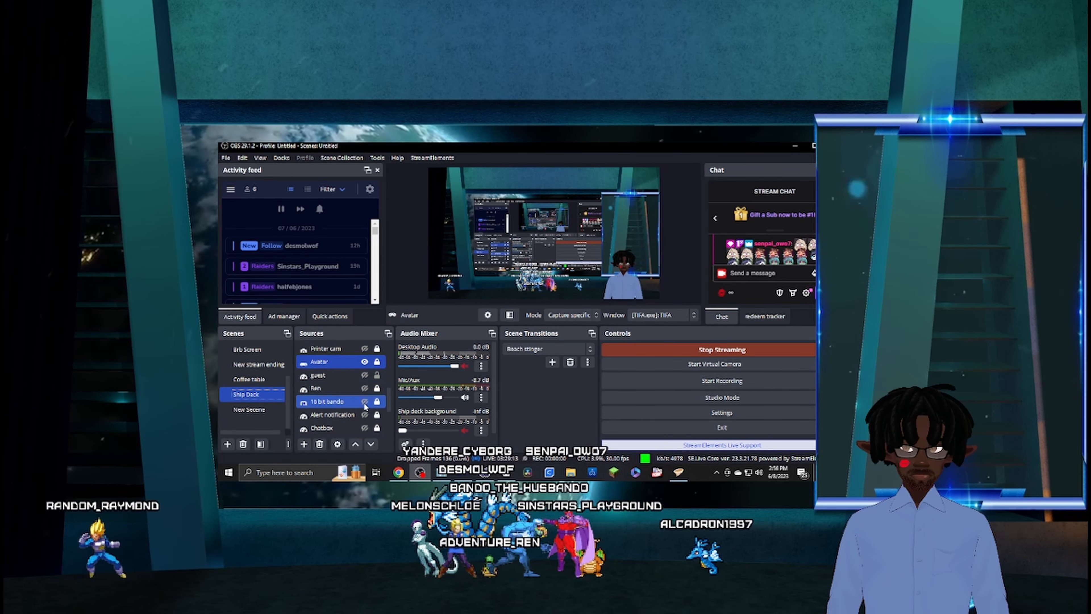
{"action": "left_click", "coordinate": [365, 414]}
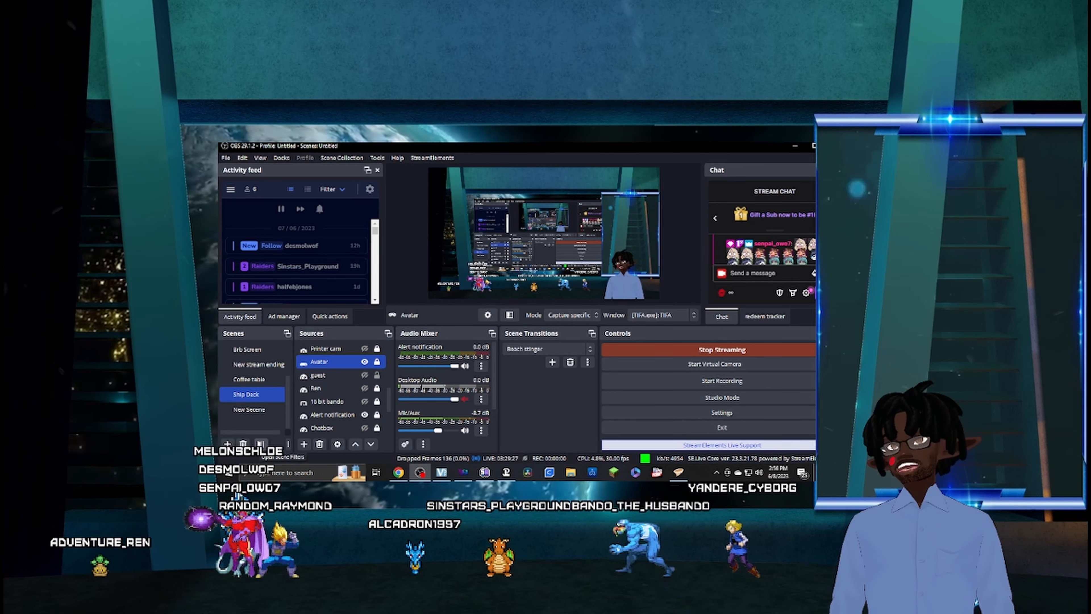
Review the Ship Deck scene's Avatar zoom in filter from its timing down to its visibility and order options, and close the filters.
{"action": "left_click", "coordinate": [260, 445]}
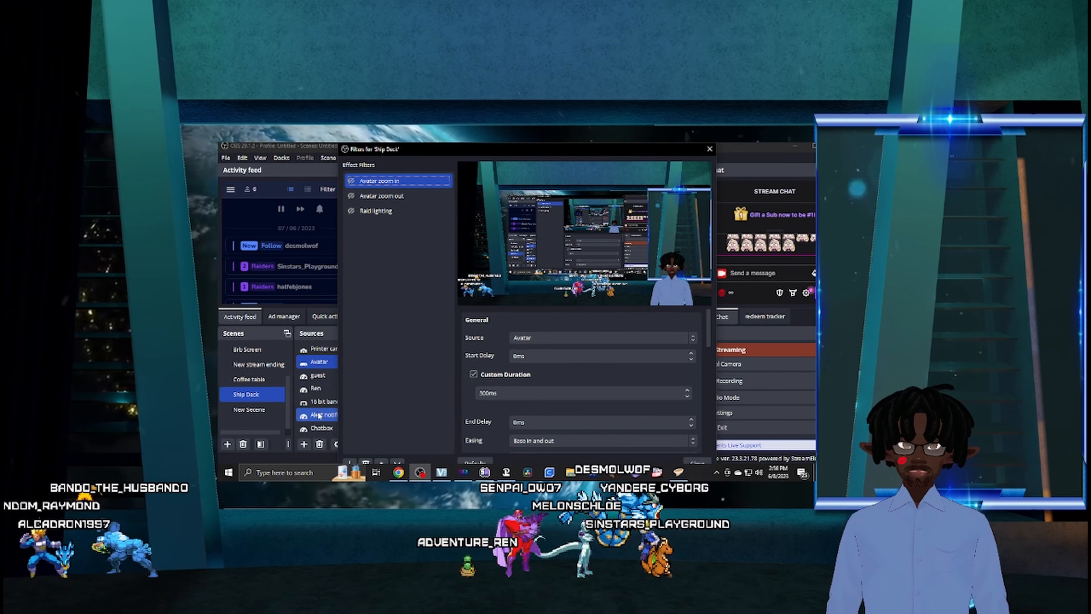
{"action": "left_click", "coordinate": [328, 411]}
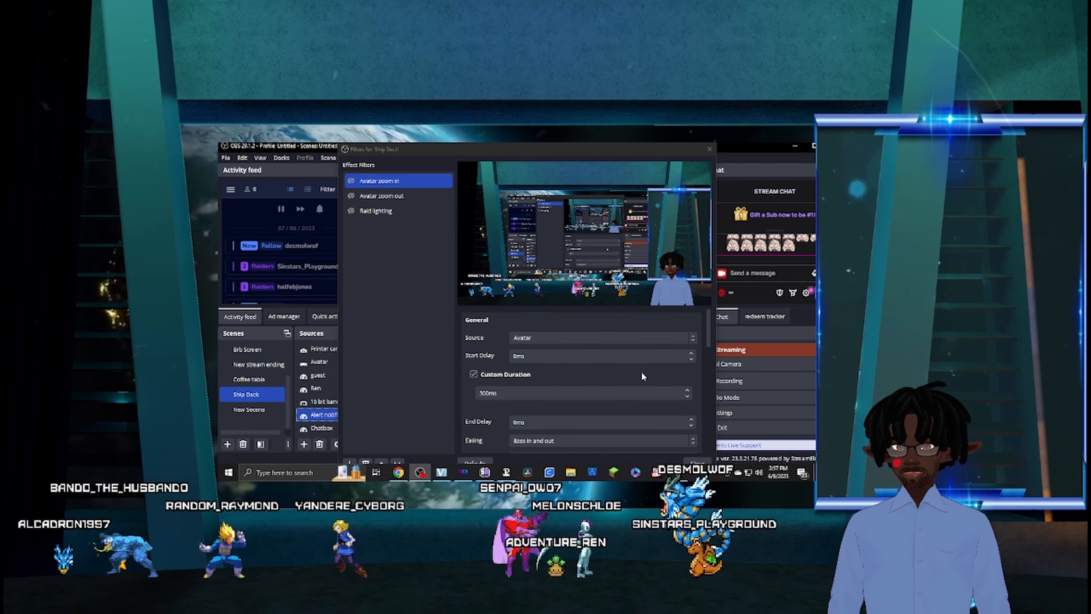
{"action": "scroll", "coordinate": [644, 378], "scroll_direction": "down", "scroll_amount": 1}
{"action": "scroll", "coordinate": [643, 377], "scroll_direction": "down", "scroll_amount": 1}
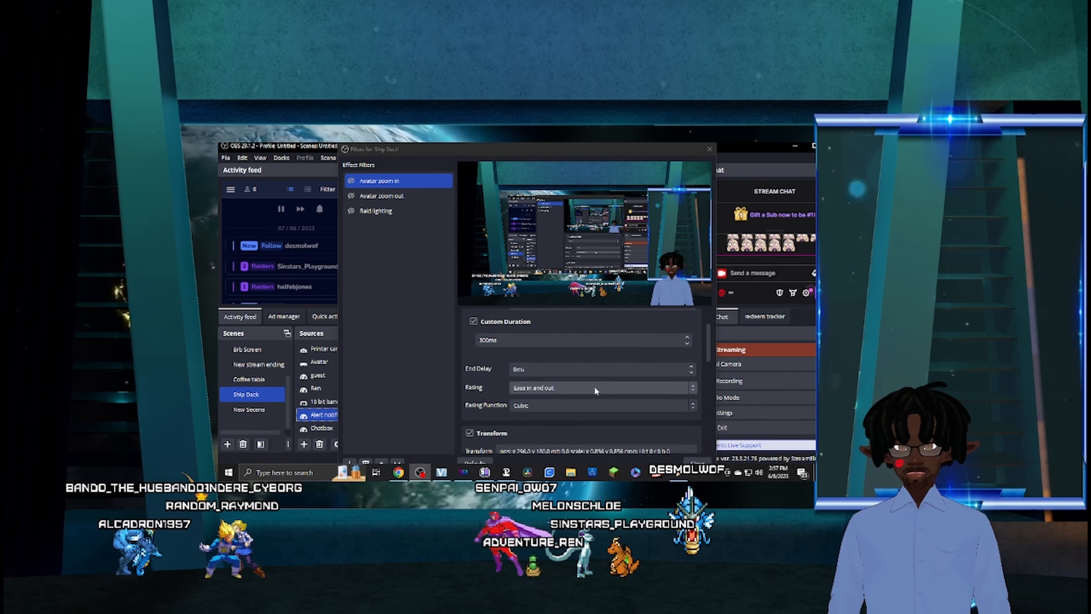
{"action": "scroll", "coordinate": [530, 336], "scroll_direction": "up", "scroll_amount": 2}
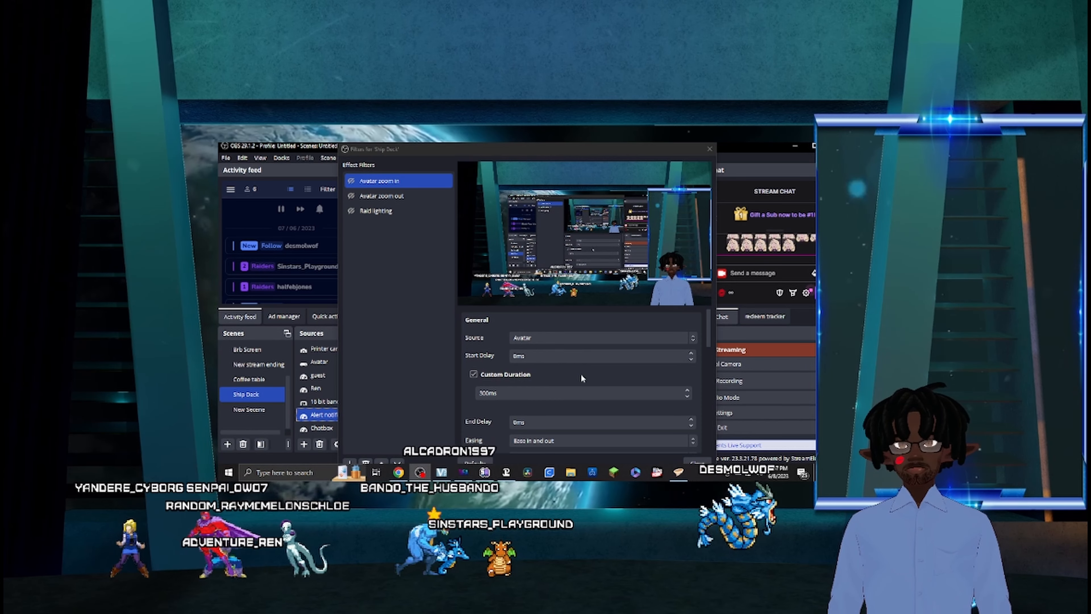
{"action": "scroll", "coordinate": [579, 378], "scroll_direction": "down", "scroll_amount": 2}
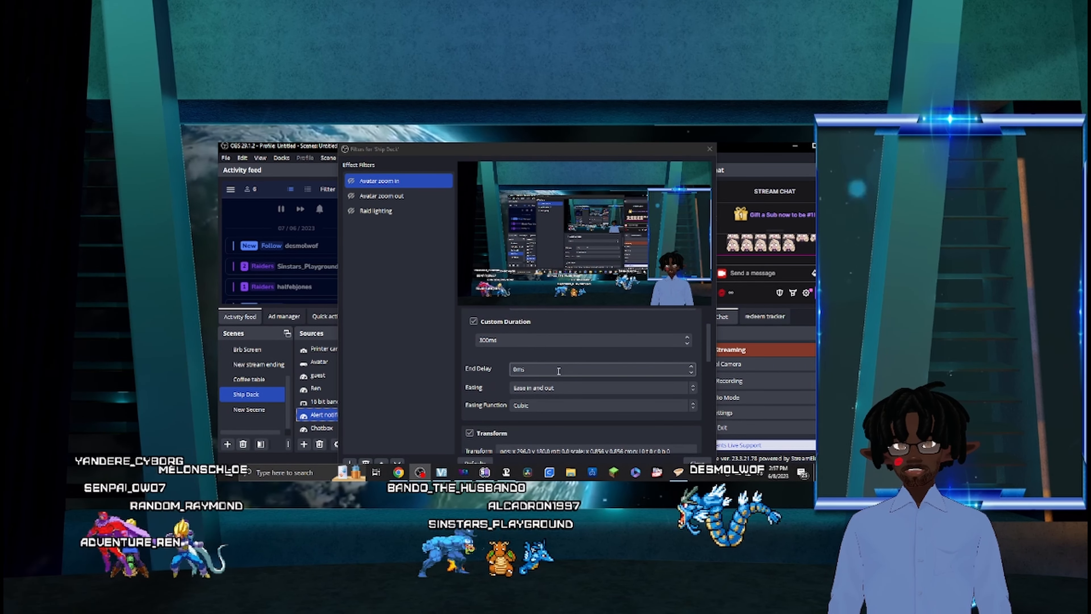
{"action": "scroll", "coordinate": [554, 386], "scroll_direction": "down", "scroll_amount": 1}
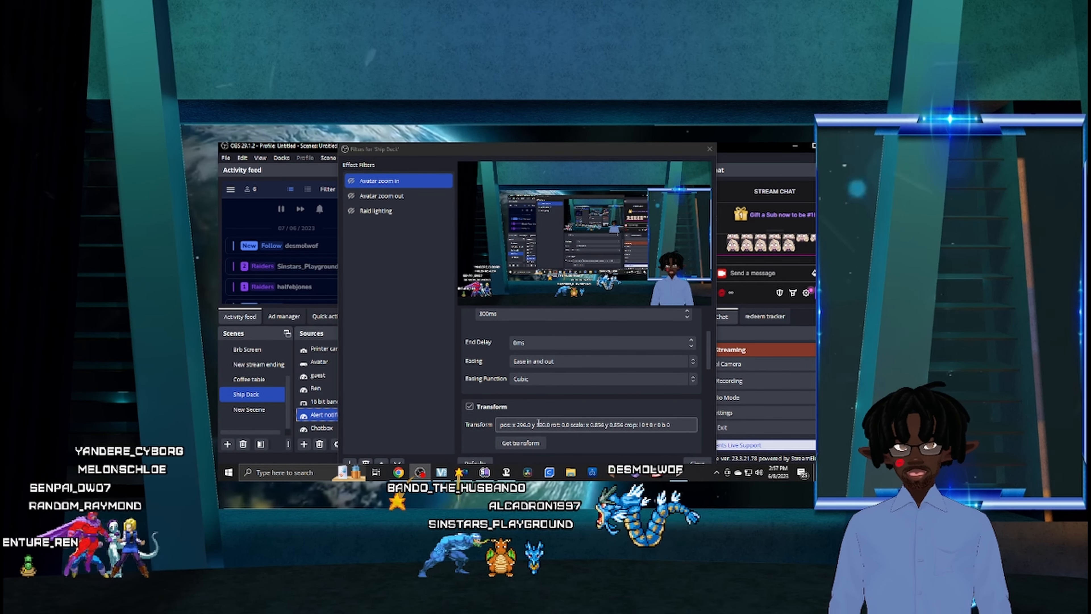
{"action": "scroll", "coordinate": [557, 411], "scroll_direction": "down", "scroll_amount": 5}
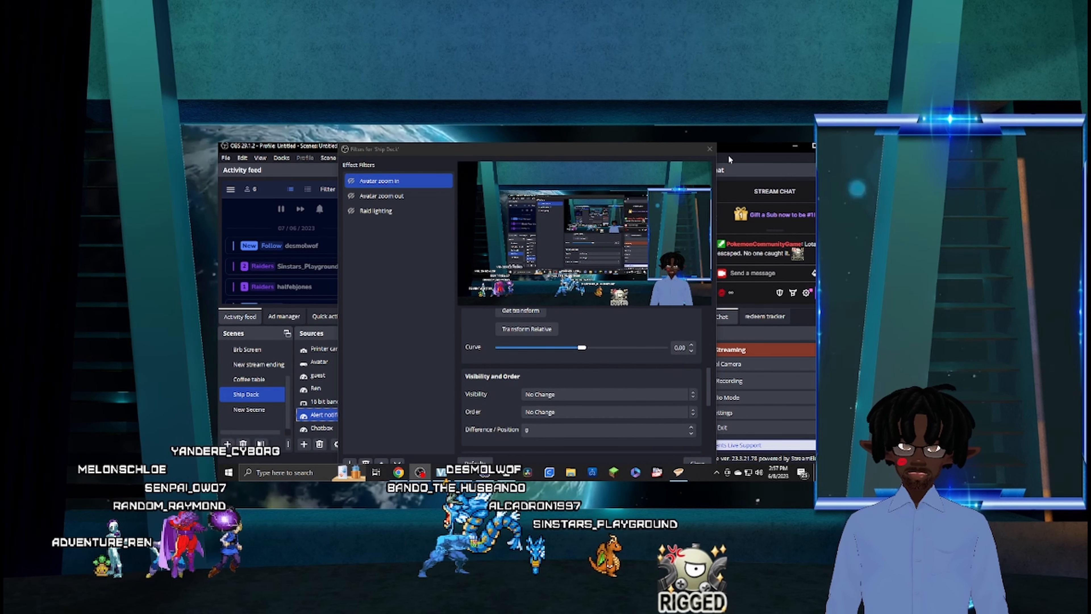
{"action": "left_click", "coordinate": [709, 150]}
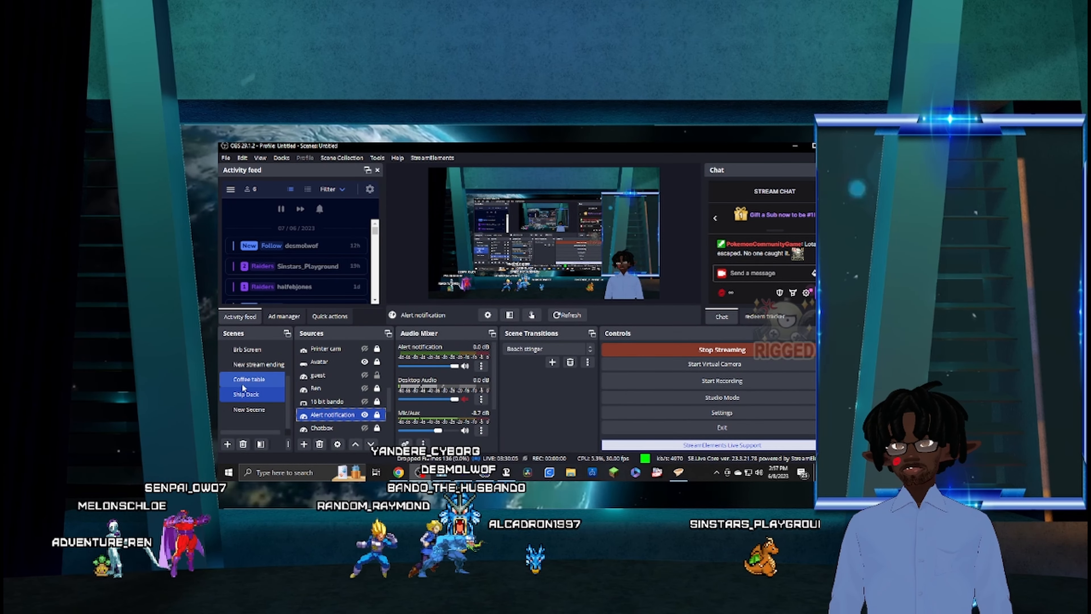
Switch to the New Secene scene and add a Move Value filter named "zoom" to it.
{"action": "left_click", "coordinate": [250, 411]}
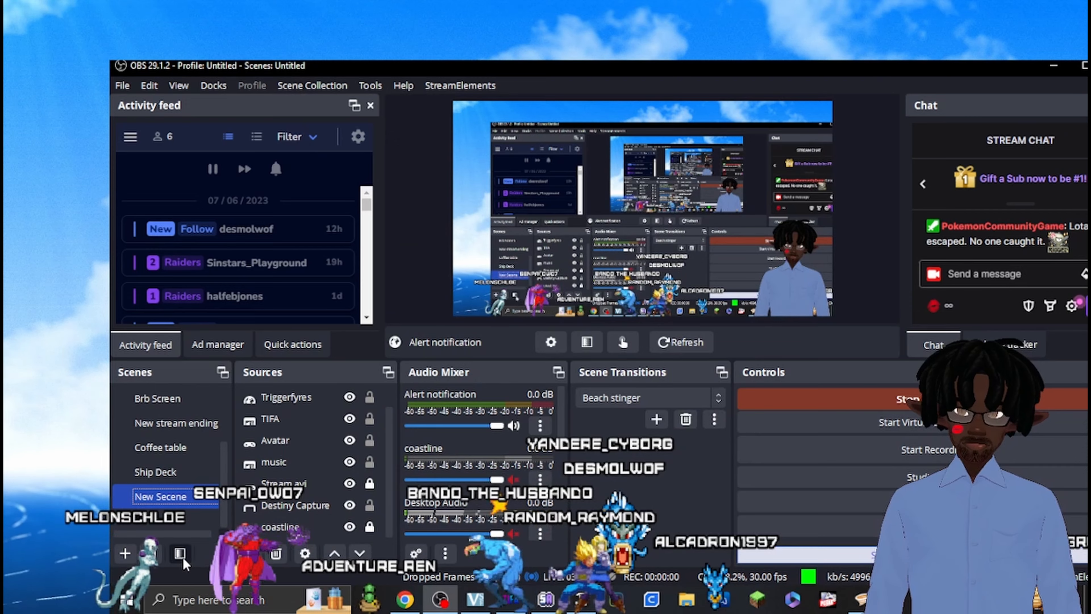
{"action": "left_click", "coordinate": [182, 558]}
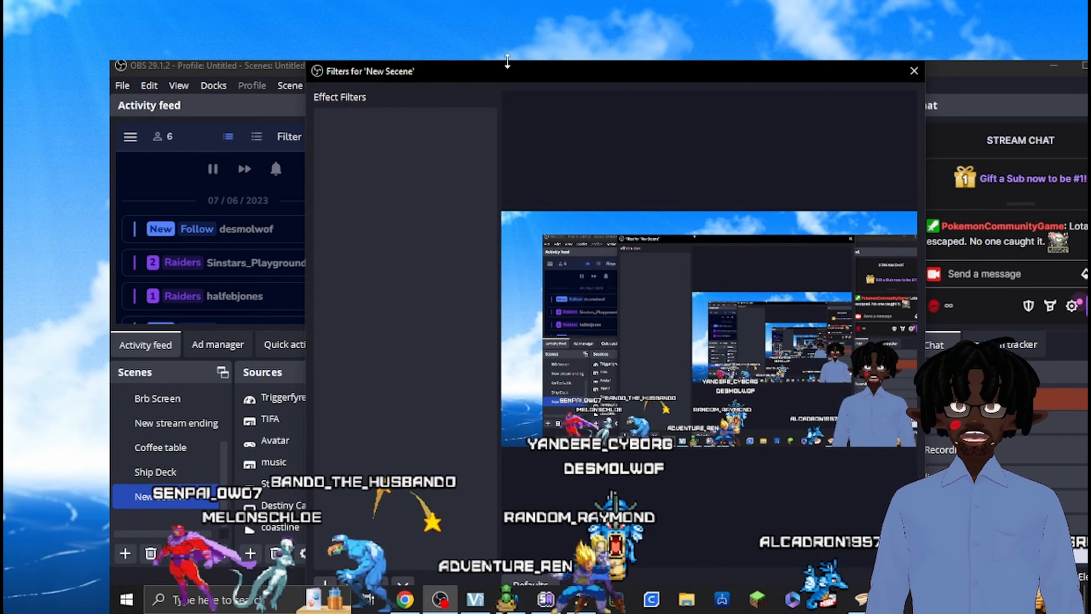
{"action": "left_click_drag", "start_coordinate": [507, 61], "coordinate": [542, 136]}
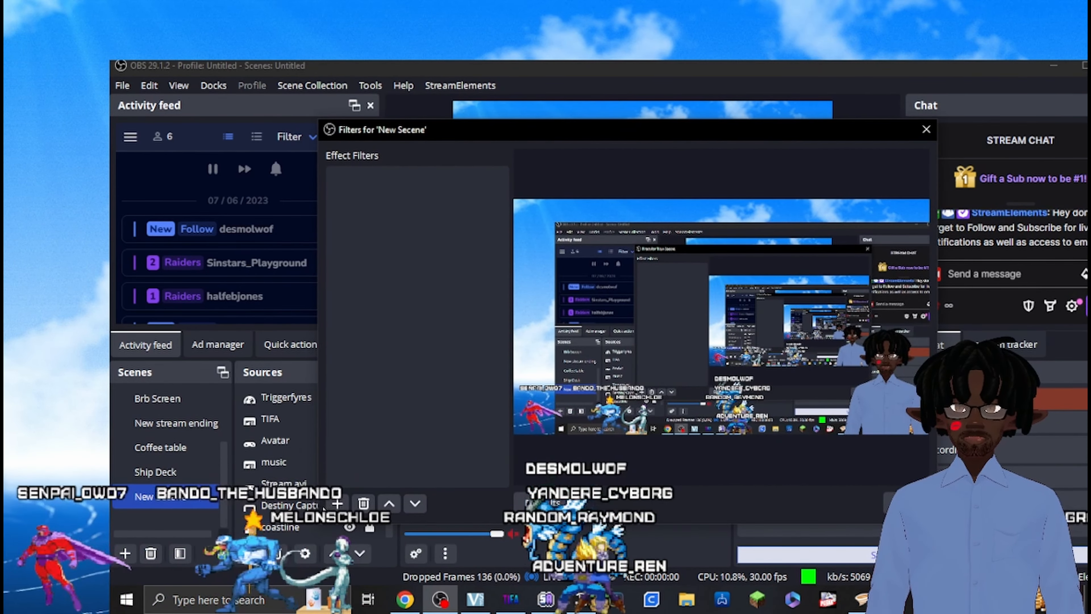
{"action": "left_click", "coordinate": [338, 504]}
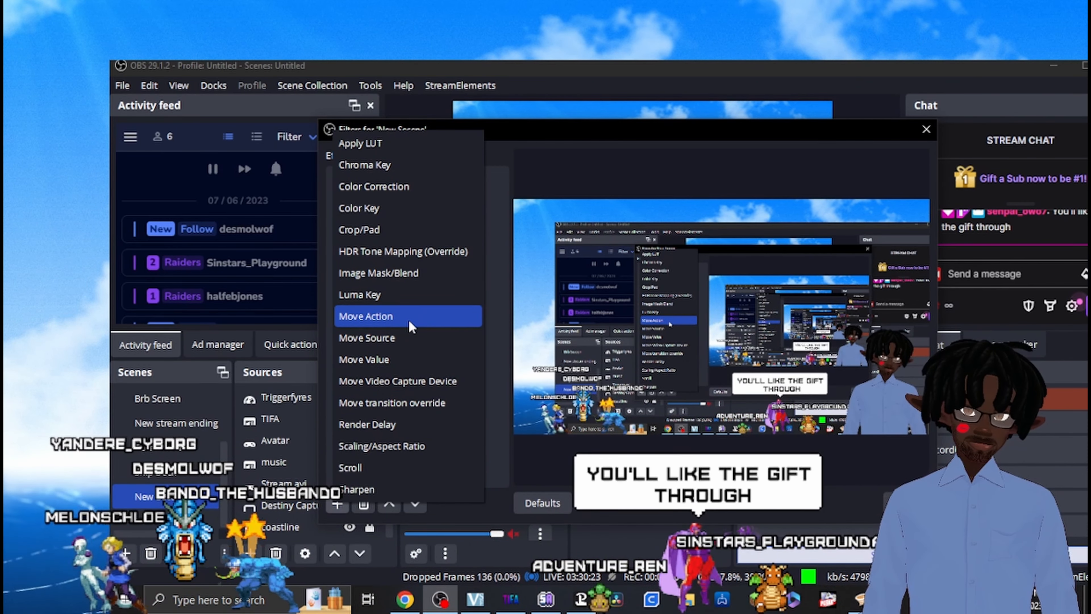
{"action": "left_click", "coordinate": [404, 361]}
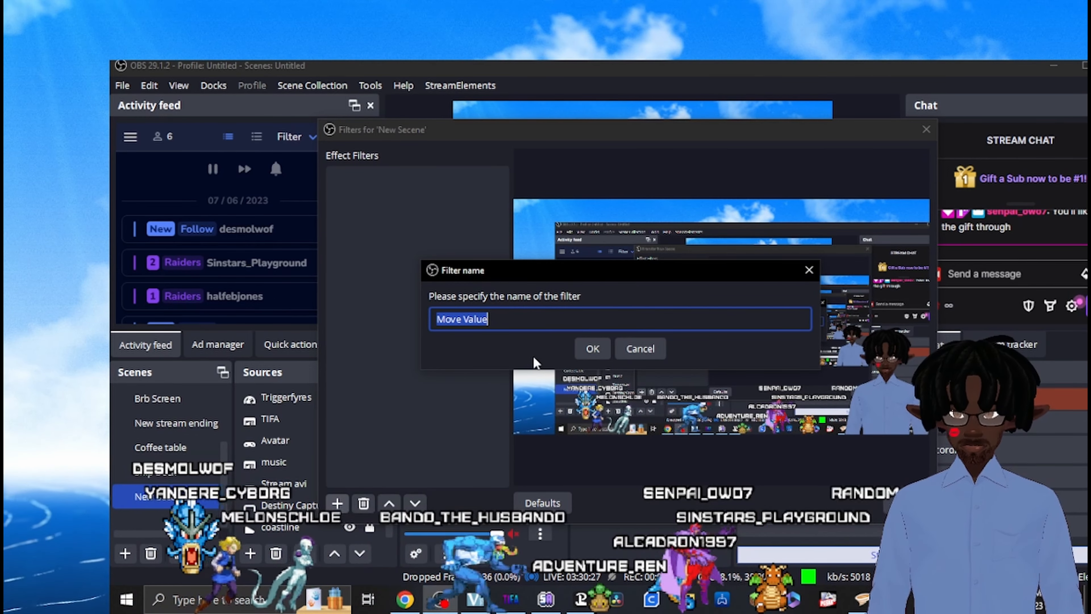
{"action": "type", "text": "zoom"}
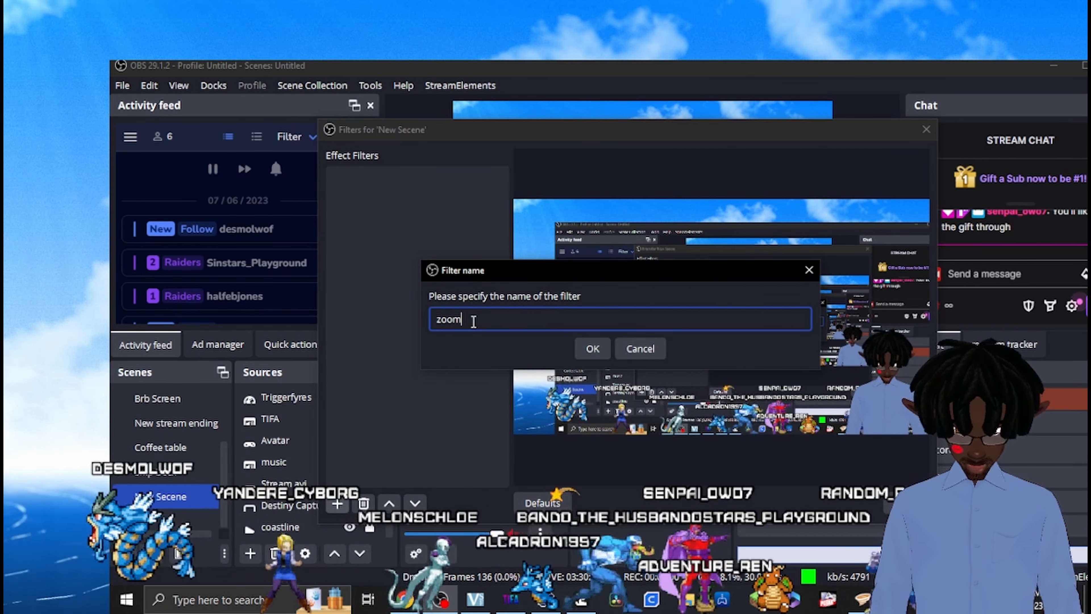
{"action": "left_click", "coordinate": [592, 348]}
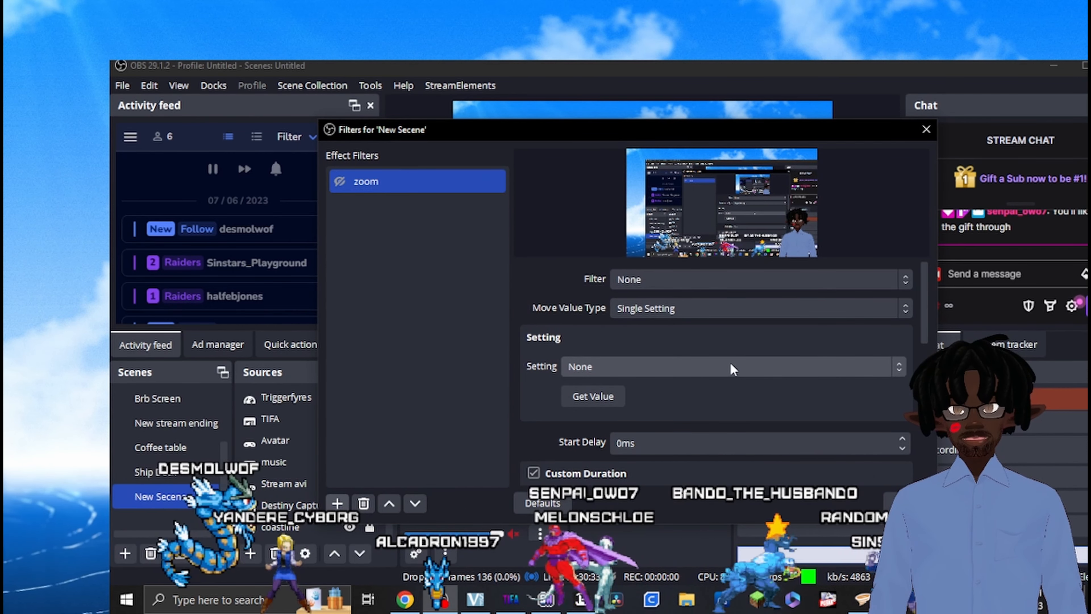
Choose zoom as the target filter of the Move Value filter.
{"action": "left_click", "coordinate": [711, 281]}
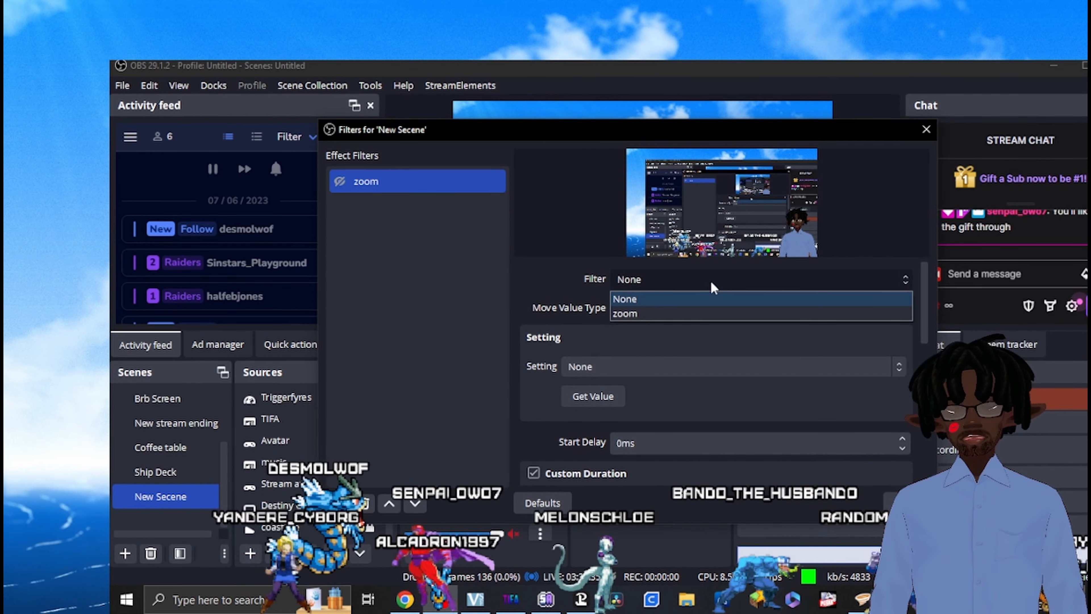
{"action": "left_click", "coordinate": [711, 283]}
{"action": "left_click", "coordinate": [711, 284]}
{"action": "left_click", "coordinate": [693, 314]}
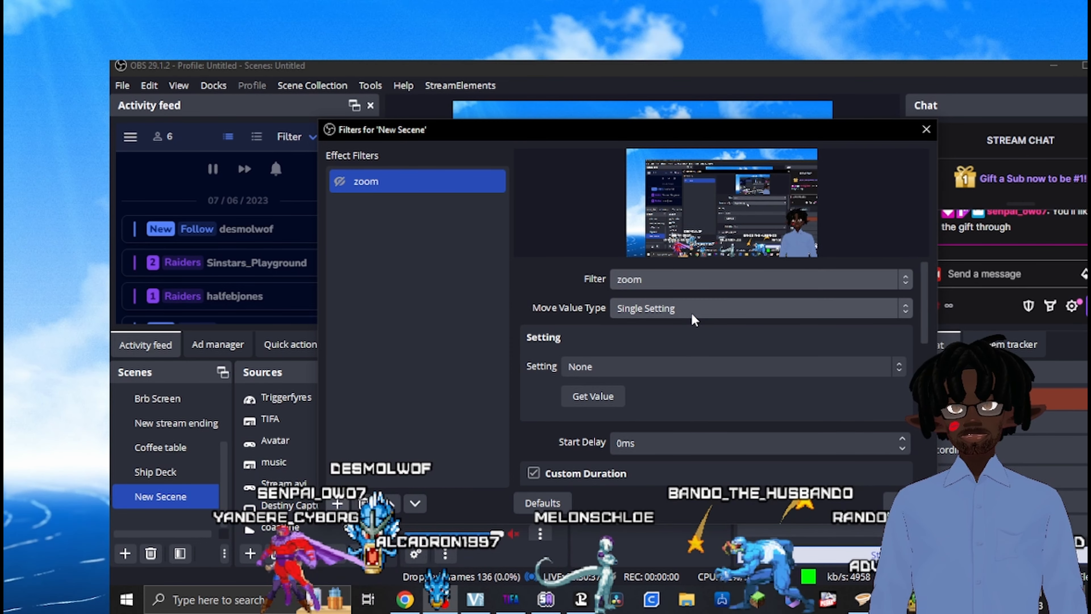
Examine the filter's move value types, setting choices, and duration and easing options.
{"action": "left_click", "coordinate": [712, 318]}
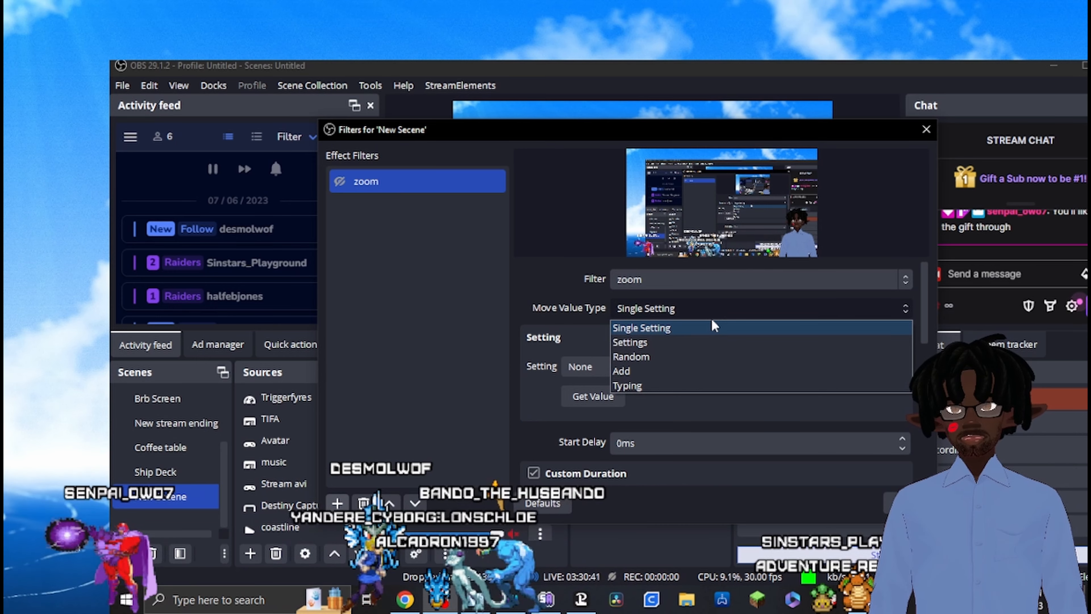
{"action": "left_click", "coordinate": [712, 321]}
{"action": "left_click", "coordinate": [712, 317]}
{"action": "left_click", "coordinate": [707, 325]}
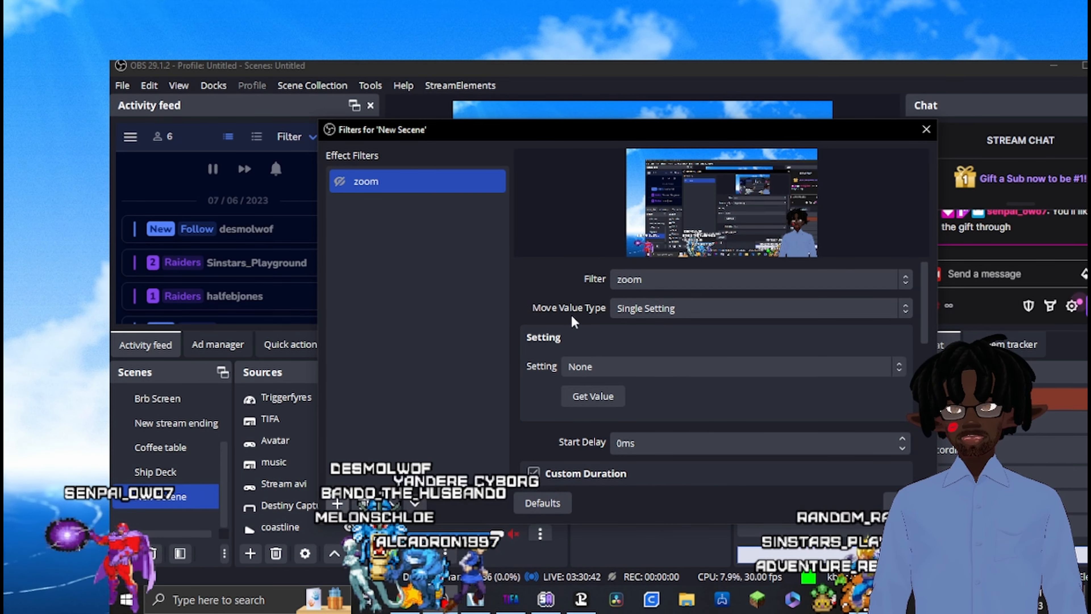
{"action": "left_click", "coordinate": [666, 365]}
{"action": "left_click", "coordinate": [666, 365]}
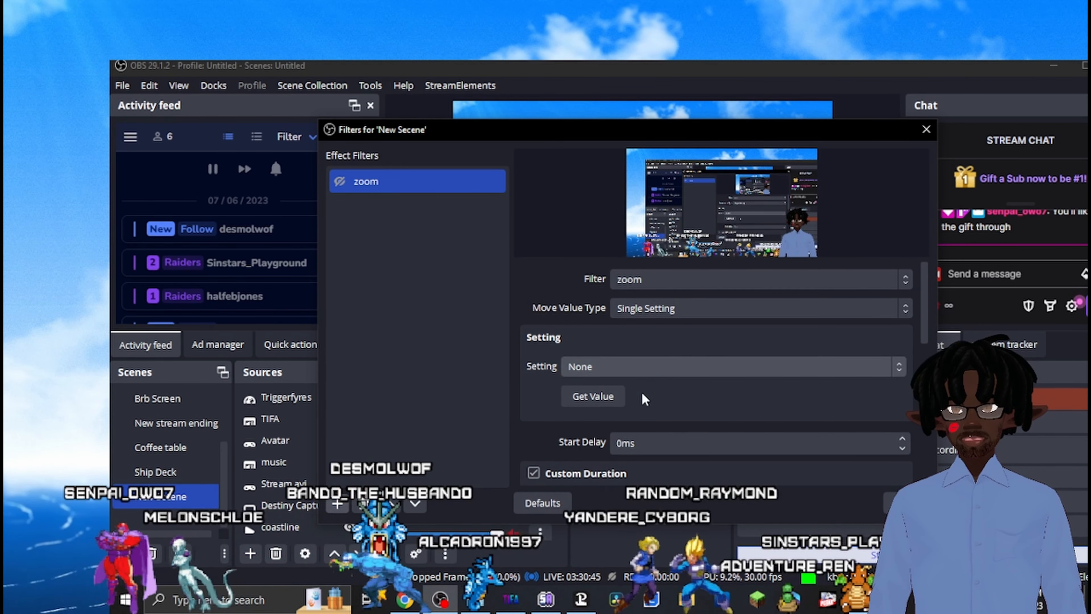
{"action": "scroll", "coordinate": [614, 397], "scroll_direction": "down", "scroll_amount": 5}
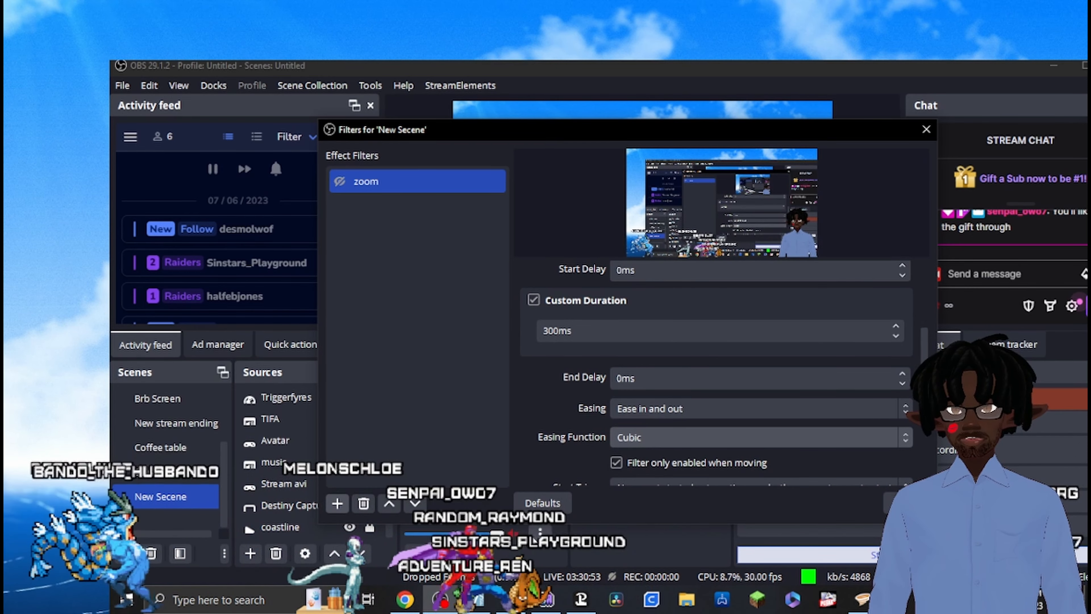
Enlarge the Avatar source to nearly the canvas height and shift it so its right edge meets the canvas edge.
{"action": "left_click_drag", "start_coordinate": [596, 134], "coordinate": [859, 363]}
{"action": "left_click", "coordinate": [306, 442]}
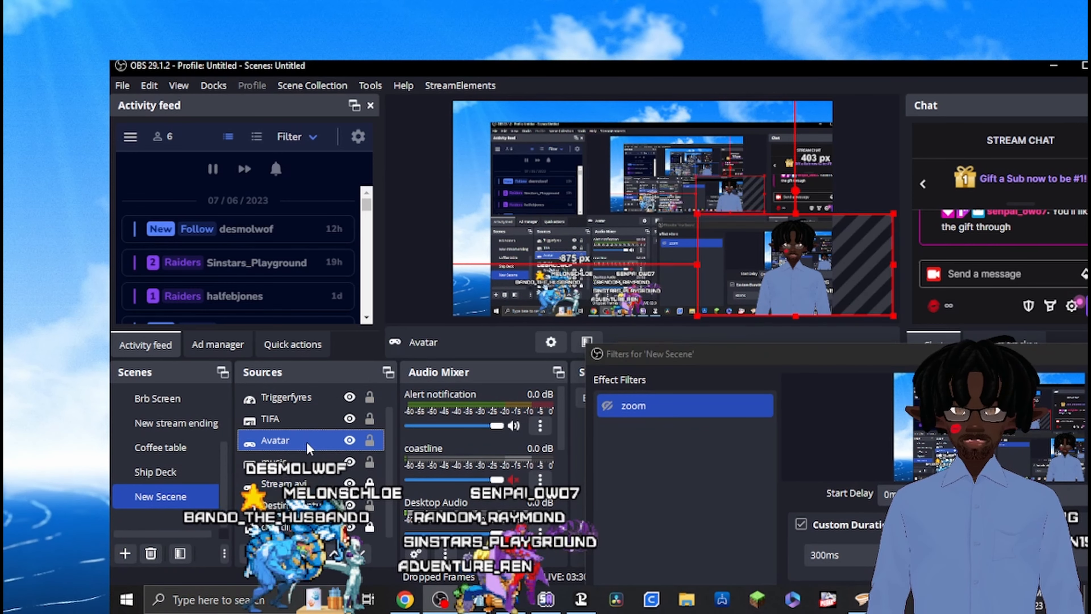
{"action": "left_click_drag", "start_coordinate": [697, 213], "coordinate": [523, 151]}
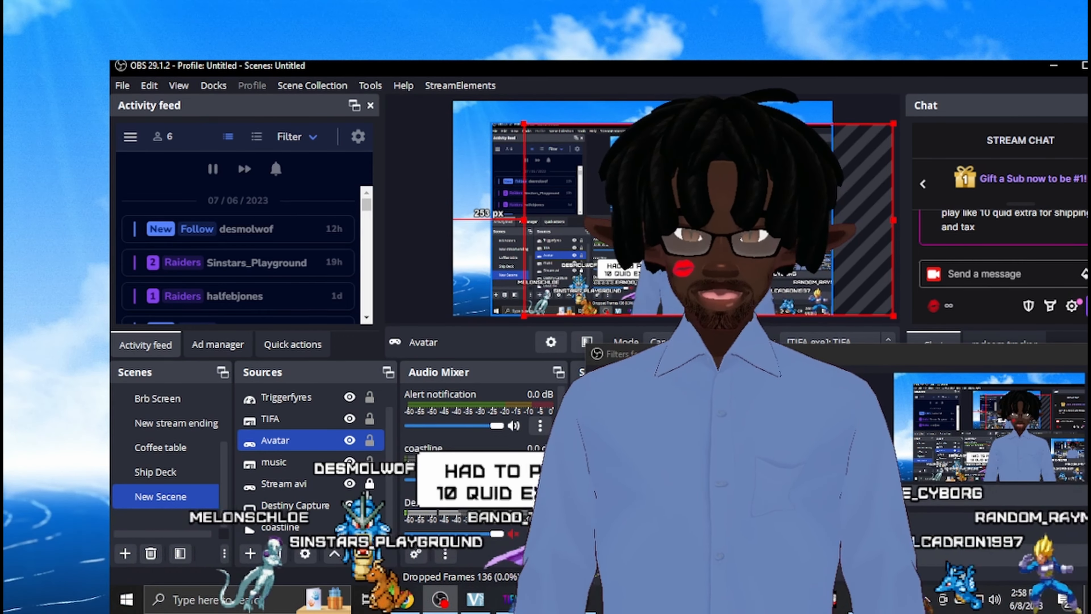
{"action": "left_click_drag", "start_coordinate": [709, 220], "coordinate": [648, 220]}
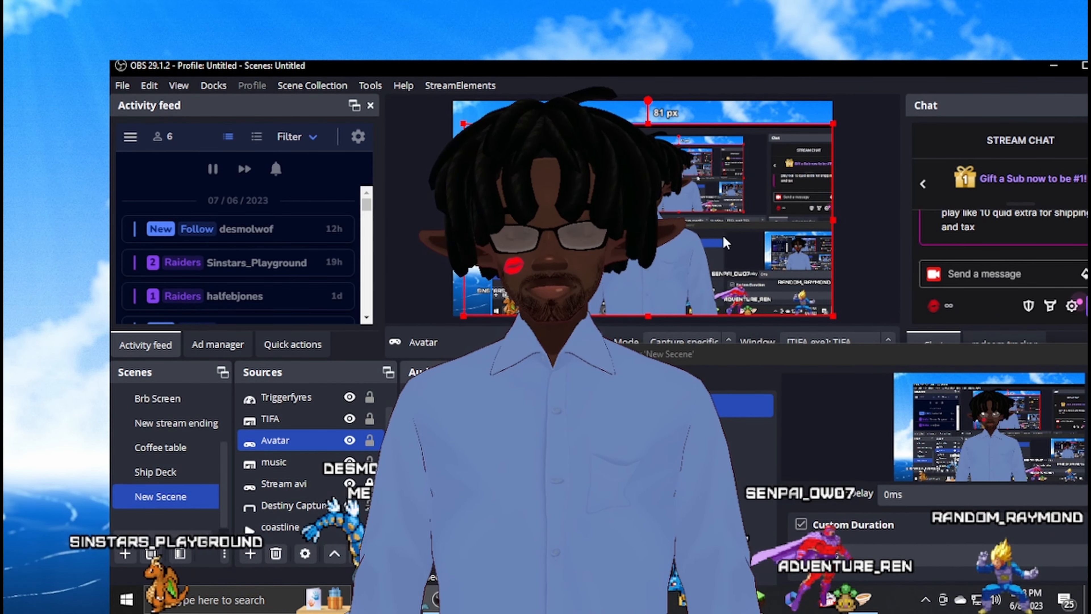
Set the zoom filter's Move Value Type to Settings.
{"action": "left_click_drag", "start_coordinate": [820, 361], "coordinate": [727, 110]}
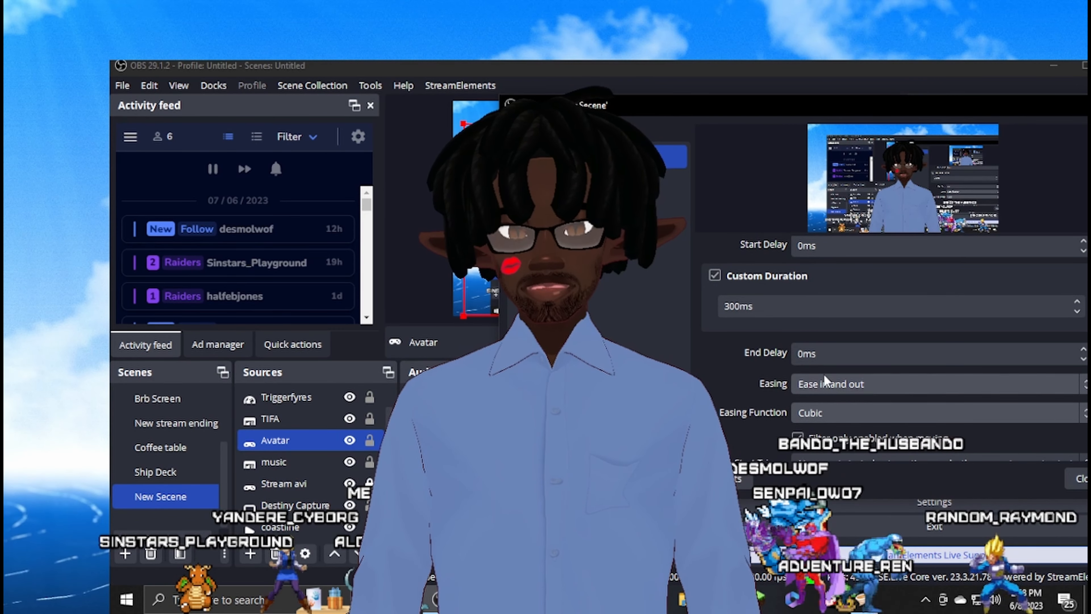
{"action": "scroll", "coordinate": [827, 339], "scroll_direction": "up", "scroll_amount": 3}
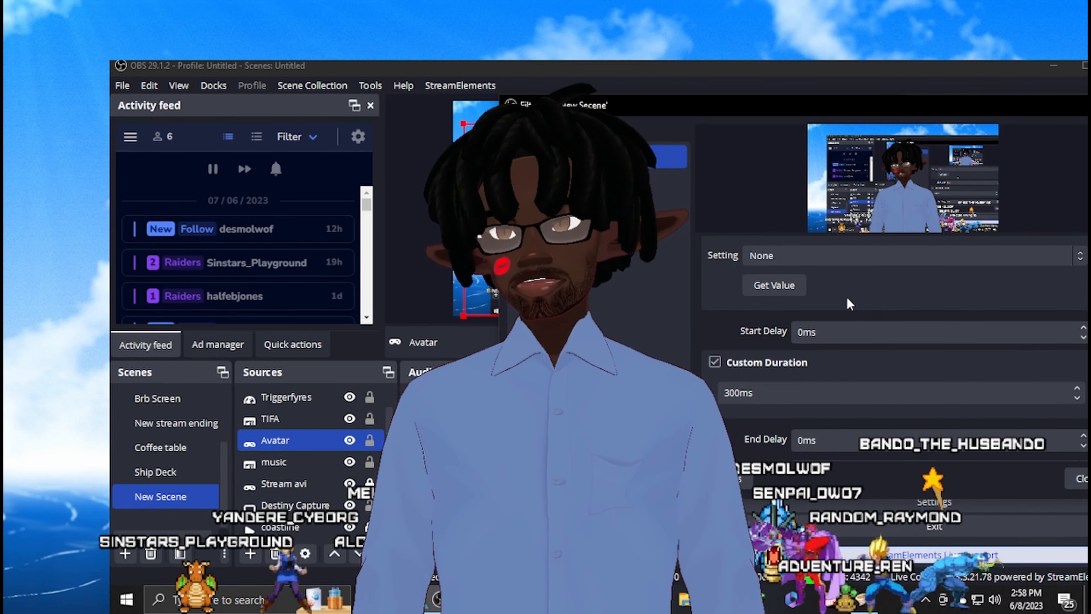
{"action": "scroll", "coordinate": [792, 281], "scroll_direction": "up", "scroll_amount": 2}
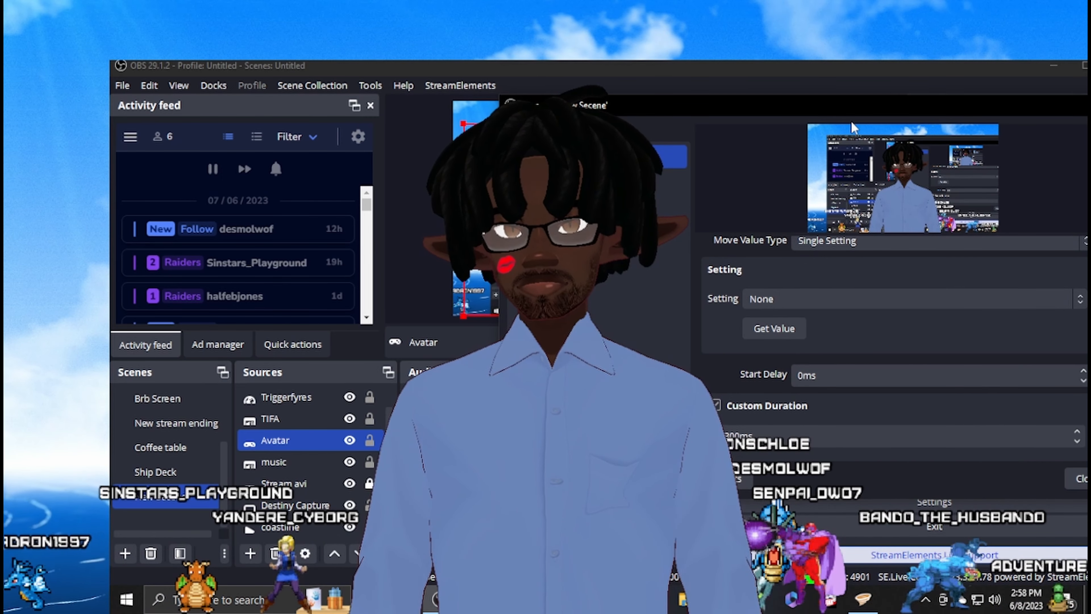
{"action": "left_click_drag", "start_coordinate": [850, 110], "coordinate": [623, 107]}
{"action": "scroll", "coordinate": [779, 338], "scroll_direction": "down", "scroll_amount": 5}
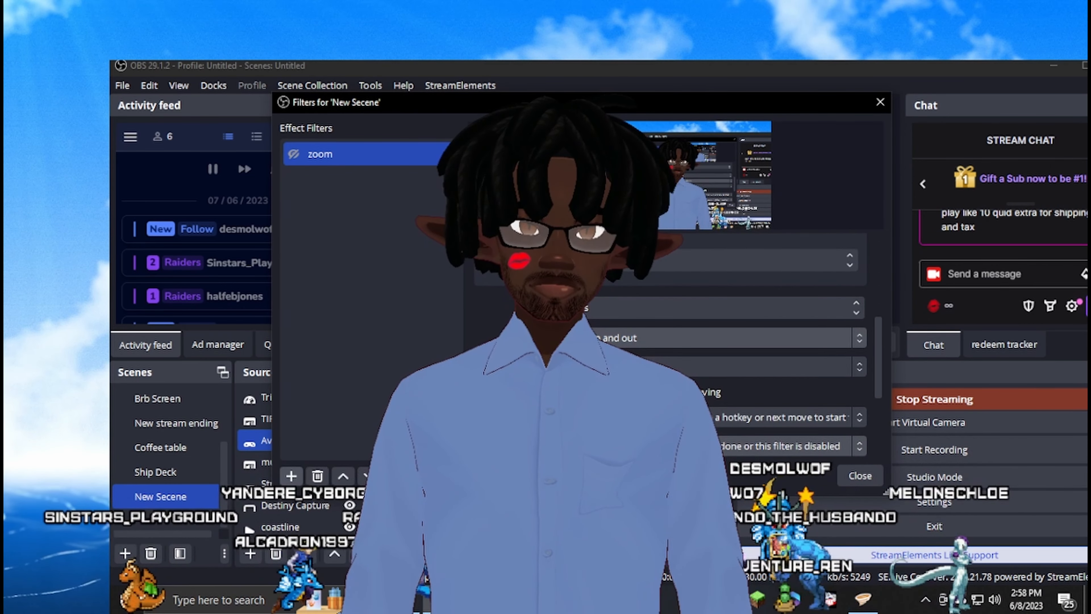
{"action": "scroll", "coordinate": [779, 338], "scroll_direction": "up", "scroll_amount": 2}
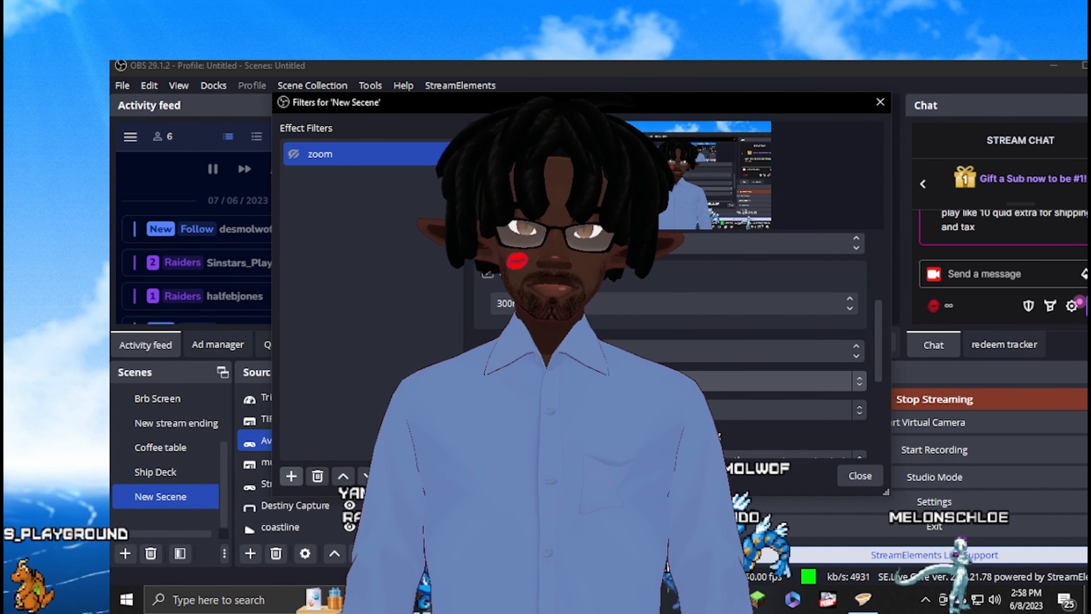
{"action": "scroll", "coordinate": [634, 299], "scroll_direction": "up", "scroll_amount": 3}
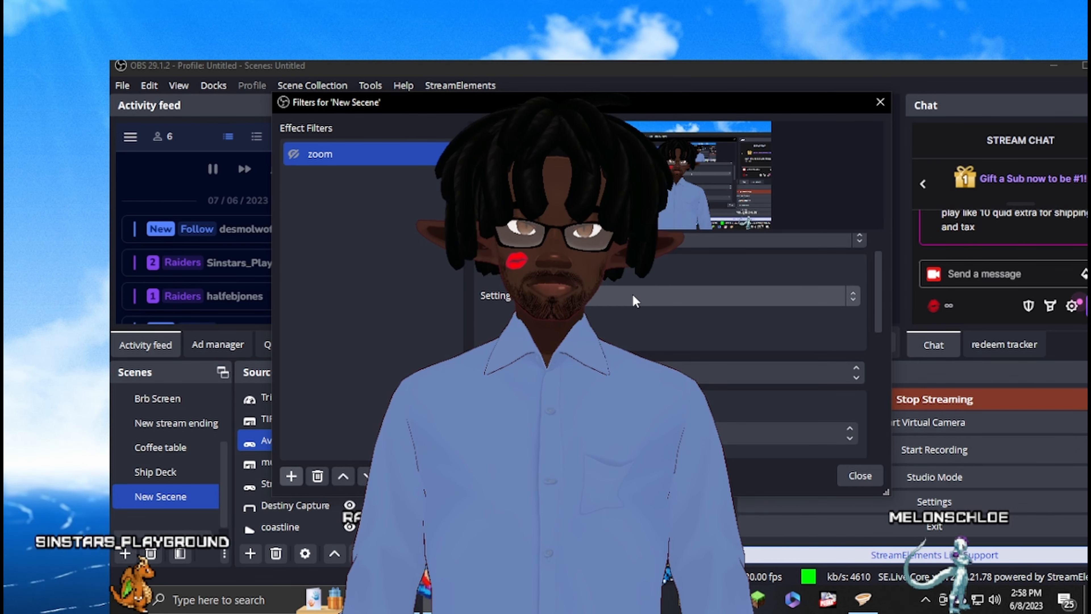
{"action": "left_click", "coordinate": [632, 296]}
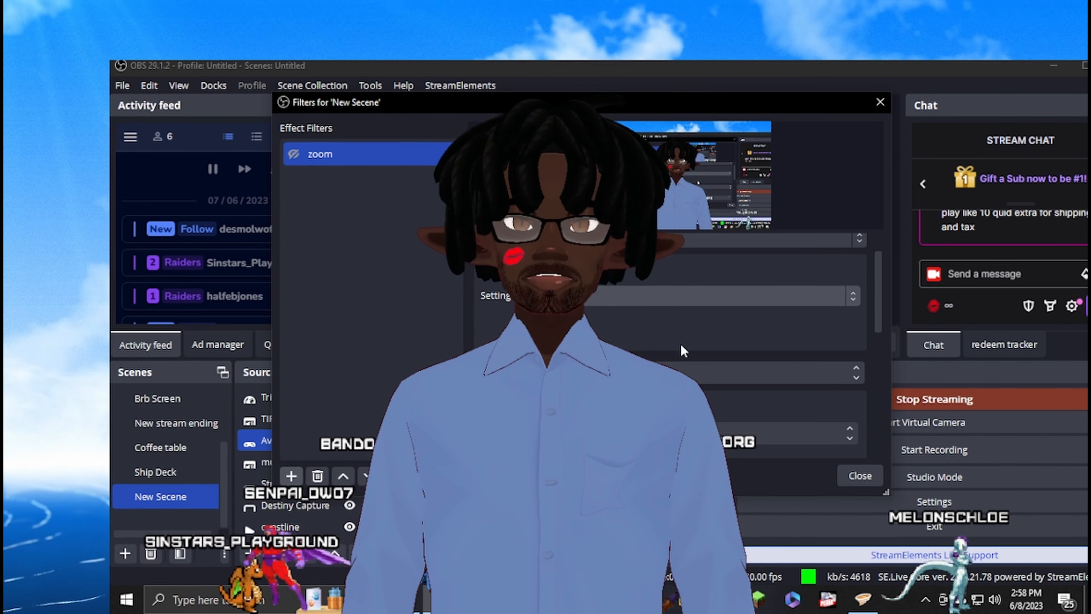
{"action": "scroll", "coordinate": [680, 344], "scroll_direction": "up", "scroll_amount": 1}
{"action": "left_click", "coordinate": [670, 287]}
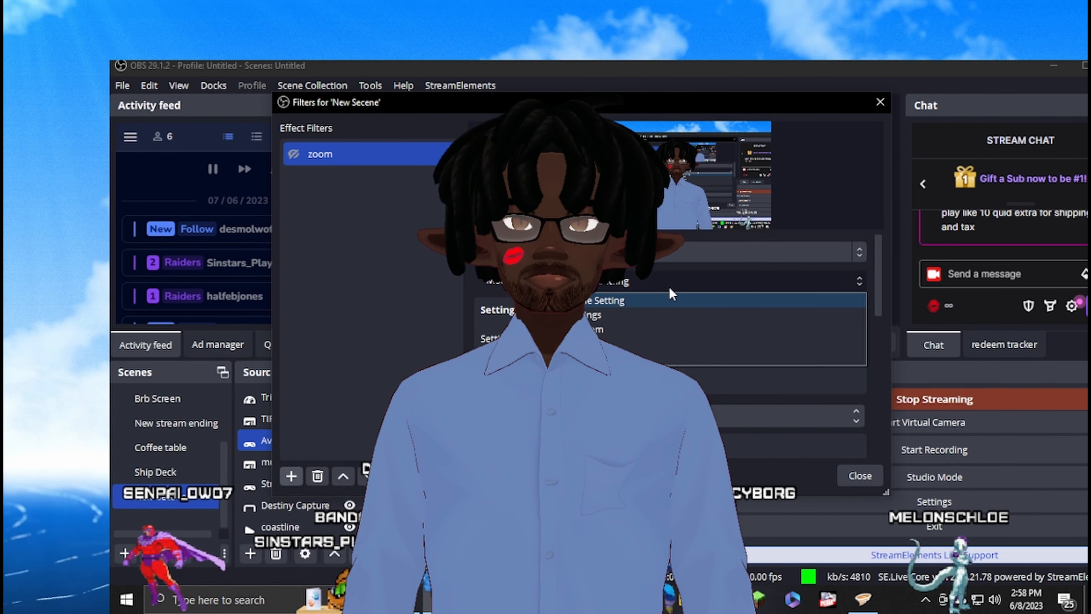
{"action": "left_click", "coordinate": [646, 318]}
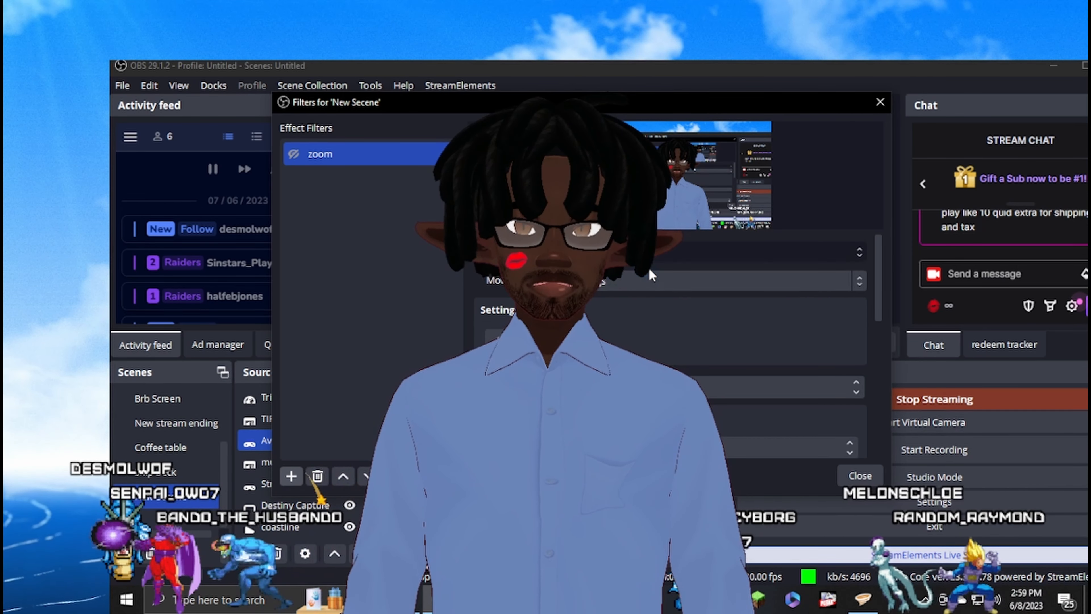
Remove the zoom filter from the New Secene scene and look through the available effect filter types.
{"action": "right_click", "coordinate": [360, 161]}
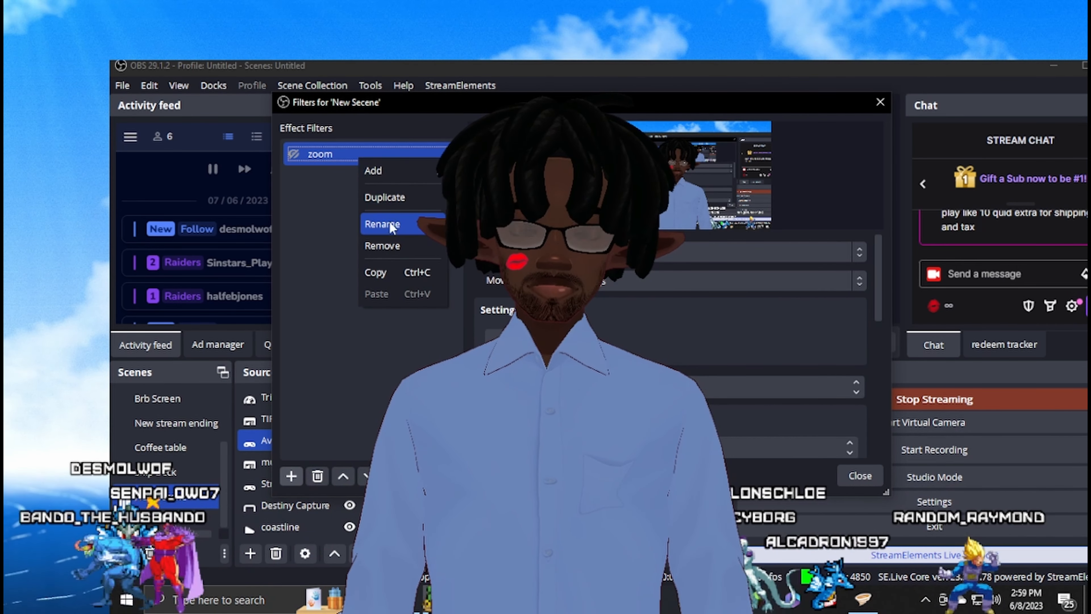
{"action": "left_click", "coordinate": [385, 246]}
{"action": "left_click", "coordinate": [607, 315]}
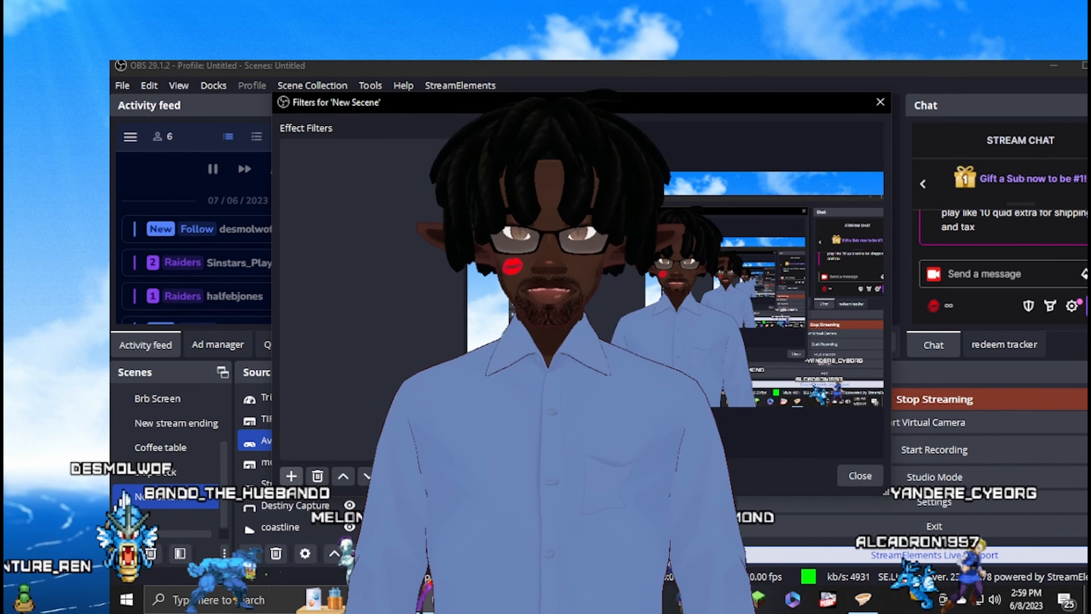
{"action": "left_click", "coordinate": [291, 475]}
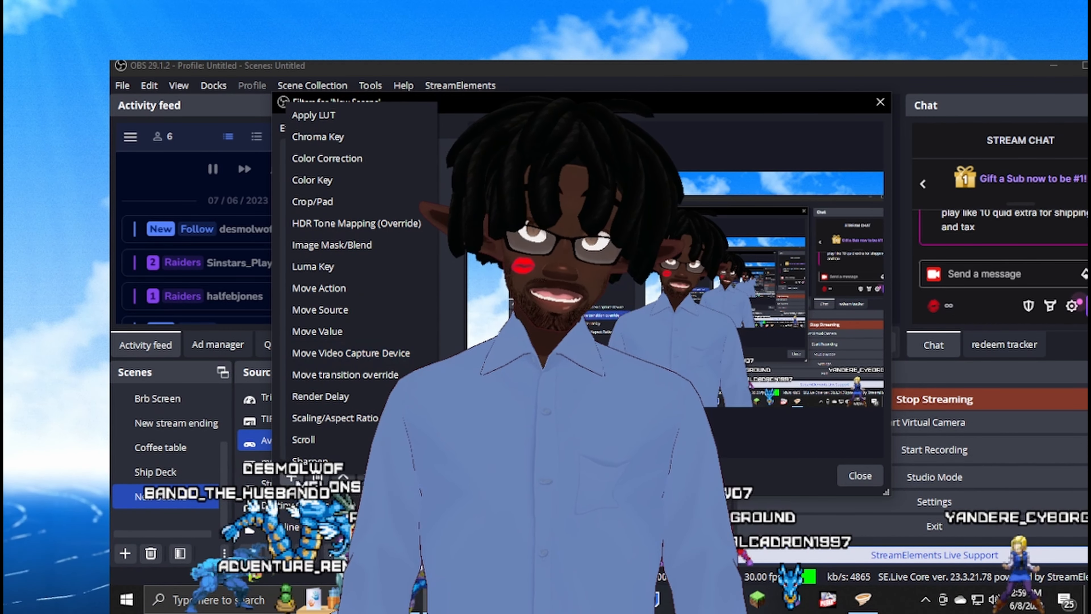
{"action": "left_click", "coordinate": [882, 502]}
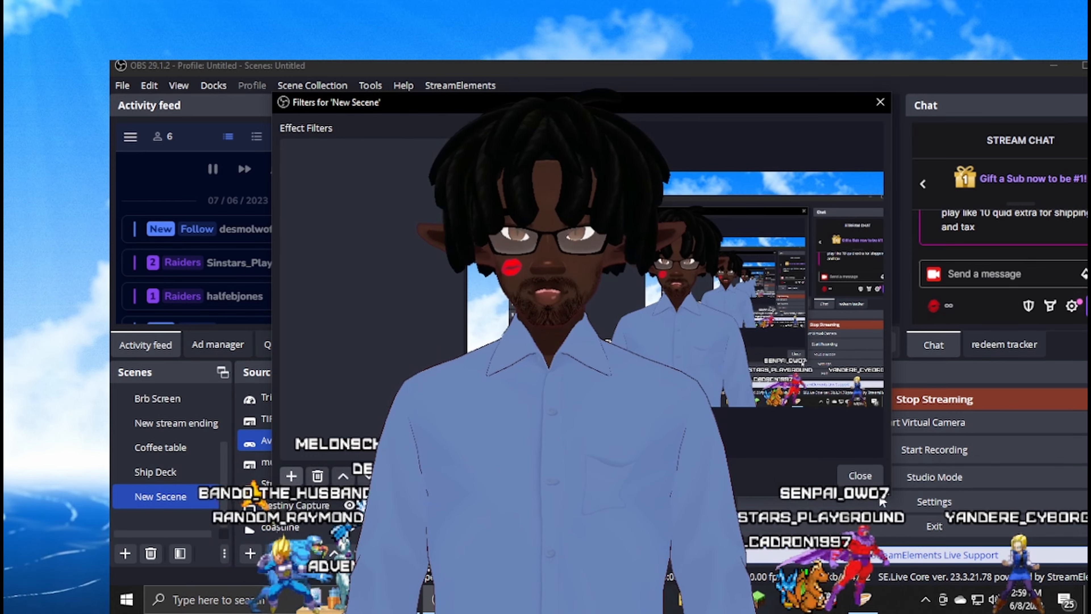
Close the scene filters, shrink the Avatar source to about half scale and place it in the preview's lower-right corner.
{"action": "left_click", "coordinate": [860, 475]}
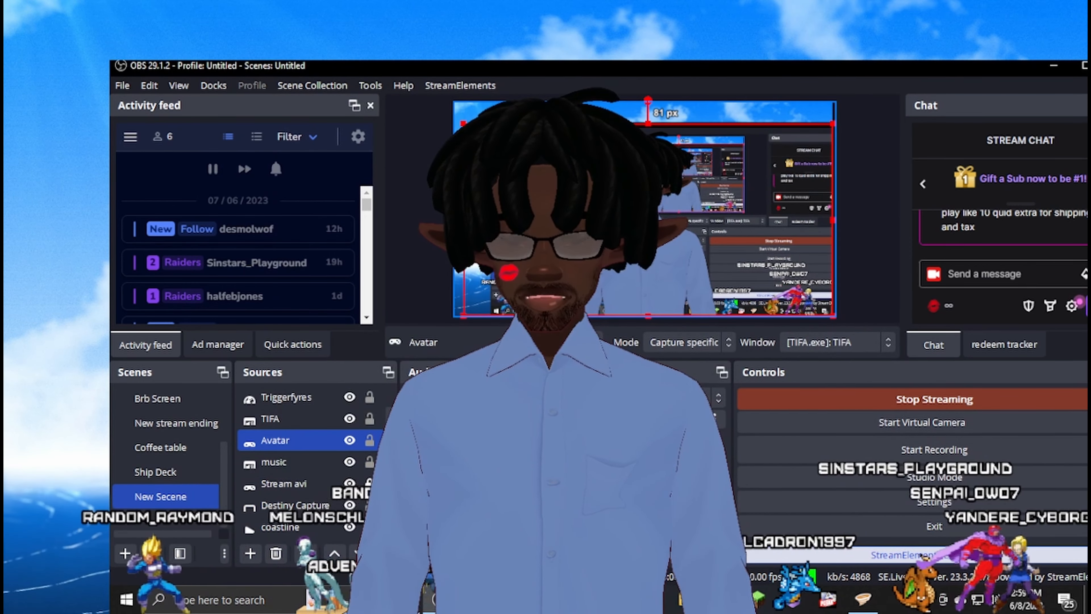
{"action": "left_click_drag", "start_coordinate": [463, 124], "coordinate": [647, 219]}
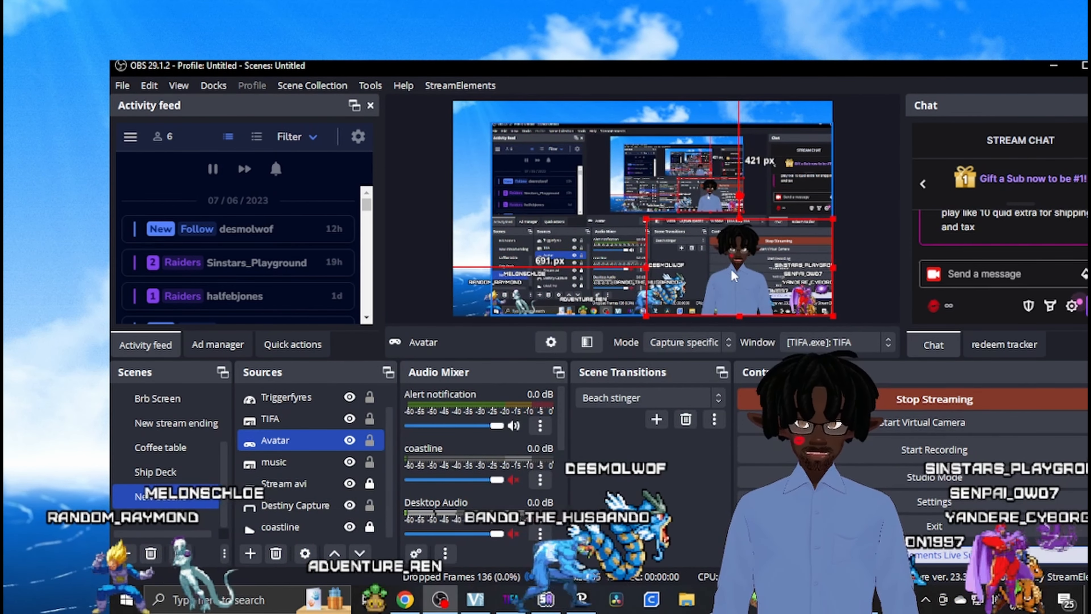
{"action": "left_click_drag", "start_coordinate": [735, 275], "coordinate": [783, 271]}
Switch to Chrome and check the YouTube tutorial on creating a zoom effect in OBS outside full screen.
{"action": "left_click", "coordinate": [405, 600]}
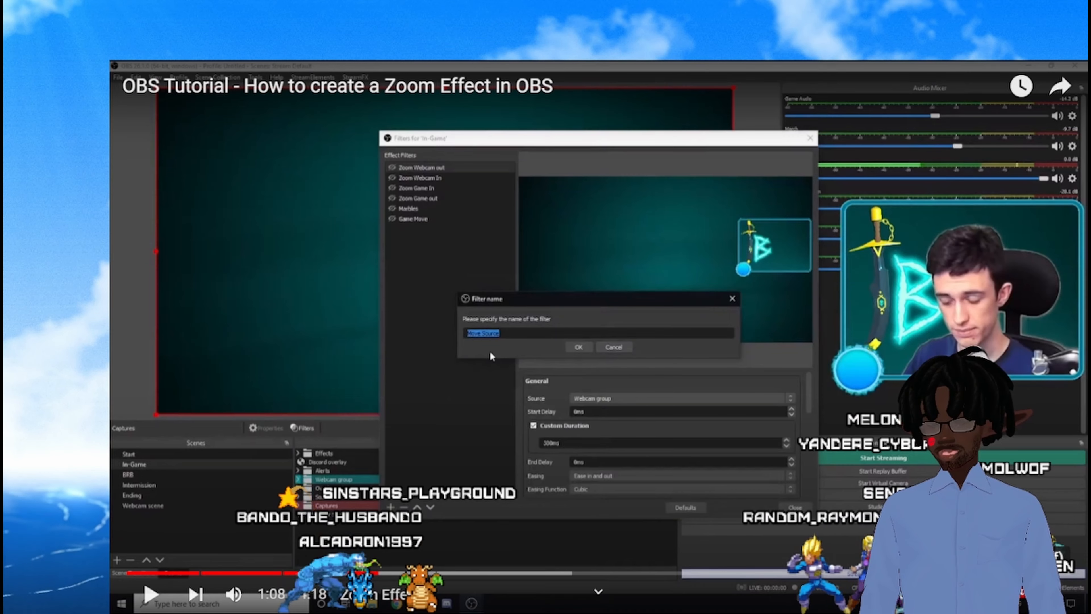
{"action": "key", "text": "Escape"}
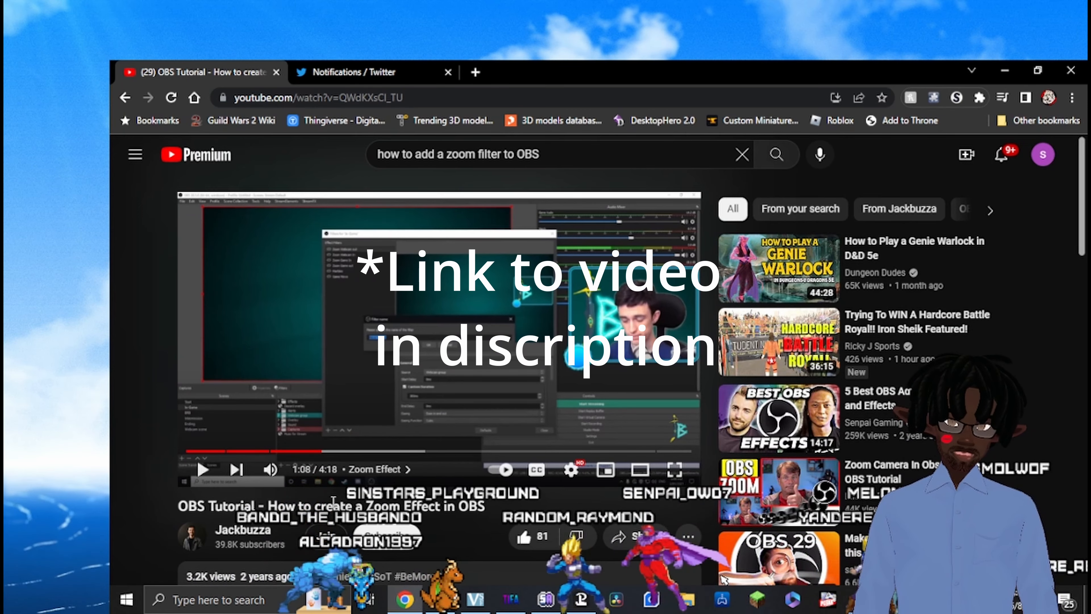
{"action": "scroll", "coordinate": [828, 281], "scroll_direction": "down", "scroll_amount": 5}
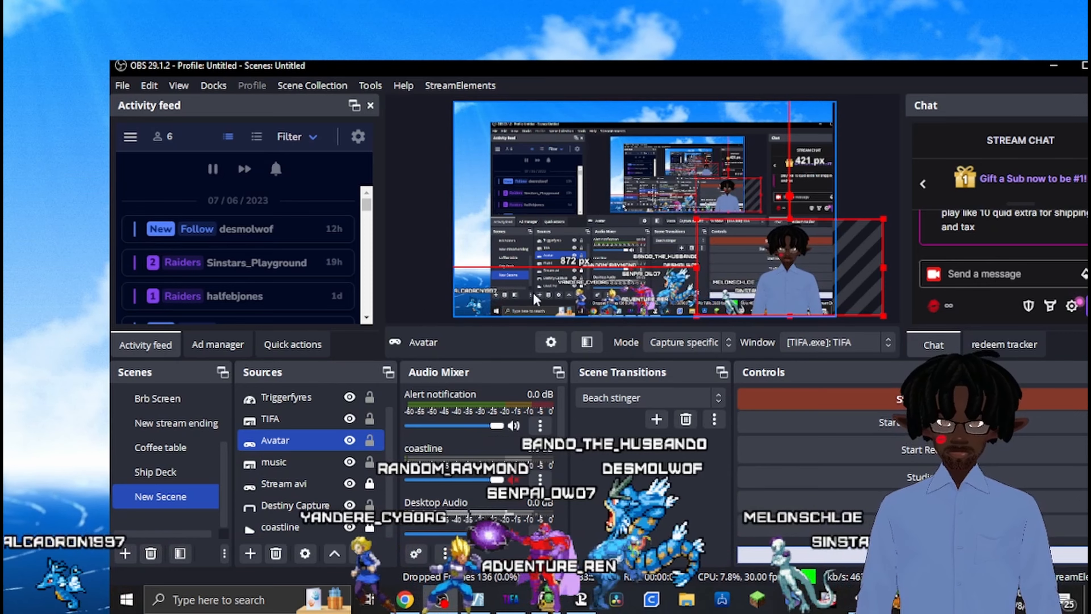
Add a Move Source effect filter named "Bando zoom" to the New Secene scene.
{"action": "left_click", "coordinate": [125, 553]}
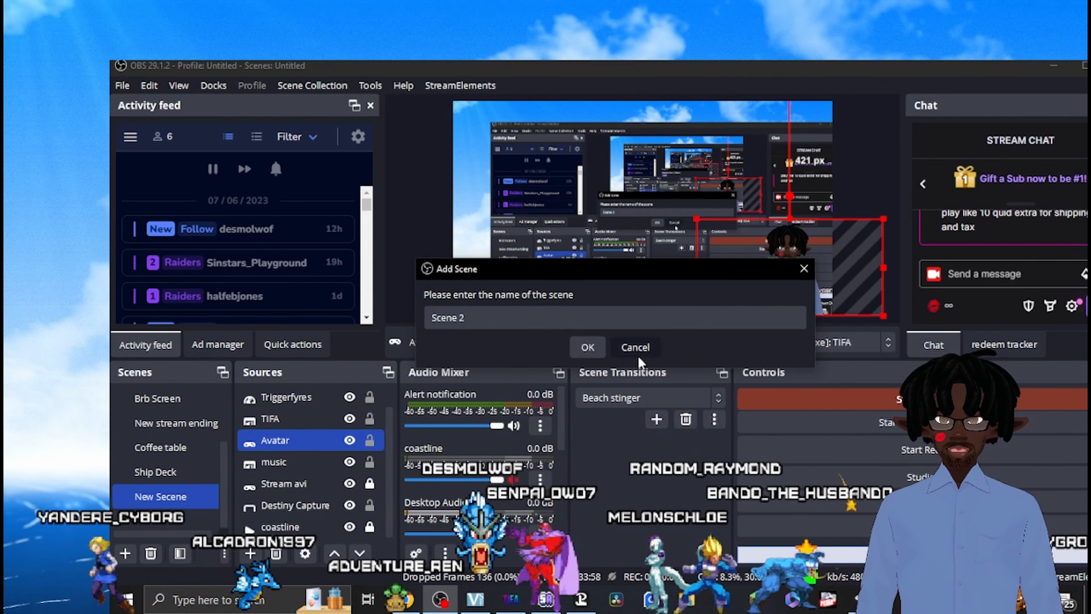
{"action": "left_click", "coordinate": [635, 347]}
{"action": "left_click", "coordinate": [180, 553]}
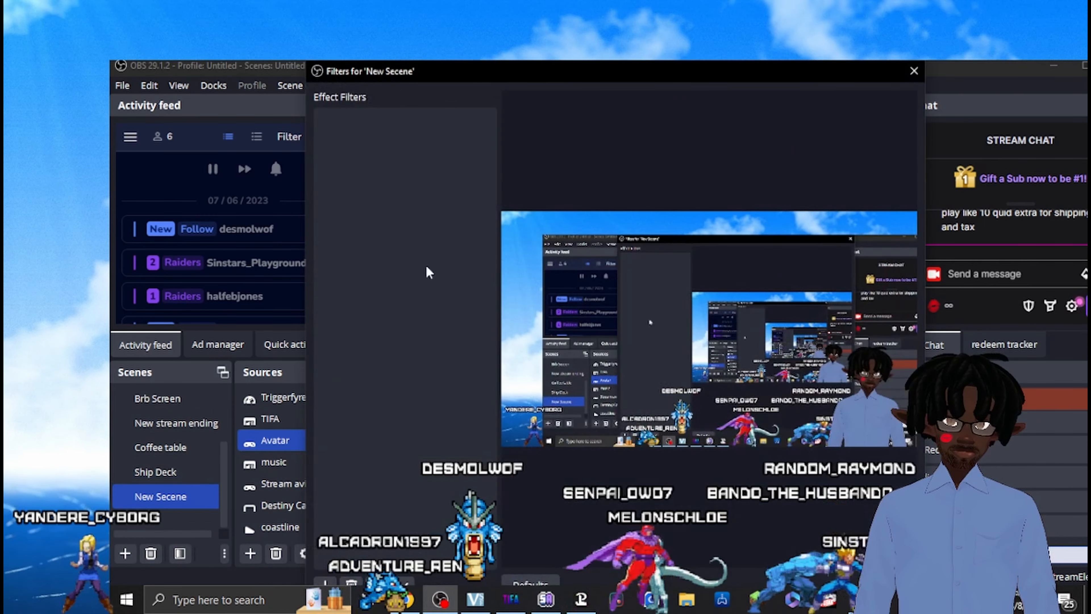
{"action": "left_click_drag", "start_coordinate": [531, 77], "coordinate": [537, 144]}
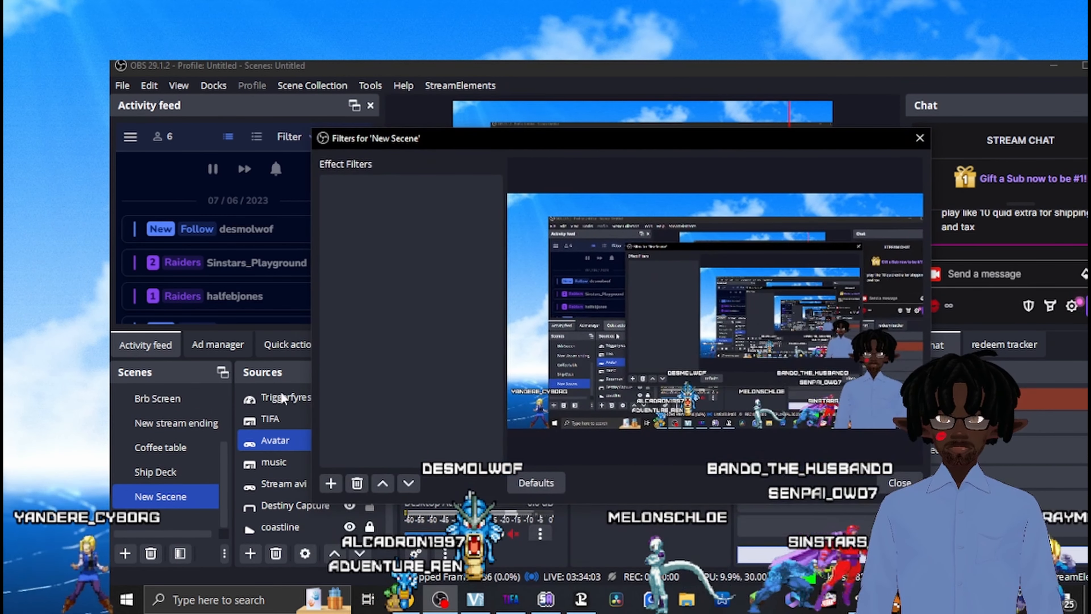
{"action": "left_click", "coordinate": [330, 485]}
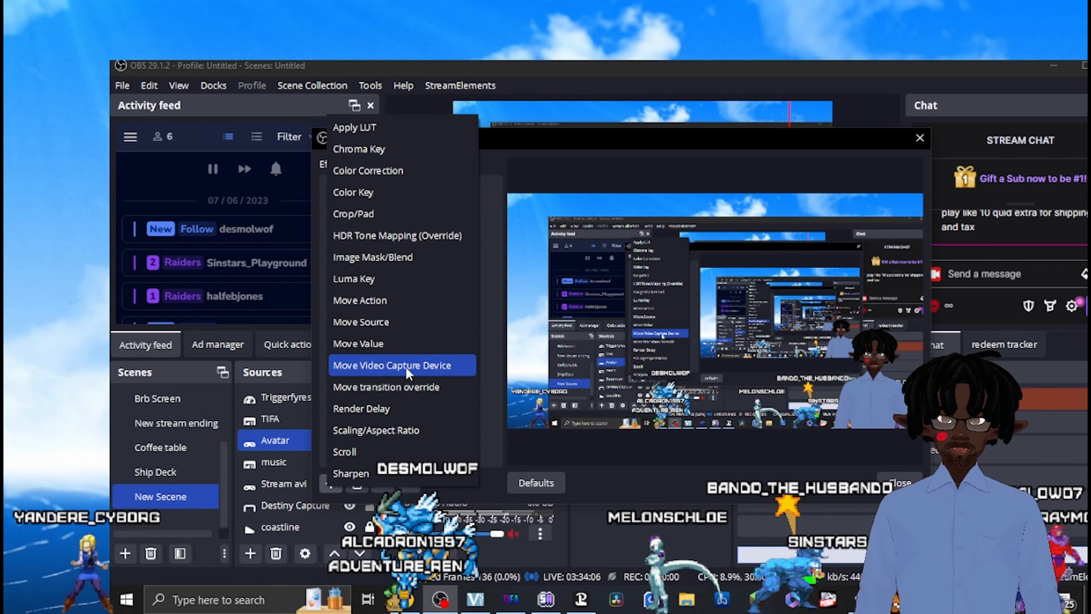
{"action": "left_click", "coordinate": [400, 325]}
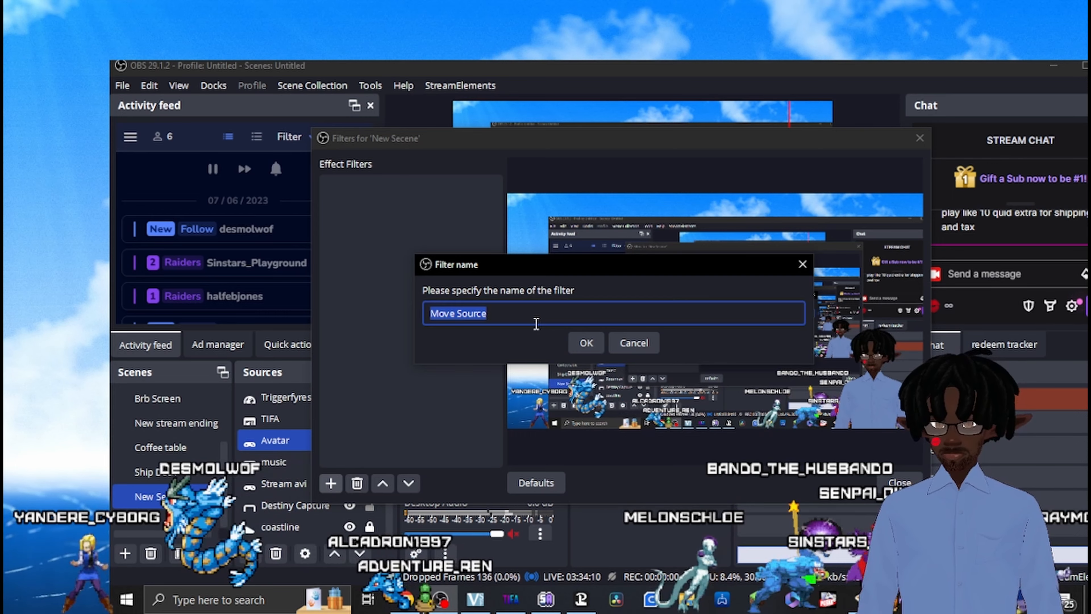
{"action": "key", "text": "BackSpace"}
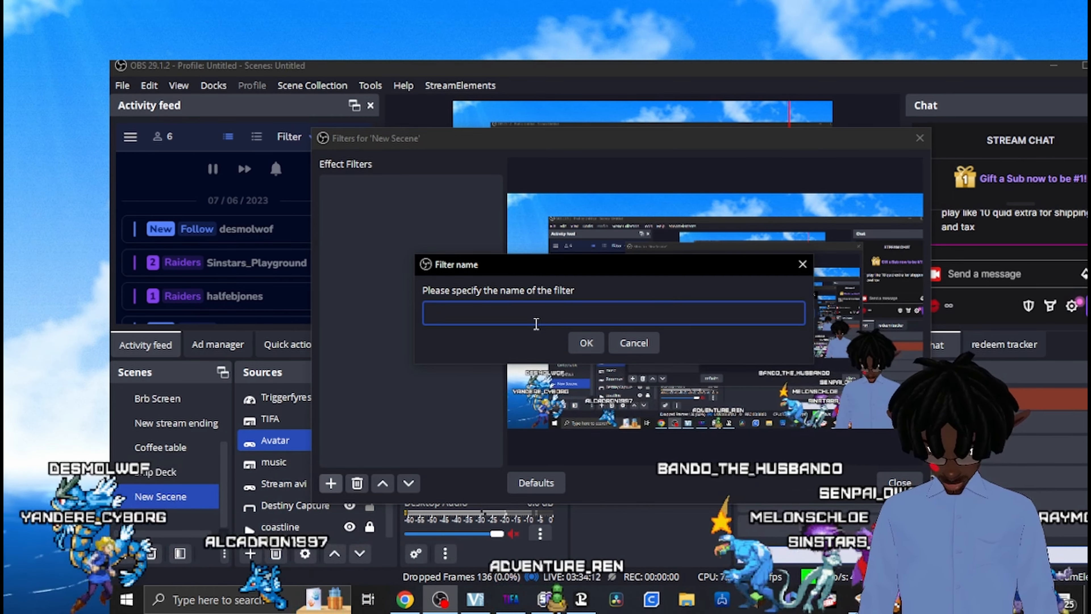
{"action": "type", "text": "Bando zoo"}
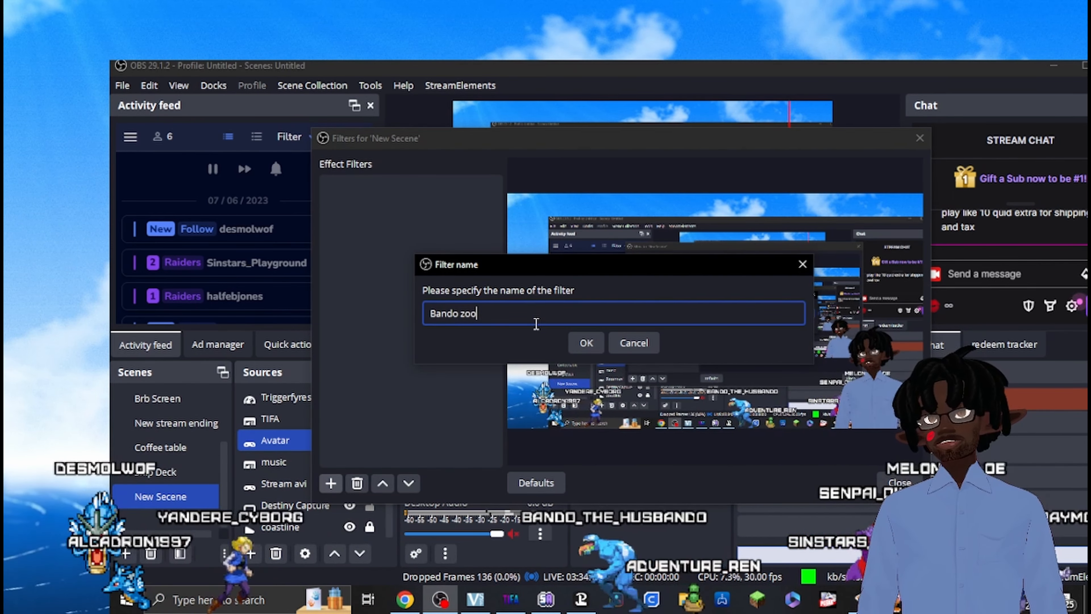
{"action": "type", "text": "m"}
{"action": "left_click", "coordinate": [573, 341]}
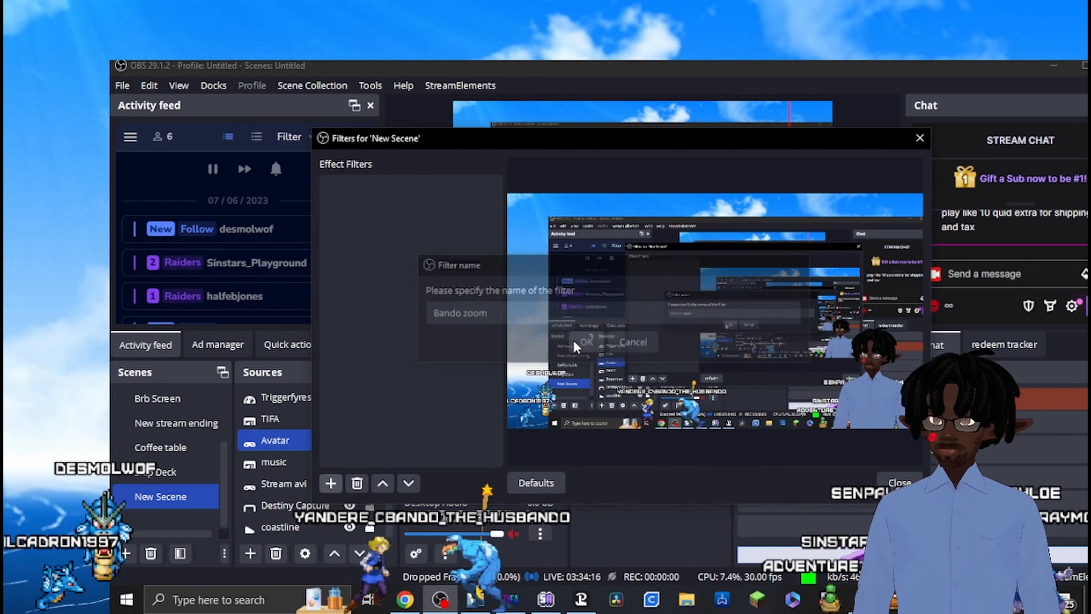
Set the Bando zoom filter's source to Avatar and review its duration, easing and transform settings.
{"action": "left_click", "coordinate": [623, 320]}
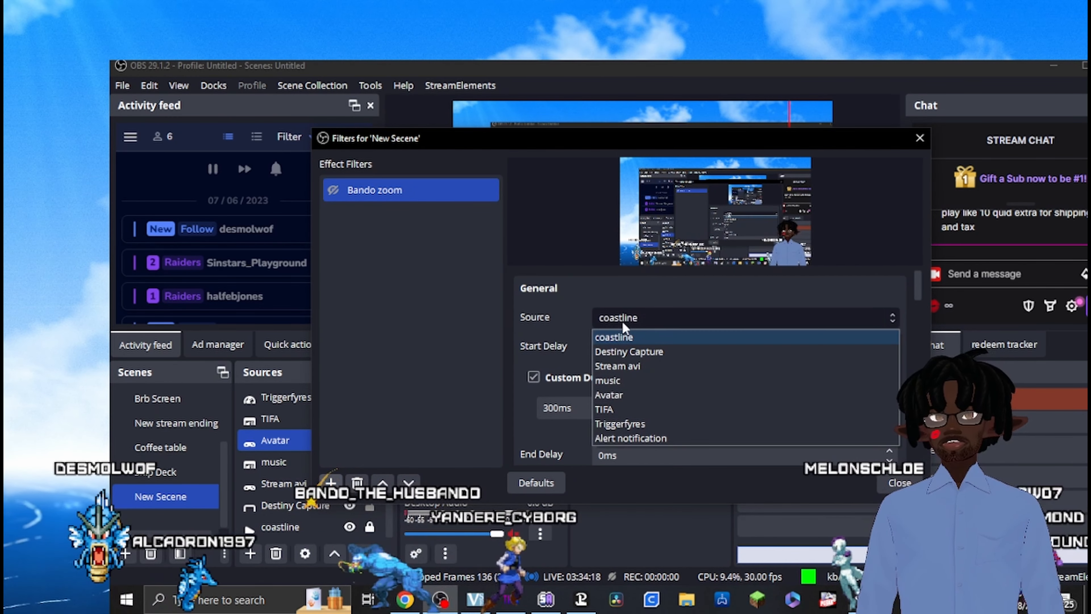
{"action": "left_click", "coordinate": [638, 394]}
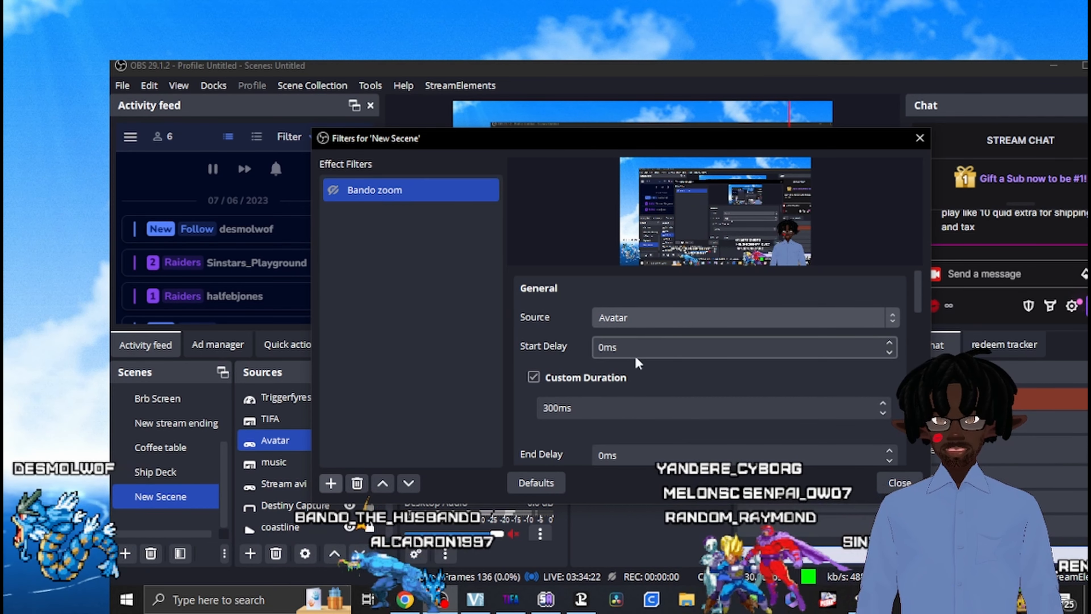
{"action": "scroll", "coordinate": [637, 358], "scroll_direction": "down", "scroll_amount": 3}
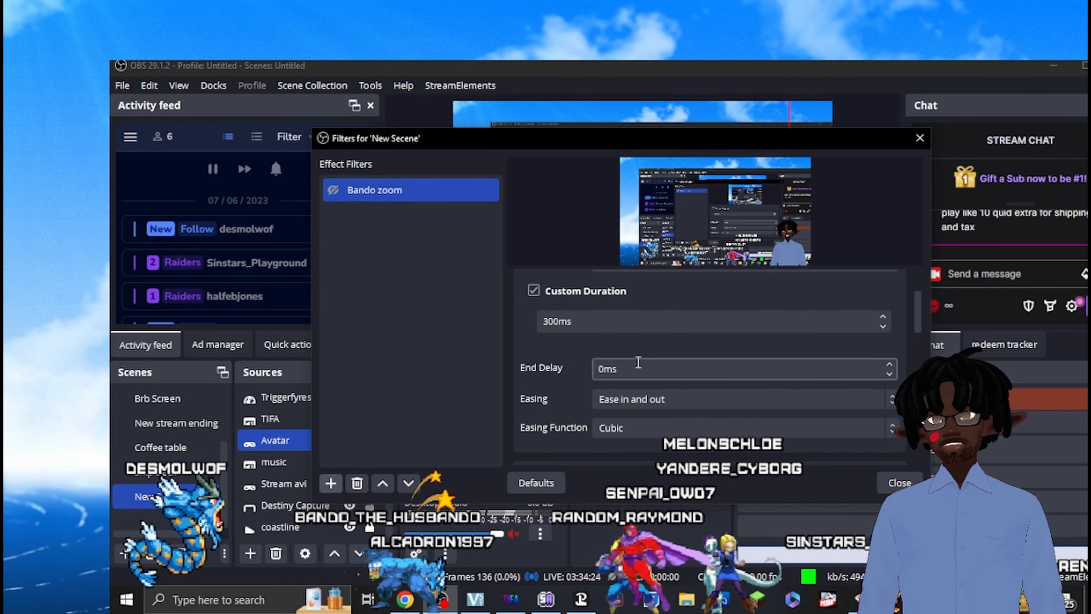
{"action": "scroll", "coordinate": [661, 374], "scroll_direction": "down", "scroll_amount": 2}
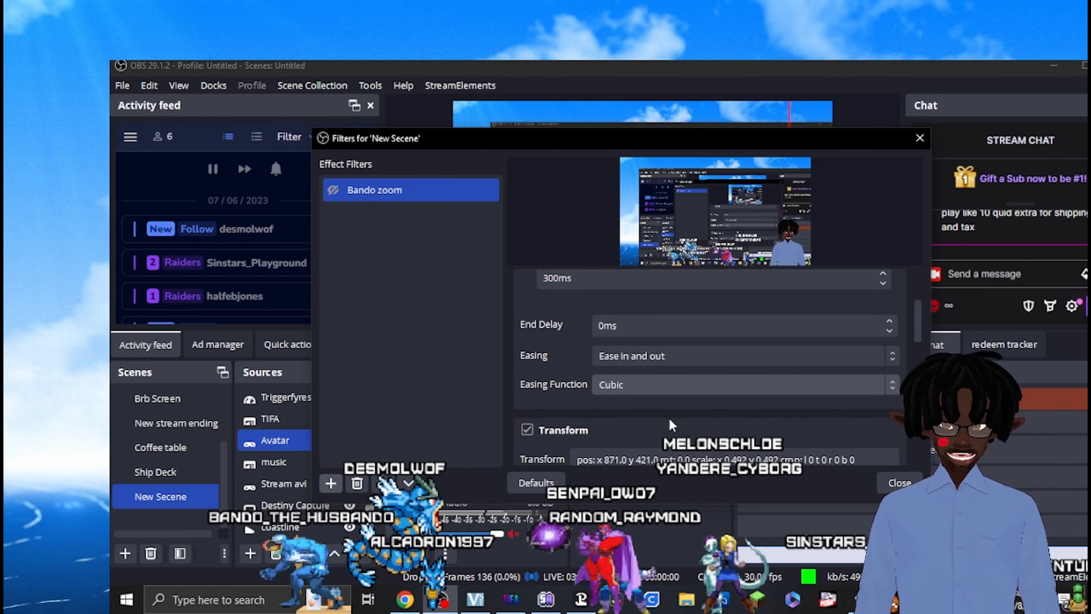
{"action": "scroll", "coordinate": [673, 389], "scroll_direction": "down", "scroll_amount": 3}
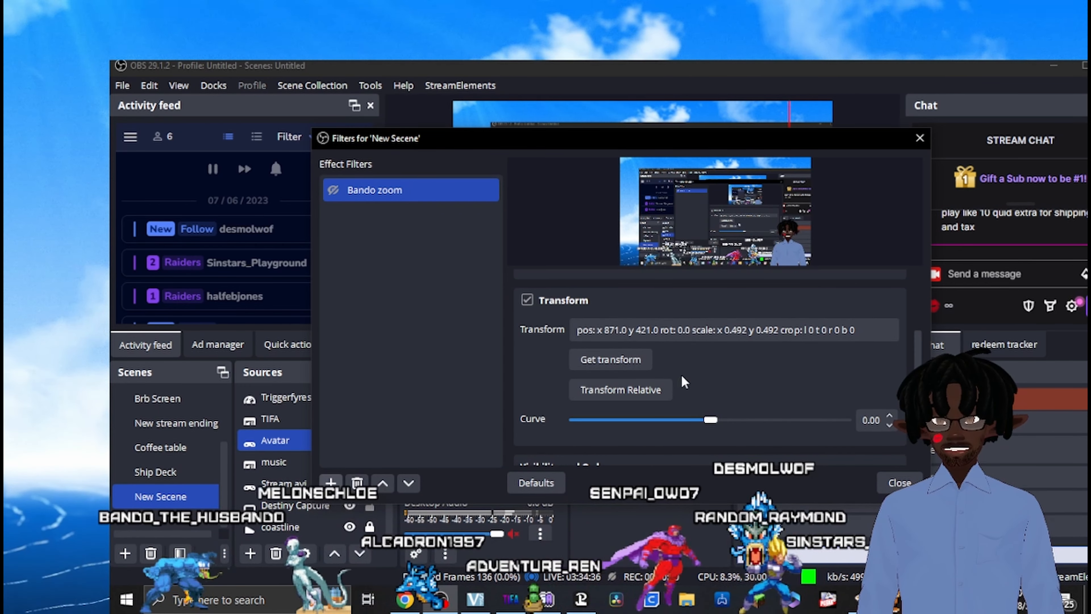
Switch to Chrome to adjust the volume of the playing YouTube video, and return to OBS.
{"action": "left_click", "coordinate": [404, 599]}
{"action": "left_click_drag", "start_coordinate": [295, 471], "coordinate": [296, 475]}
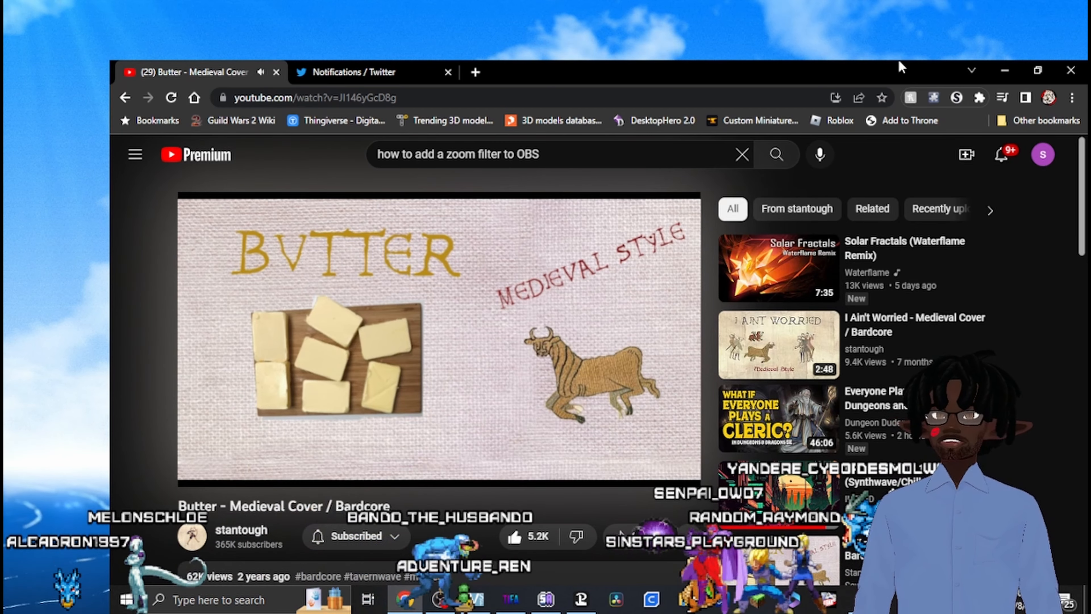
{"action": "left_click", "coordinate": [1002, 62]}
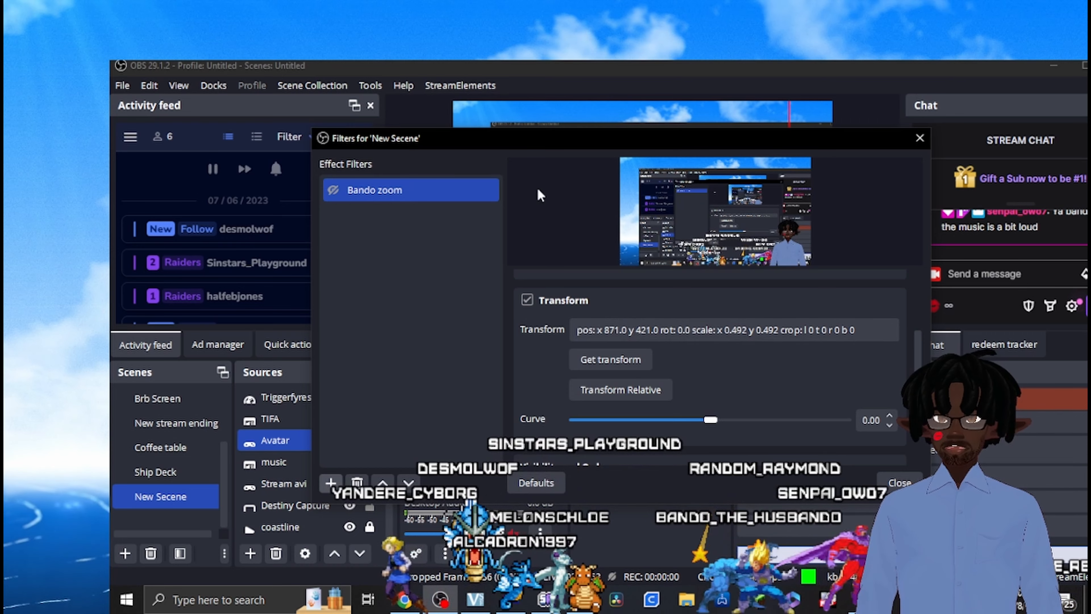
Enlarge the Avatar source to a close-up at about 1.5 scale in the preview and put Destiny Capture above it in the source order.
{"action": "left_click_drag", "start_coordinate": [507, 135], "coordinate": [795, 371]}
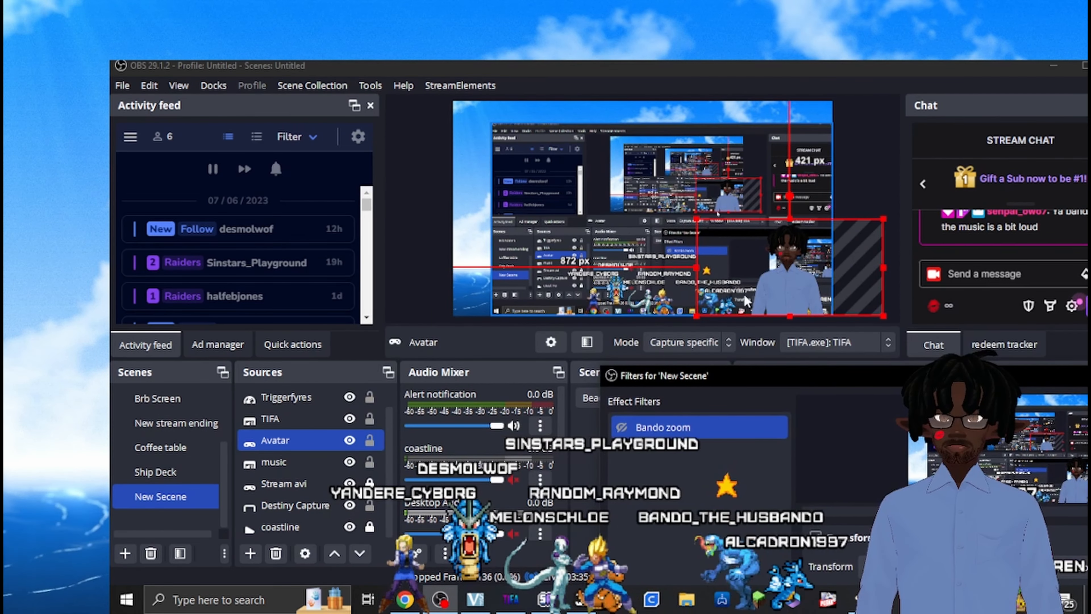
{"action": "left_click_drag", "start_coordinate": [696, 218], "coordinate": [440, 122]}
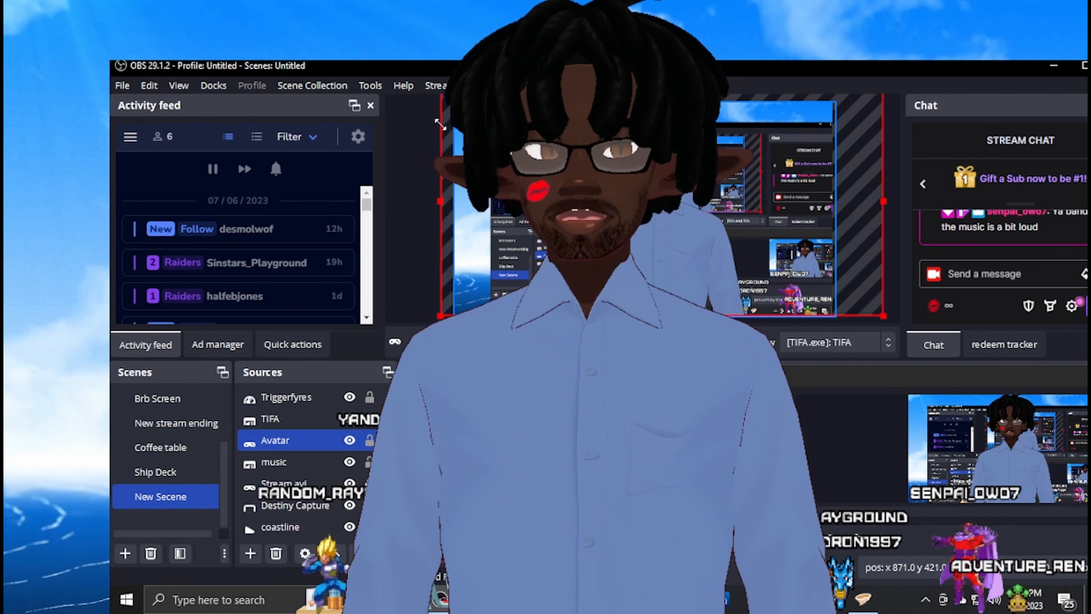
{"action": "left_click_drag", "start_coordinate": [677, 212], "coordinate": [736, 288]}
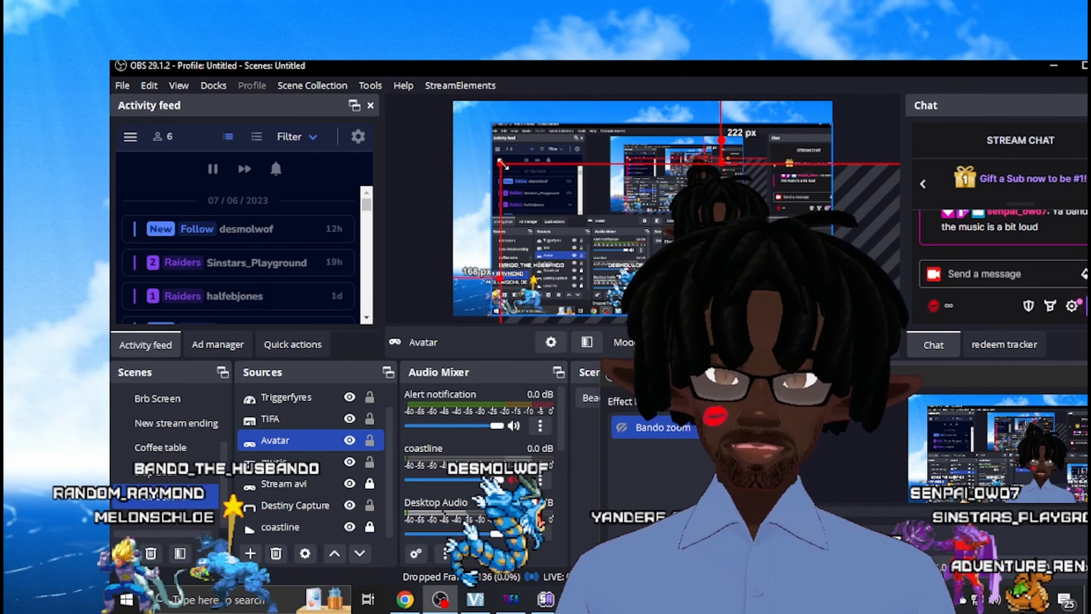
{"action": "left_click_drag", "start_coordinate": [500, 163], "coordinate": [378, 115]}
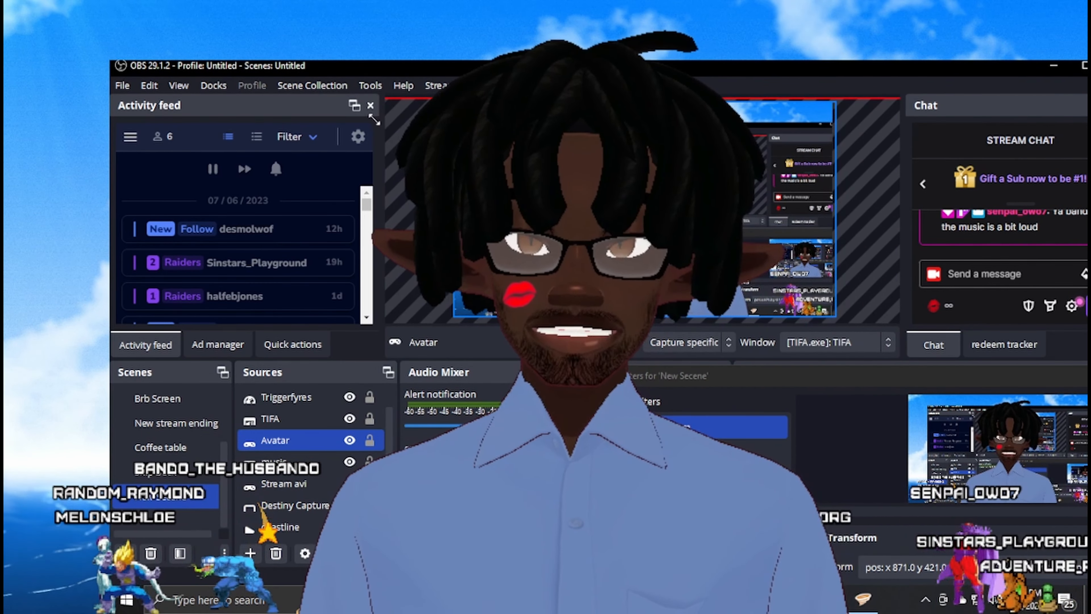
{"action": "left_click_drag", "start_coordinate": [537, 193], "coordinate": [545, 201]}
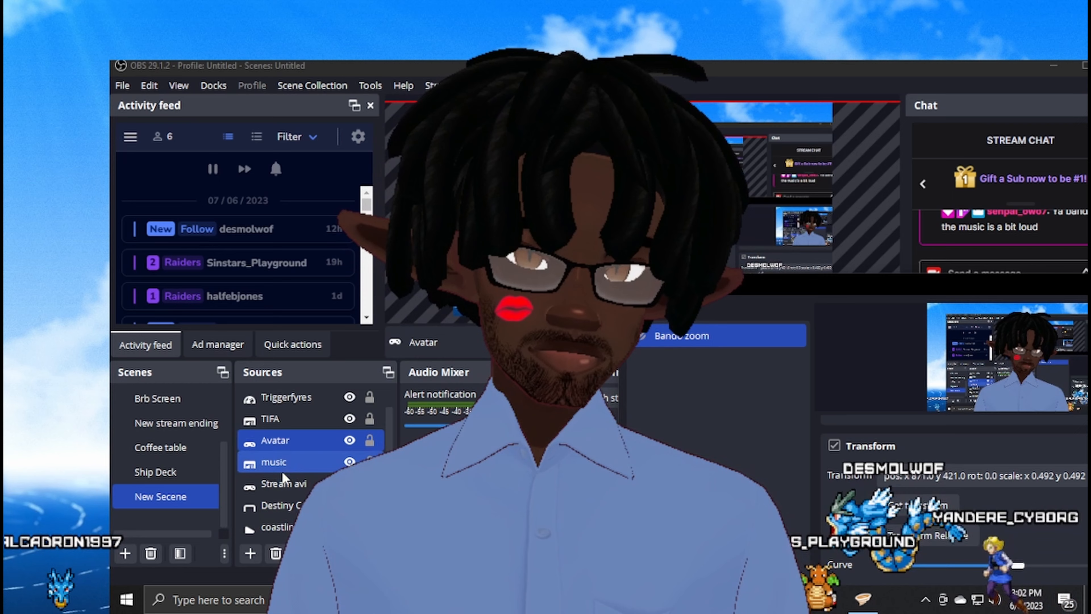
{"action": "left_click_drag", "start_coordinate": [288, 502], "coordinate": [289, 430]}
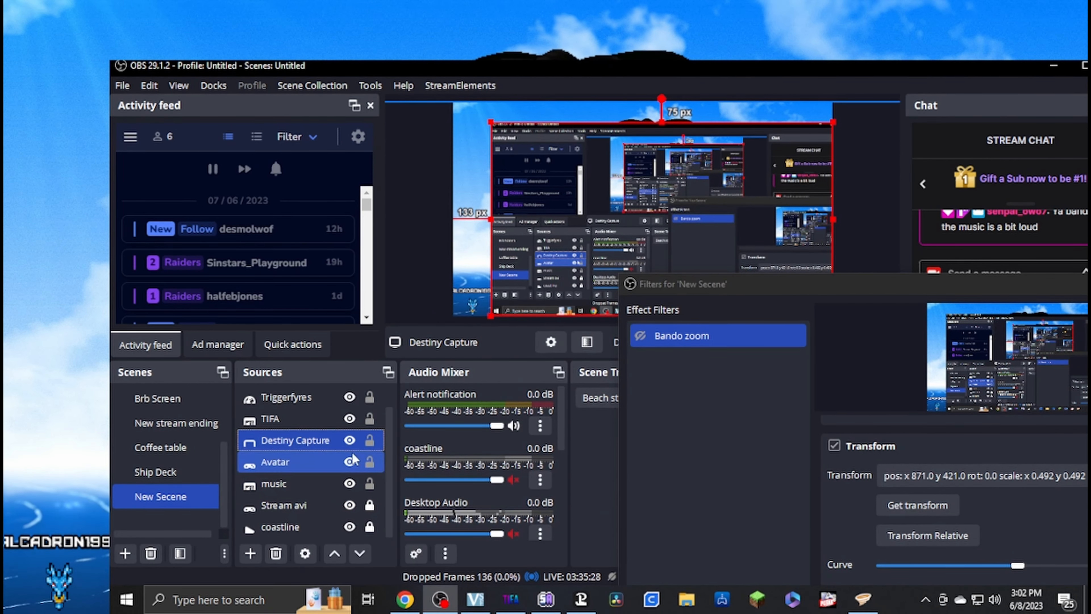
Load the enlarged Avatar's current transform into the Bando zoom filter, review the remaining settings, start the move and close the filters.
{"action": "left_click_drag", "start_coordinate": [857, 293], "coordinate": [503, 189]}
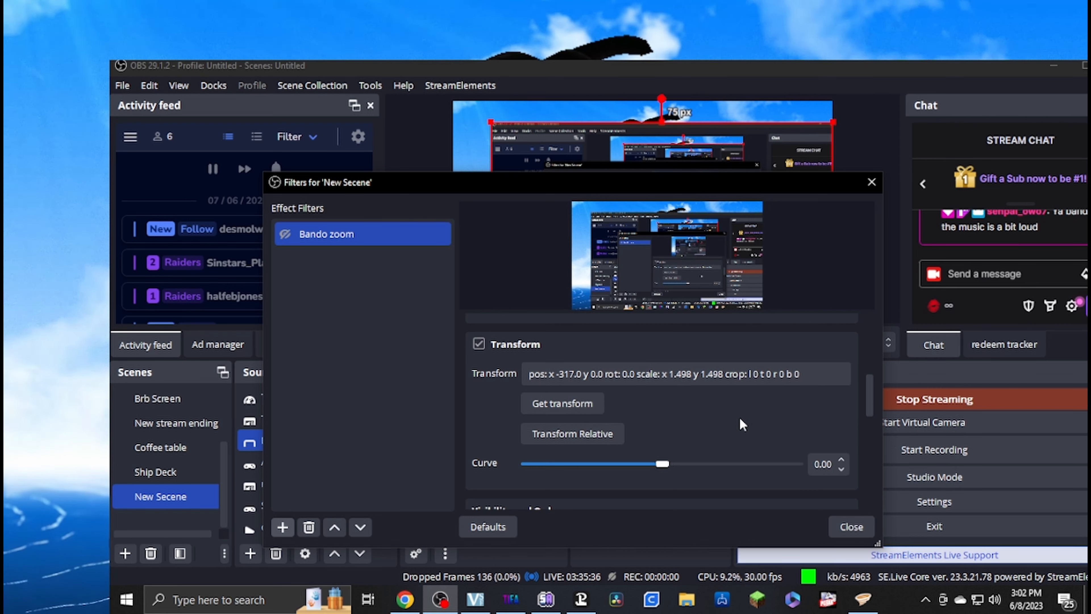
{"action": "scroll", "coordinate": [743, 424], "scroll_direction": "down", "scroll_amount": 3}
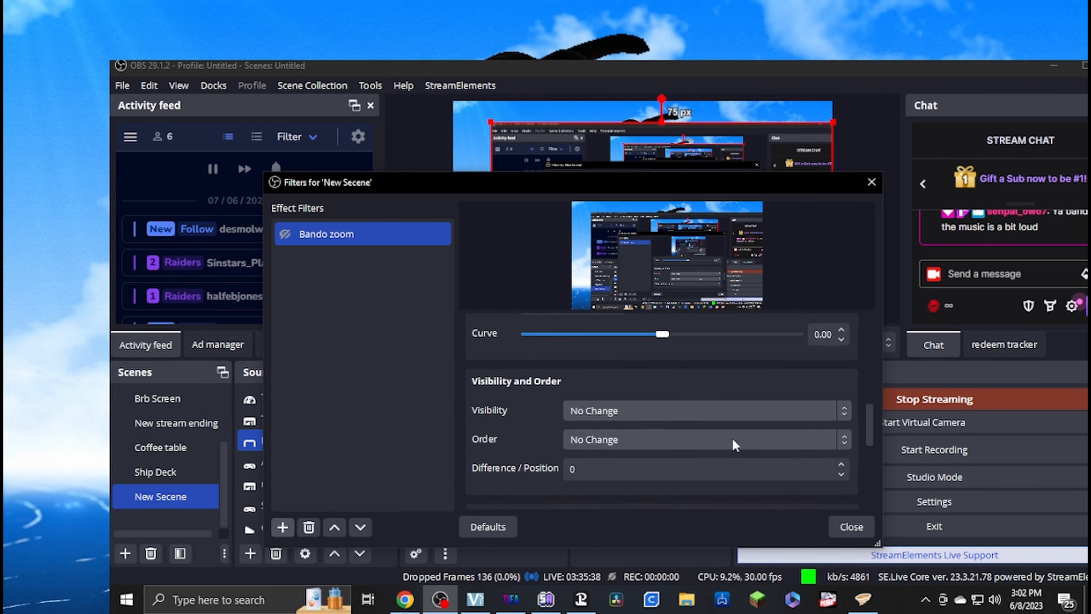
{"action": "scroll", "coordinate": [736, 443], "scroll_direction": "down", "scroll_amount": 2}
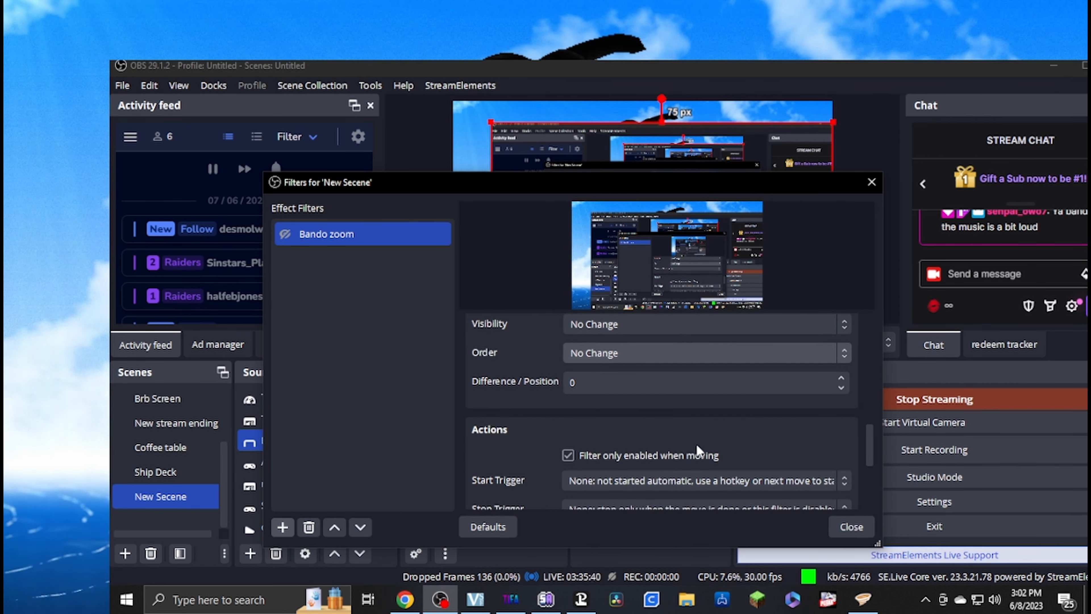
{"action": "scroll", "coordinate": [697, 450], "scroll_direction": "down", "scroll_amount": 1}
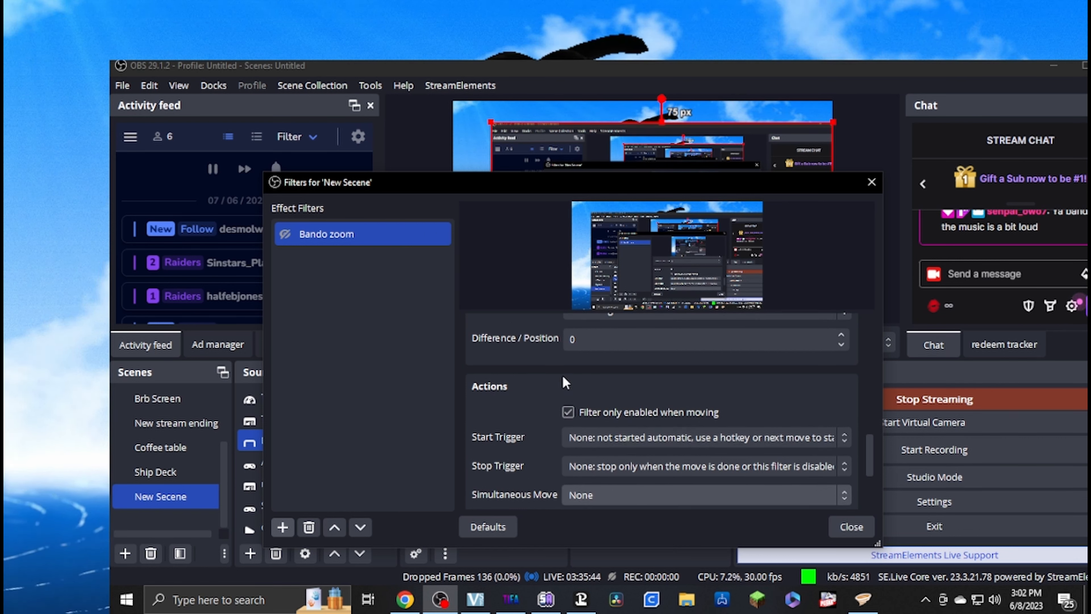
{"action": "scroll", "coordinate": [557, 412], "scroll_direction": "down", "scroll_amount": 2}
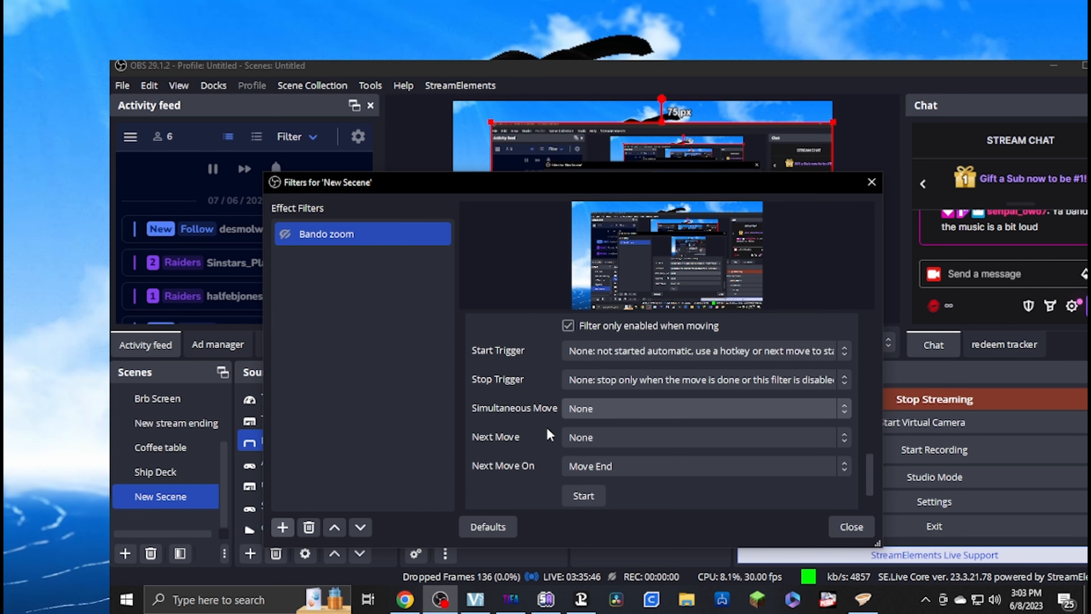
{"action": "scroll", "coordinate": [546, 479], "scroll_direction": "down", "scroll_amount": 1}
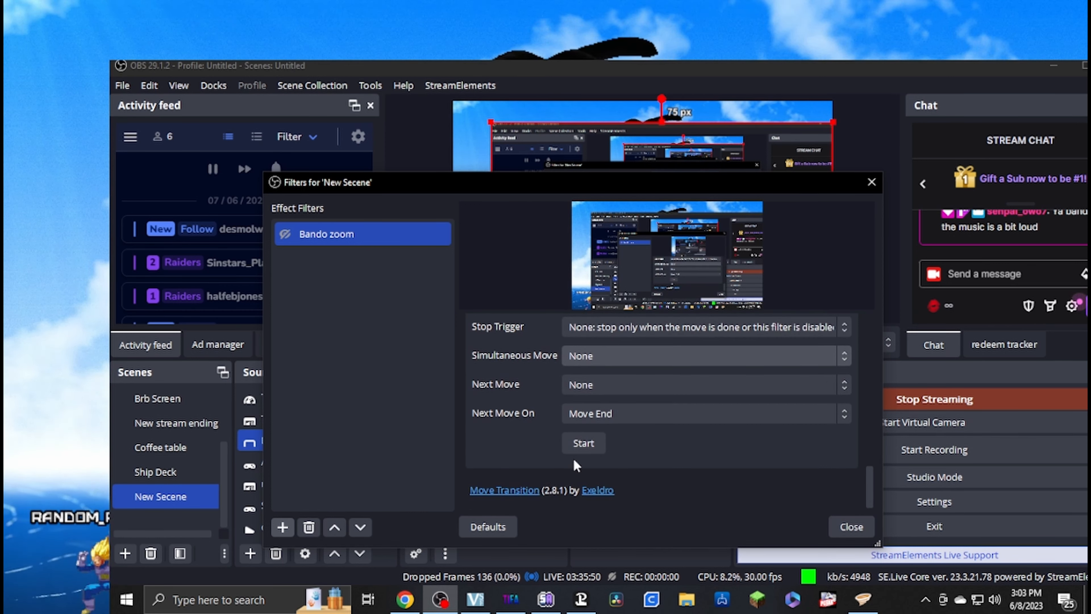
{"action": "left_click", "coordinate": [580, 447]}
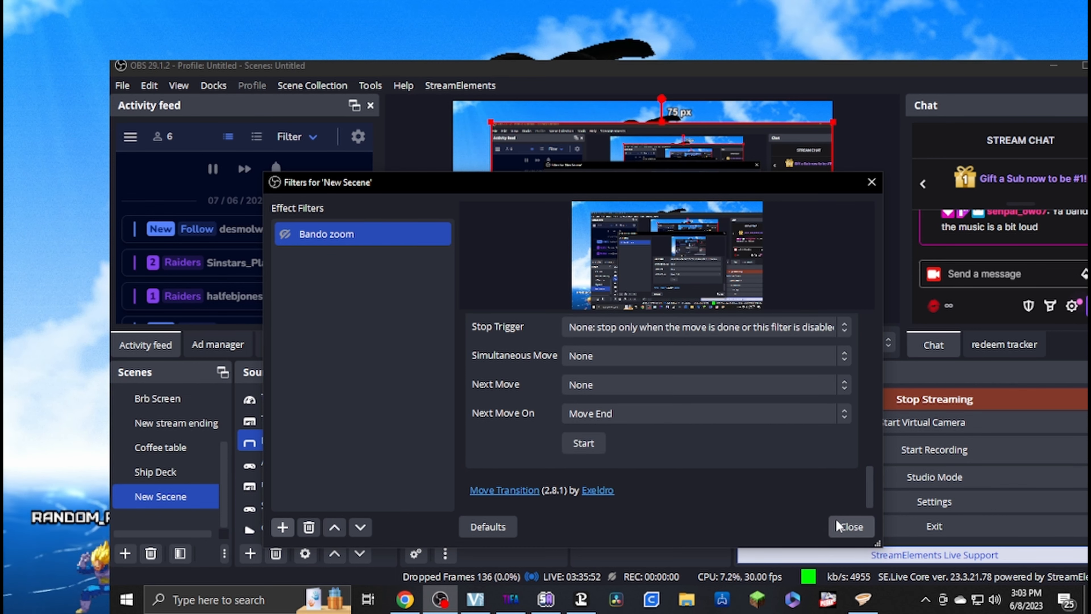
{"action": "left_click", "coordinate": [842, 527]}
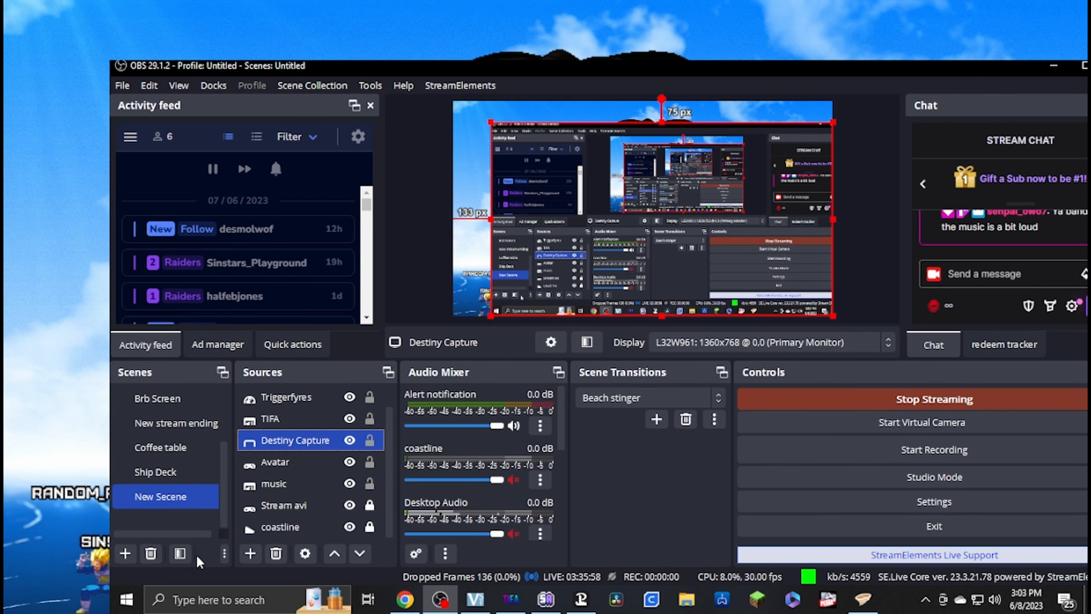
Open the New Secene scene's filters and review the Bando zoom filter's duration, easing, transform, and visibility and order settings.
{"action": "left_click", "coordinate": [180, 553]}
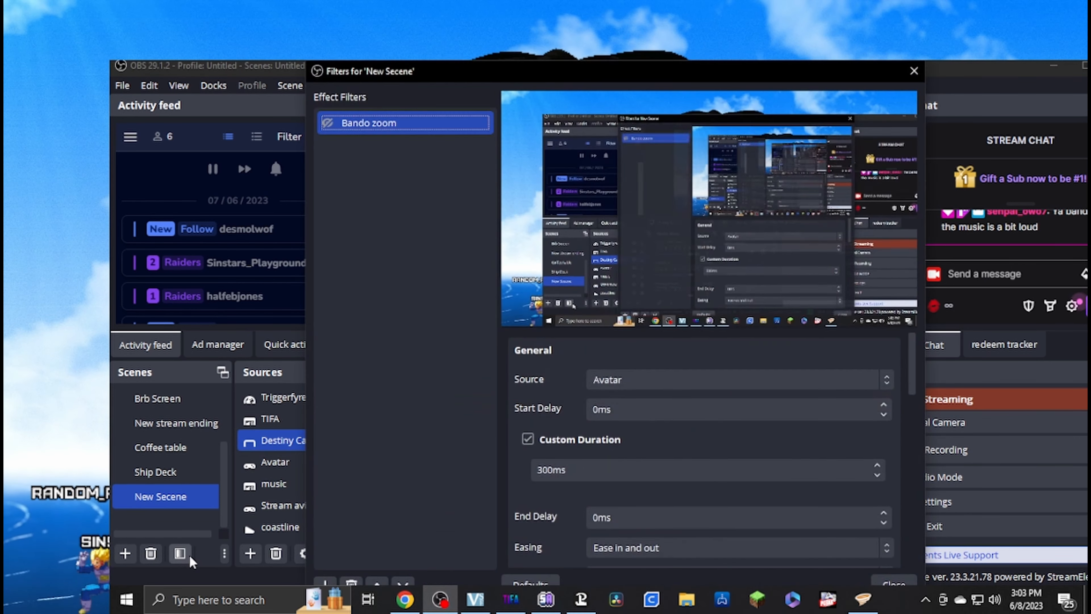
{"action": "left_click", "coordinate": [327, 124]}
{"action": "scroll", "coordinate": [559, 412], "scroll_direction": "down", "scroll_amount": 5}
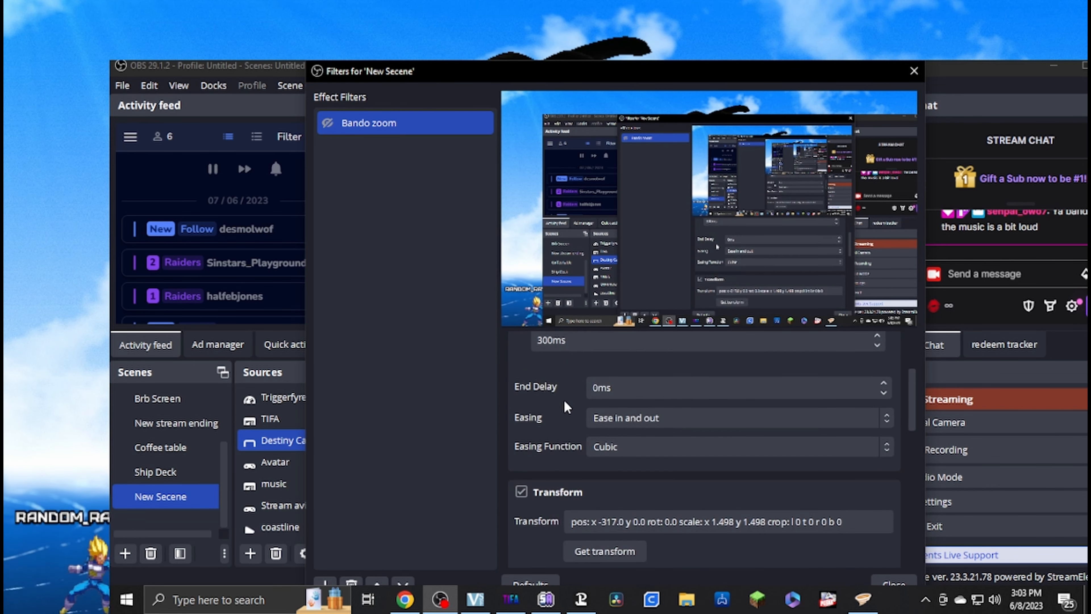
{"action": "scroll", "coordinate": [726, 479], "scroll_direction": "down", "scroll_amount": 1}
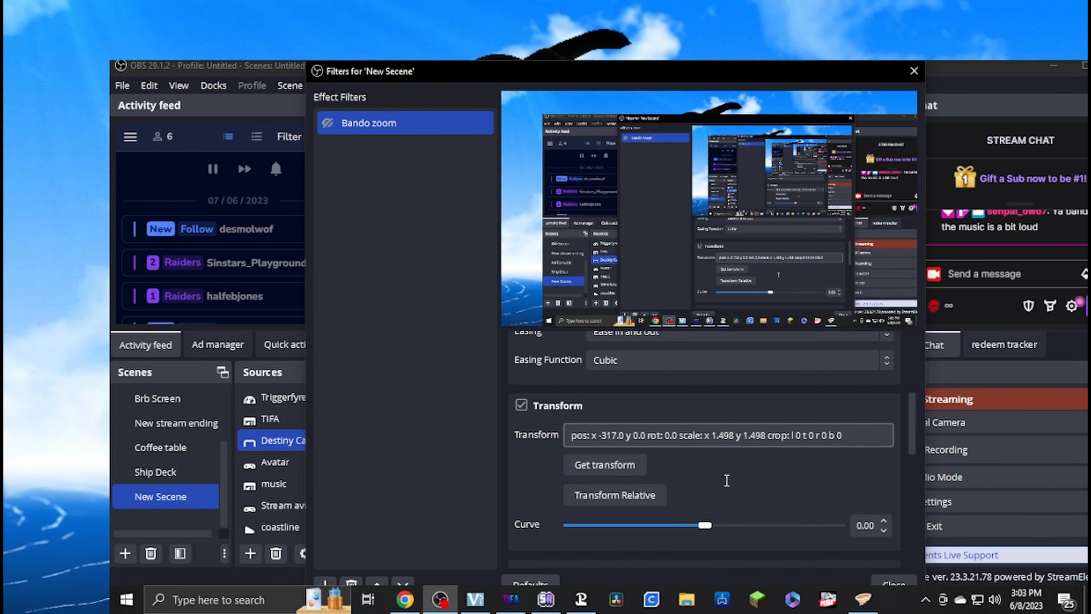
{"action": "scroll", "coordinate": [726, 480], "scroll_direction": "down", "scroll_amount": 3}
{"action": "left_click", "coordinate": [725, 478]}
{"action": "left_click", "coordinate": [725, 478]}
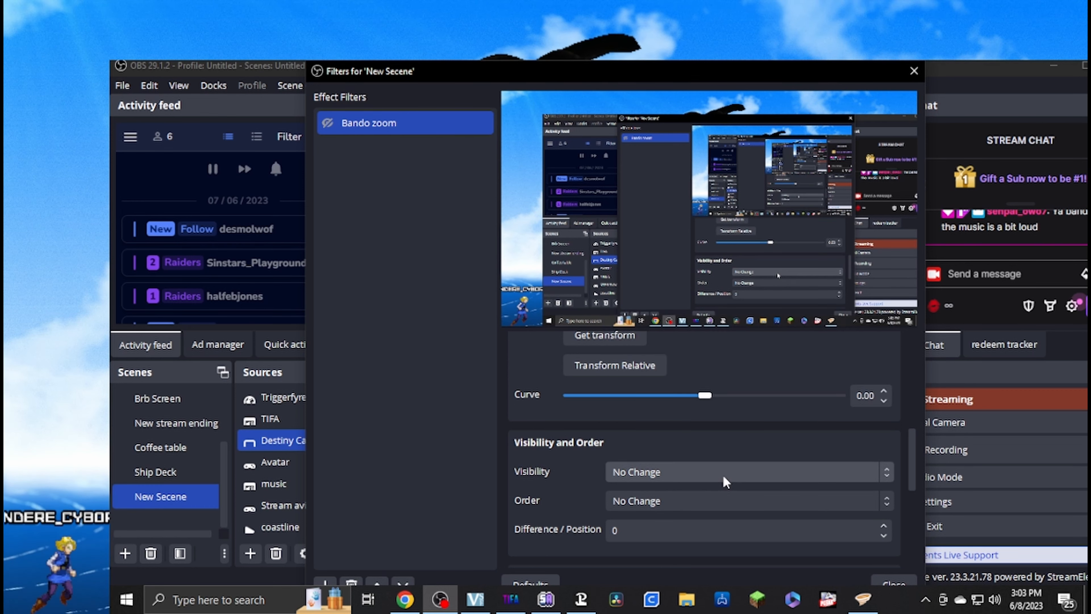
Switch to Chrome, go back to the YouTube tutorial on creating a zoom effect in OBS, and skip to about 1:12.
{"action": "left_click", "coordinate": [403, 597]}
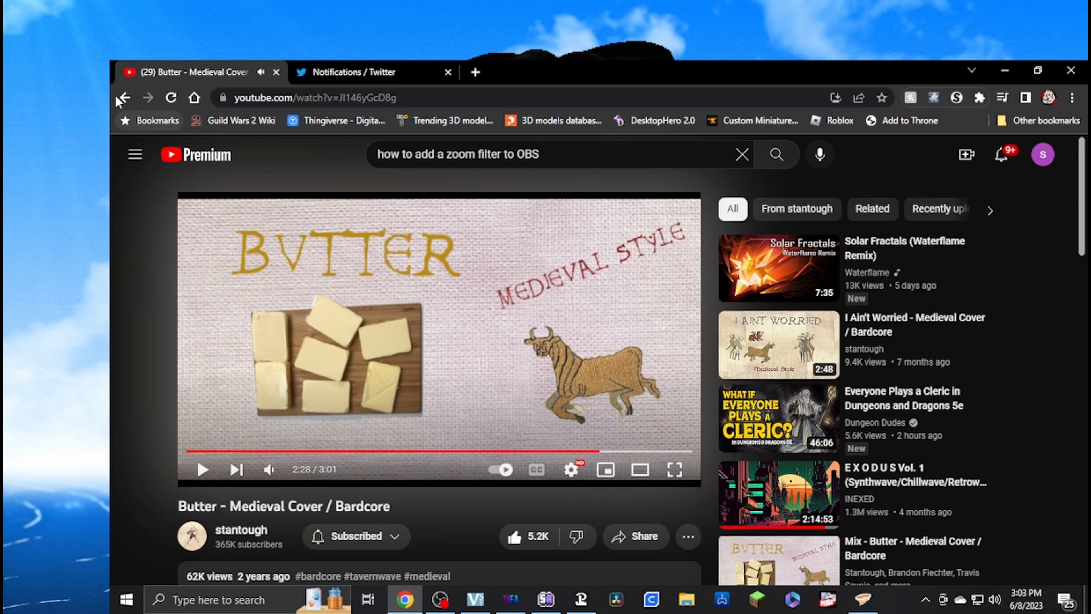
{"action": "left_click", "coordinate": [123, 98]}
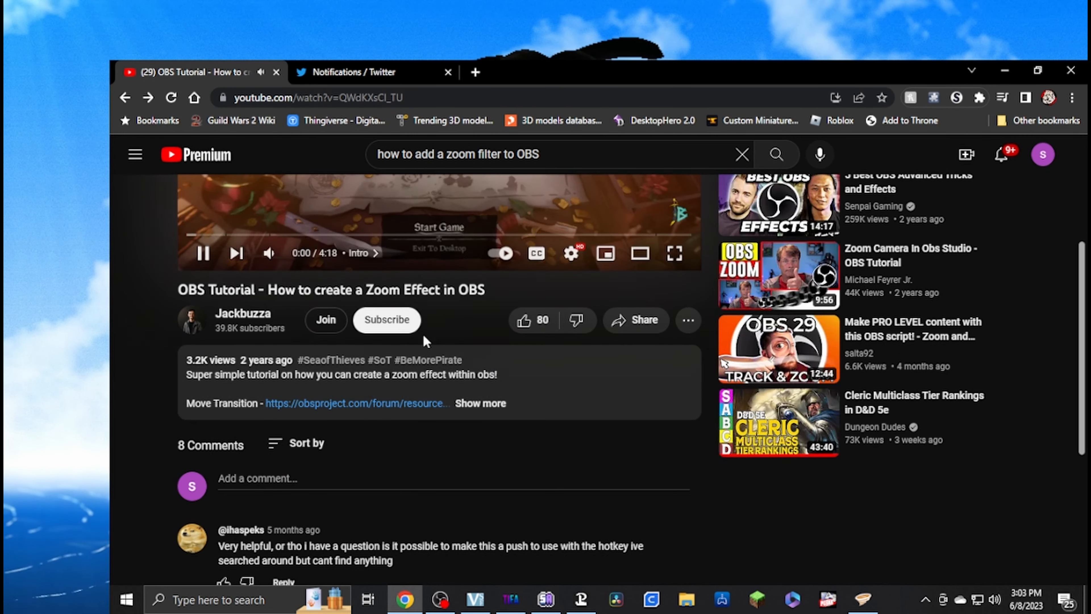
{"action": "scroll", "coordinate": [422, 339], "scroll_direction": "up", "scroll_amount": 3}
{"action": "left_click", "coordinate": [325, 380]}
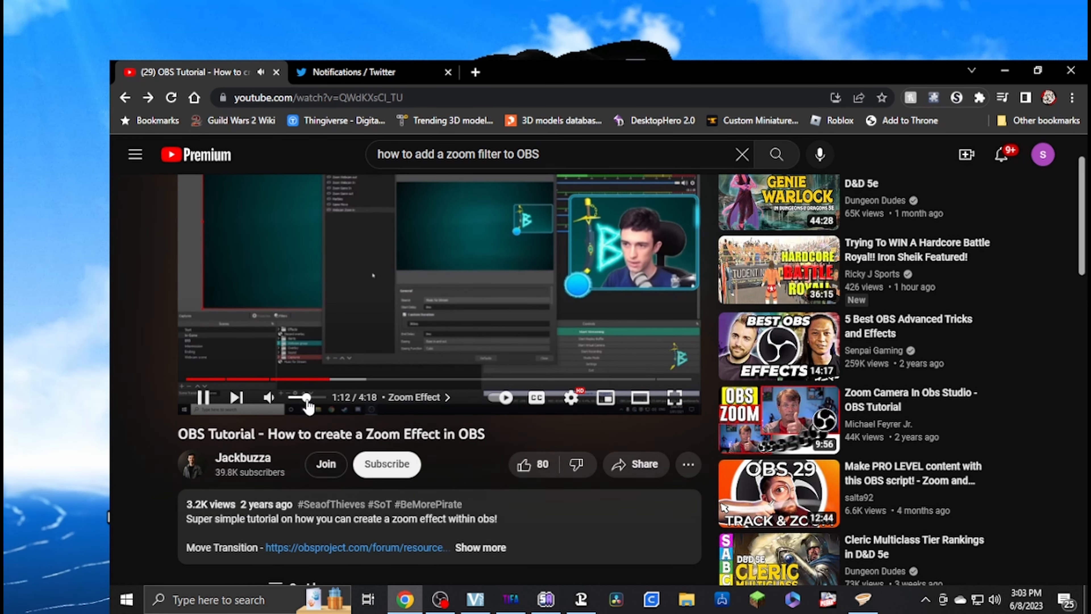
{"action": "left_click", "coordinate": [296, 379]}
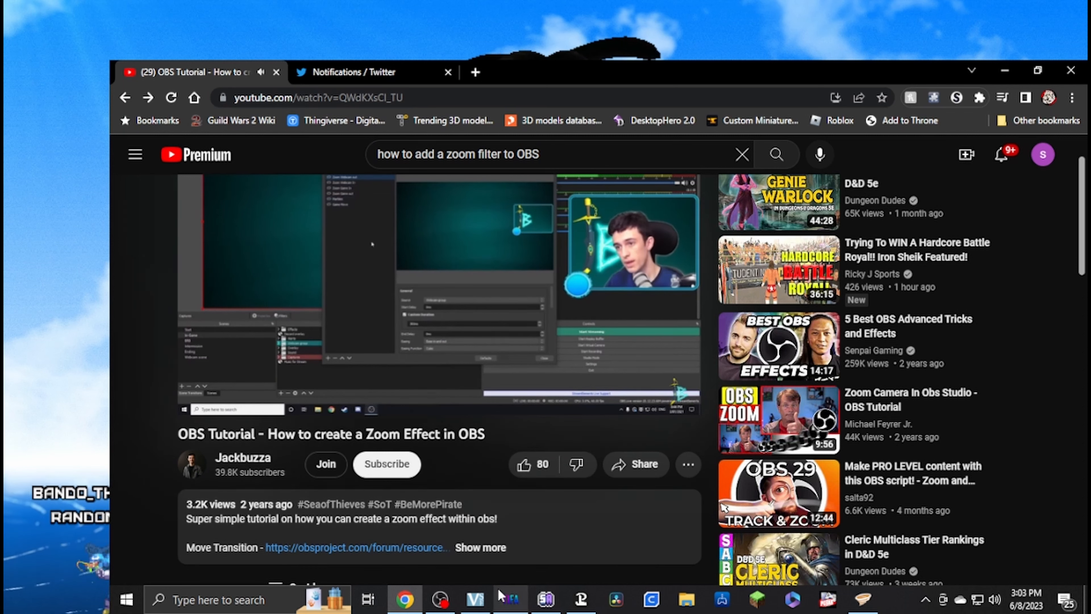
Watch the tutorial's Zoom Effect chapter full screen, skipping to 1:26, pause it at 1:51 and leave full screen.
{"action": "mouse_move", "coordinate": [448, 601]}
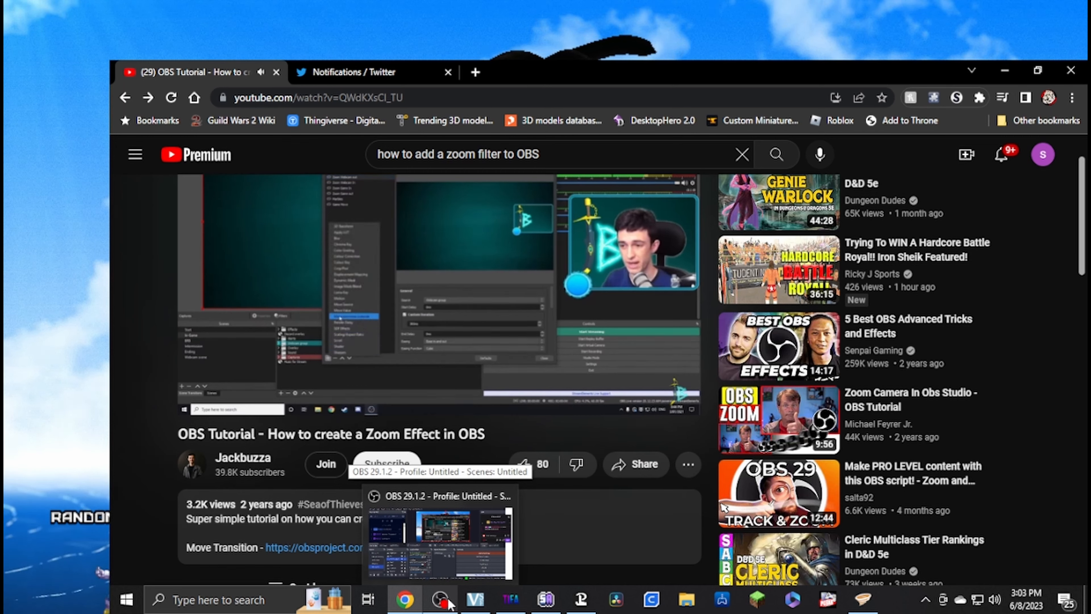
{"action": "left_click", "coordinate": [447, 601]}
{"action": "left_click", "coordinate": [400, 601]}
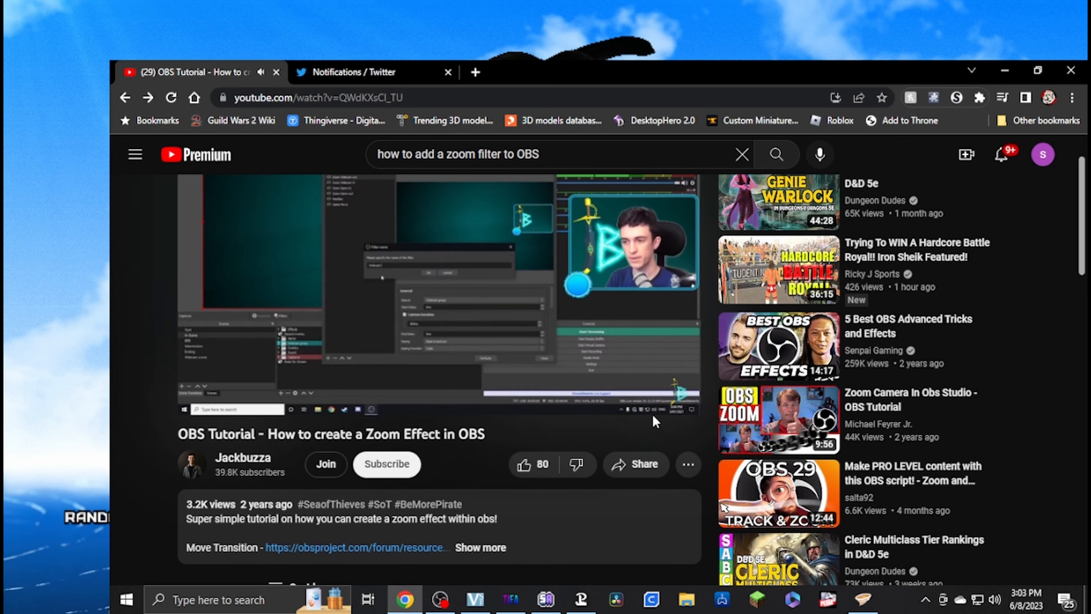
{"action": "left_click", "coordinate": [674, 397]}
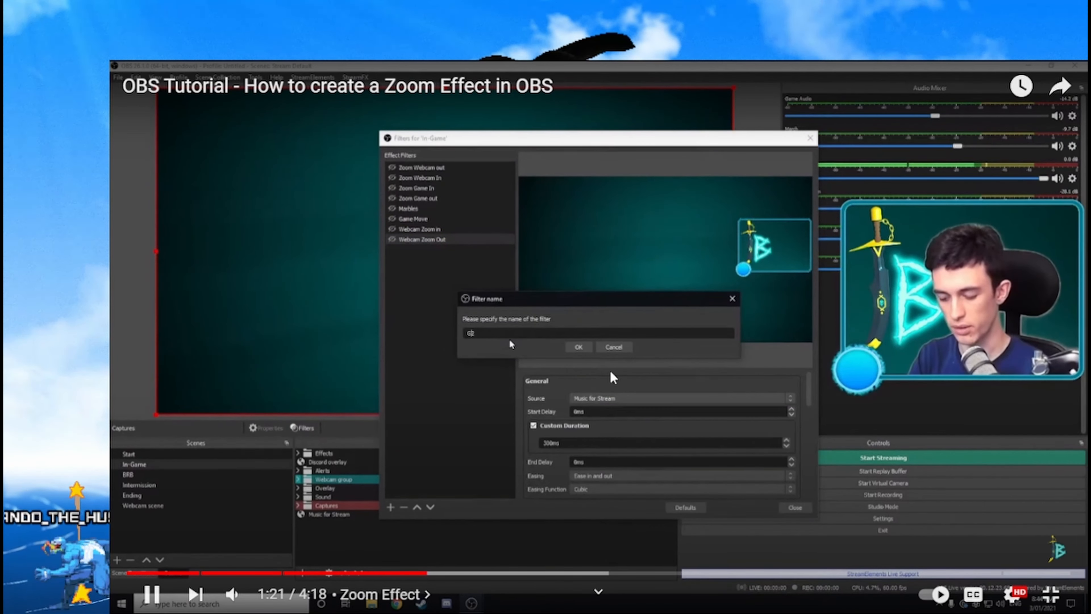
{"action": "left_click", "coordinate": [445, 573]}
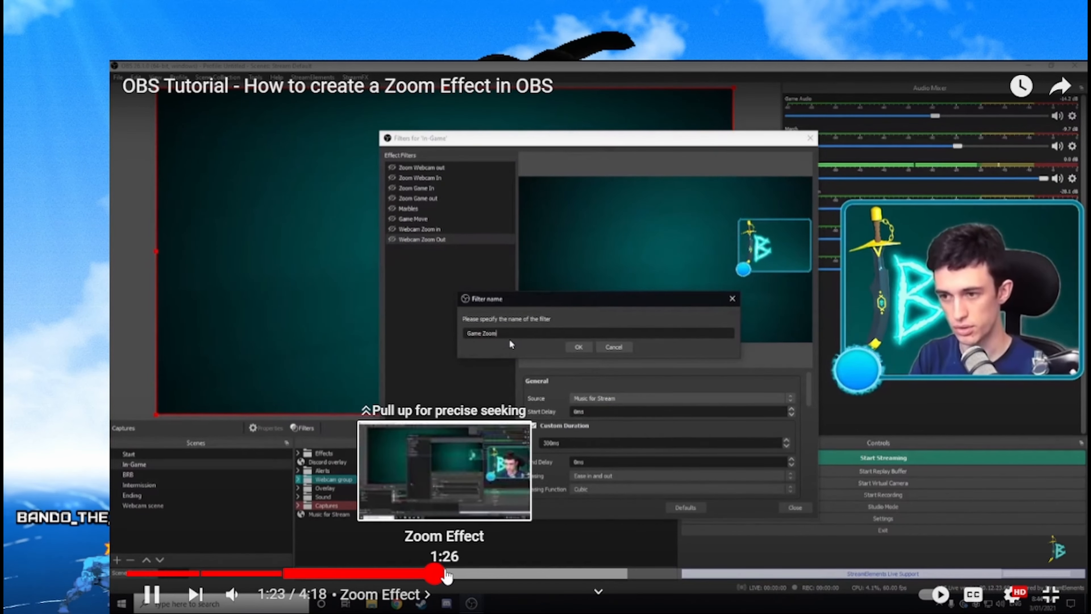
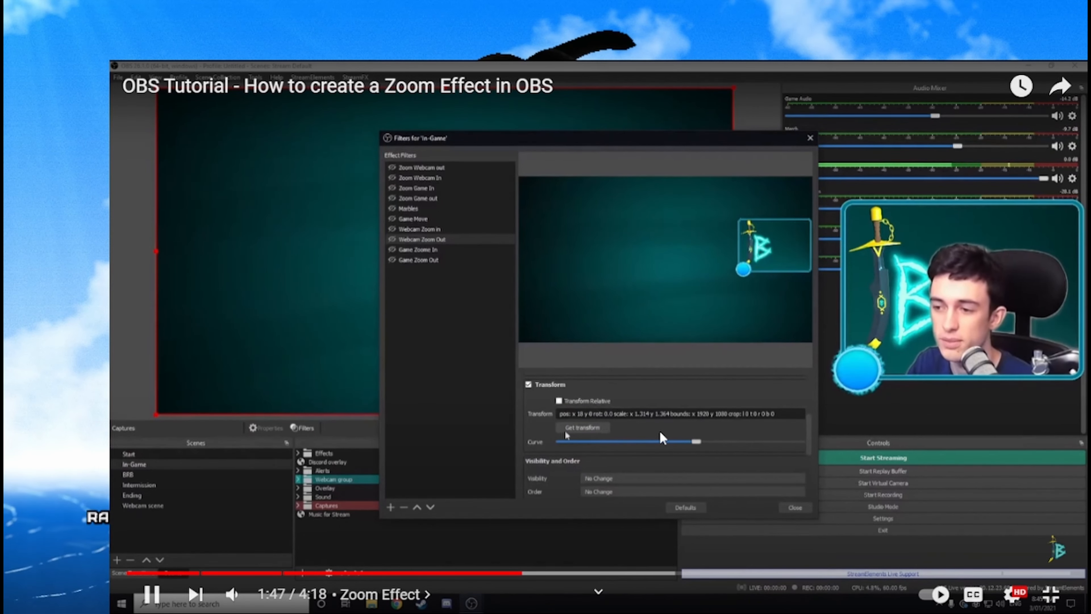
{"action": "left_click", "coordinate": [542, 404]}
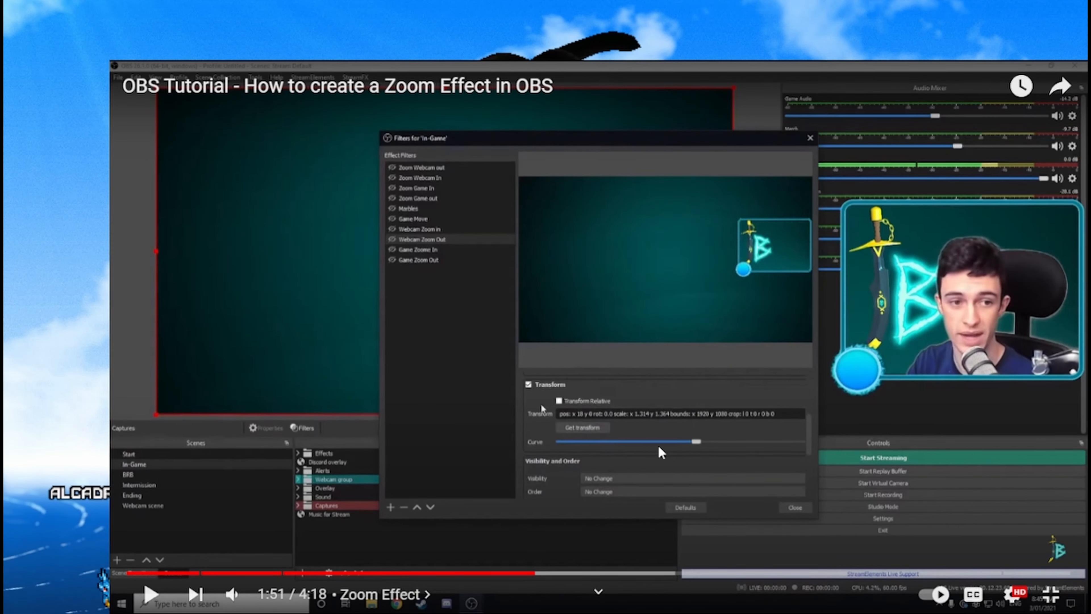
{"action": "left_click", "coordinate": [1050, 595]}
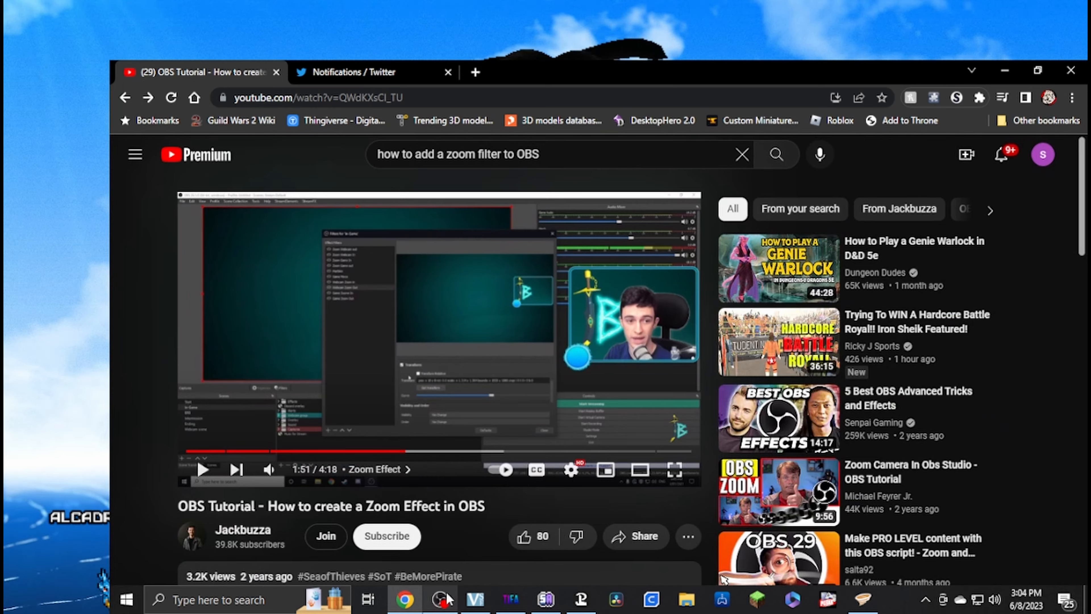
Switch to OBS and rename the Bando zoom filter as Bando in.
{"action": "left_click", "coordinate": [439, 599]}
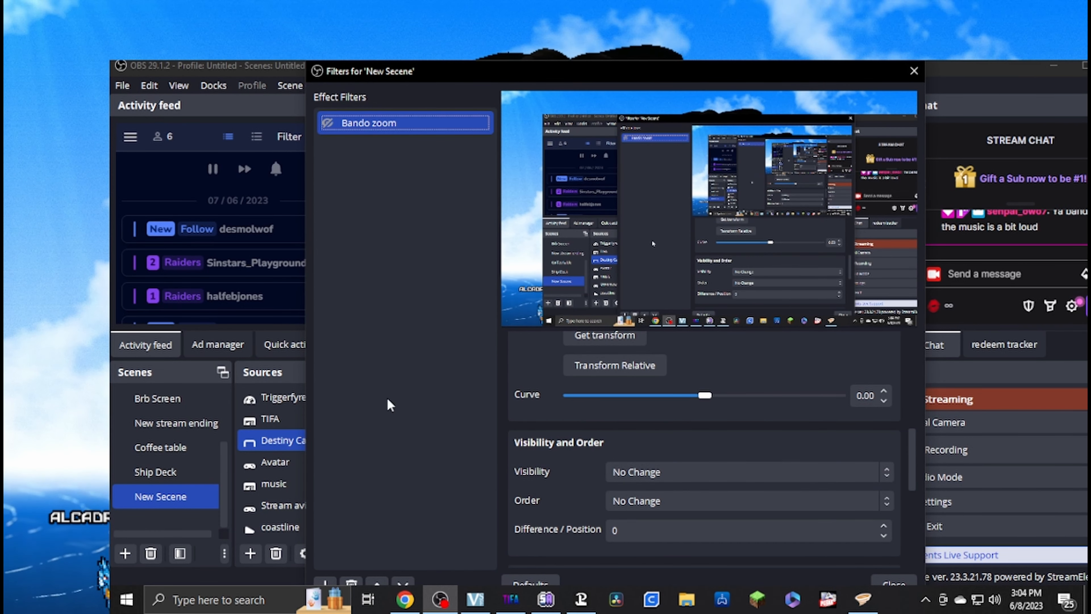
{"action": "left_click", "coordinate": [423, 122]}
{"action": "right_click", "coordinate": [423, 123]}
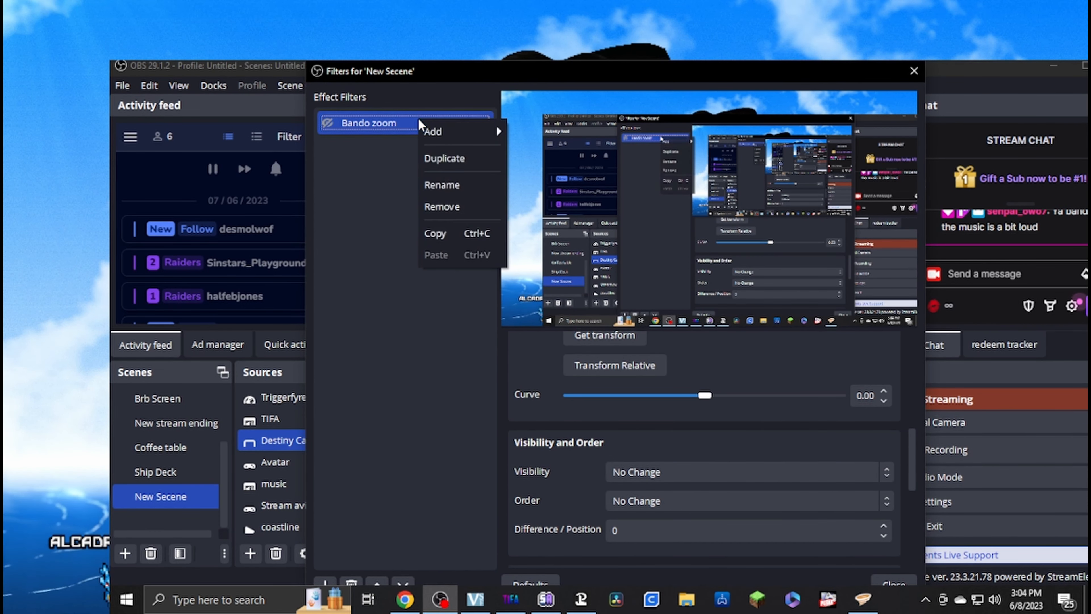
{"action": "left_click", "coordinate": [441, 186]}
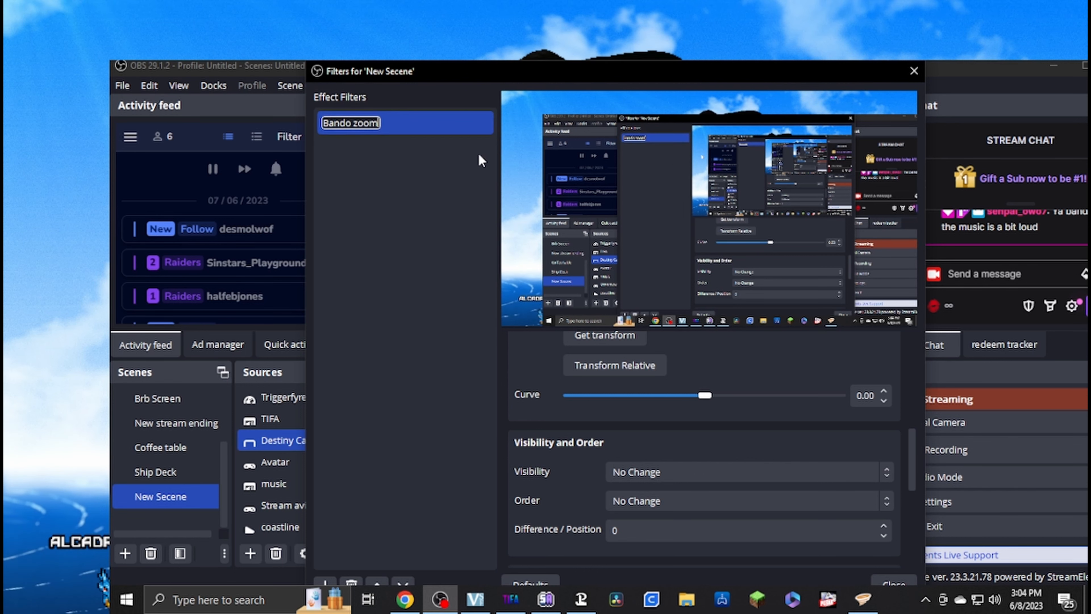
{"action": "key", "text": "BackSpace"}
{"action": "key", "text": "BackSpace"}
{"action": "key", "text": "BackSpace"}
{"action": "key", "text": "BackSpace"}
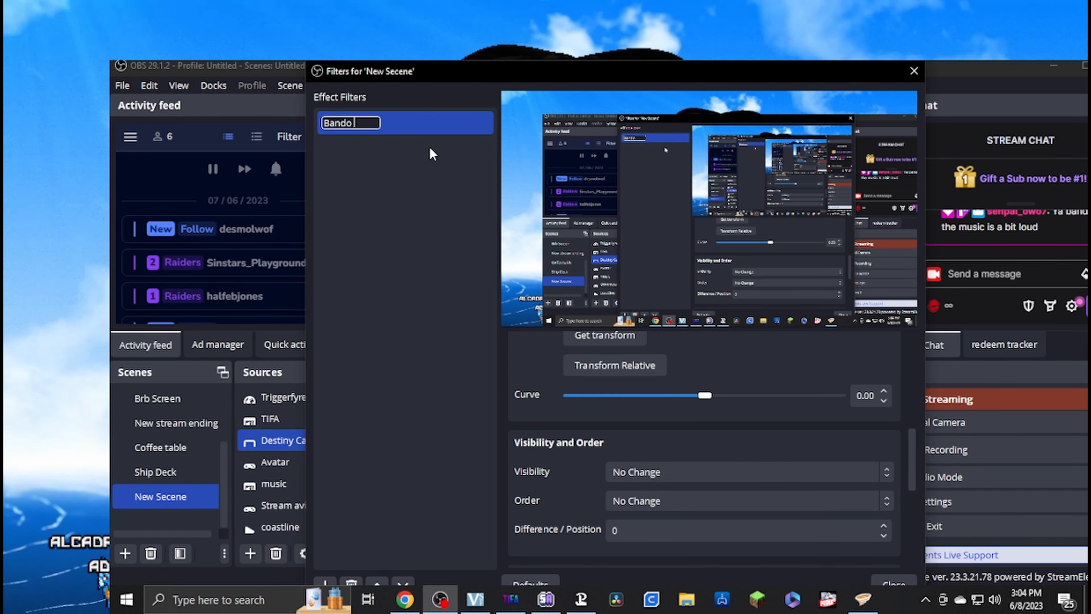
{"action": "type", "text": "in"}
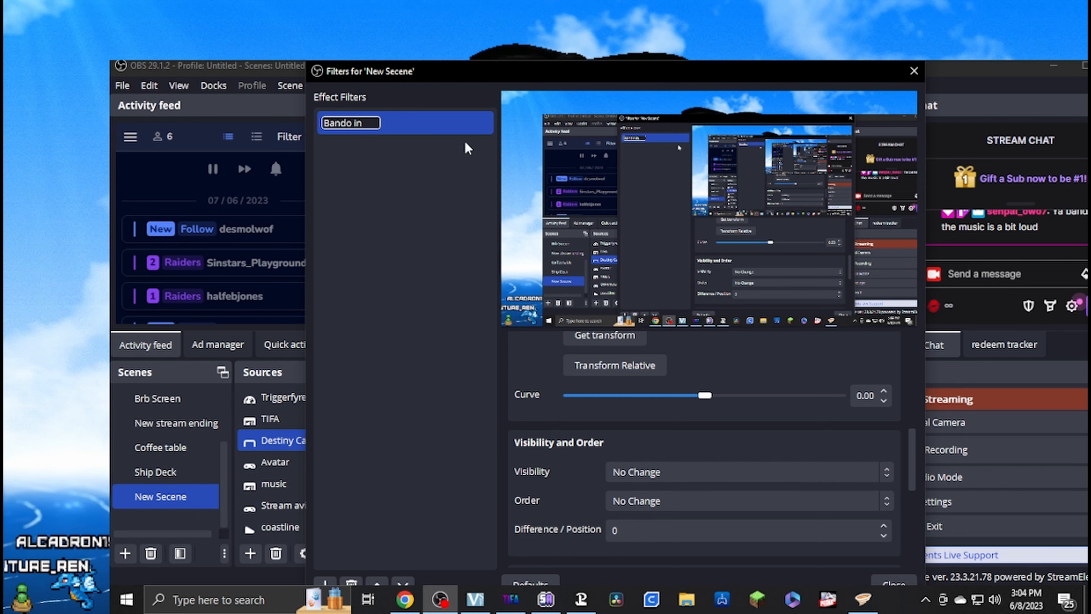
{"action": "key", "text": "Return"}
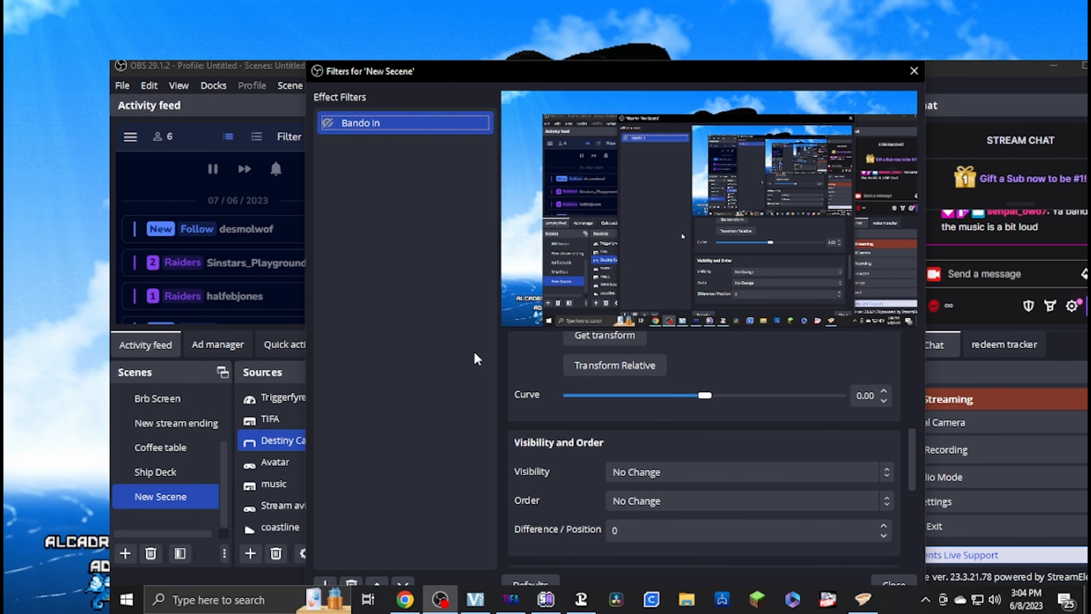
Duplicate the Bando in filter and name the copy Bando out.
{"action": "left_click", "coordinate": [329, 578]}
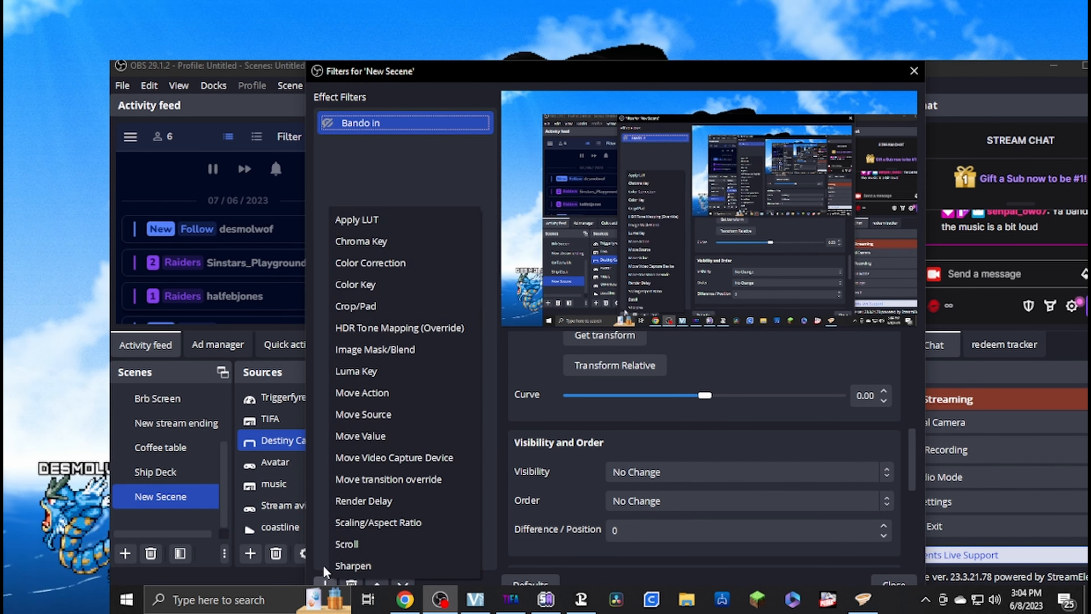
{"action": "left_click", "coordinate": [370, 178]}
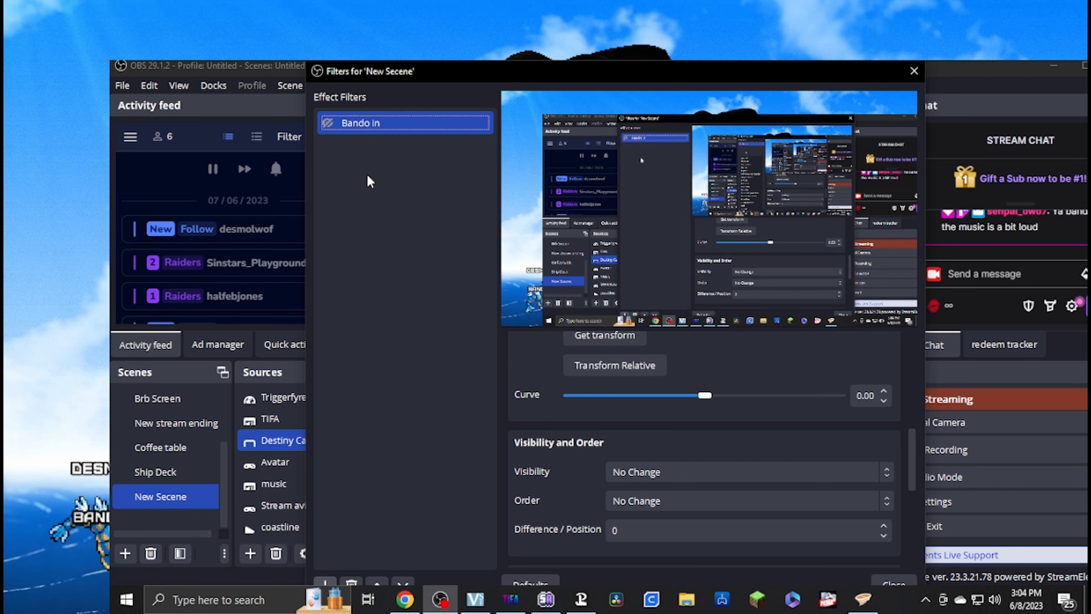
{"action": "right_click", "coordinate": [364, 125]}
{"action": "left_click", "coordinate": [391, 166]}
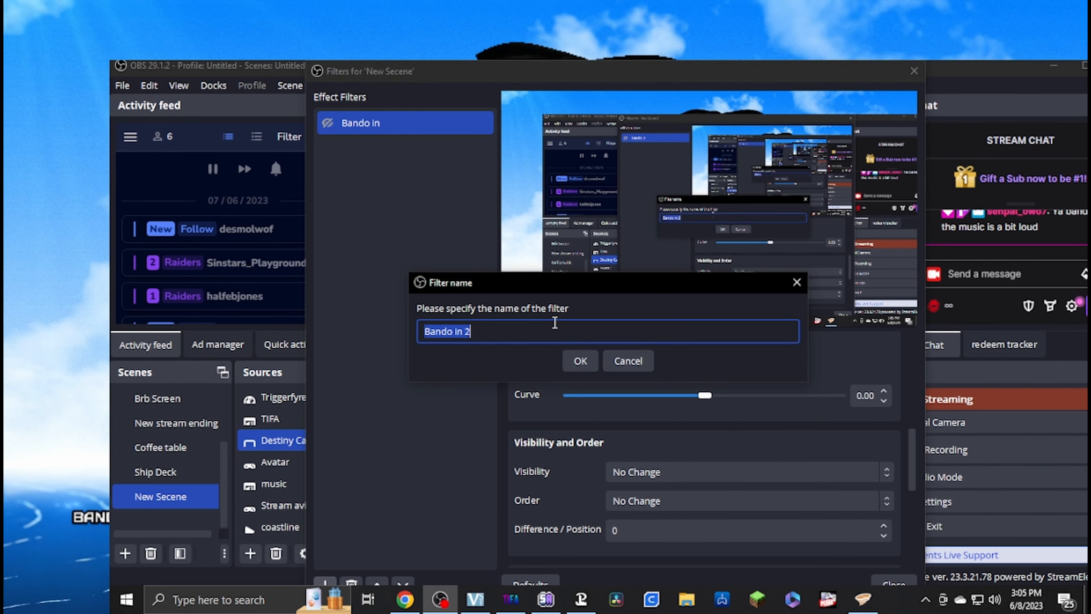
{"action": "type", "text": "Bando out"}
{"action": "key", "text": "Return"}
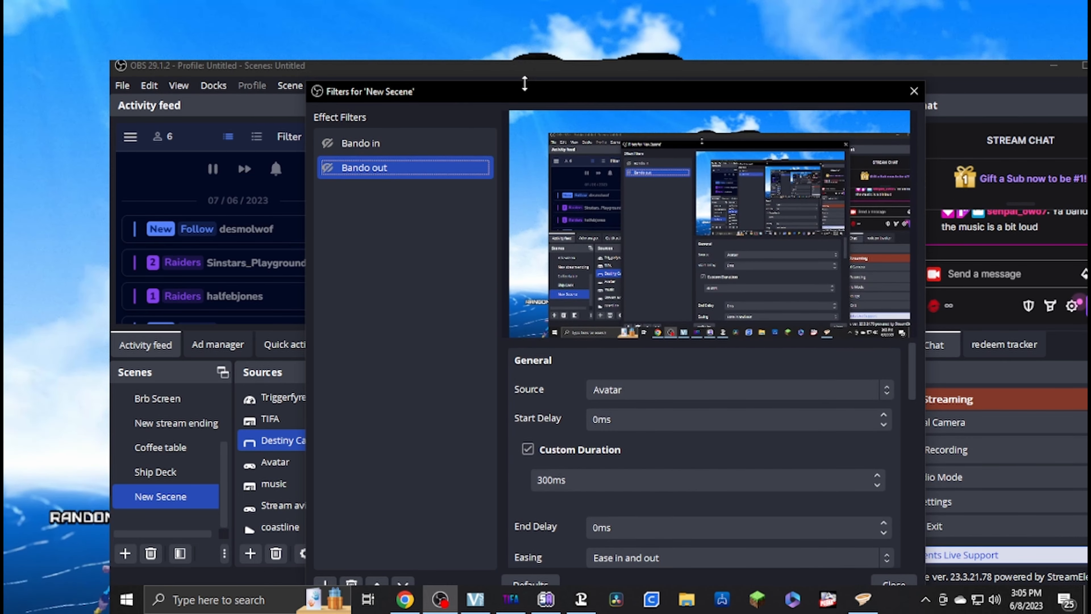
Put Avatar above Destiny Capture in the source order, shrink it to about 0.59 scale and place it in the canvas's lower-right corner.
{"action": "left_click_drag", "start_coordinate": [524, 73], "coordinate": [880, 196]}
{"action": "left_click_drag", "start_coordinate": [268, 459], "coordinate": [273, 433]}
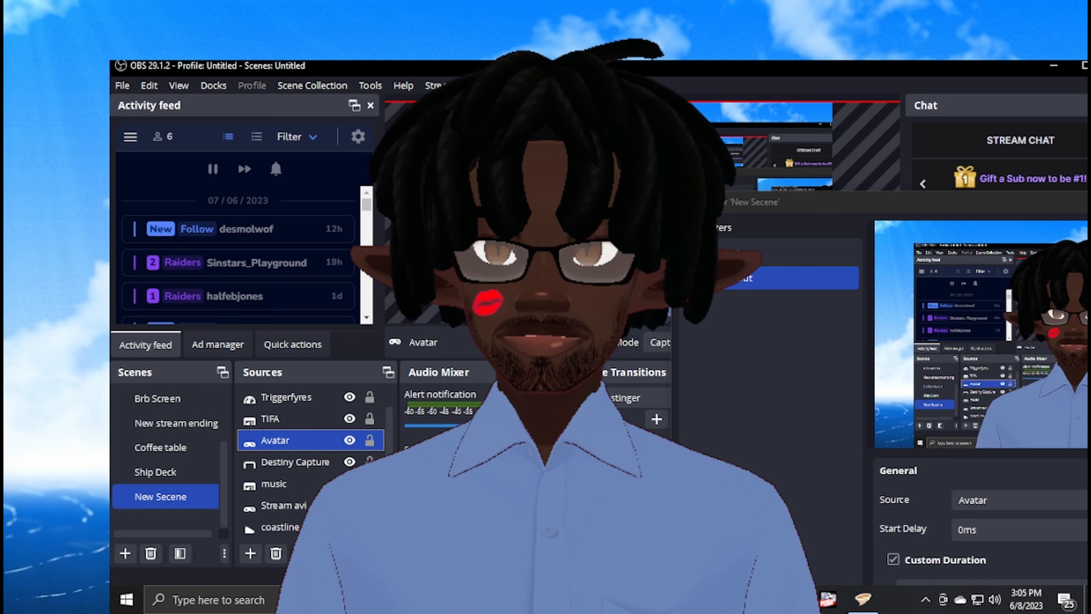
{"action": "left_click_drag", "start_coordinate": [414, 104], "coordinate": [625, 255]}
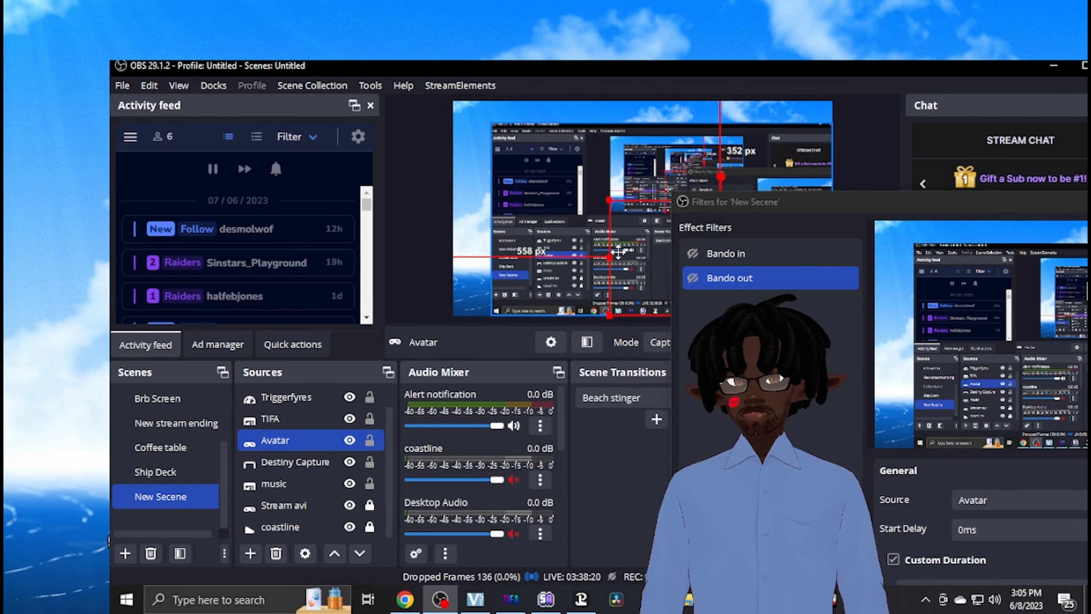
{"action": "left_click_drag", "start_coordinate": [808, 212], "coordinate": [574, 368]}
{"action": "left_click", "coordinate": [750, 290]}
{"action": "left_click_drag", "start_coordinate": [750, 290], "coordinate": [798, 289]}
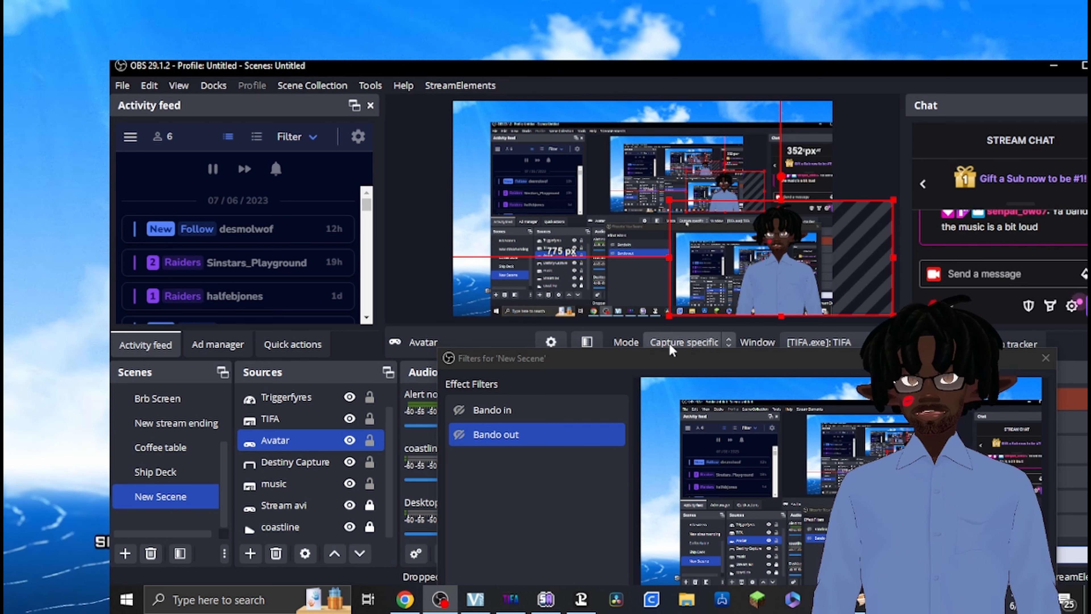
Load the shrunken Avatar's current transform into the Bando out filter.
{"action": "left_click_drag", "start_coordinate": [670, 358], "coordinate": [619, 152]}
{"action": "scroll", "coordinate": [735, 489], "scroll_direction": "down", "scroll_amount": 3}
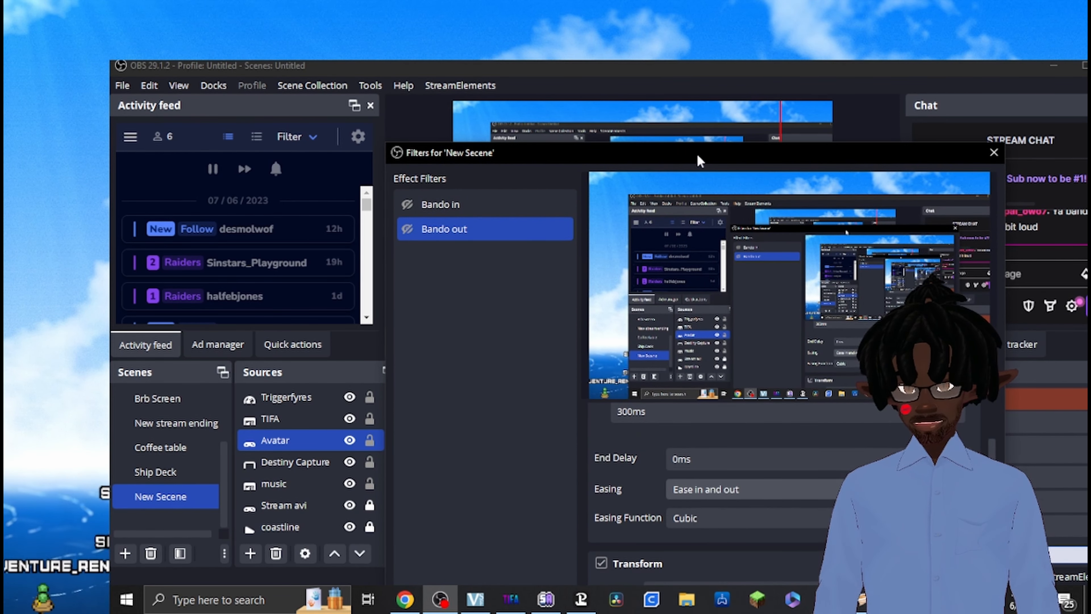
{"action": "left_click_drag", "start_coordinate": [698, 153], "coordinate": [694, 80]}
{"action": "scroll", "coordinate": [687, 473], "scroll_direction": "down", "scroll_amount": 1}
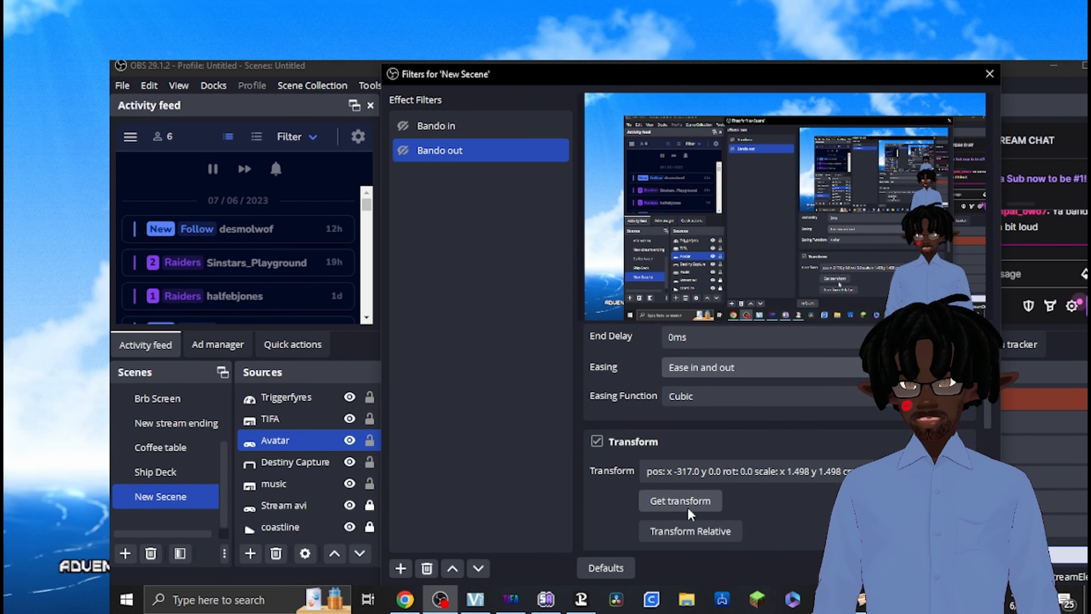
{"action": "left_click", "coordinate": [680, 501]}
{"action": "scroll", "coordinate": [687, 508], "scroll_direction": "down", "scroll_amount": 3}
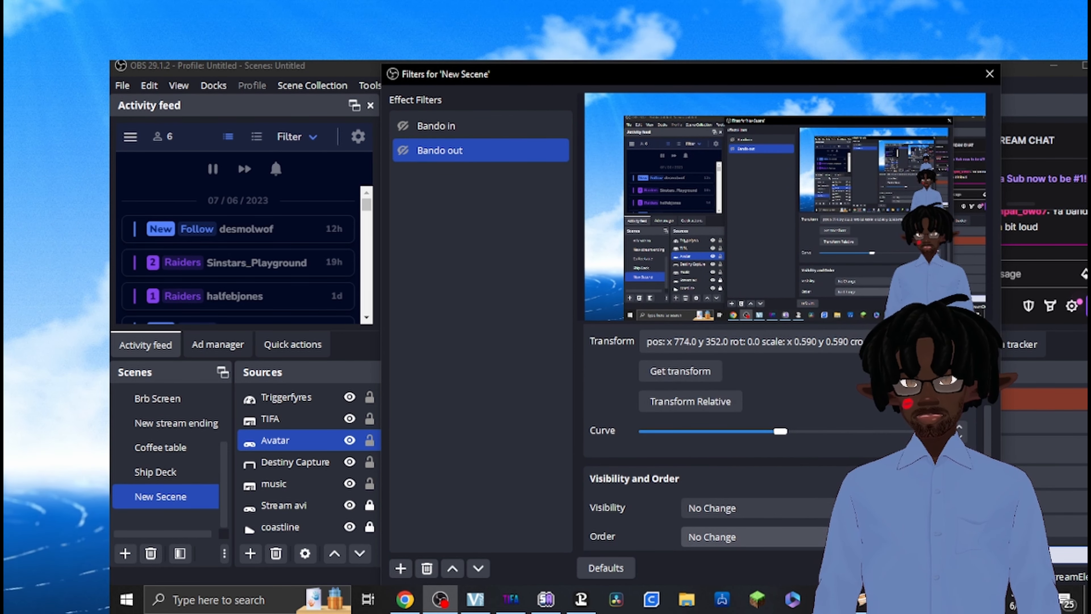
Switch to Chrome, watch the tutorial's filter action settings full screen, pause at 1:58 and leave full screen.
{"action": "mouse_move", "coordinate": [440, 599]}
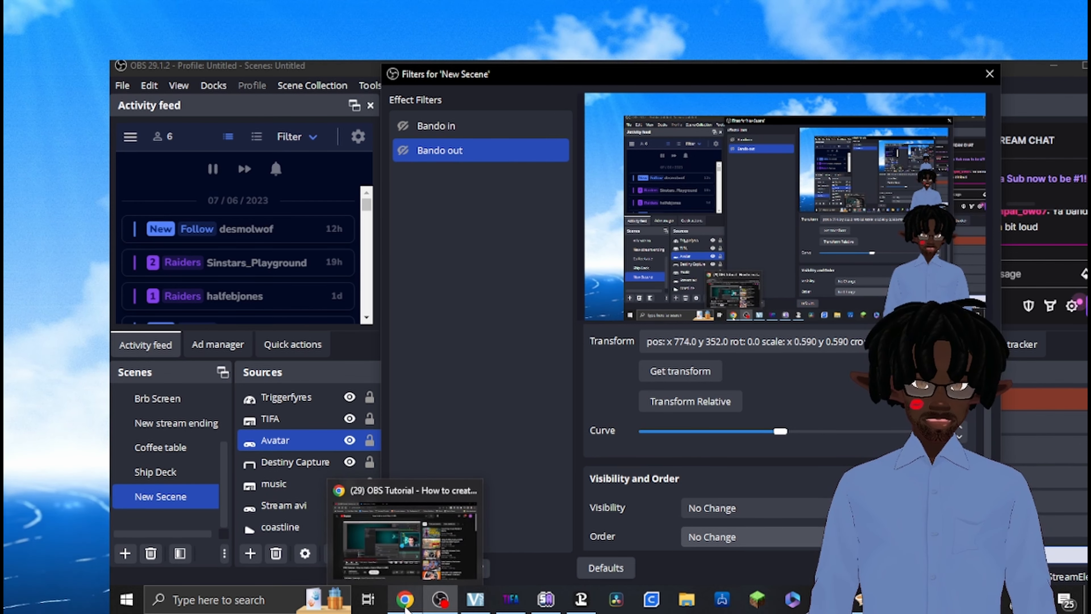
{"action": "left_click", "coordinate": [405, 599]}
{"action": "left_click", "coordinate": [395, 408]}
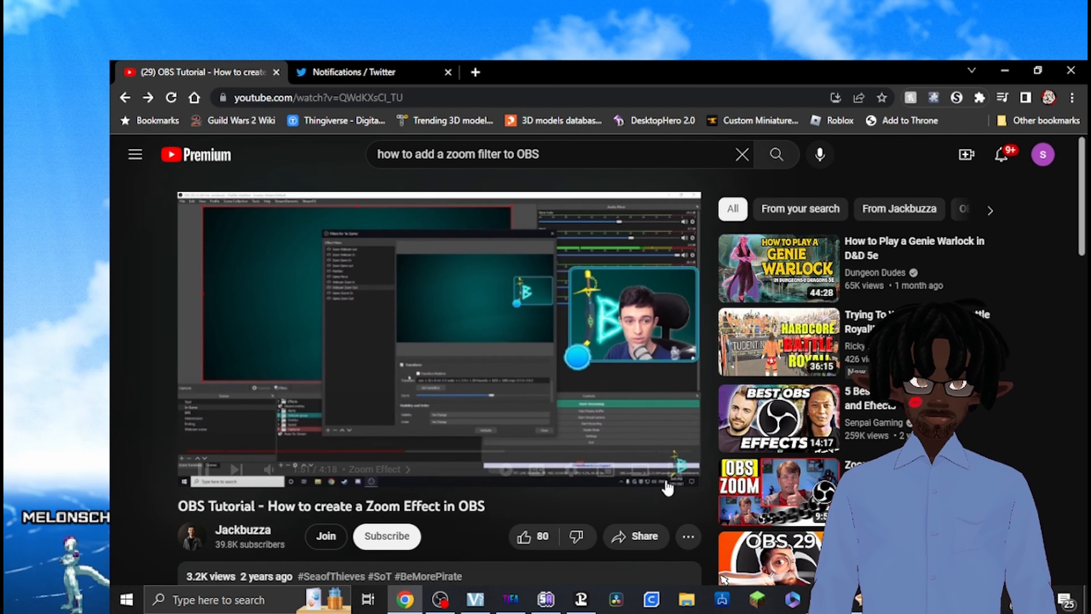
{"action": "left_click", "coordinate": [675, 469]}
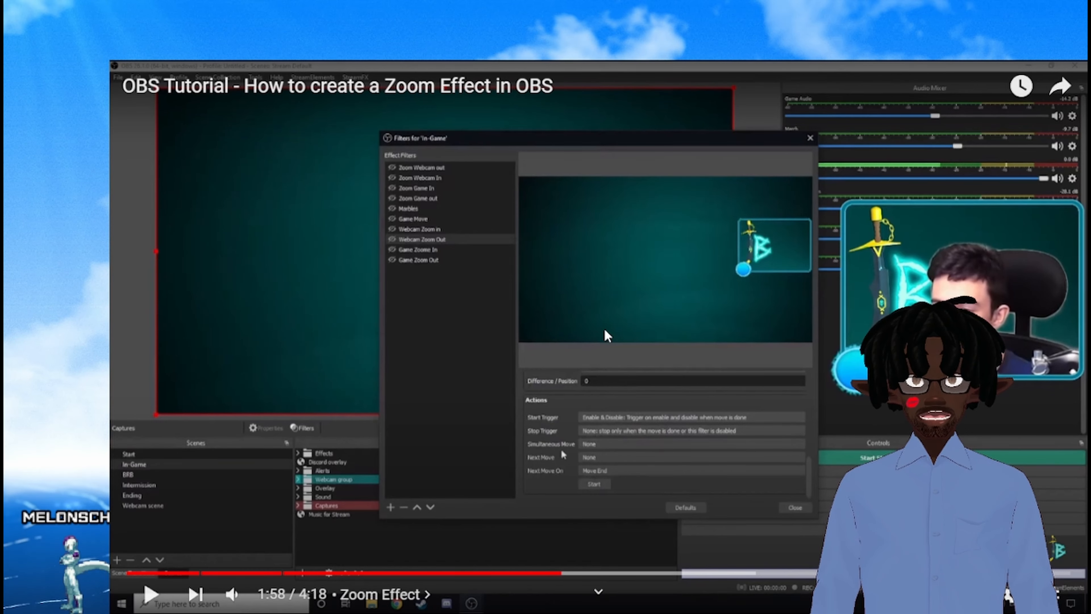
{"action": "key", "text": "Escape"}
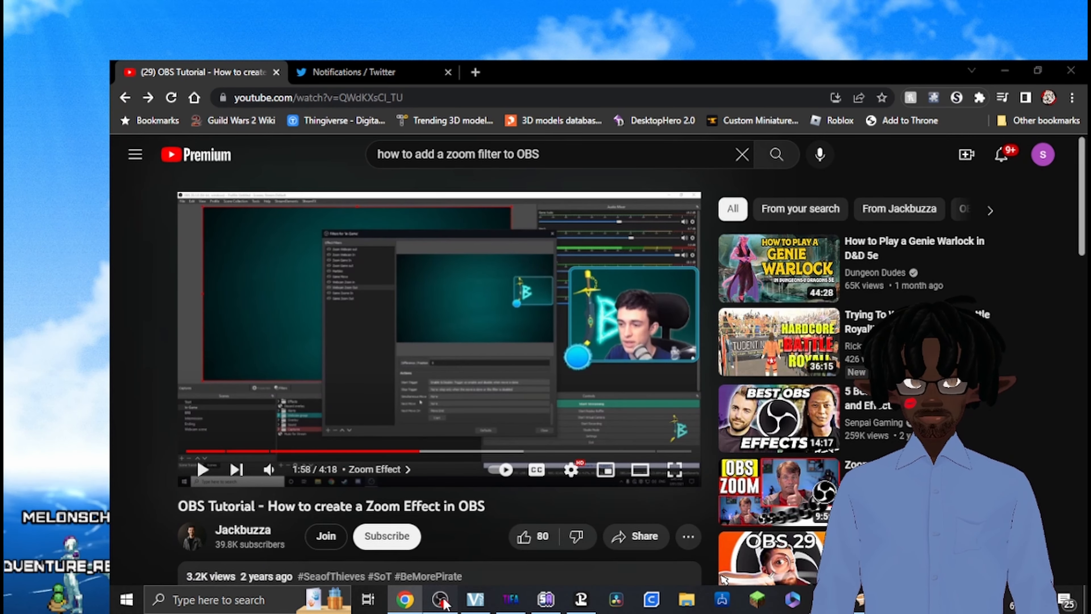
Switch to OBS and set the Bando in filter's start trigger to Enable.
{"action": "left_click", "coordinate": [440, 599]}
{"action": "left_click", "coordinate": [447, 121]}
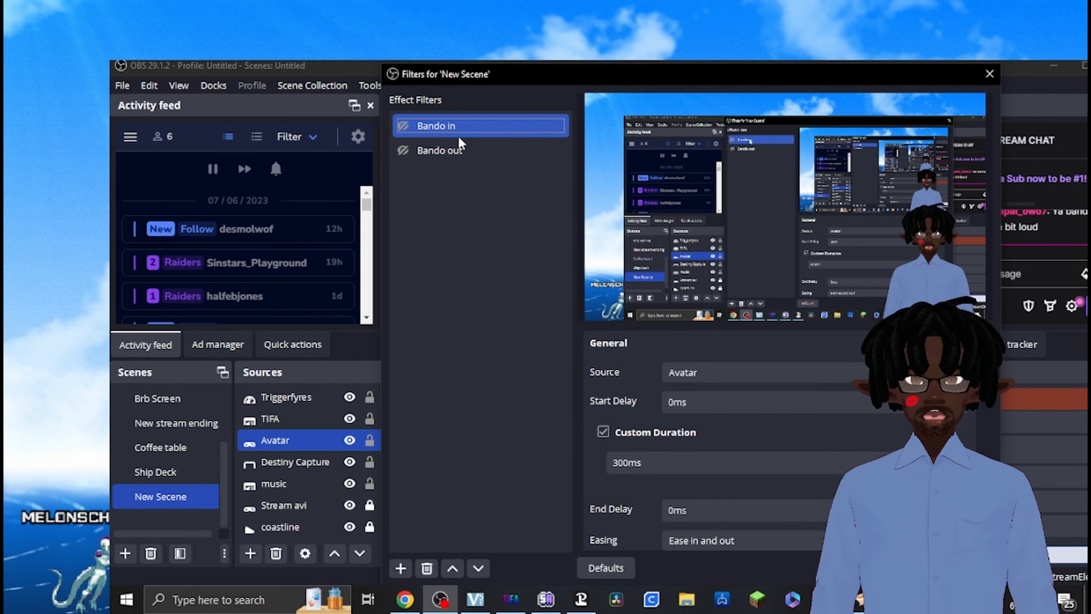
{"action": "scroll", "coordinate": [726, 452], "scroll_direction": "down", "scroll_amount": 5}
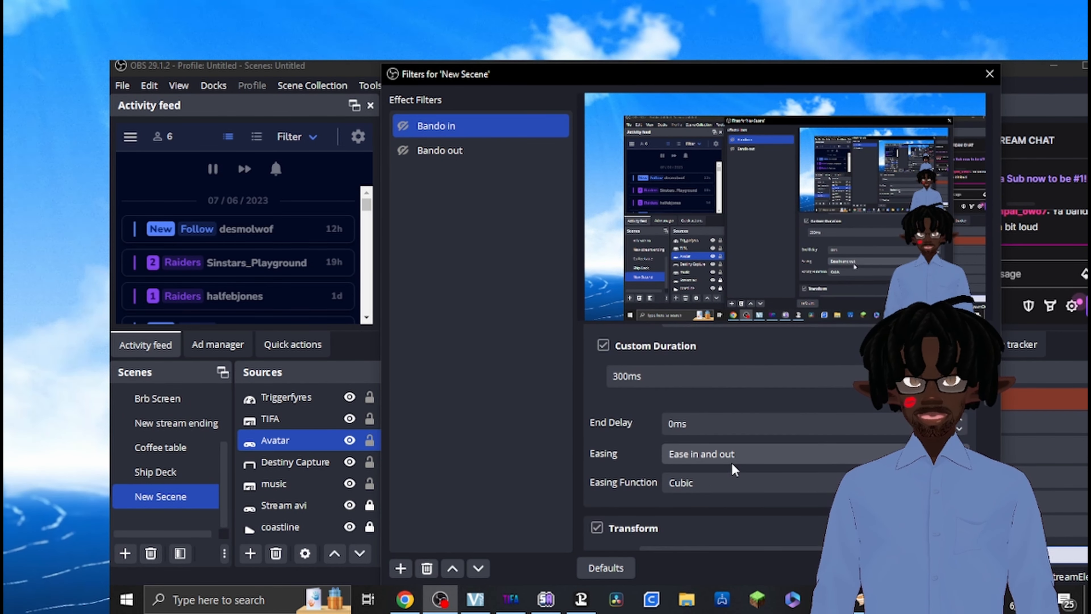
{"action": "scroll", "coordinate": [747, 499], "scroll_direction": "down", "scroll_amount": 5}
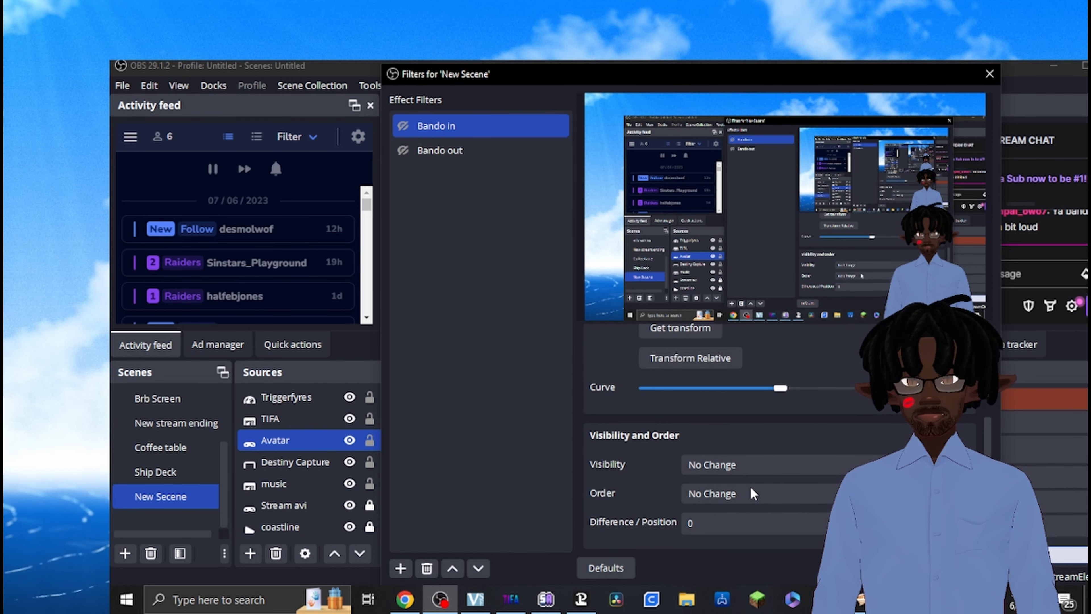
{"action": "scroll", "coordinate": [764, 477], "scroll_direction": "down", "scroll_amount": 3}
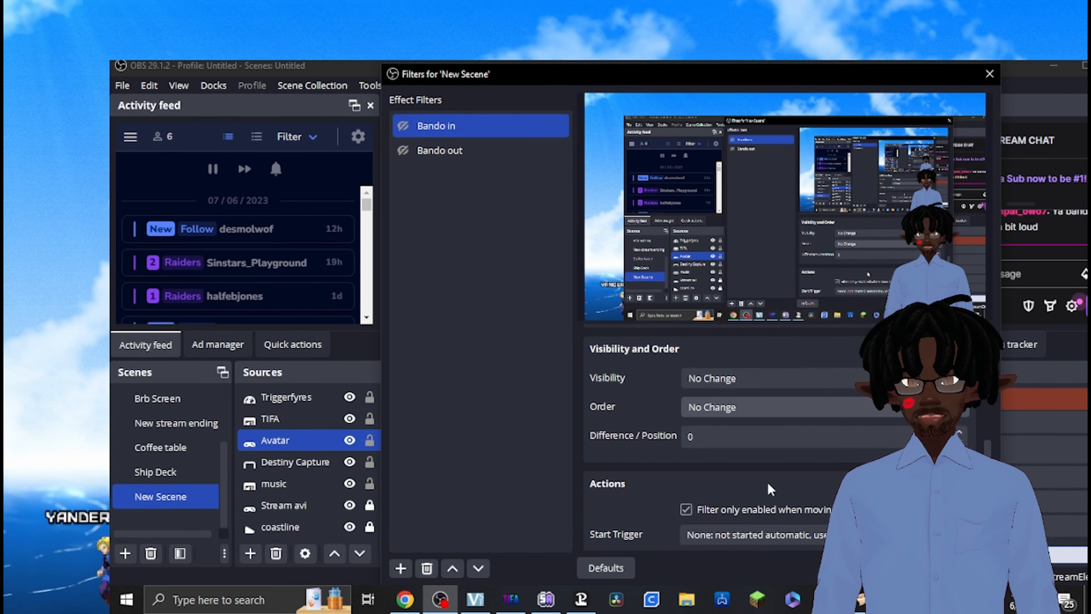
{"action": "left_click", "coordinate": [772, 494]}
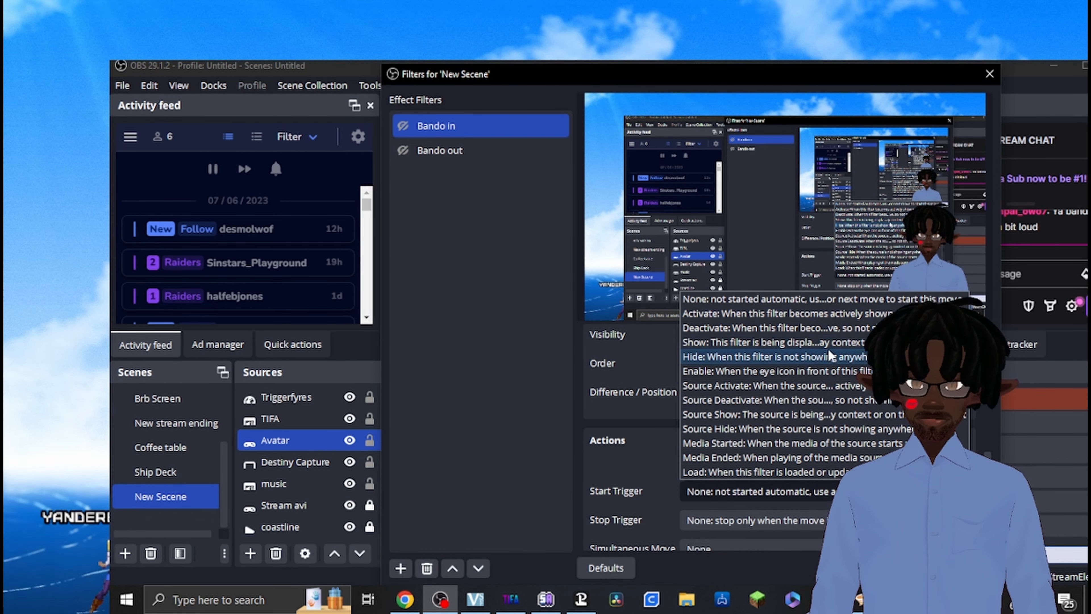
{"action": "left_click", "coordinate": [845, 374]}
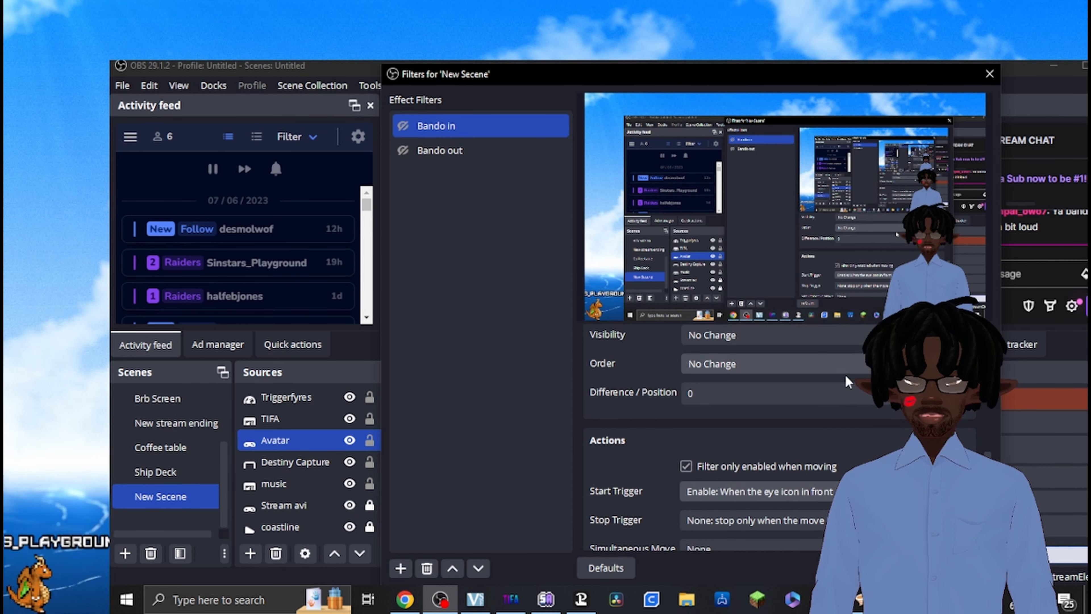
{"action": "scroll", "coordinate": [849, 435], "scroll_direction": "down", "scroll_amount": 1}
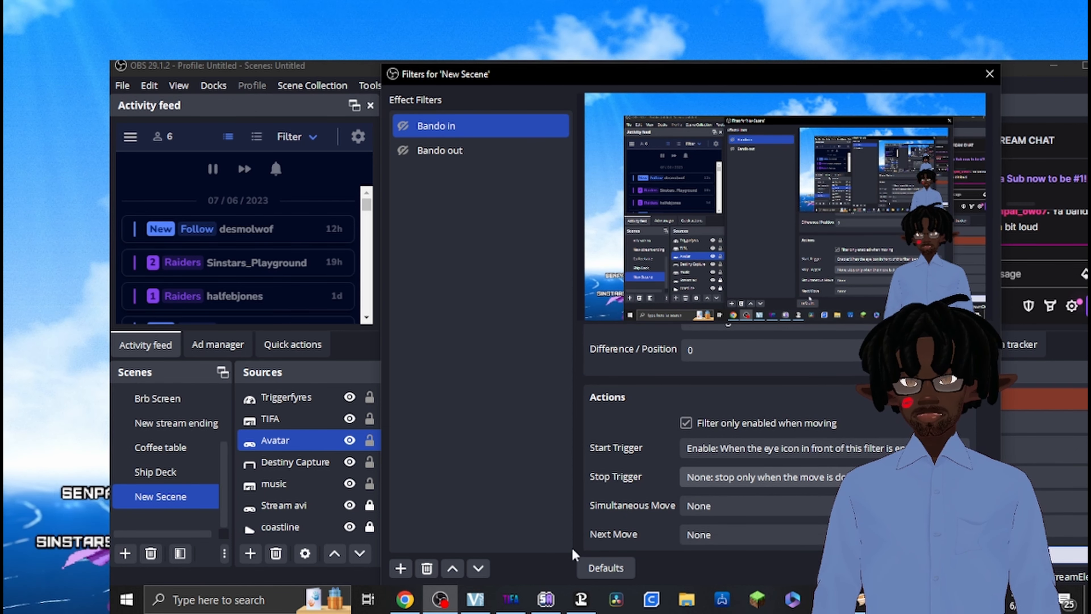
Switch to Chrome, play the tutorial slightly louder in full screen, pause at 2:15 and leave full screen.
{"action": "left_click", "coordinate": [405, 599]}
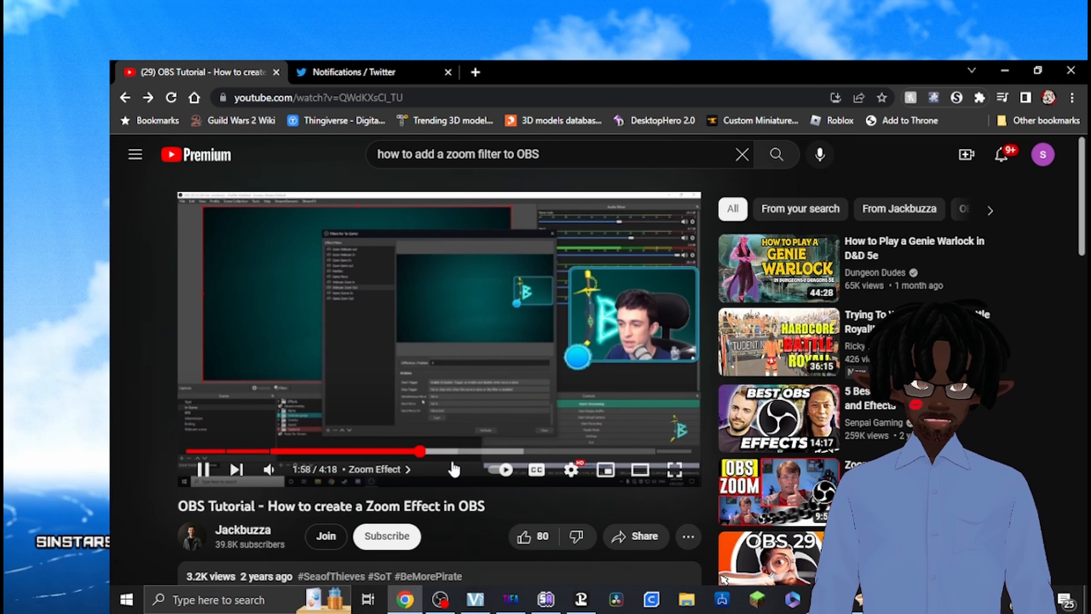
{"action": "mouse_move", "coordinate": [269, 474]}
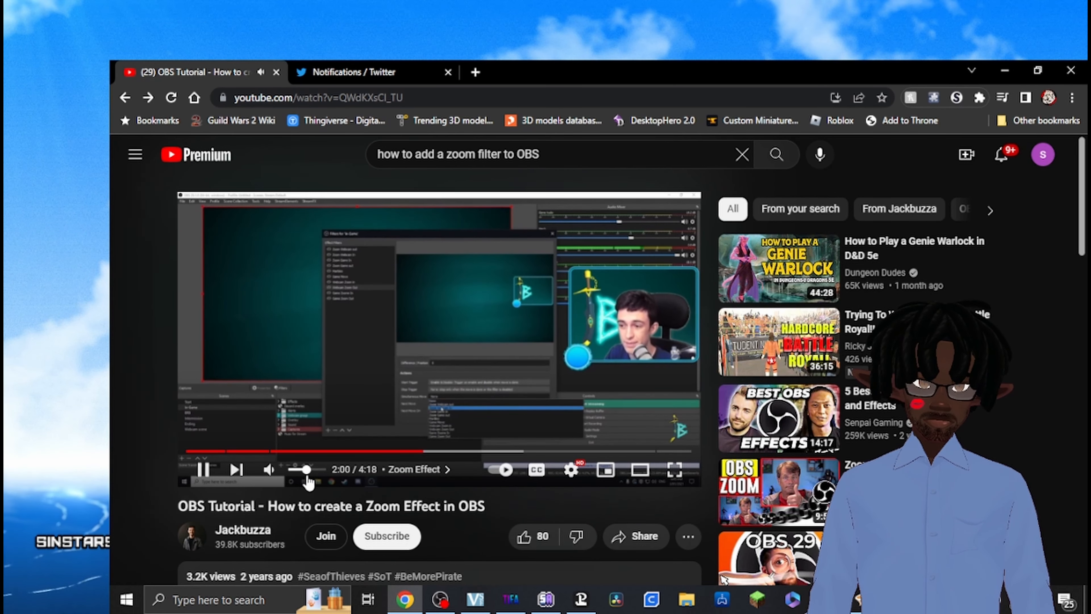
{"action": "left_click_drag", "start_coordinate": [307, 477], "coordinate": [311, 477]}
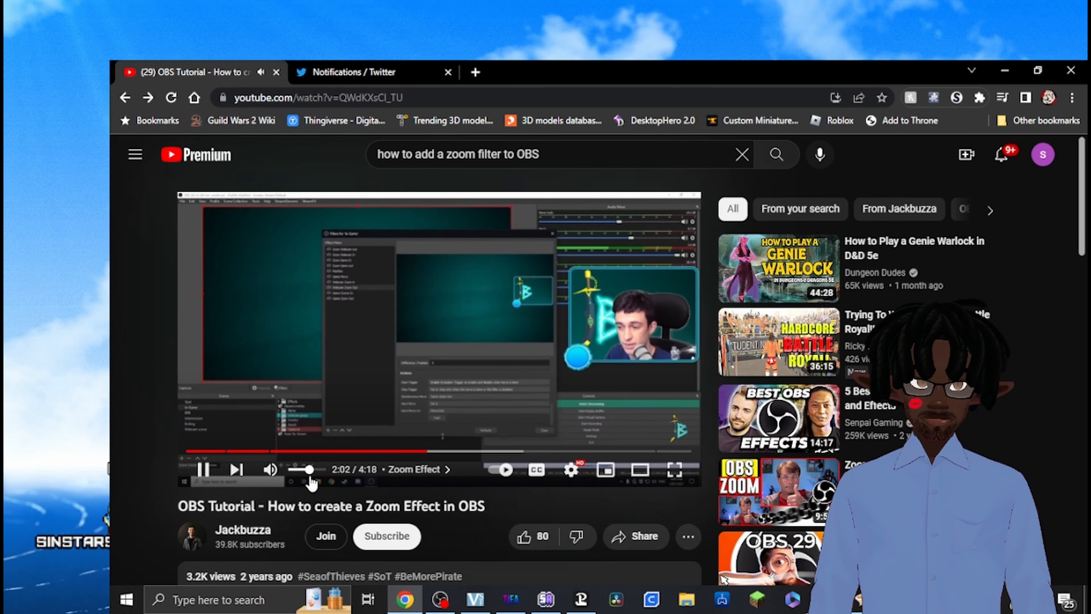
{"action": "left_click", "coordinate": [675, 470]}
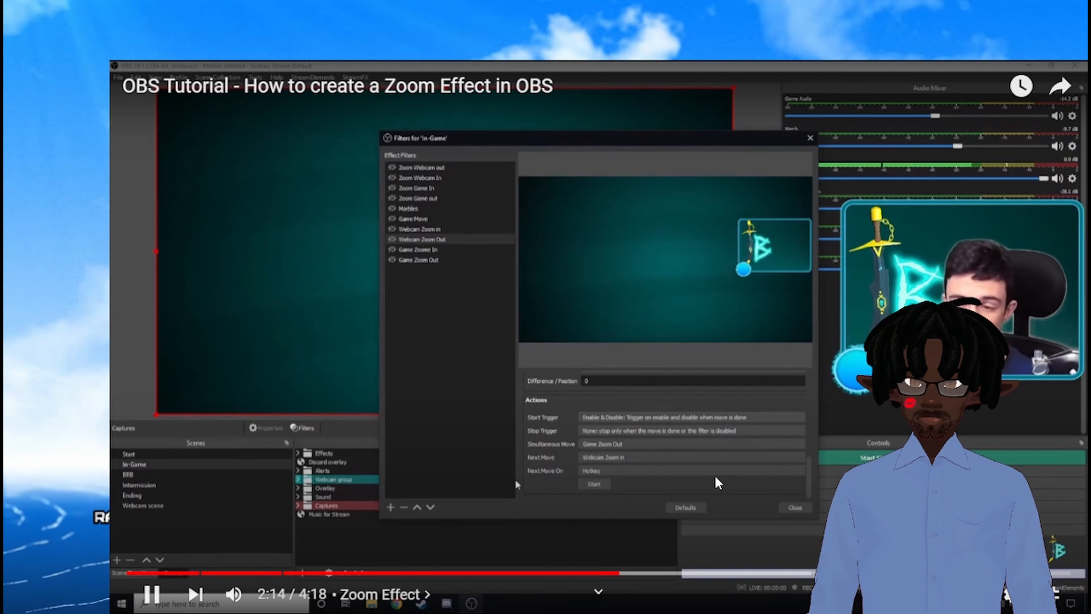
{"action": "left_click", "coordinate": [463, 400]}
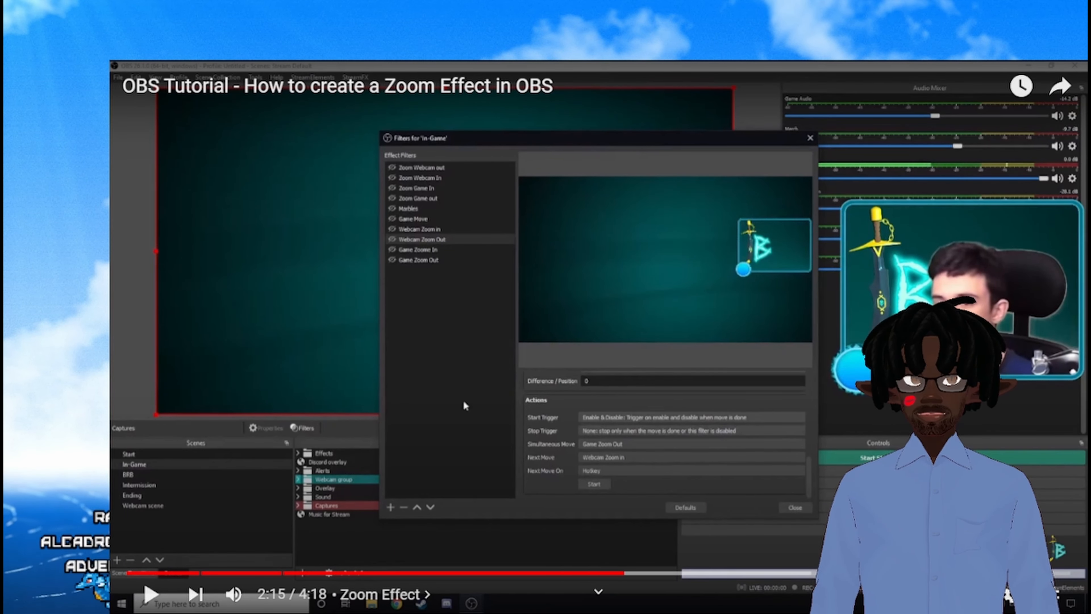
{"action": "key", "text": "Escape"}
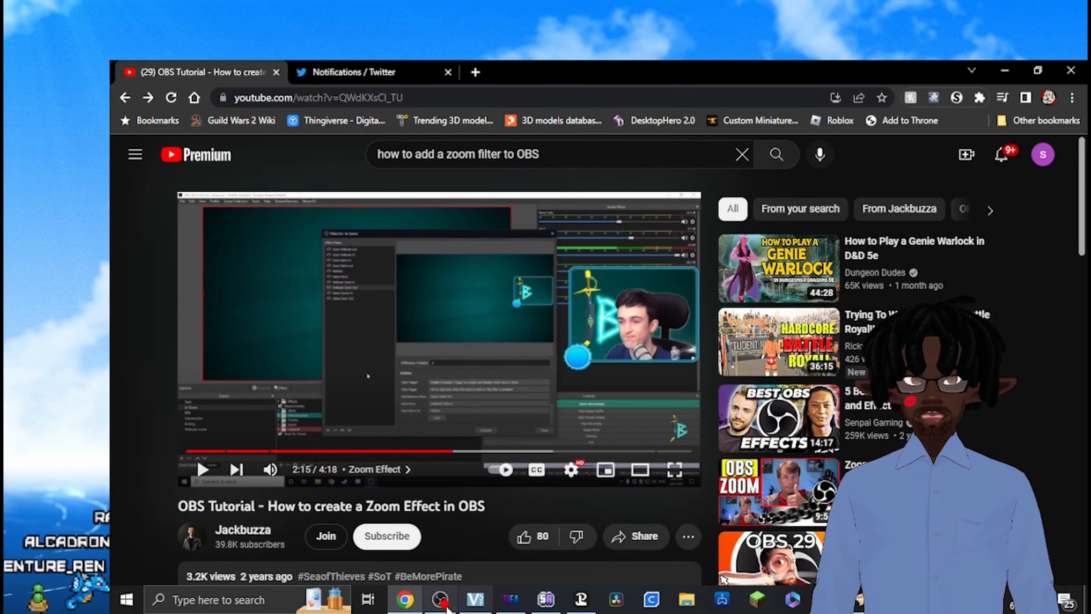
Switch back to OBS and reselect Enable as the Bando in filter's start trigger.
{"action": "left_click", "coordinate": [442, 602]}
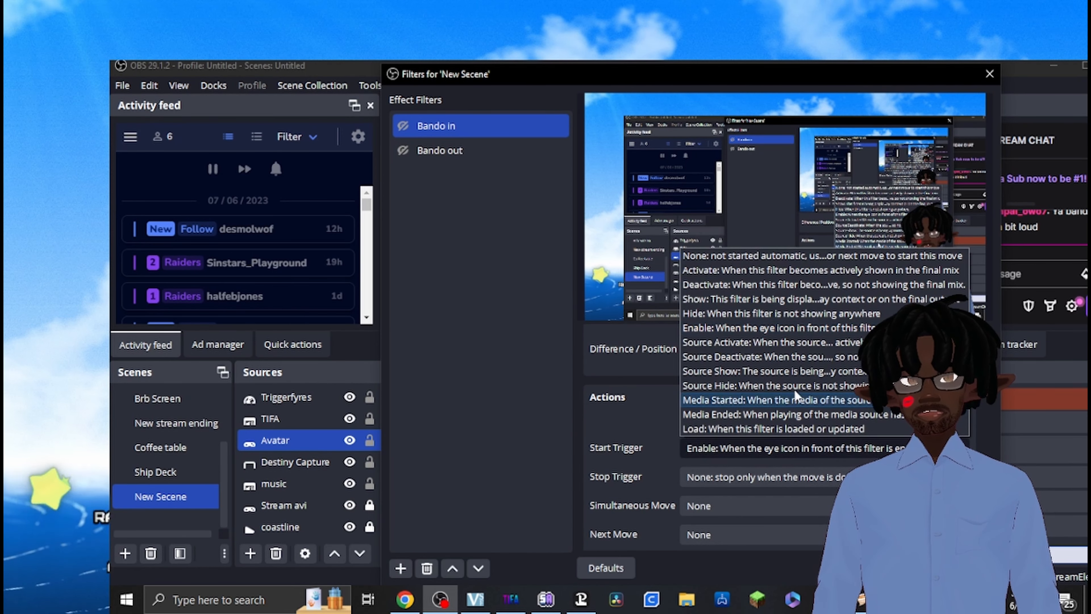
{"action": "left_click", "coordinate": [793, 328]}
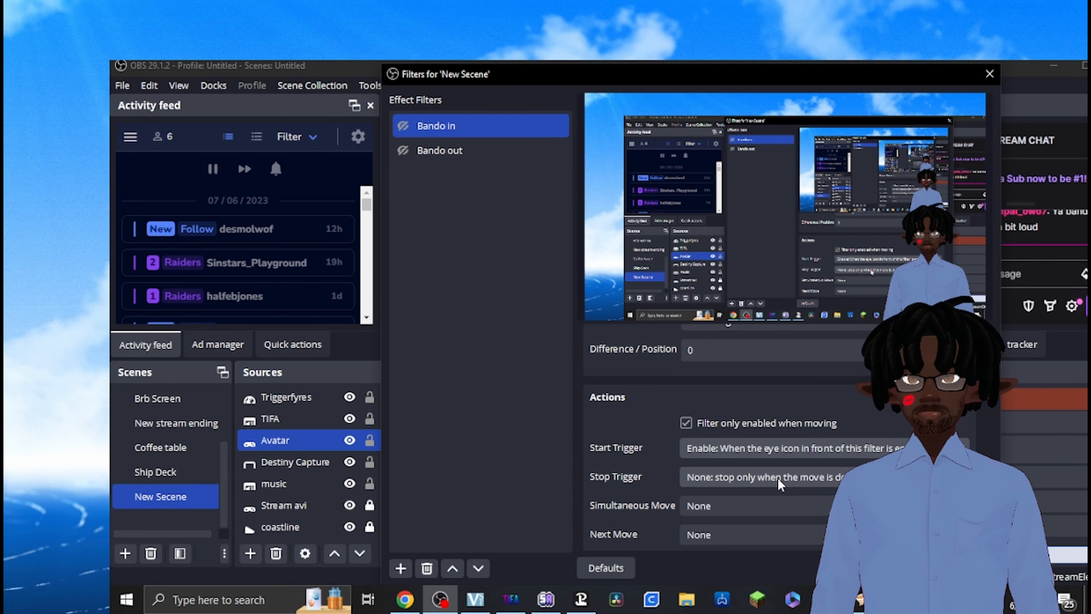
{"action": "left_click", "coordinate": [782, 447]}
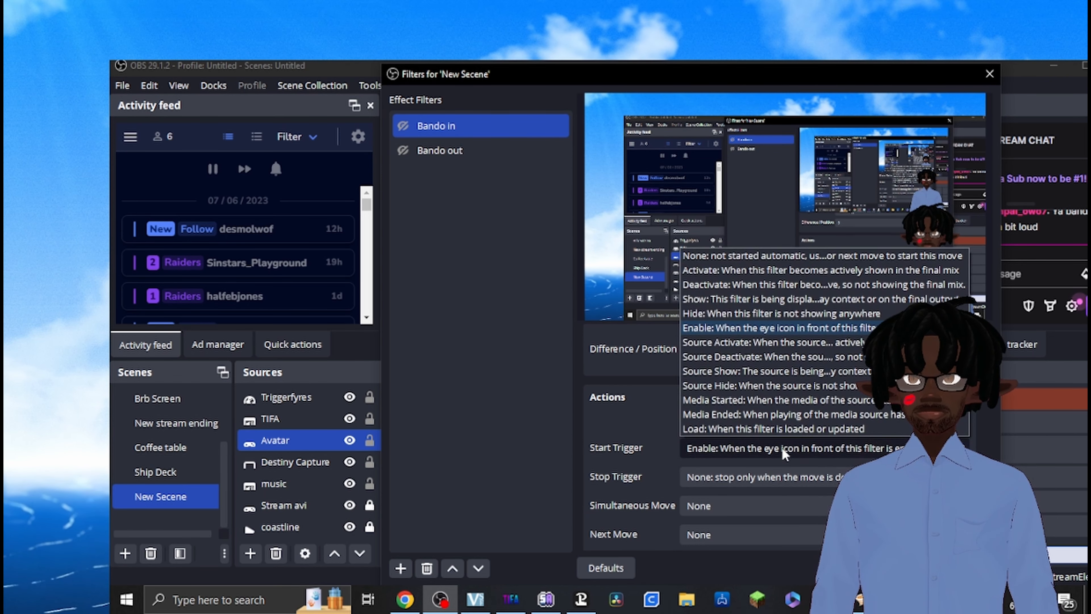
{"action": "left_click", "coordinate": [791, 328]}
Go to the Bando out filter's action settings and keep its start trigger on None.
{"action": "left_click", "coordinate": [489, 149]}
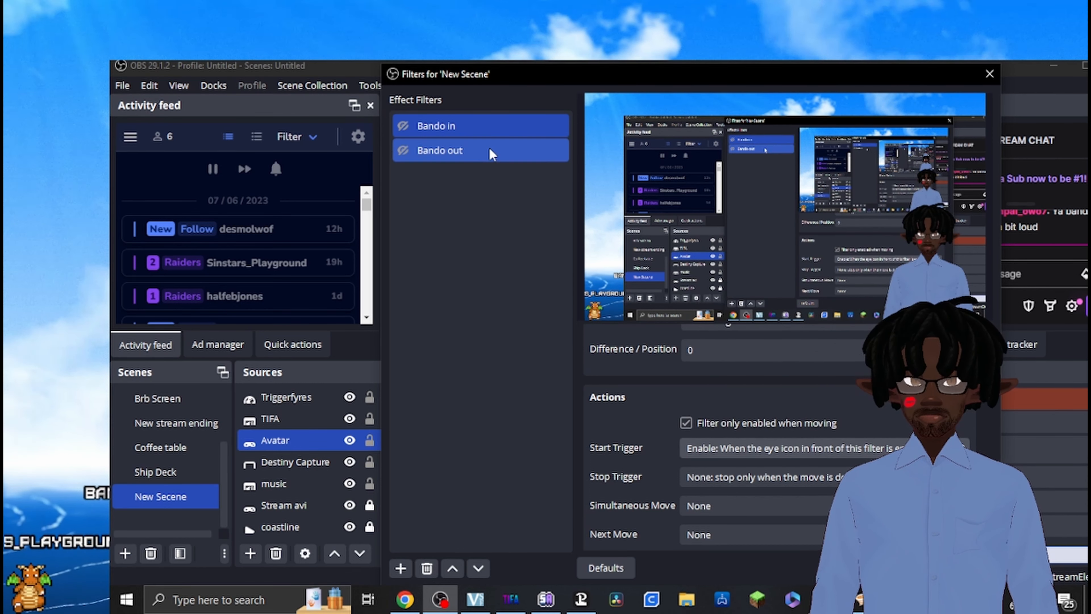
{"action": "scroll", "coordinate": [714, 456], "scroll_direction": "down", "scroll_amount": 3}
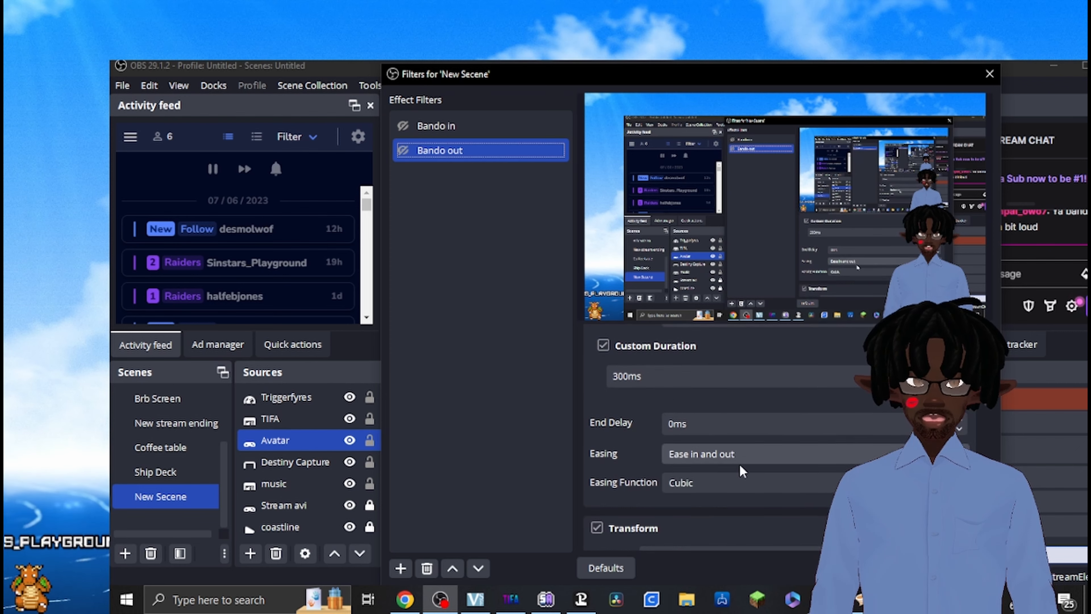
{"action": "scroll", "coordinate": [754, 512], "scroll_direction": "down", "scroll_amount": 4}
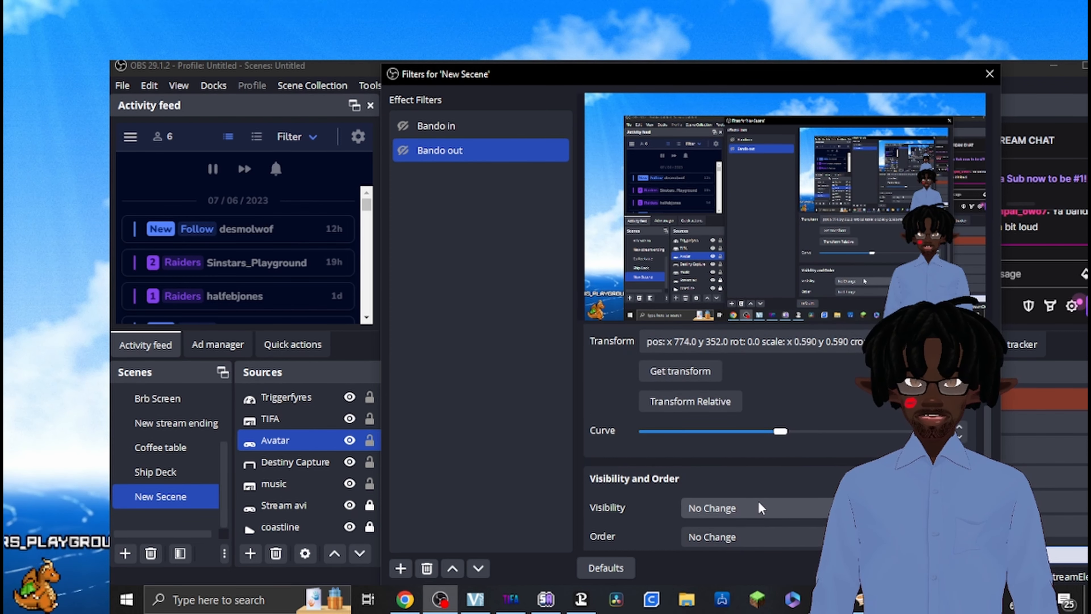
{"action": "scroll", "coordinate": [807, 481], "scroll_direction": "down", "scroll_amount": 1}
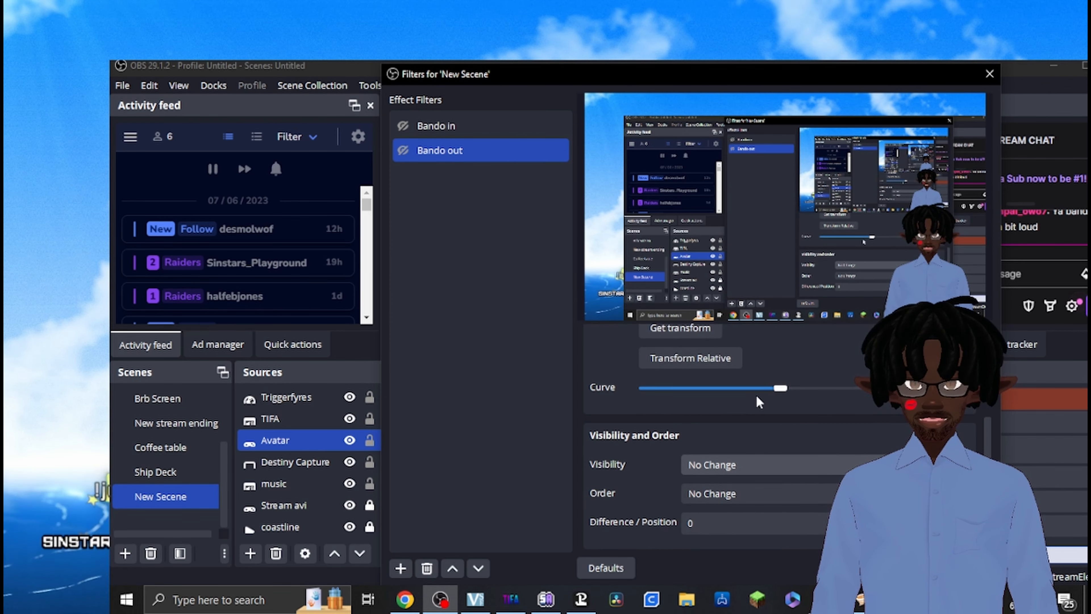
{"action": "scroll", "coordinate": [758, 398], "scroll_direction": "up", "scroll_amount": 4}
{"action": "scroll", "coordinate": [834, 472], "scroll_direction": "down", "scroll_amount": 4}
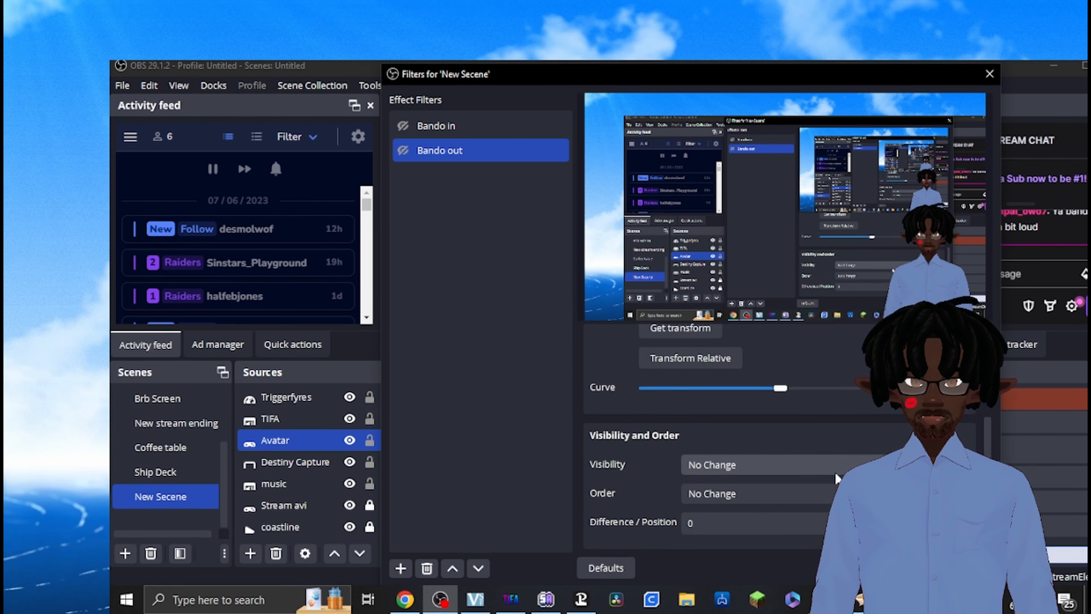
{"action": "scroll", "coordinate": [835, 472], "scroll_direction": "down", "scroll_amount": 5}
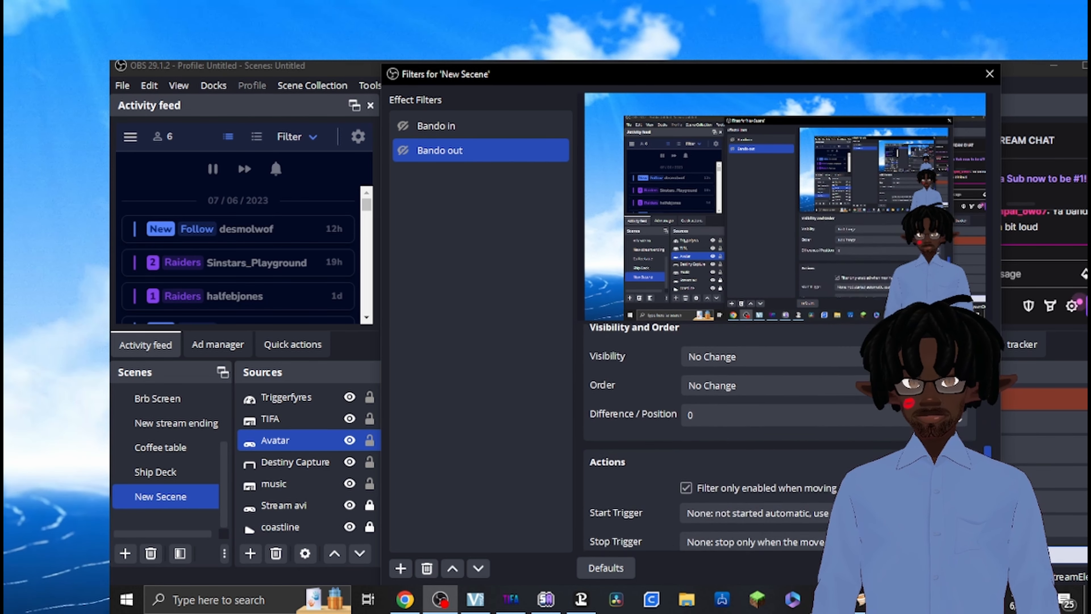
{"action": "scroll", "coordinate": [822, 398], "scroll_direction": "down", "scroll_amount": 1}
{"action": "left_click", "coordinate": [814, 389]}
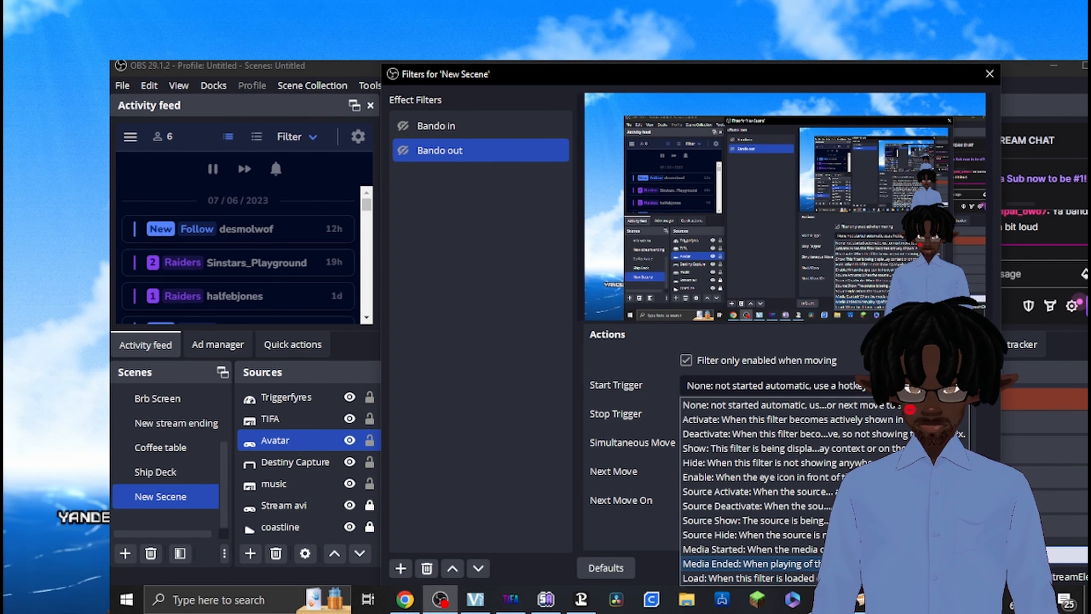
{"action": "left_click", "coordinate": [731, 405]}
Check Bando out's simultaneous move choices without changing them, and keep its stop trigger on None.
{"action": "left_click", "coordinate": [730, 444]}
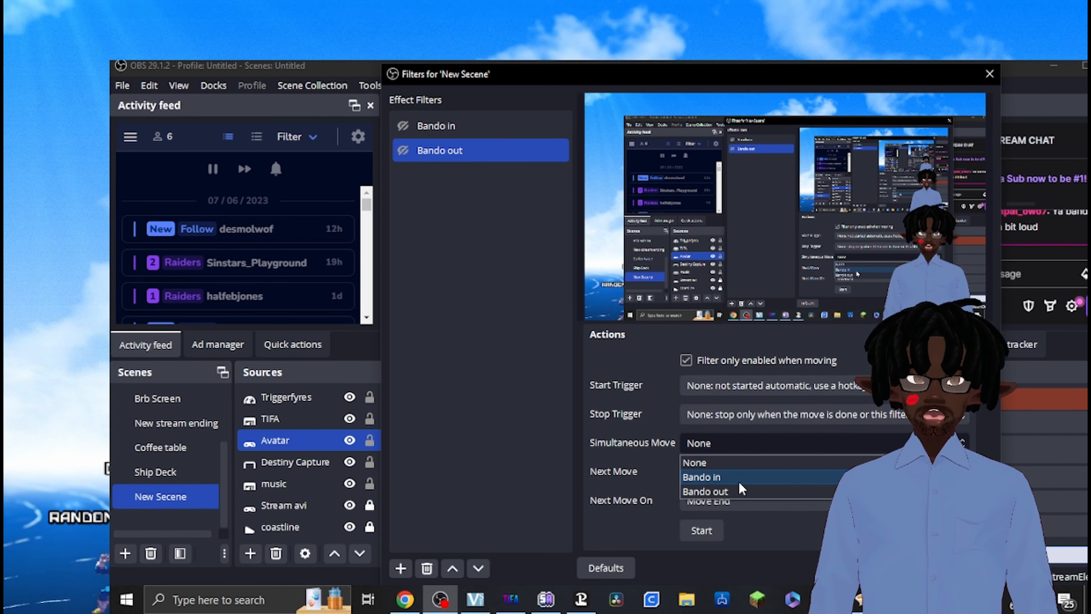
{"action": "left_click", "coordinate": [652, 439]}
{"action": "left_click", "coordinate": [711, 420]}
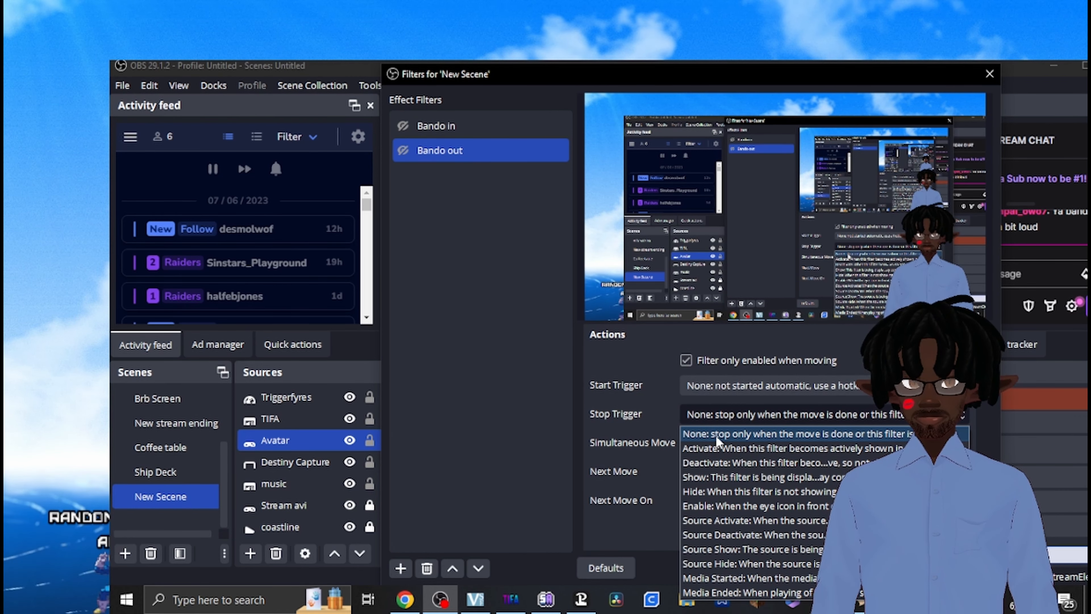
{"action": "left_click", "coordinate": [716, 435]}
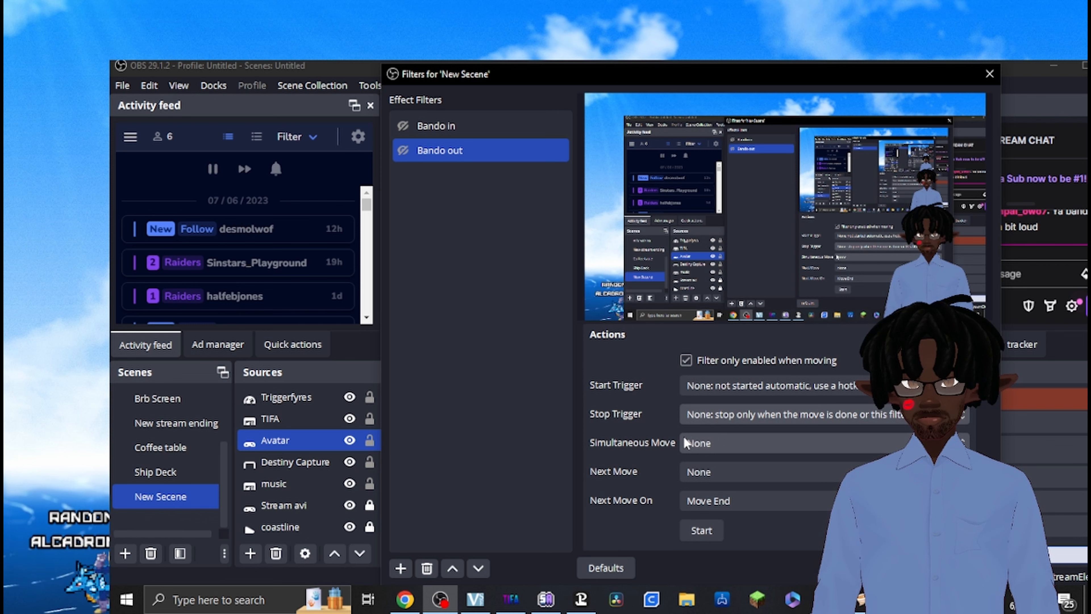
Set Bando out's Next Move to Bando in, keeping the start trigger on None.
{"action": "left_click", "coordinate": [724, 500]}
{"action": "left_click", "coordinate": [724, 502]}
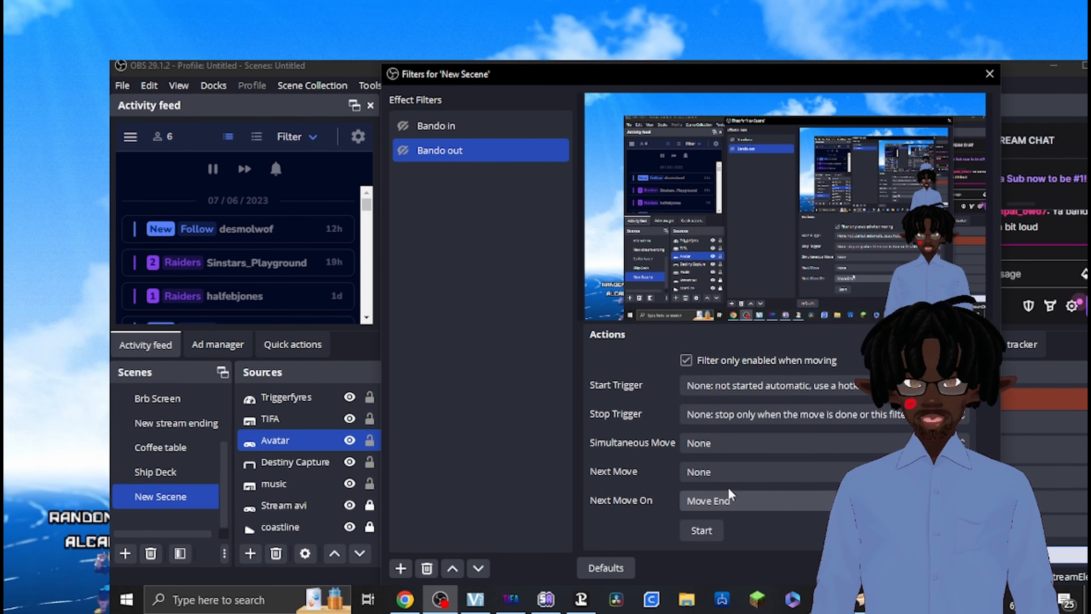
{"action": "left_click", "coordinate": [739, 472]}
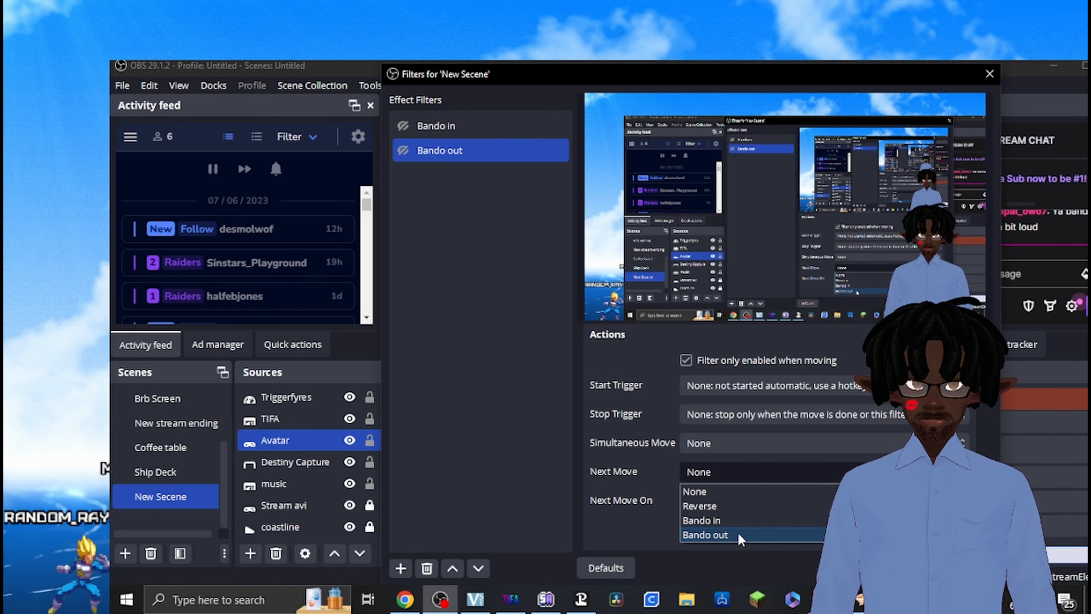
{"action": "left_click", "coordinate": [736, 521]}
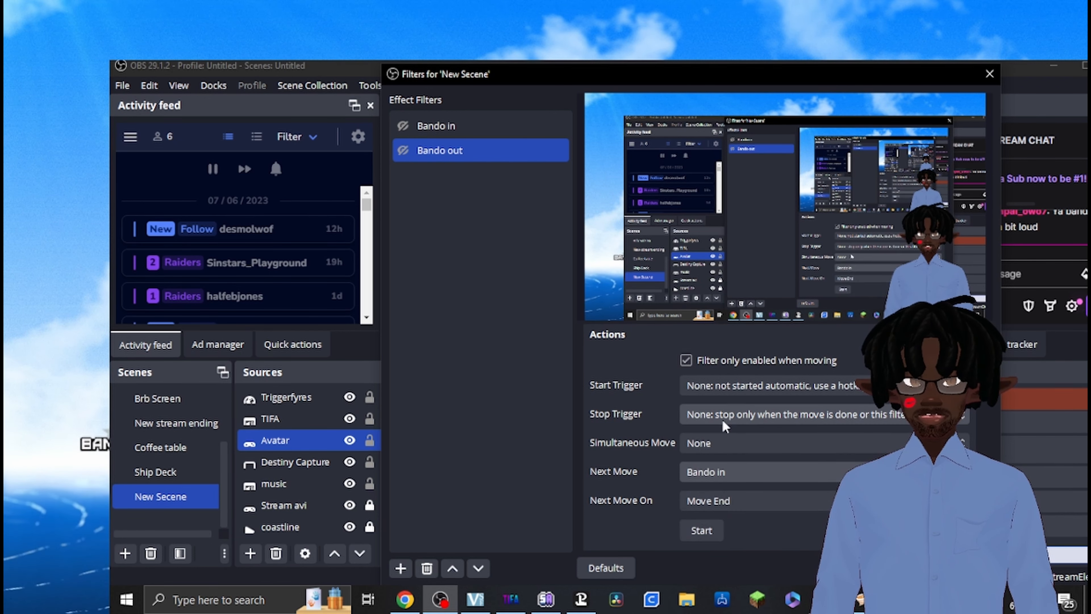
{"action": "left_click", "coordinate": [727, 391]}
{"action": "left_click", "coordinate": [728, 404]}
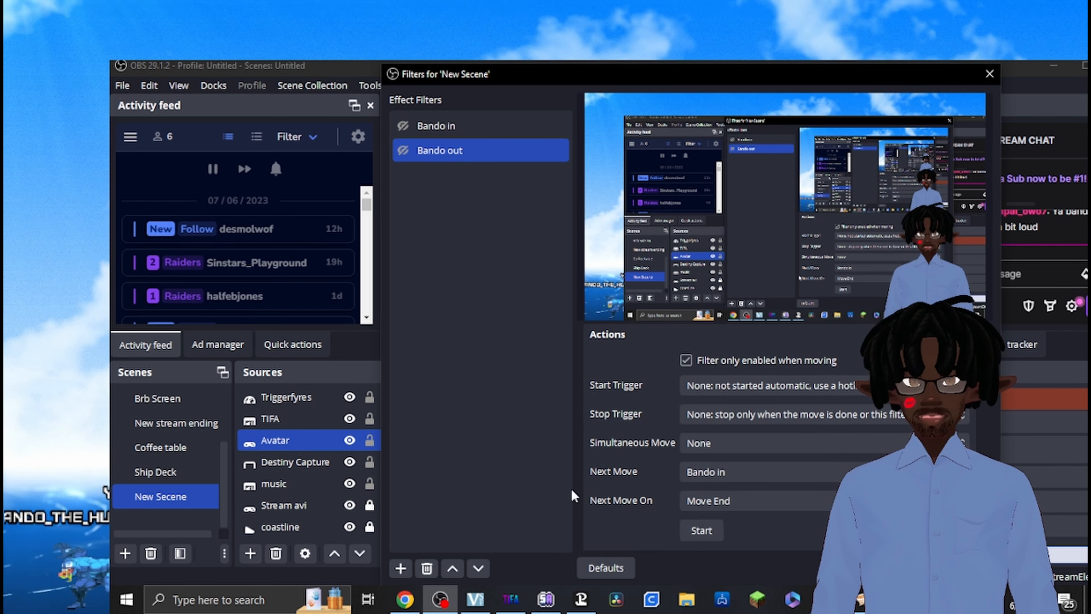
Test the Avatar zoom by enabling Bando in and Bando out, setting Bando out's Next Move On to Hotkey in between.
{"action": "left_click", "coordinate": [407, 126], "text": "ctrl"}
{"action": "left_click", "coordinate": [404, 126]}
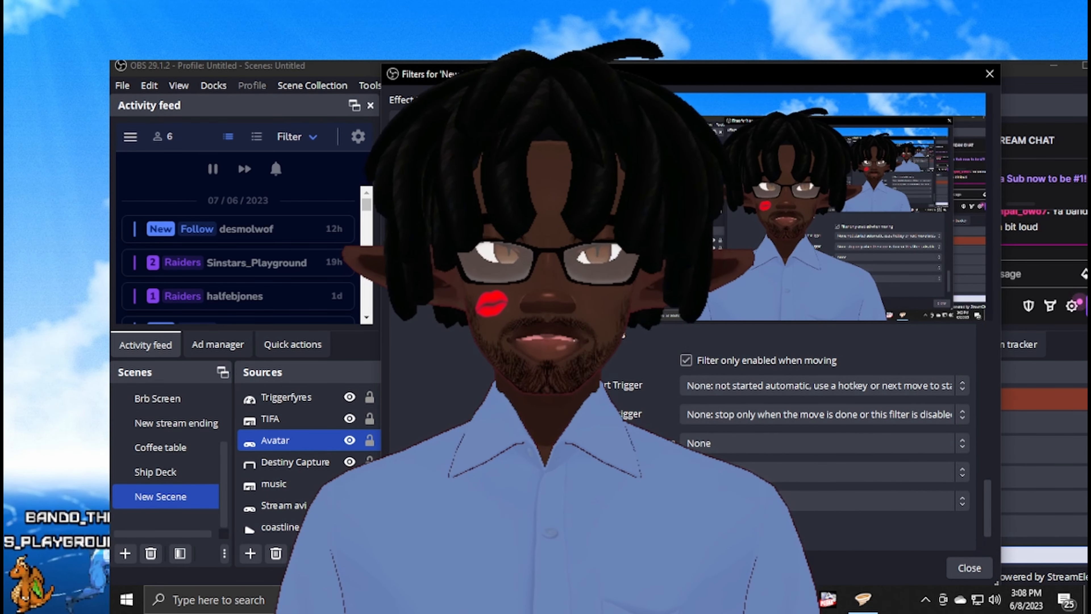
{"action": "left_click", "coordinate": [748, 501]}
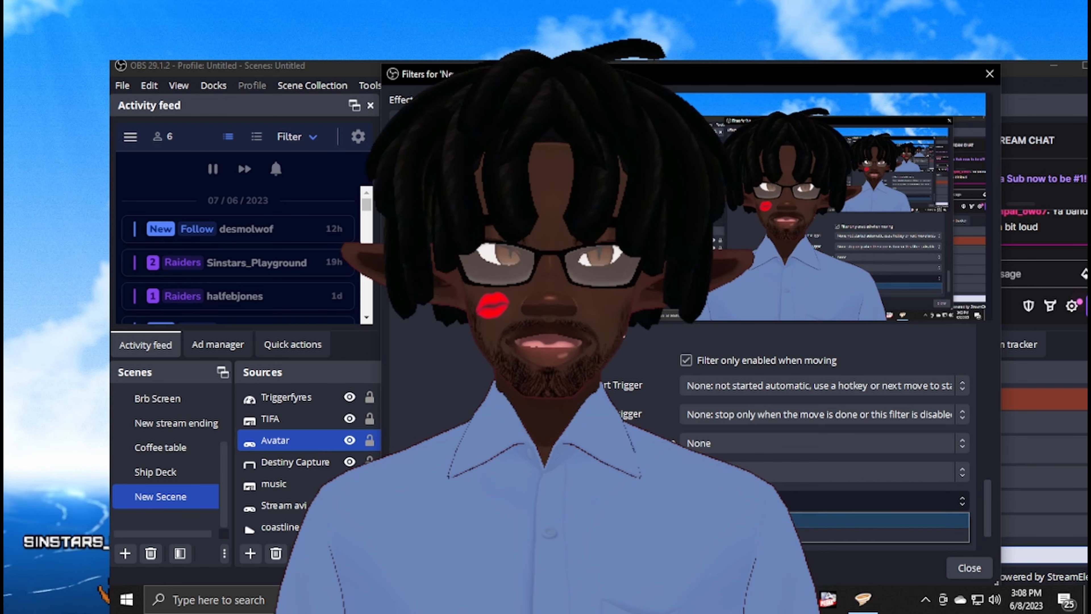
{"action": "left_click", "coordinate": [747, 535]}
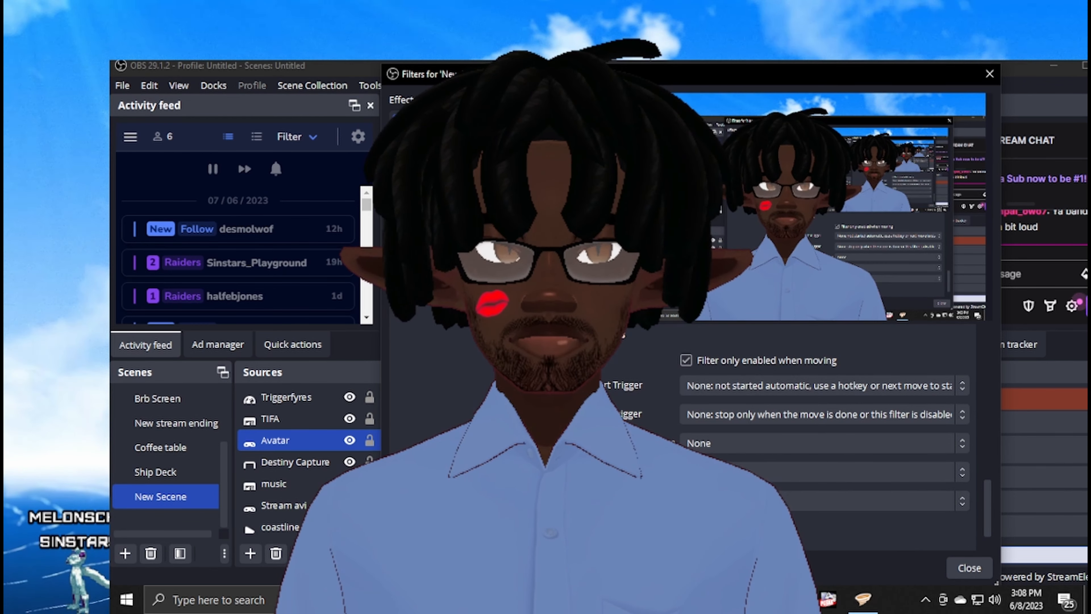
{"action": "left_click", "coordinate": [402, 154]}
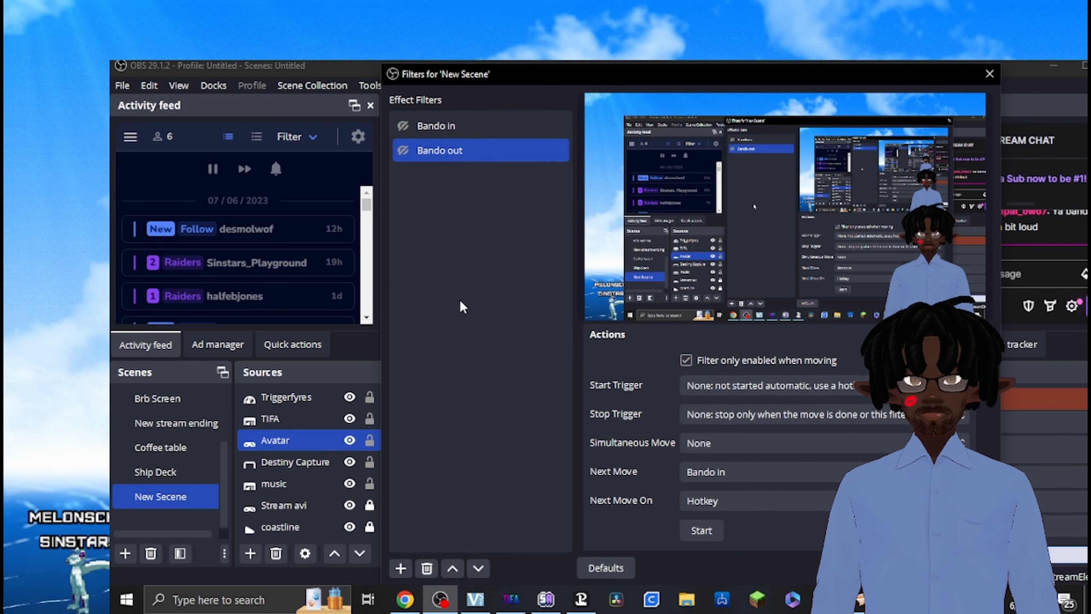
{"action": "scroll", "coordinate": [657, 433], "scroll_direction": "down", "scroll_amount": 3}
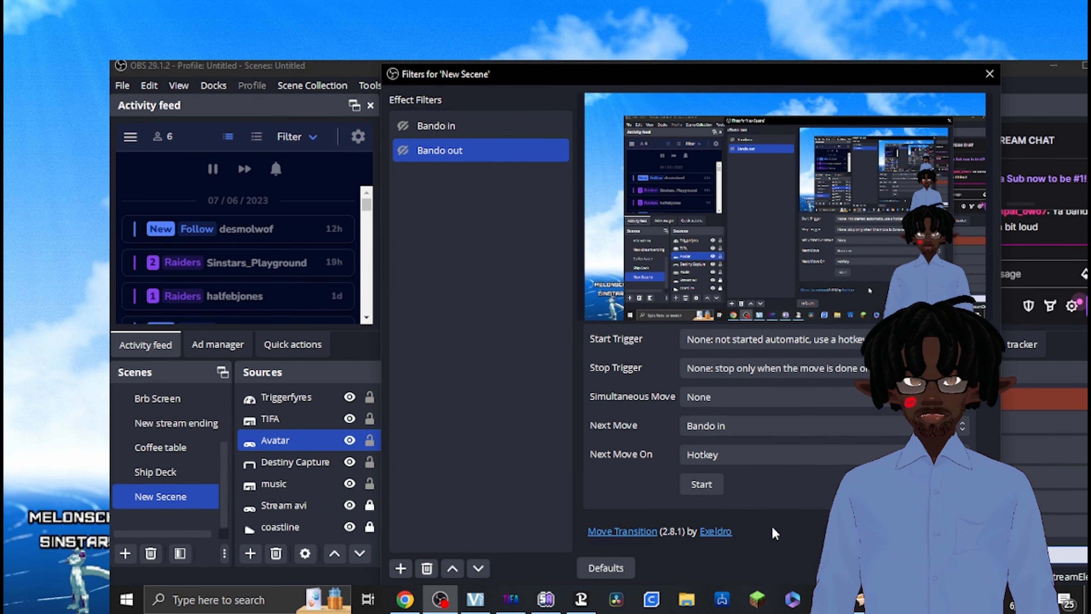
Run the Bando out move, and run the Bando in move from its action settings to test the Avatar zoom.
{"action": "left_click", "coordinate": [695, 489]}
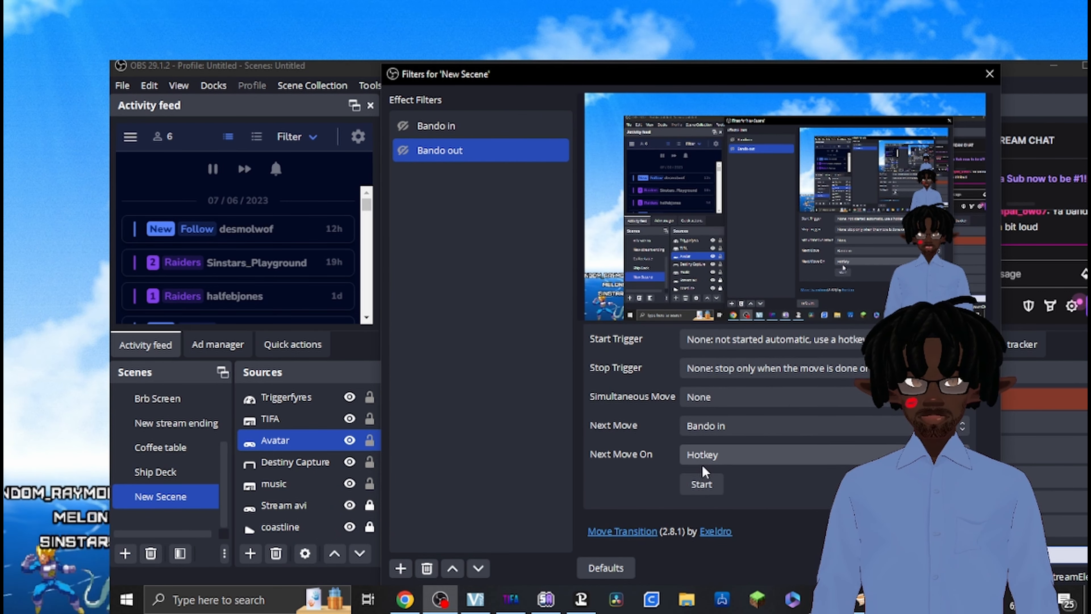
{"action": "left_click", "coordinate": [441, 125]}
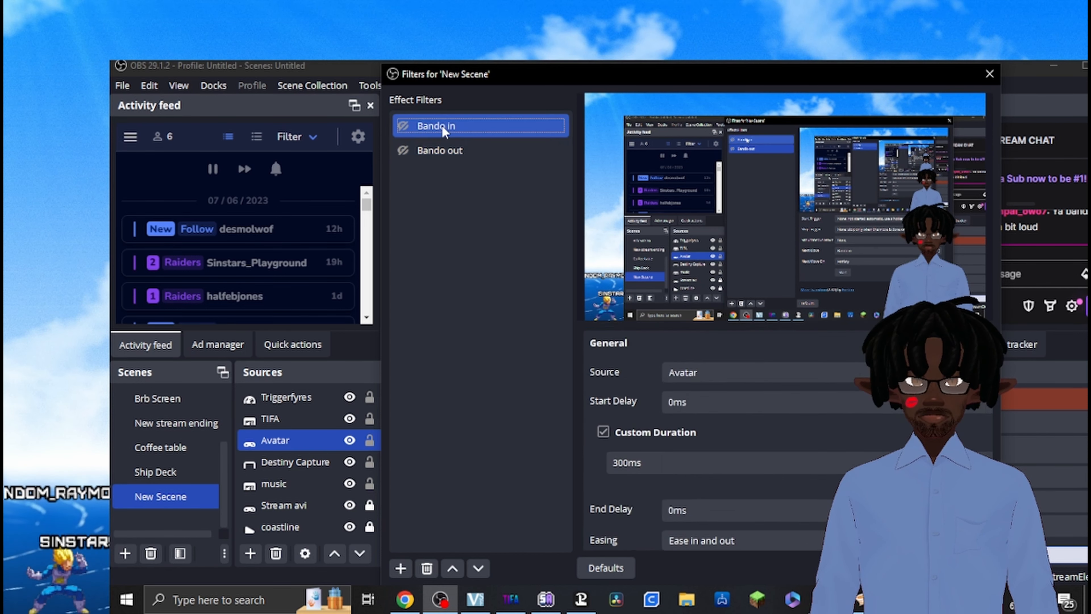
{"action": "scroll", "coordinate": [683, 443], "scroll_direction": "down", "scroll_amount": 2}
{"action": "scroll", "coordinate": [617, 482], "scroll_direction": "down", "scroll_amount": 10}
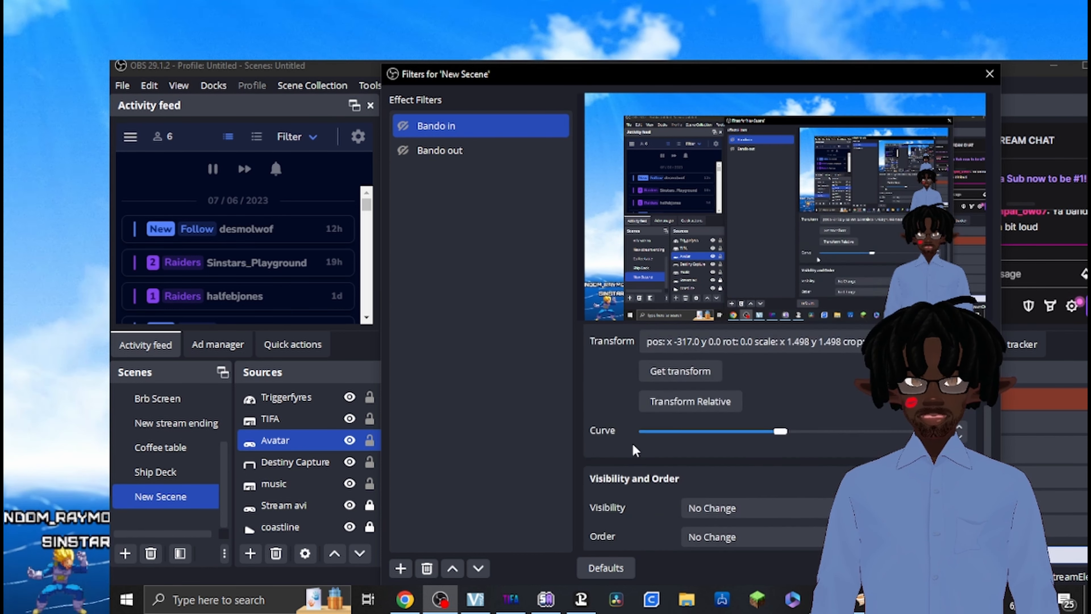
{"action": "left_click", "coordinate": [702, 480]}
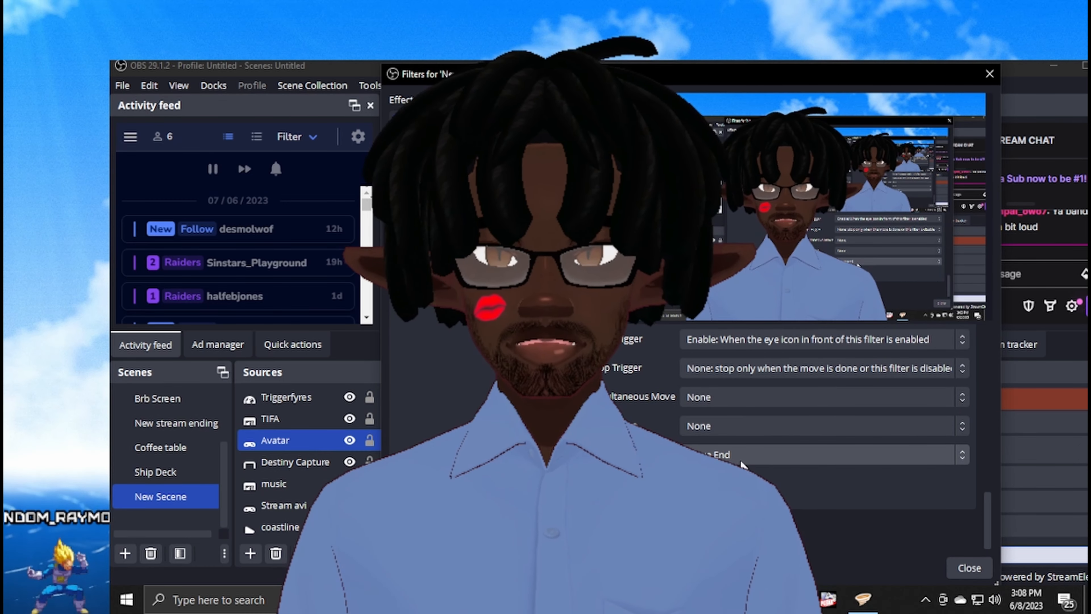
Try Reverse as Bando in's Next Move, and set it to Bando out instead.
{"action": "left_click", "coordinate": [735, 420]}
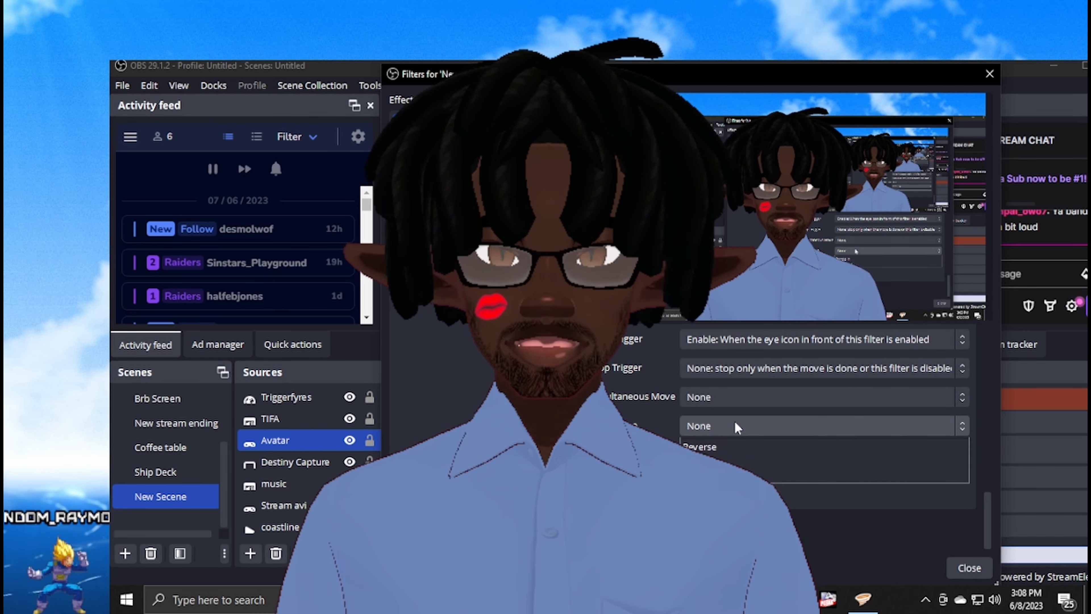
{"action": "left_click", "coordinate": [730, 447]}
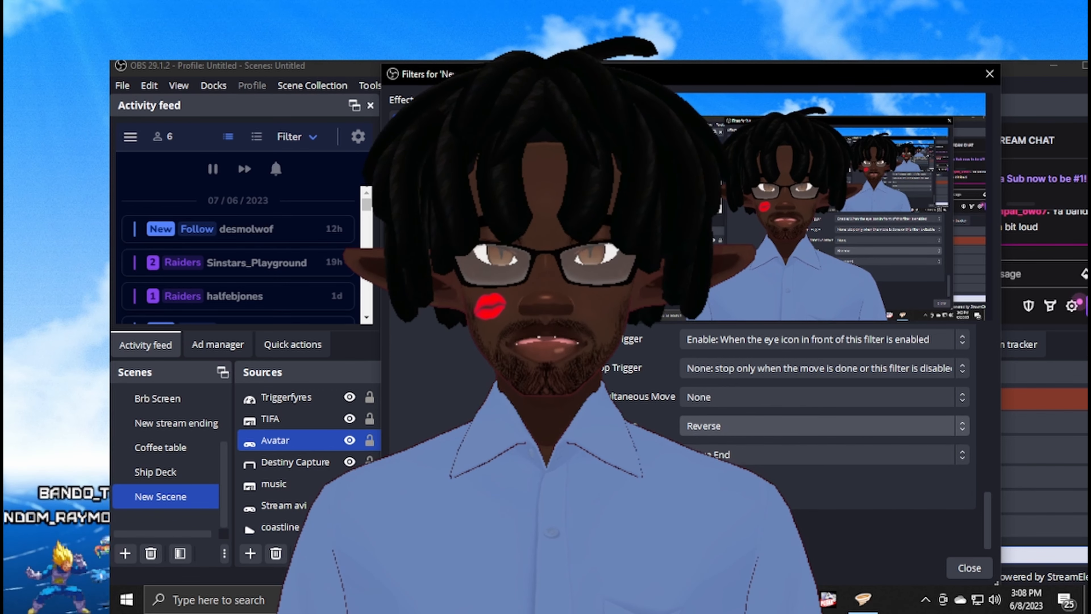
{"action": "left_click", "coordinate": [770, 425]}
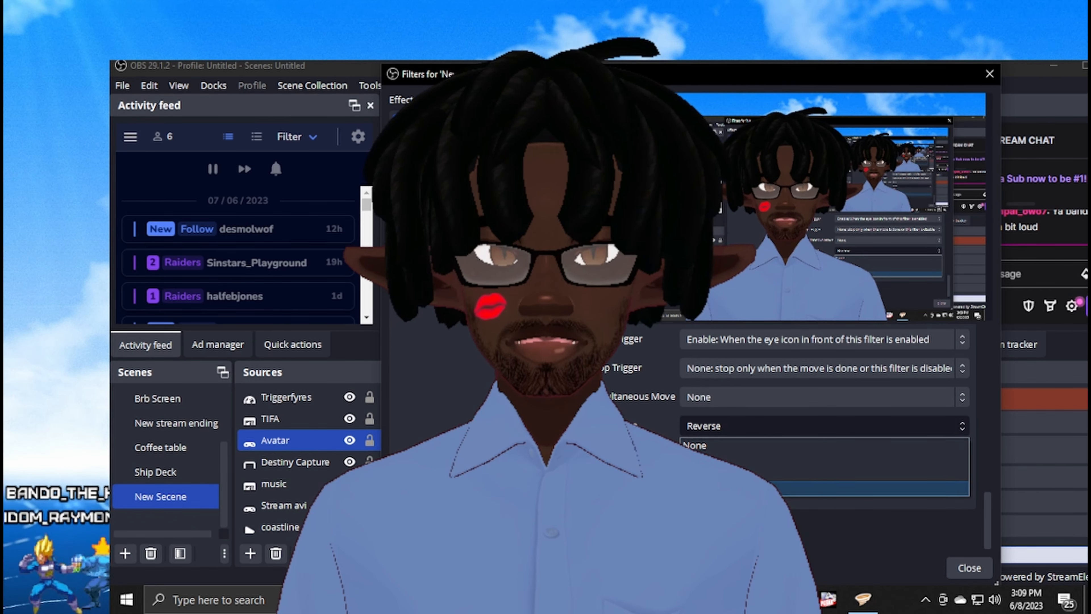
{"action": "left_click", "coordinate": [756, 475]}
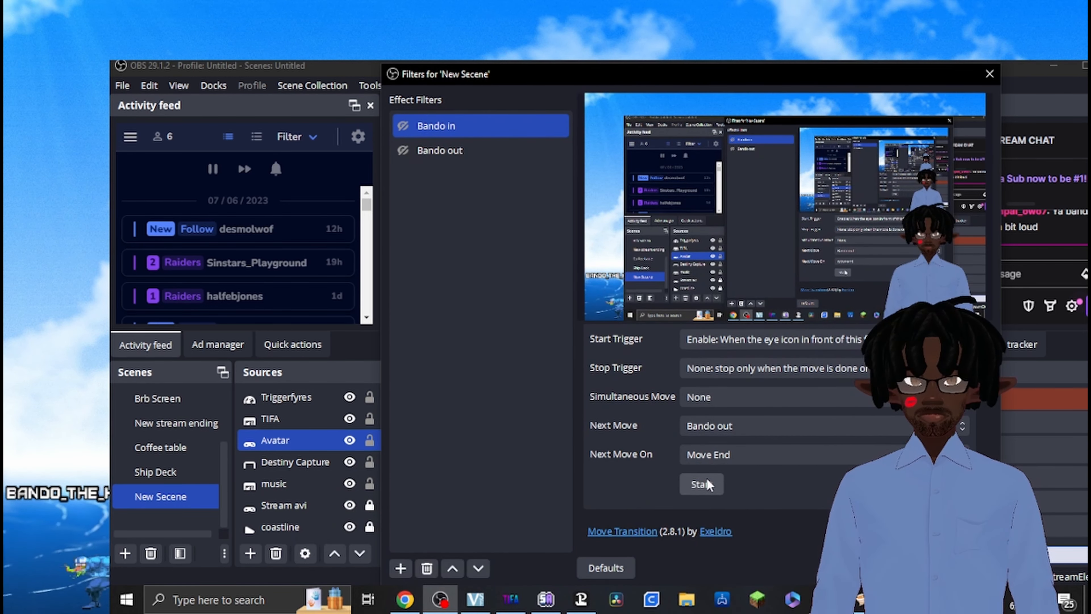
Set Bando in's custom duration to 900 ms and run the move to test the timing.
{"action": "scroll", "coordinate": [707, 430], "scroll_direction": "down", "scroll_amount": 5}
{"action": "scroll", "coordinate": [707, 423], "scroll_direction": "up", "scroll_amount": 2}
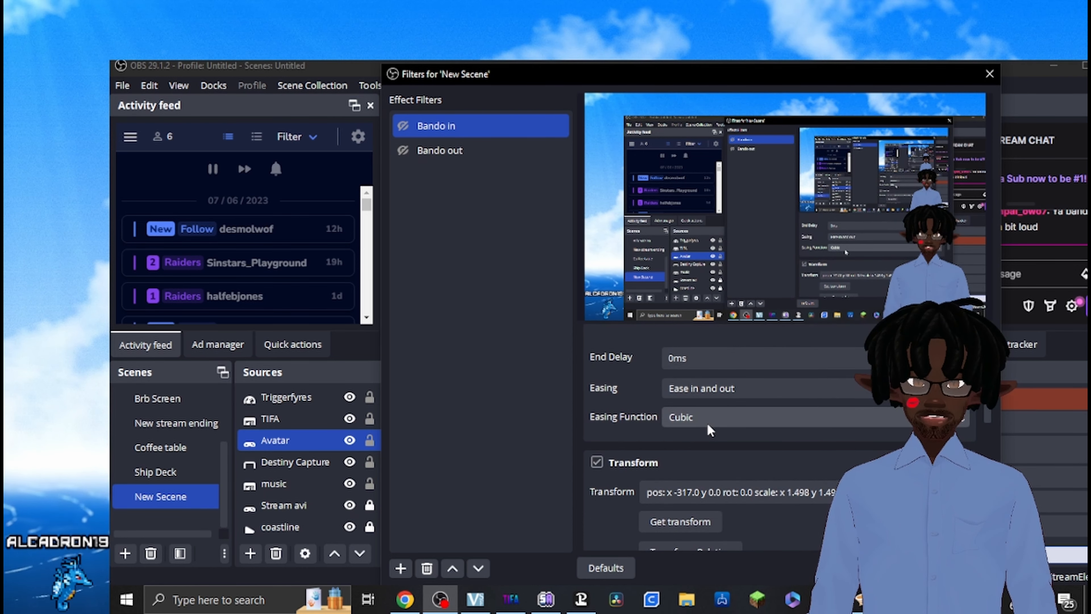
{"action": "scroll", "coordinate": [673, 388], "scroll_direction": "up", "scroll_amount": 2}
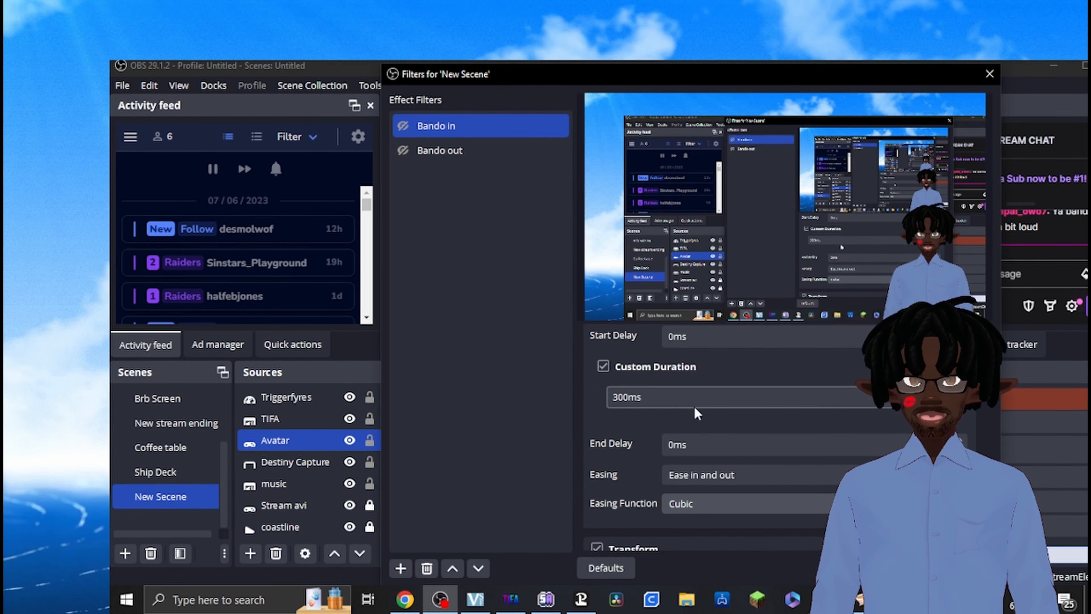
{"action": "double_click", "coordinate": [621, 391]}
{"action": "type", "text": "900"}
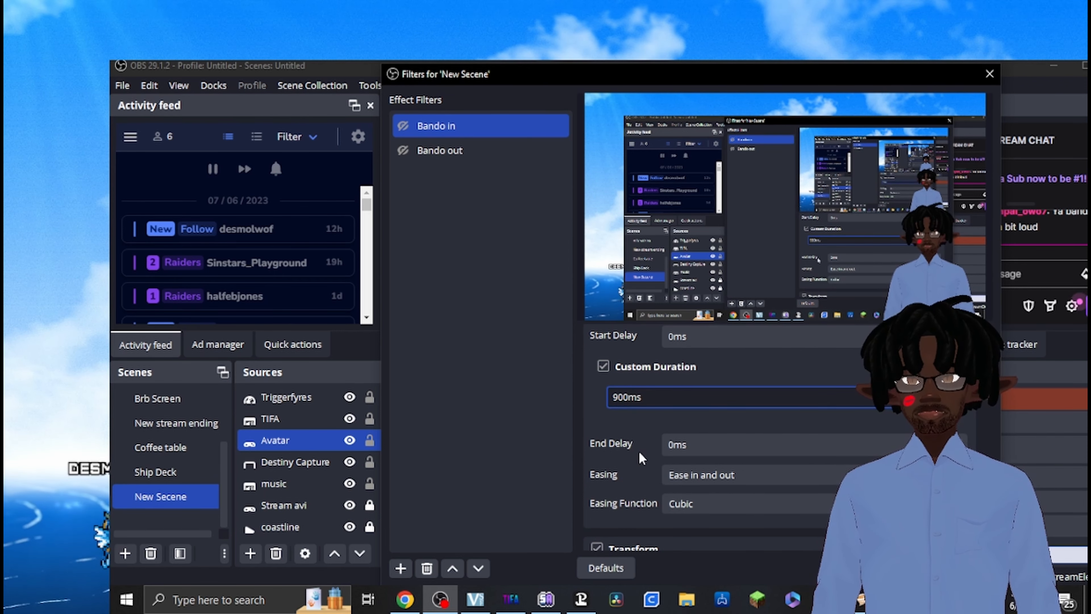
{"action": "scroll", "coordinate": [647, 466], "scroll_direction": "down", "scroll_amount": 5}
{"action": "scroll", "coordinate": [647, 466], "scroll_direction": "down", "scroll_amount": 5}
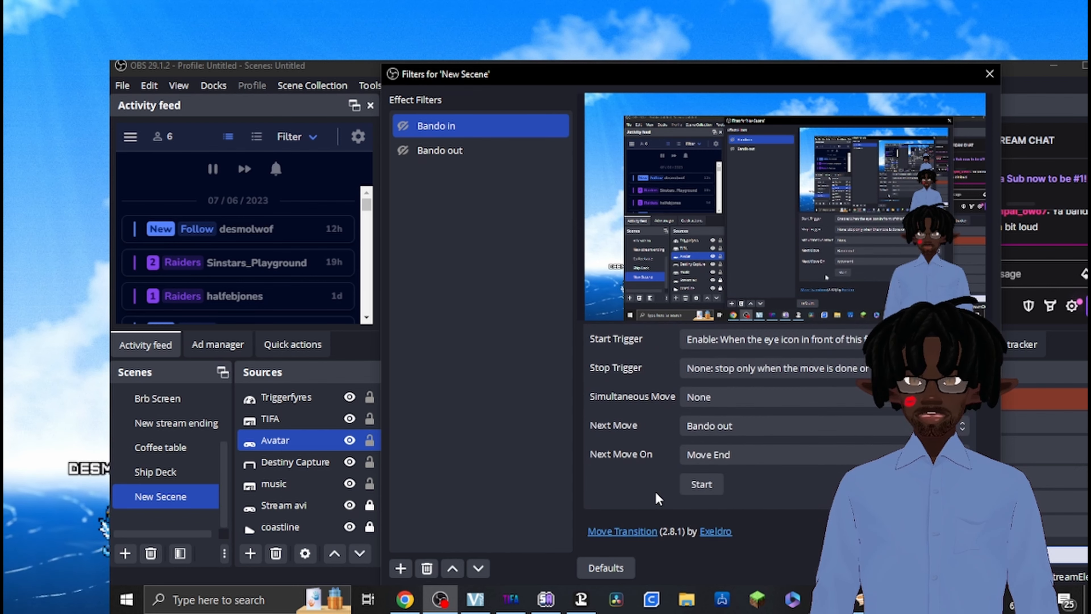
{"action": "left_click", "coordinate": [686, 488]}
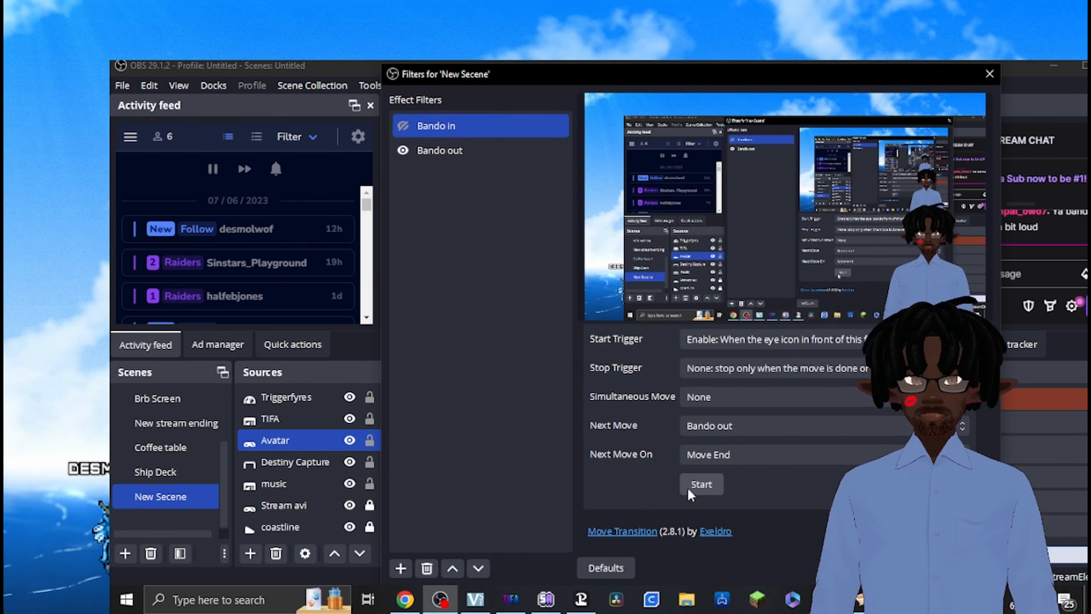
Set Bando in's custom duration to 300 ms and its end delay to 900 ms, and run the move.
{"action": "scroll", "coordinate": [663, 475], "scroll_direction": "up", "scroll_amount": 8}
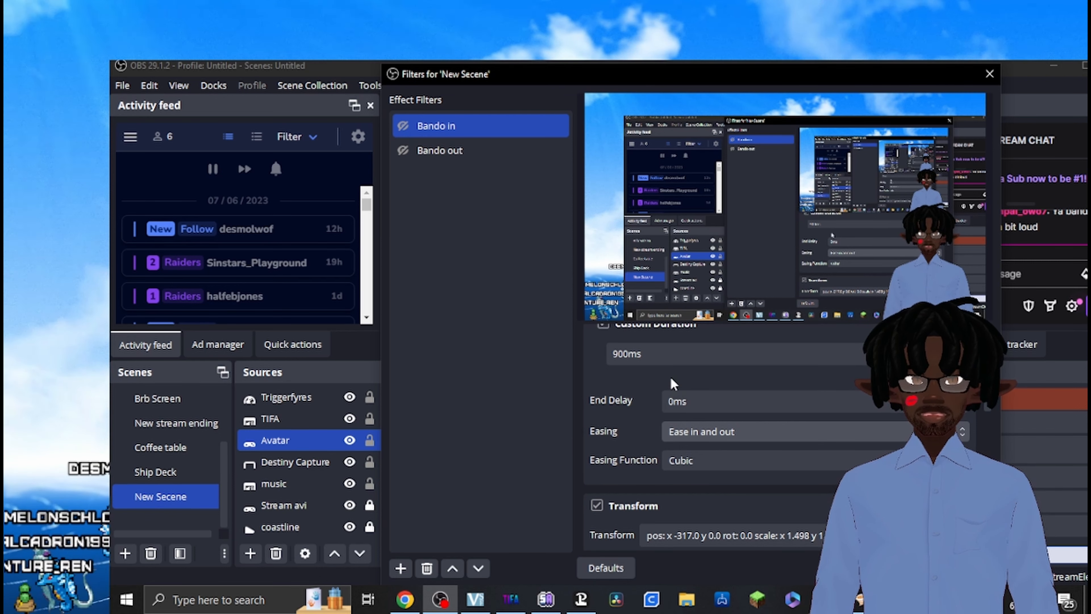
{"action": "double_click", "coordinate": [662, 353]}
{"action": "type", "text": "3"}
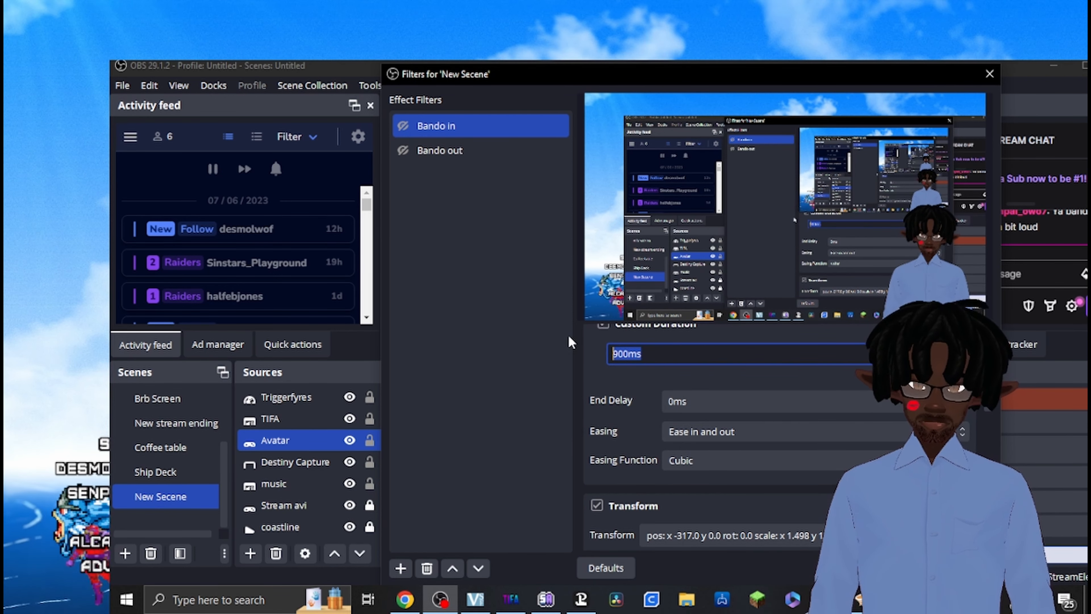
{"action": "type", "text": "00"}
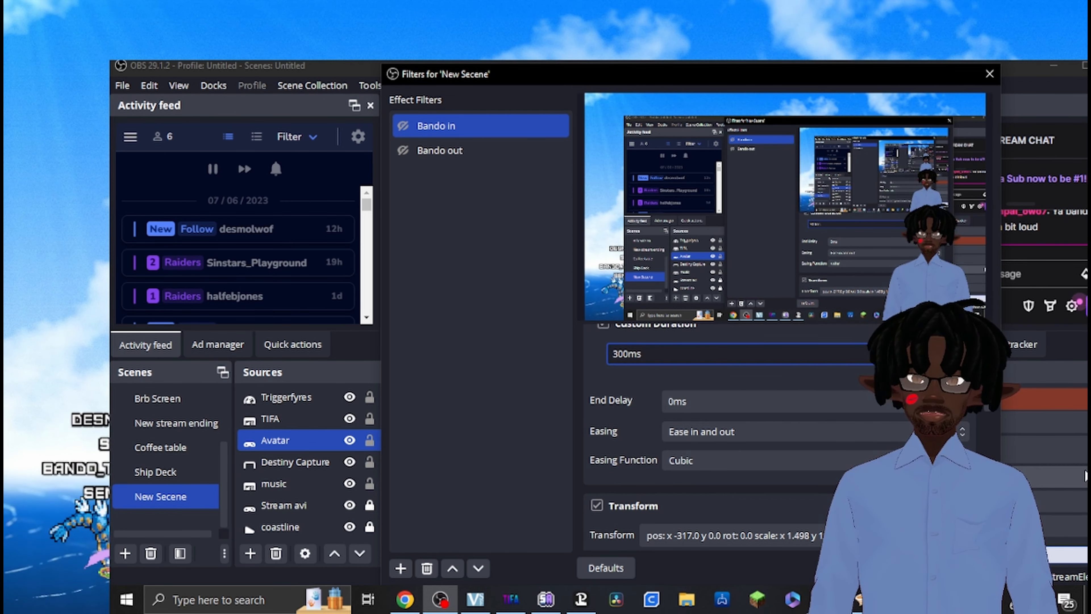
{"action": "key", "text": "Tab"}
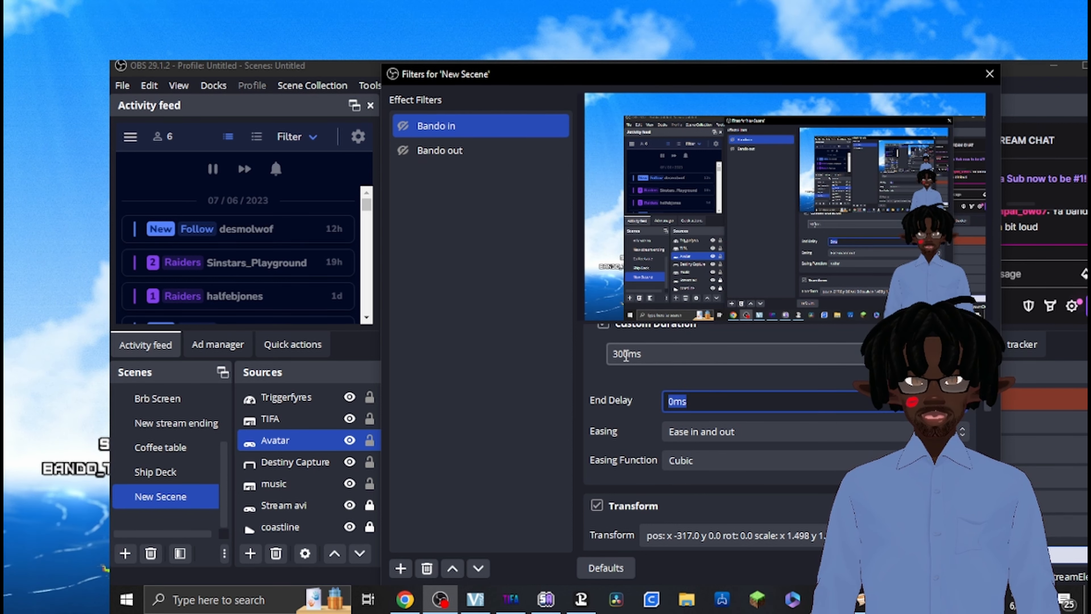
{"action": "type", "text": "90"}
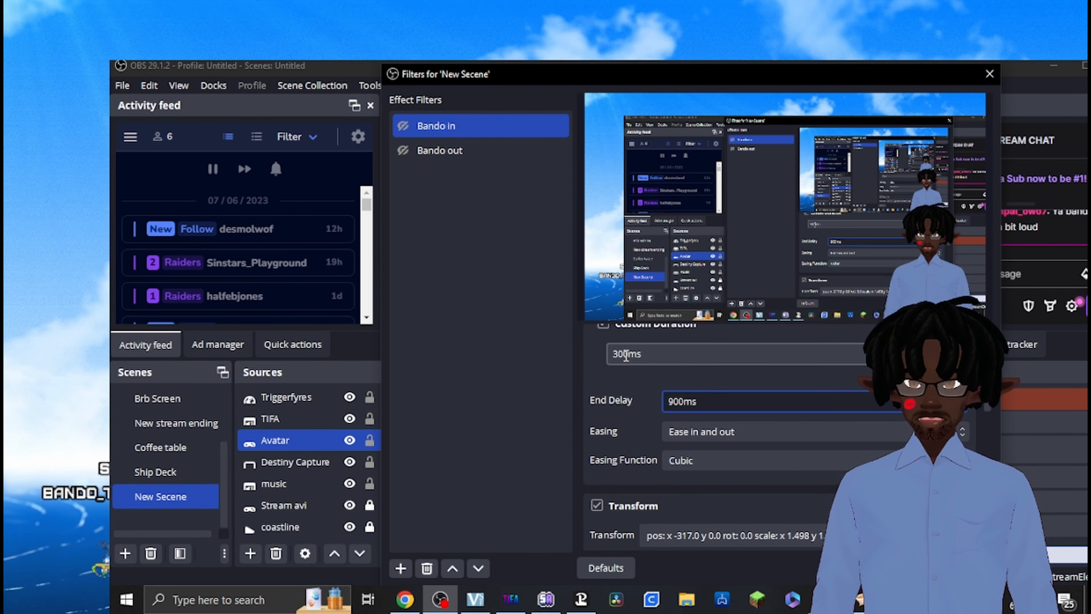
{"action": "scroll", "coordinate": [683, 468], "scroll_direction": "down", "scroll_amount": 10}
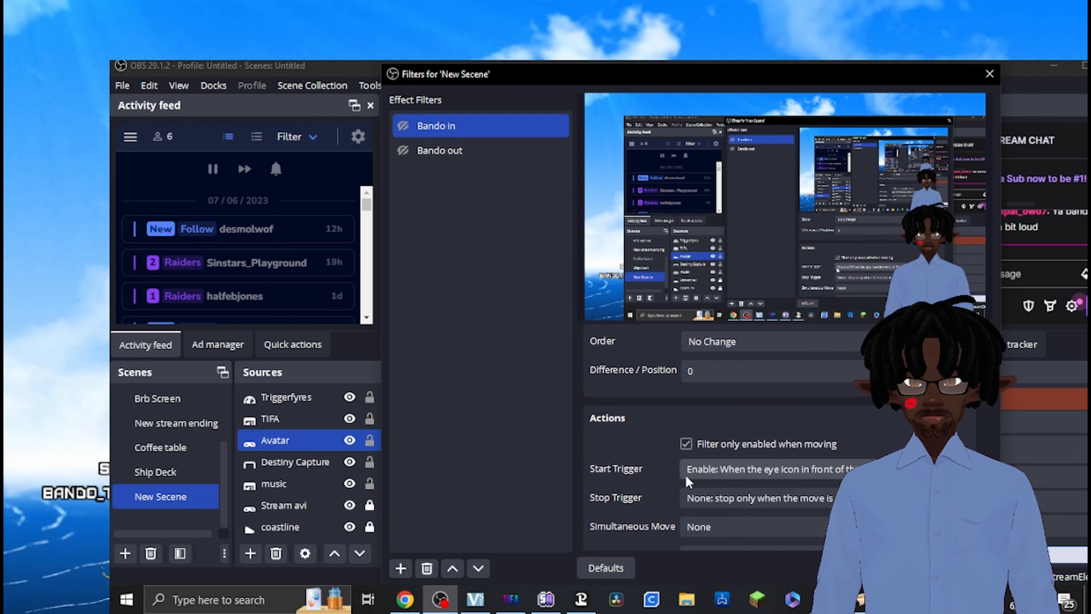
{"action": "scroll", "coordinate": [686, 480], "scroll_direction": "down", "scroll_amount": 3}
{"action": "left_click", "coordinate": [692, 486]}
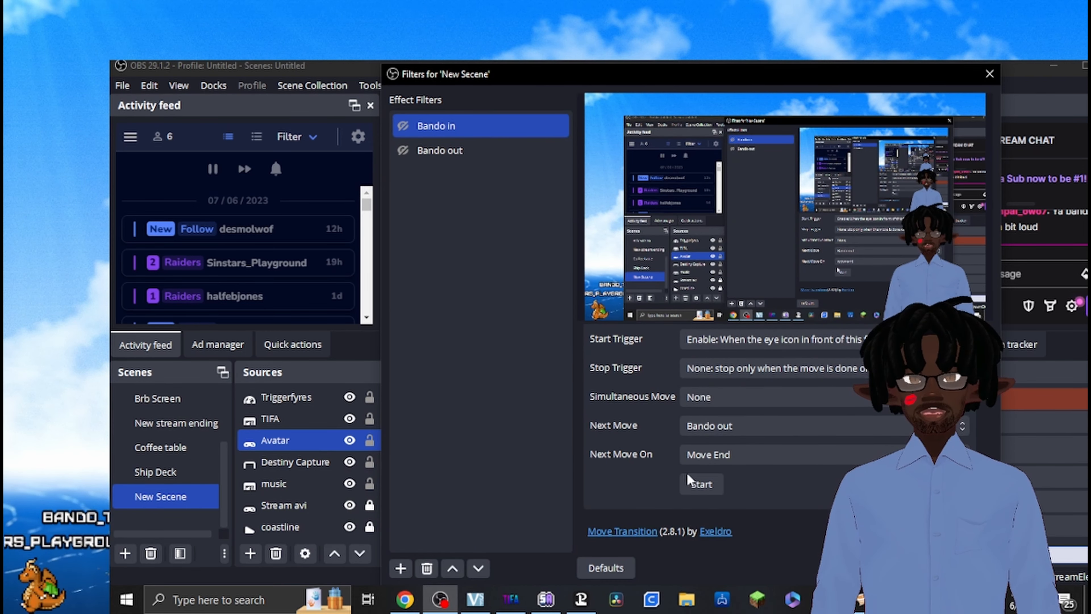
Set Bando in's end delay to 15000 ms, test the move, and close the New Secene filters.
{"action": "scroll", "coordinate": [663, 479], "scroll_direction": "up", "scroll_amount": 10}
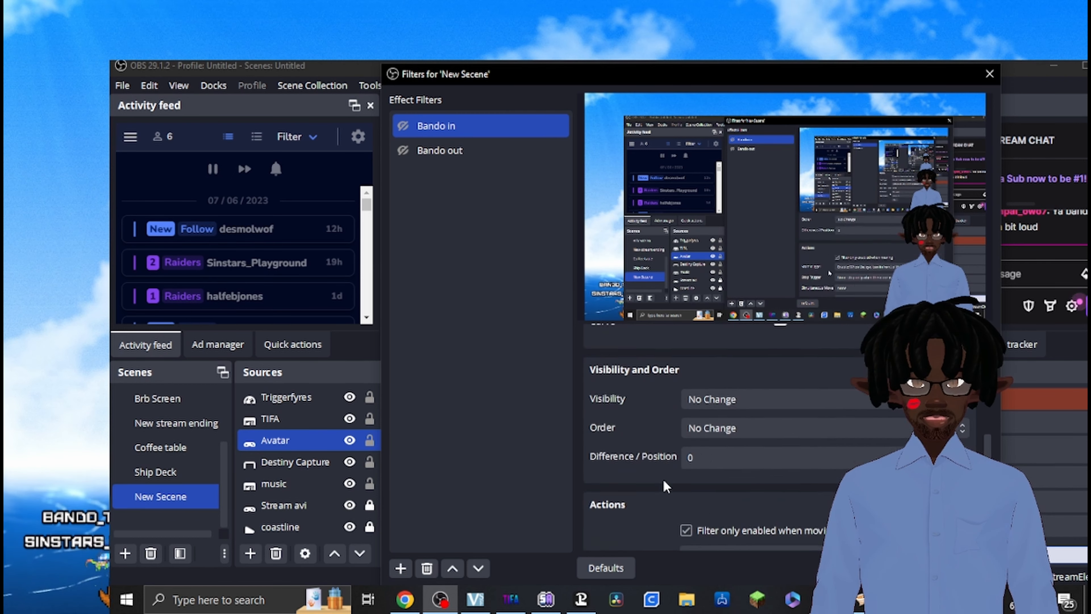
{"action": "scroll", "coordinate": [678, 379], "scroll_direction": "up", "scroll_amount": 2}
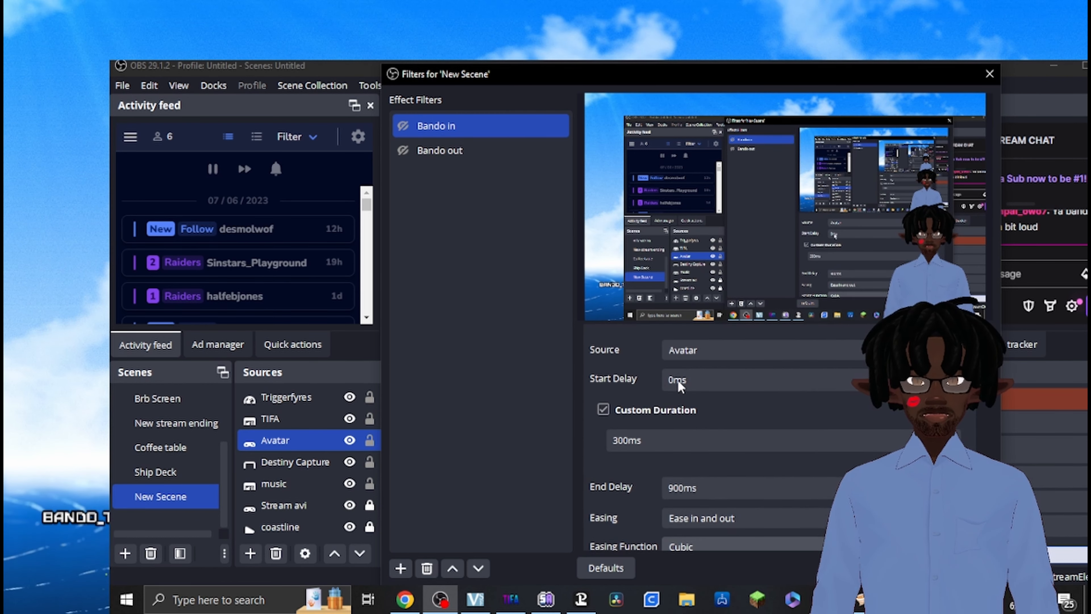
{"action": "scroll", "coordinate": [715, 463], "scroll_direction": "down", "scroll_amount": 1}
{"action": "left_click", "coordinate": [723, 445]}
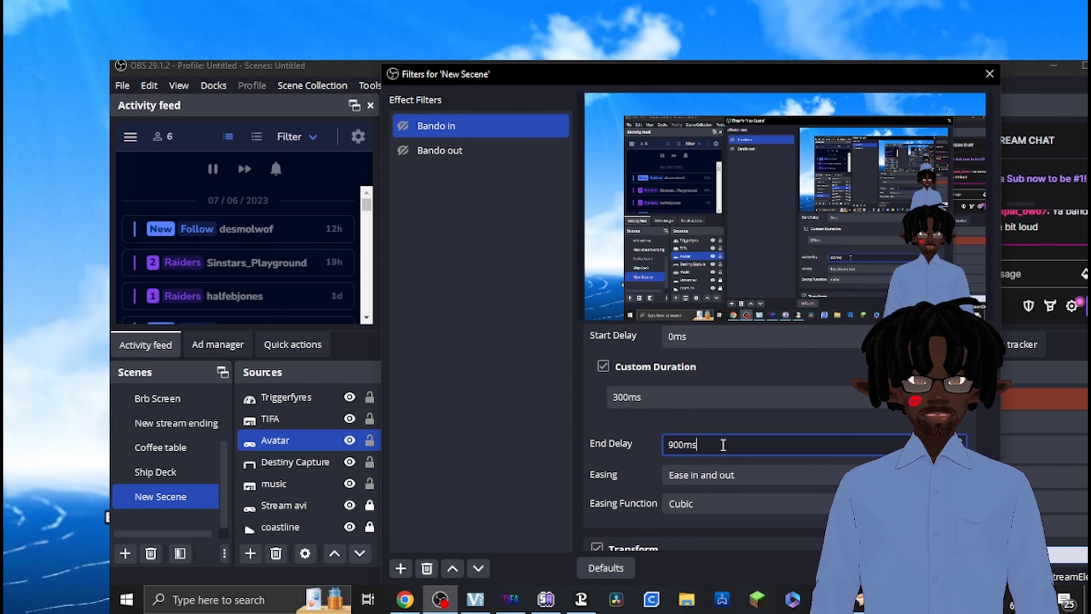
{"action": "left_click_drag", "start_coordinate": [692, 436], "coordinate": [626, 426]}
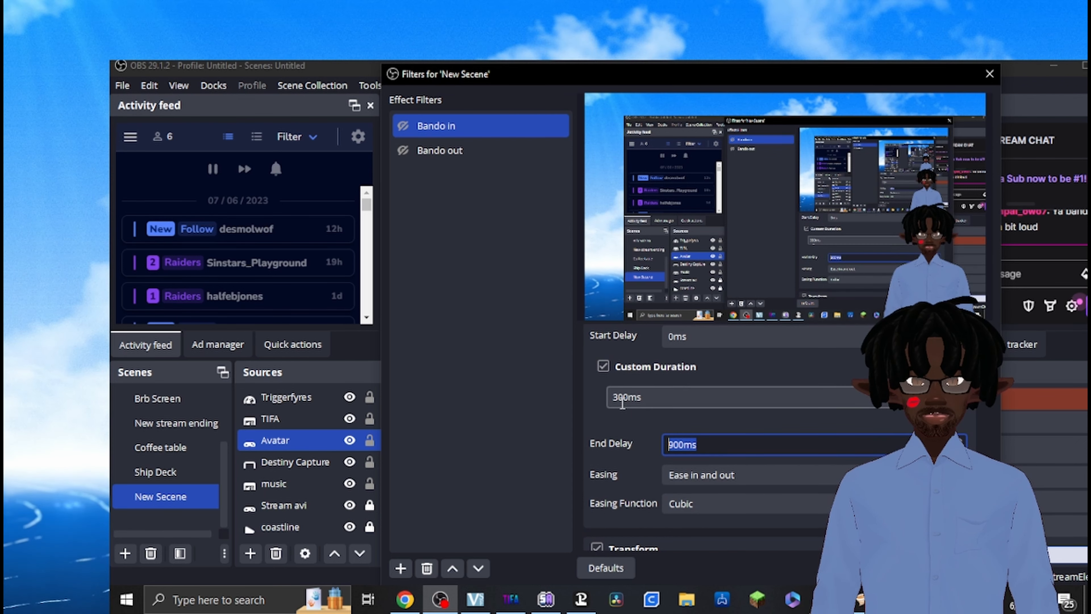
{"action": "left_click", "coordinate": [654, 416]}
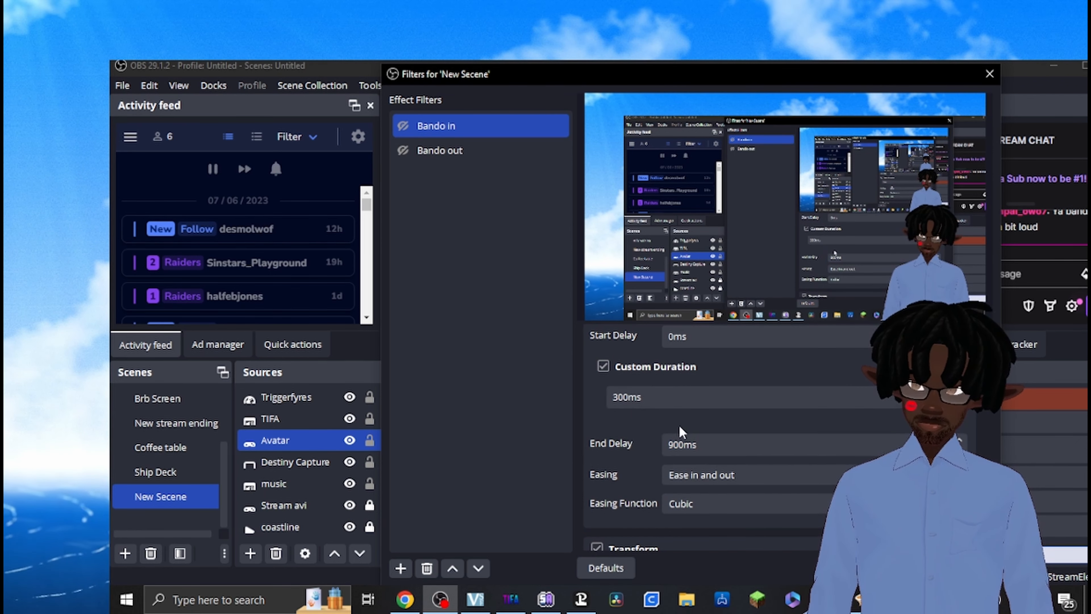
{"action": "left_click_drag", "start_coordinate": [685, 442], "coordinate": [679, 442]}
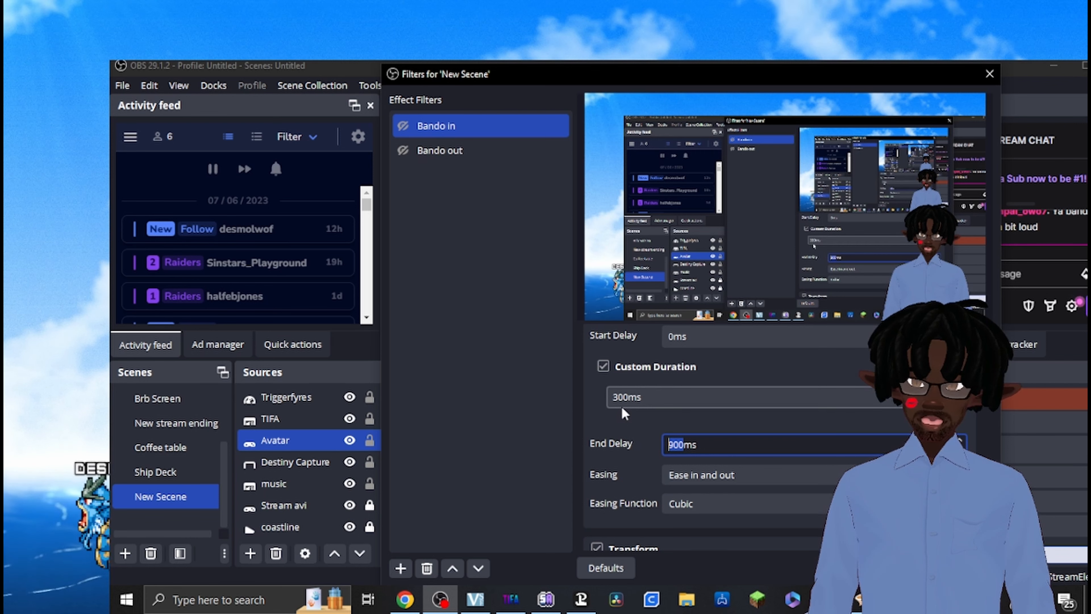
{"action": "type", "text": "15000"}
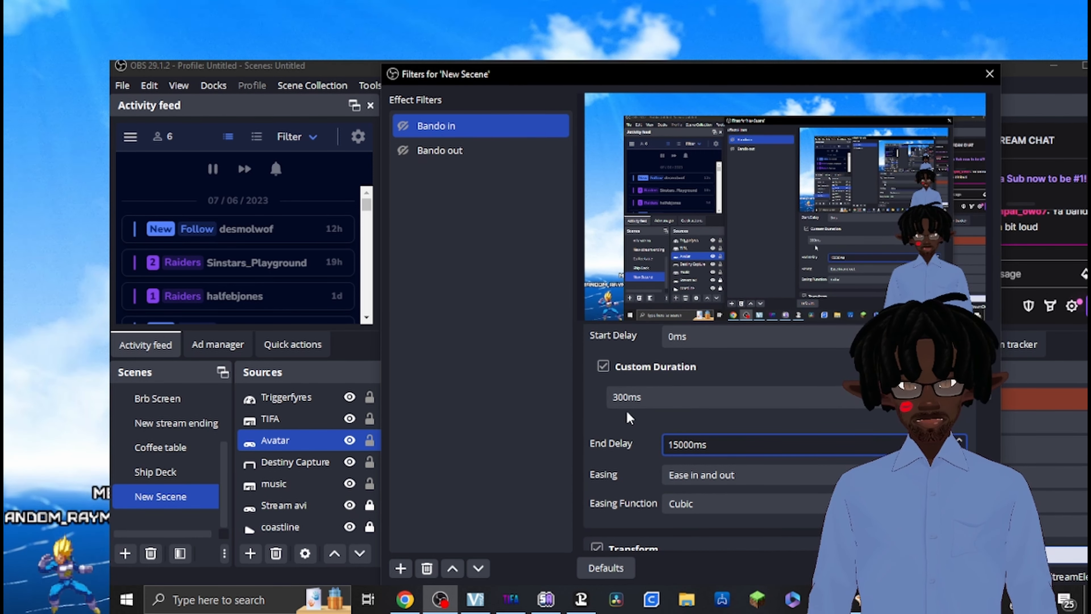
{"action": "scroll", "coordinate": [638, 462], "scroll_direction": "down", "scroll_amount": 5}
{"action": "scroll", "coordinate": [638, 462], "scroll_direction": "down", "scroll_amount": 5}
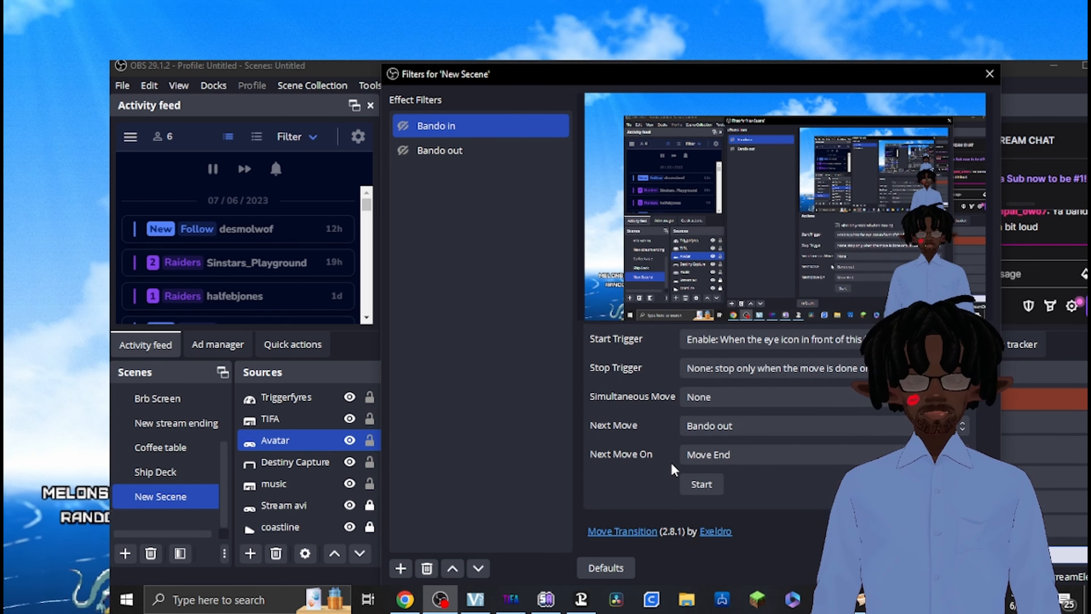
{"action": "left_click", "coordinate": [702, 483]}
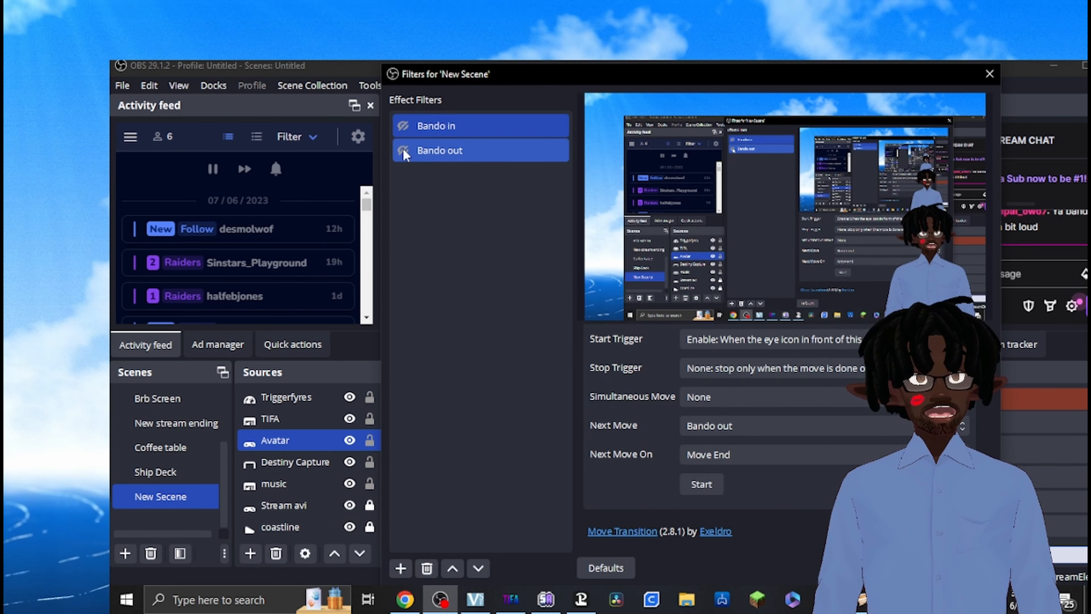
{"action": "left_click", "coordinate": [423, 271]}
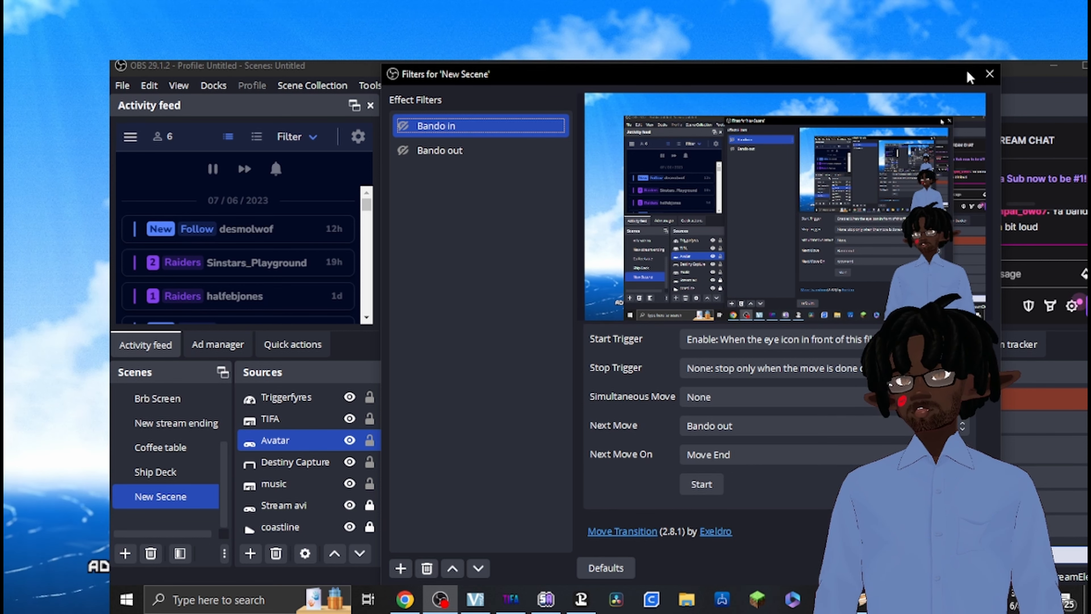
{"action": "left_click", "coordinate": [989, 75]}
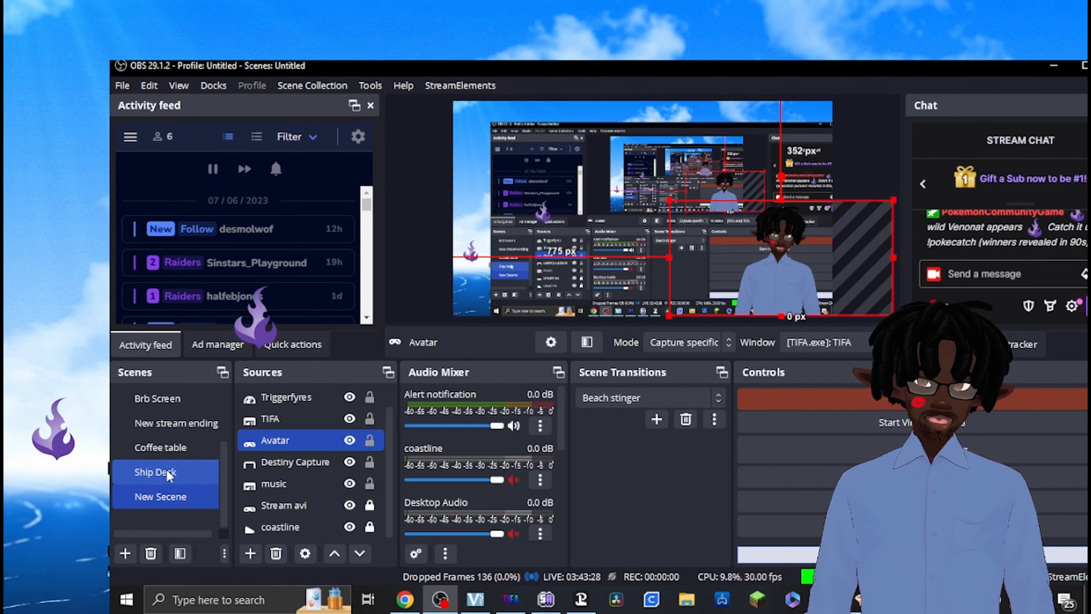
Switch to the Ship Deck scene and examine its Avatar zoom out filter's action settings.
{"action": "left_click", "coordinate": [189, 472]}
{"action": "right_click", "coordinate": [246, 394]}
{"action": "left_click", "coordinate": [271, 359]}
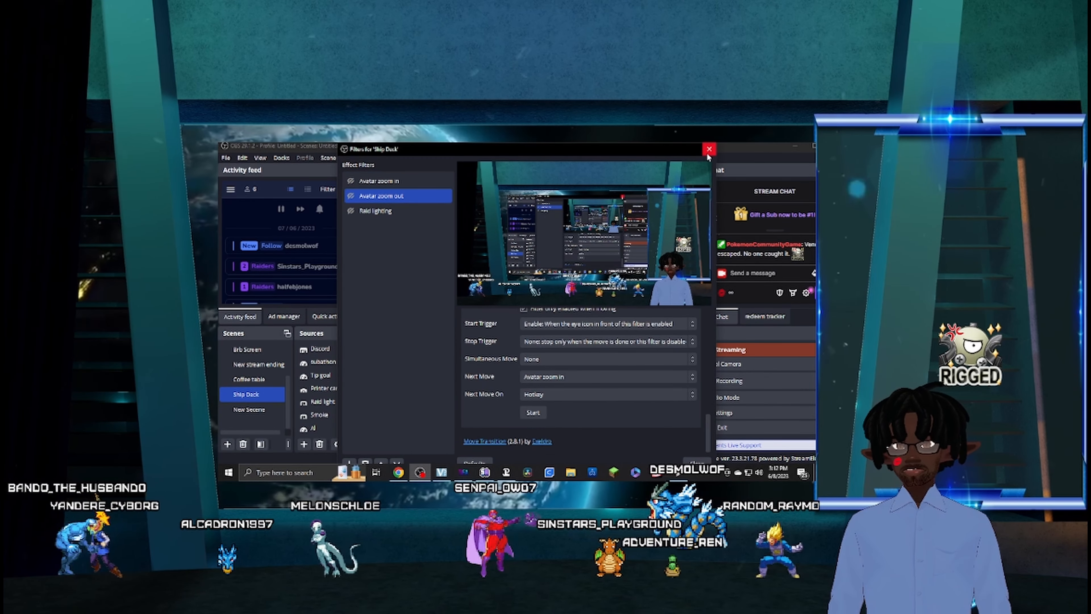
{"action": "left_click", "coordinate": [710, 149]}
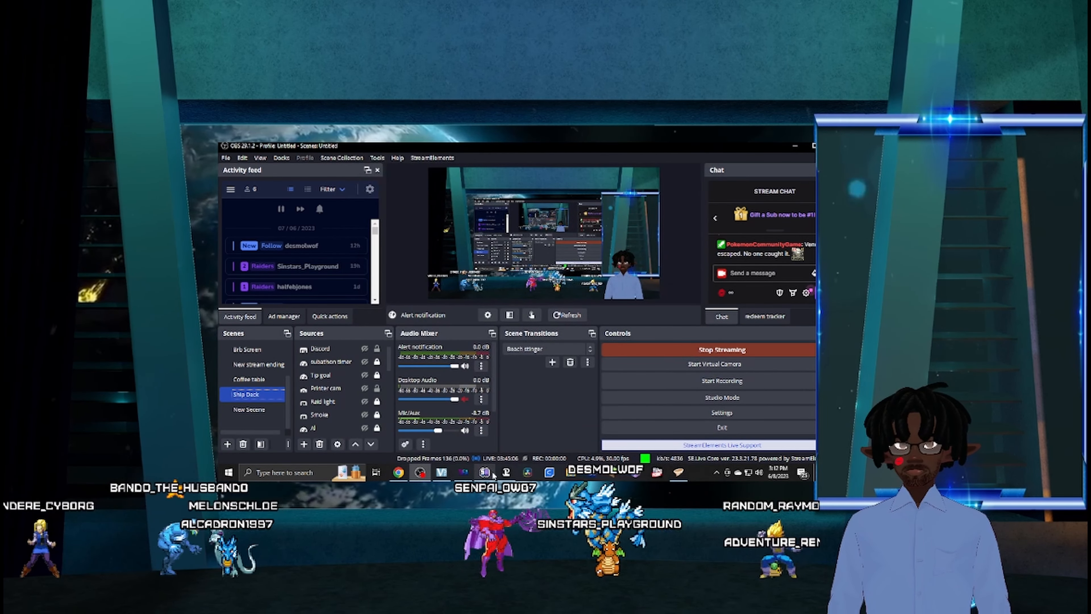
View the main button page in Touch Portal, and return to the YouTube zoom effect tutorial in Chrome.
{"action": "left_click", "coordinate": [506, 472]}
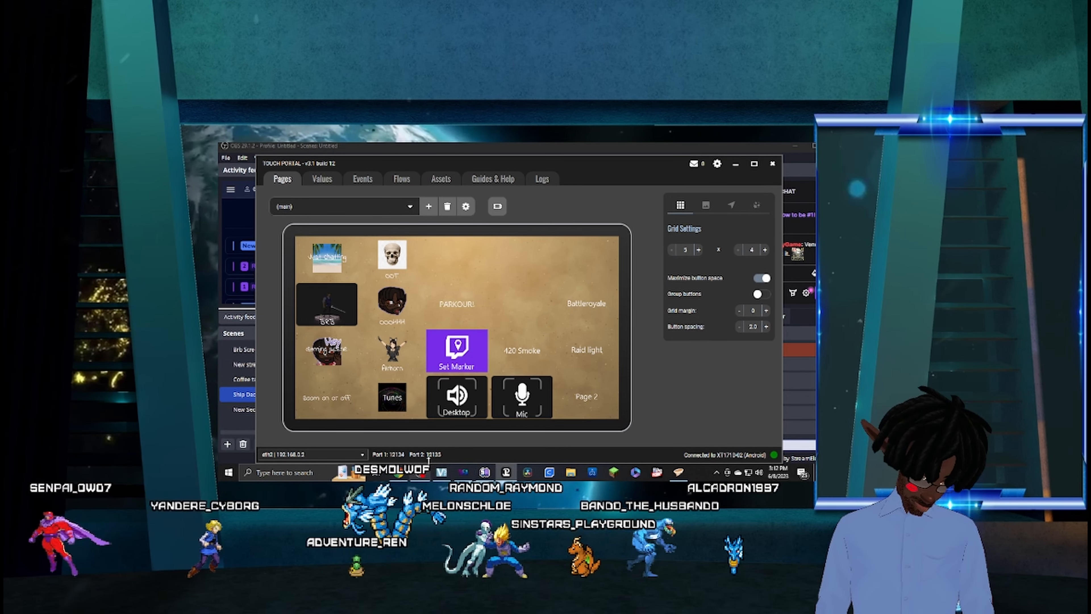
{"action": "left_click", "coordinate": [399, 472]}
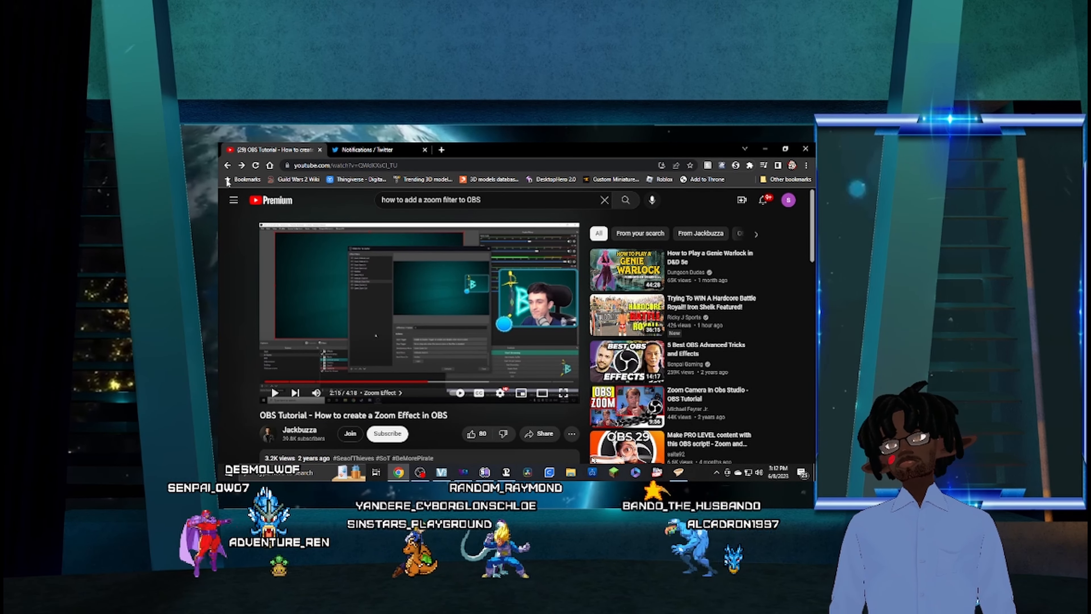
Go forward to the Butter medieval cover video in Chrome, and minimize Chrome and Touch Portal to return to OBS.
{"action": "left_click", "coordinate": [241, 165]}
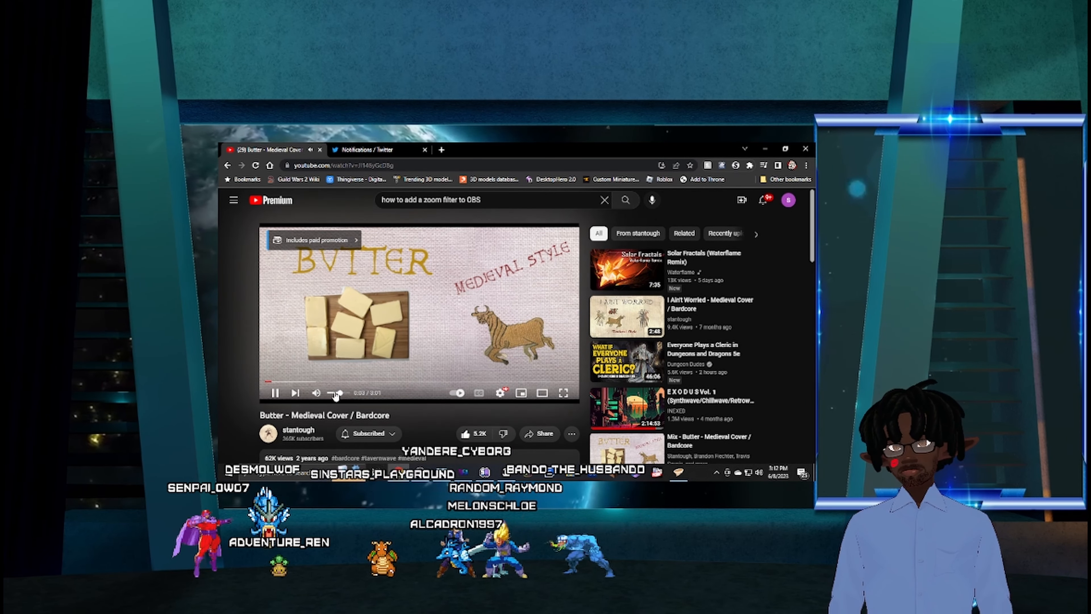
{"action": "left_click", "coordinate": [777, 147]}
{"action": "left_click", "coordinate": [489, 161]}
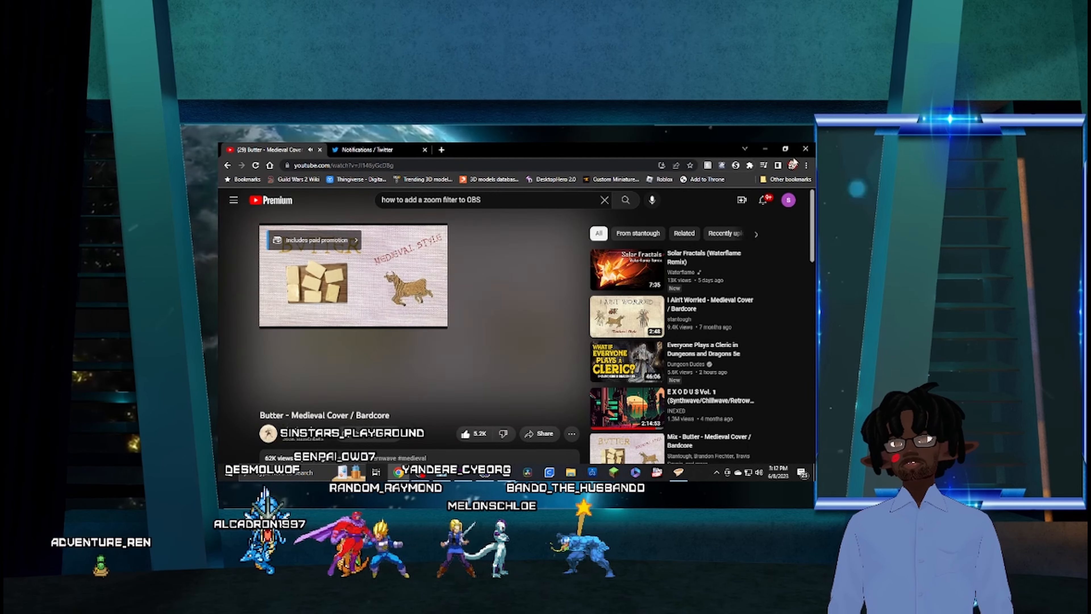
{"action": "left_click", "coordinate": [766, 149]}
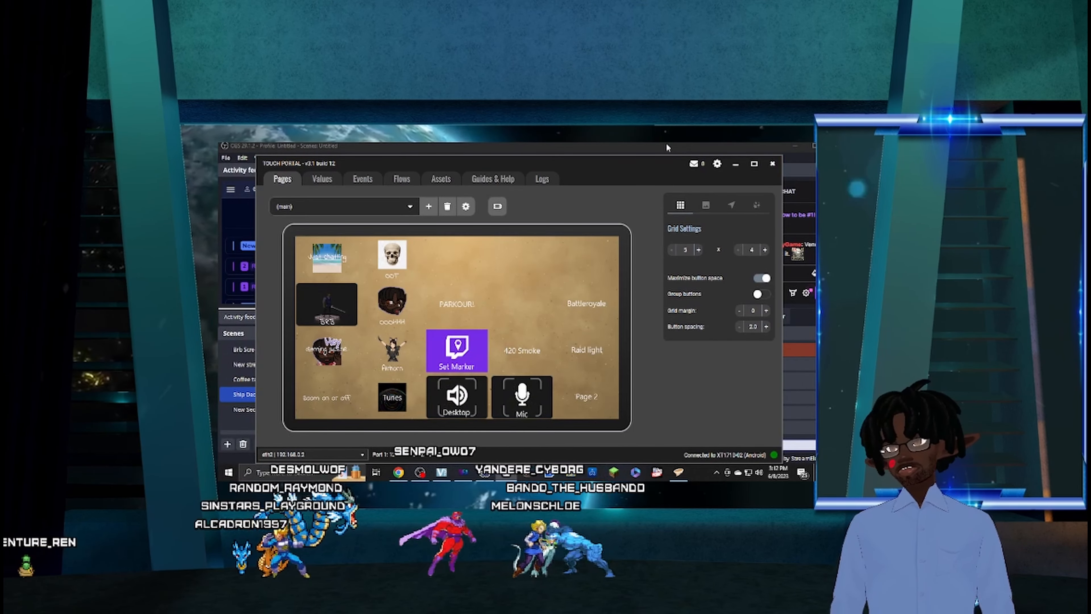
{"action": "left_click", "coordinate": [736, 164]}
Make the Printer cam source visible in the Ship Deck scene, and deactivate its camera feed.
{"action": "left_click", "coordinate": [318, 413]}
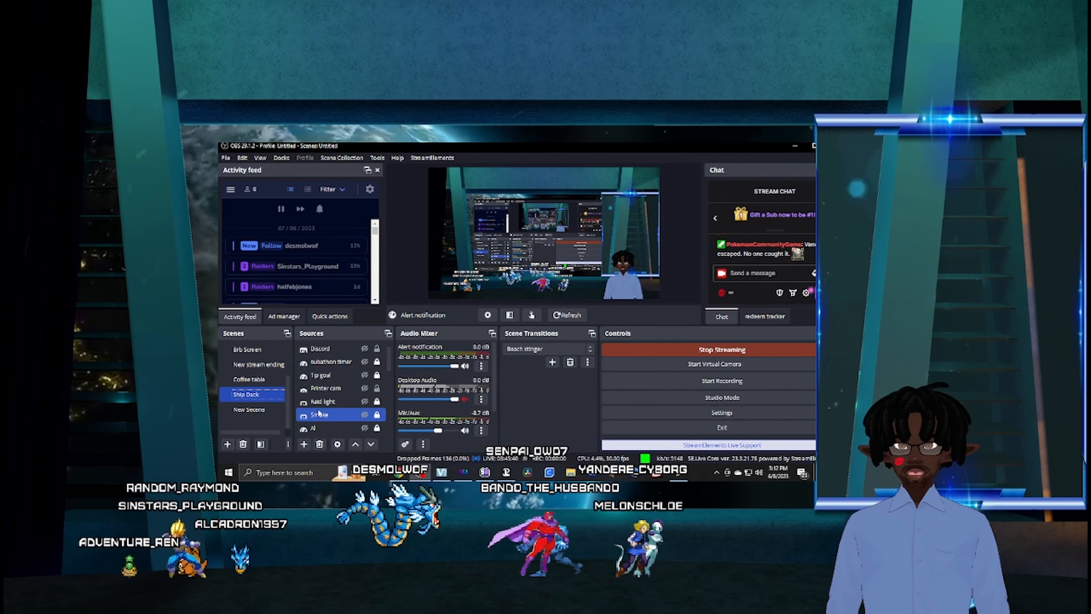
{"action": "scroll", "coordinate": [319, 412], "scroll_direction": "up", "scroll_amount": 1}
{"action": "left_click", "coordinate": [323, 402]}
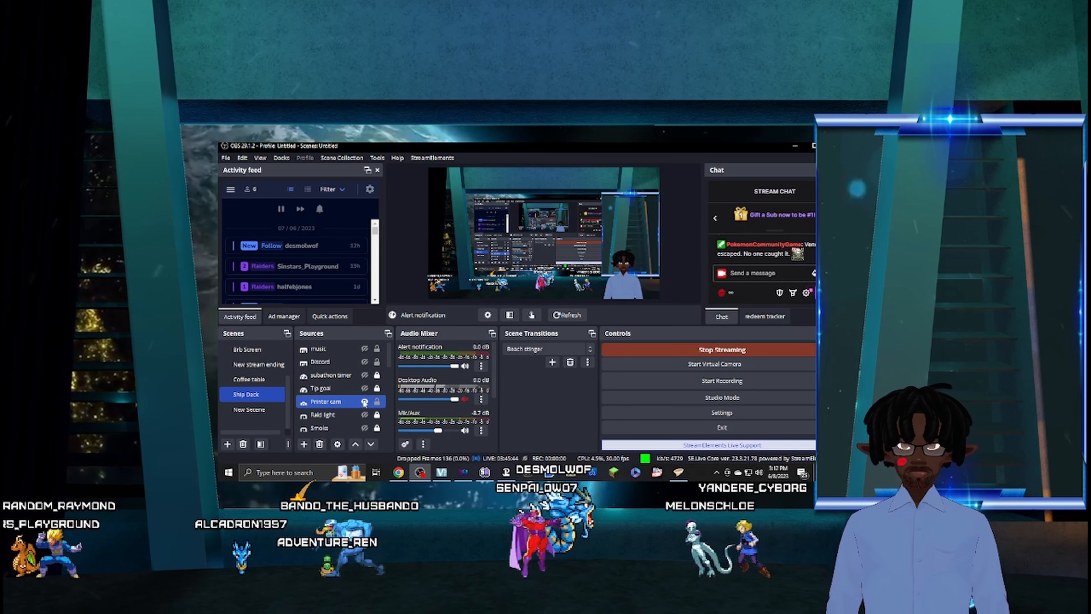
{"action": "left_click", "coordinate": [364, 401]}
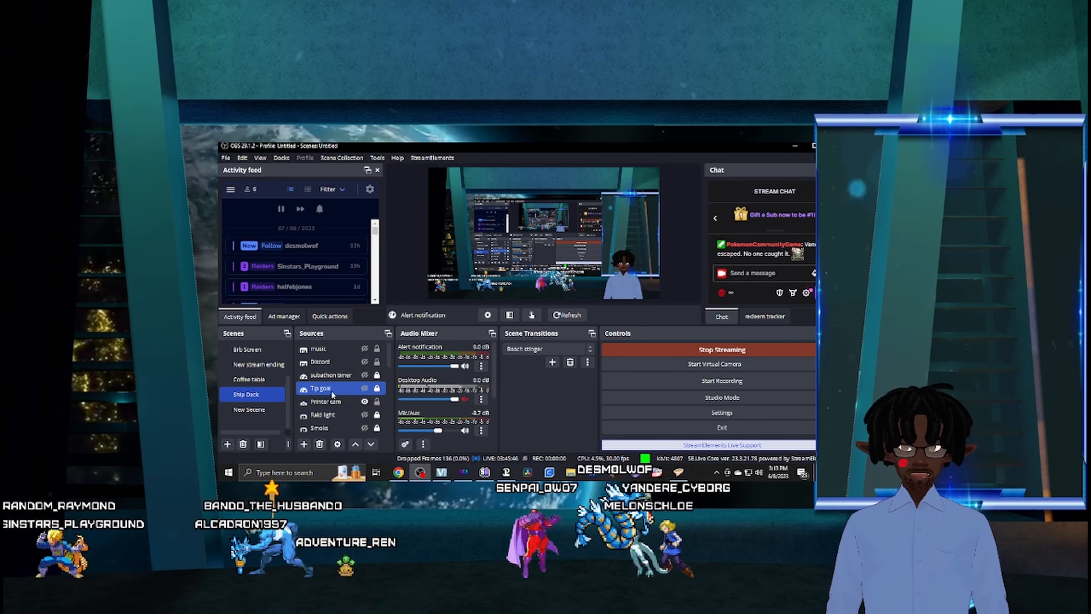
{"action": "left_click", "coordinate": [333, 407]}
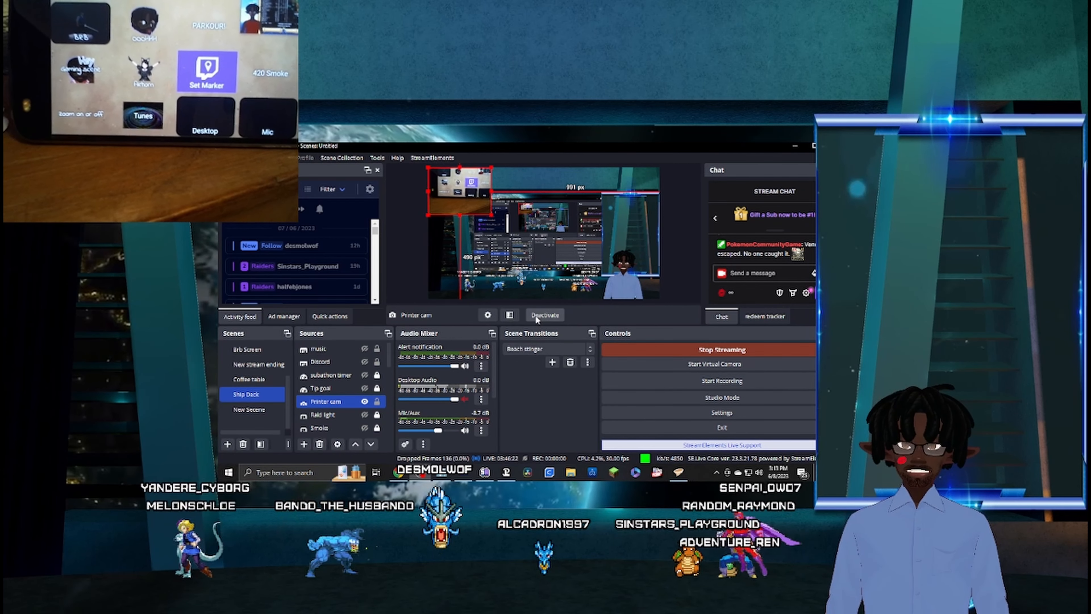
{"action": "left_click", "coordinate": [545, 315]}
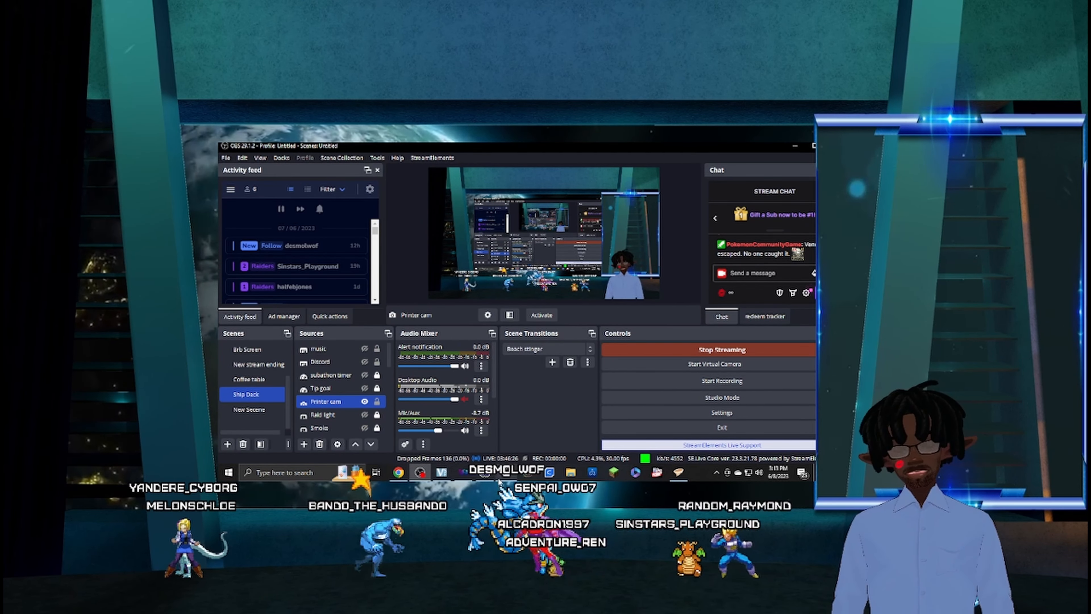
Examine the pressed and event actions of the "zoom on or off" button in Touch Portal, and return to OBS.
{"action": "left_click", "coordinate": [506, 473]}
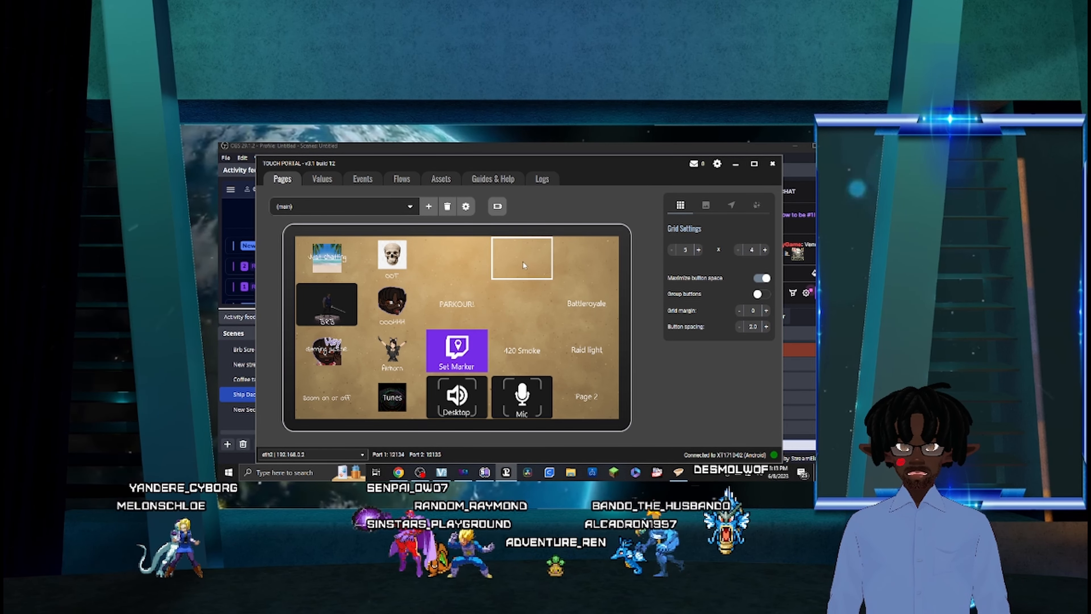
{"action": "left_click", "coordinate": [343, 411]}
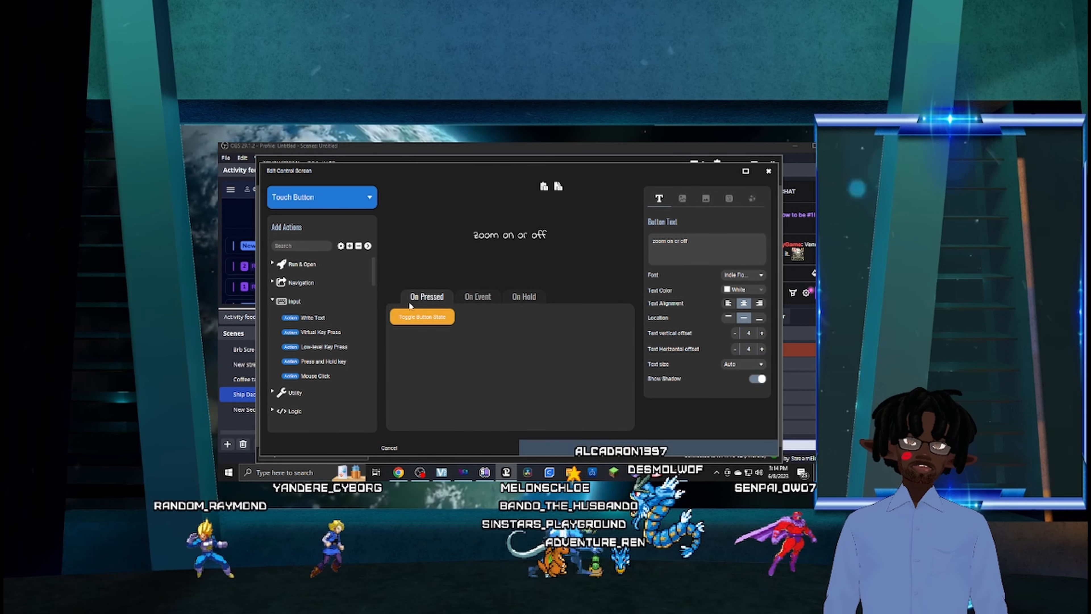
{"action": "left_click", "coordinate": [479, 296]}
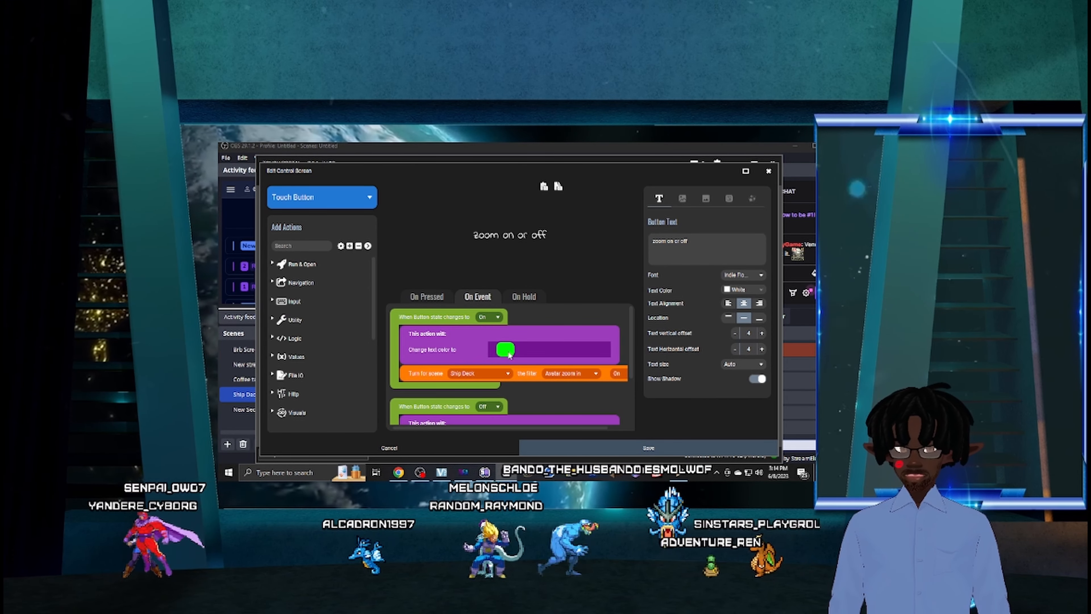
{"action": "scroll", "coordinate": [463, 359], "scroll_direction": "down", "scroll_amount": 1}
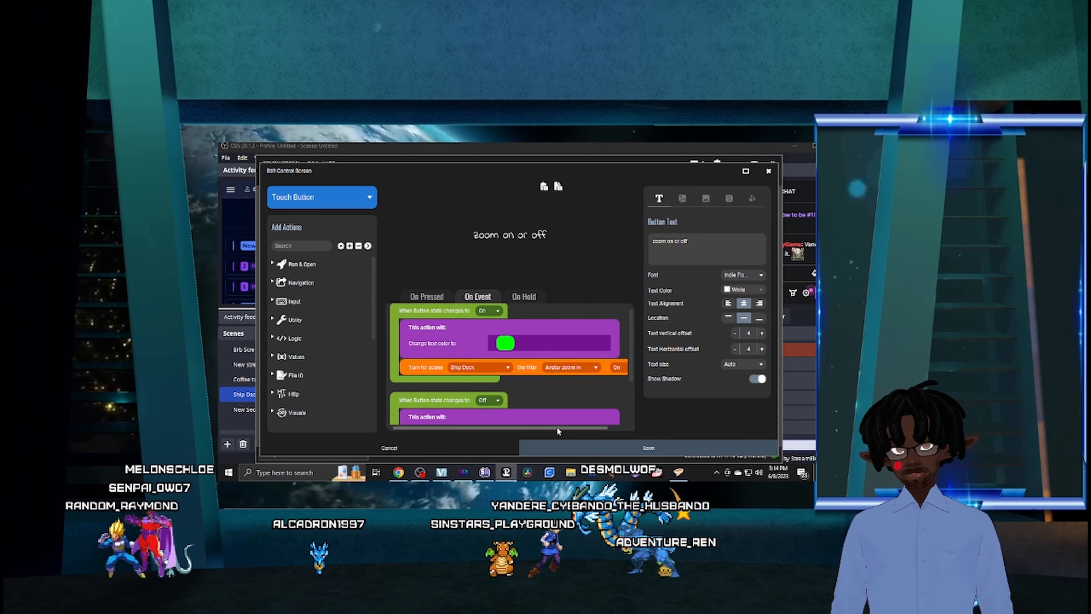
{"action": "left_click_drag", "start_coordinate": [557, 427], "coordinate": [497, 435]}
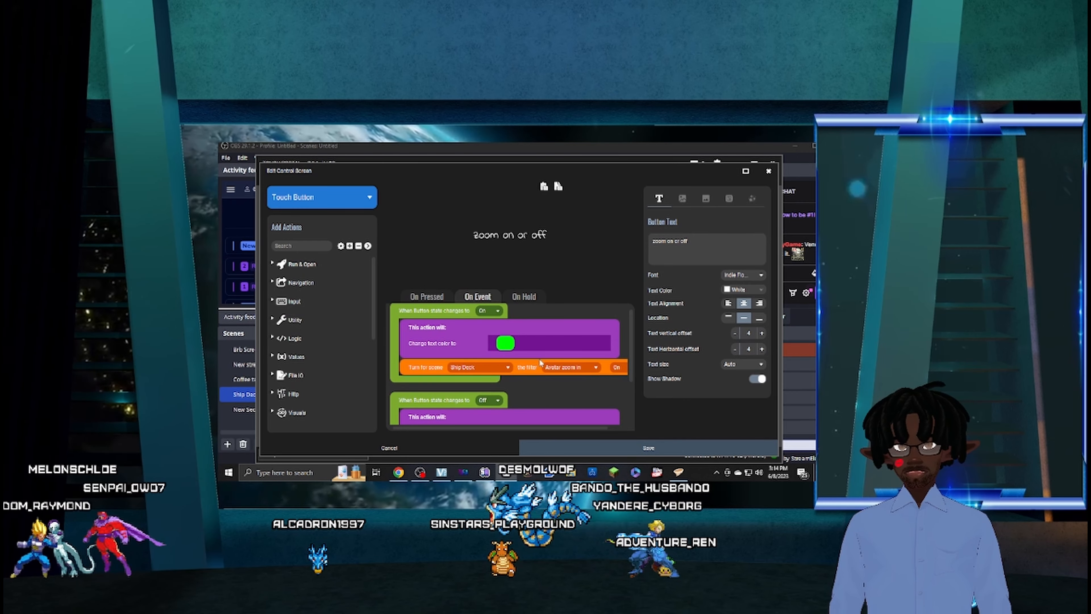
{"action": "scroll", "coordinate": [529, 363], "scroll_direction": "down", "scroll_amount": 1}
{"action": "scroll", "coordinate": [490, 375], "scroll_direction": "down", "scroll_amount": 2}
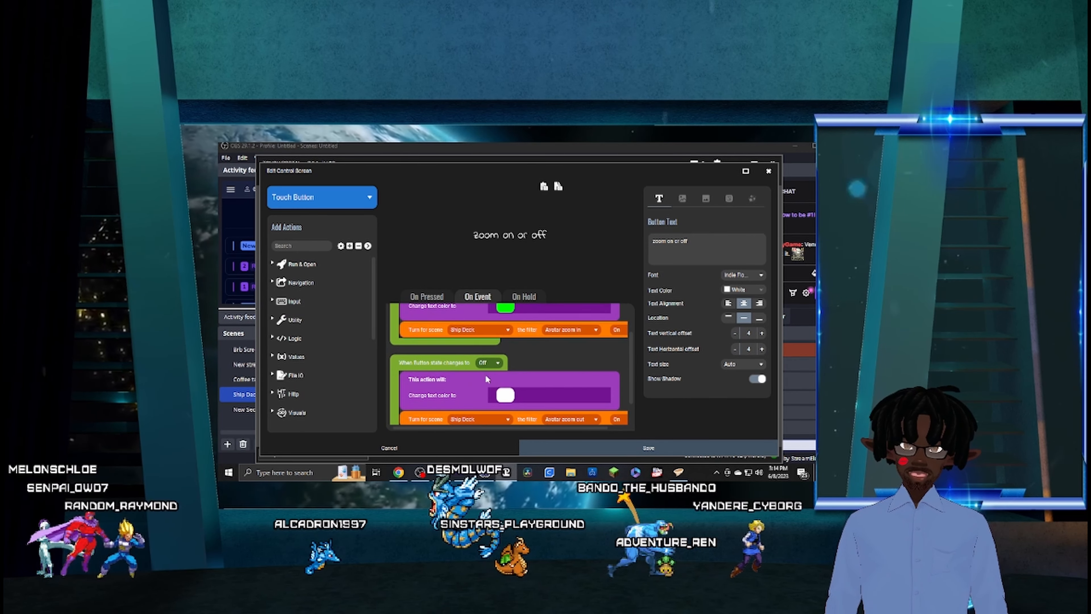
{"action": "scroll", "coordinate": [514, 396], "scroll_direction": "down", "scroll_amount": 1}
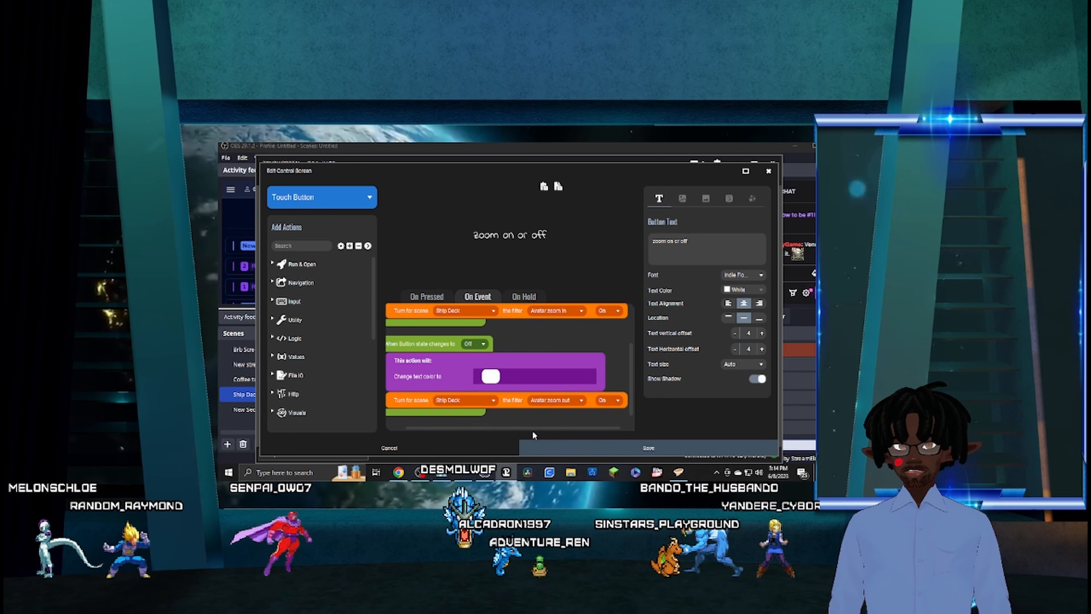
{"action": "scroll", "coordinate": [478, 382], "scroll_direction": "down", "scroll_amount": 1}
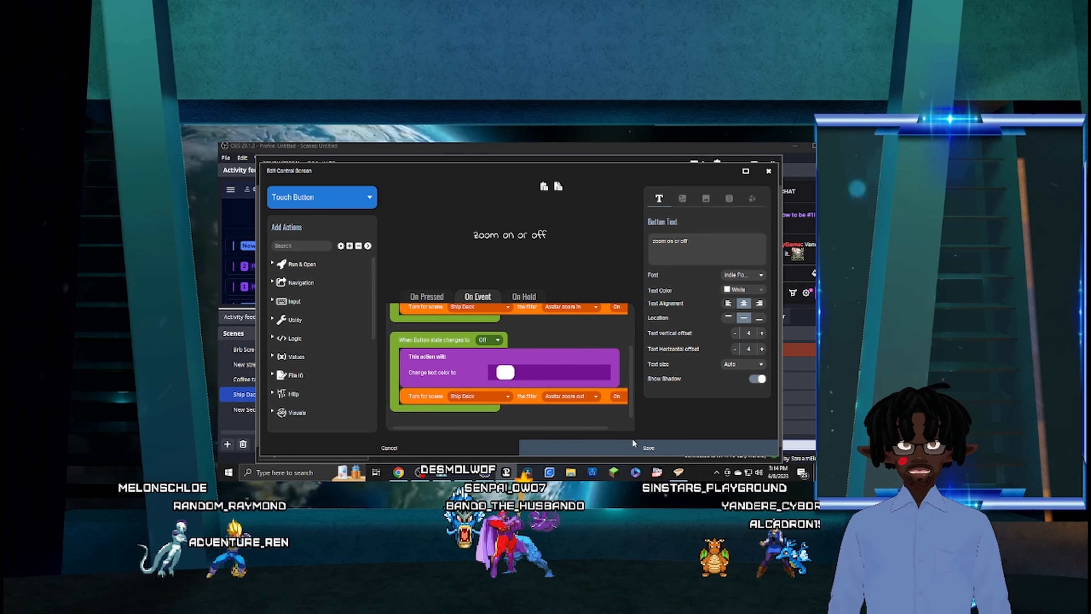
{"action": "left_click", "coordinate": [592, 447]}
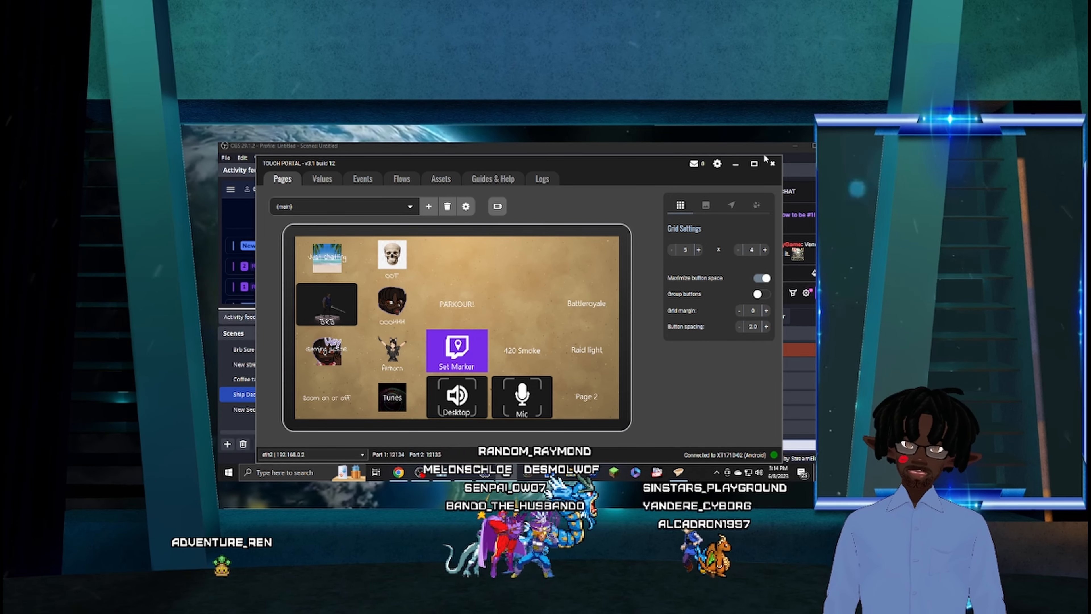
{"action": "left_click", "coordinate": [736, 164]}
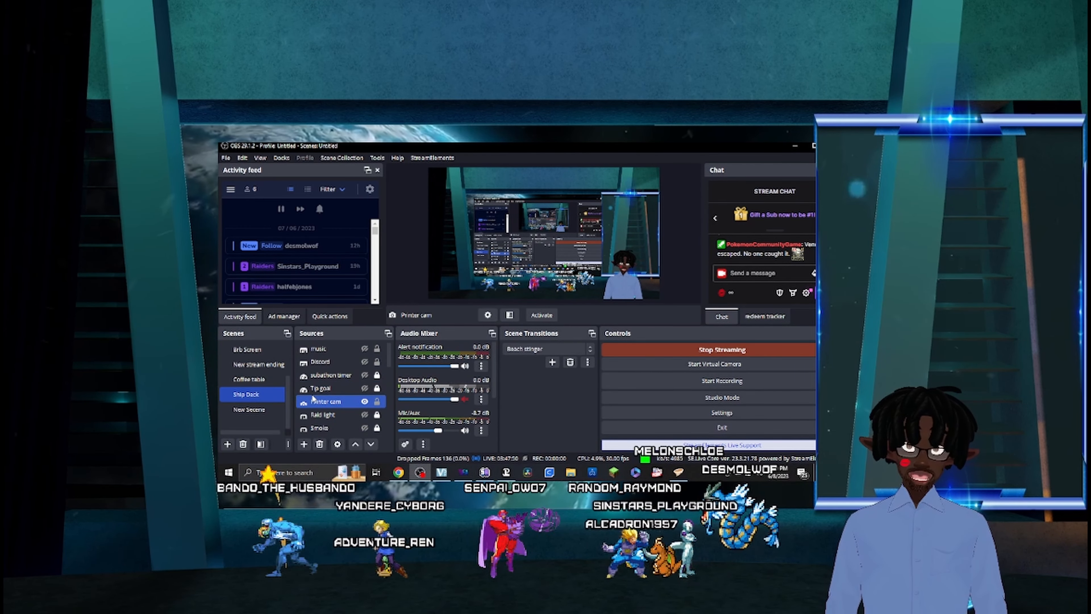
Switch OBS to the New Secene scene, and open the empty button slot above PARKOUR! for editing in Touch Portal.
{"action": "left_click", "coordinate": [253, 410]}
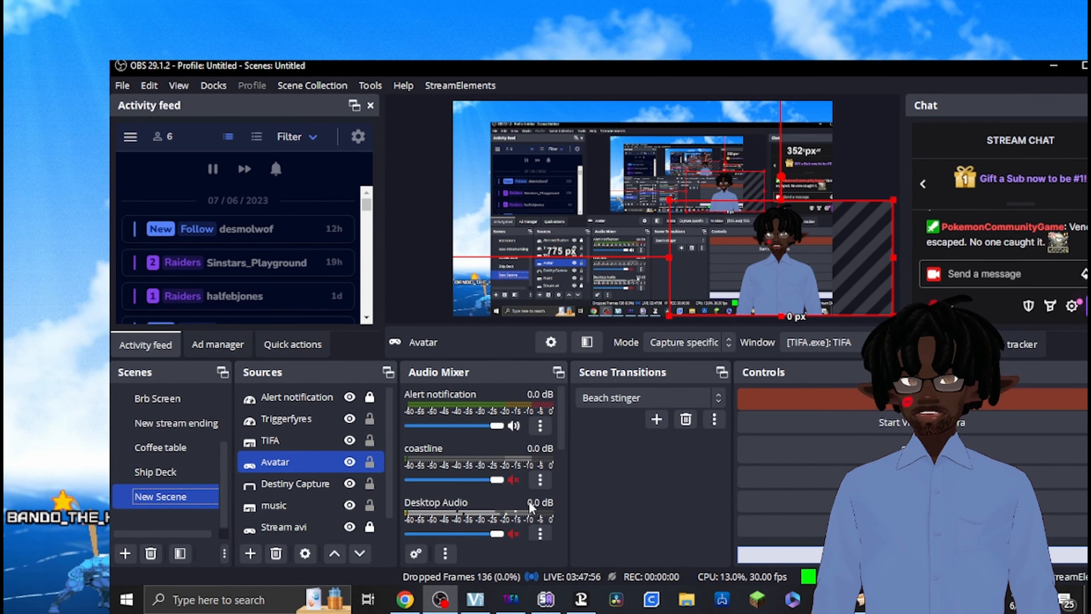
{"action": "left_click", "coordinate": [581, 600]}
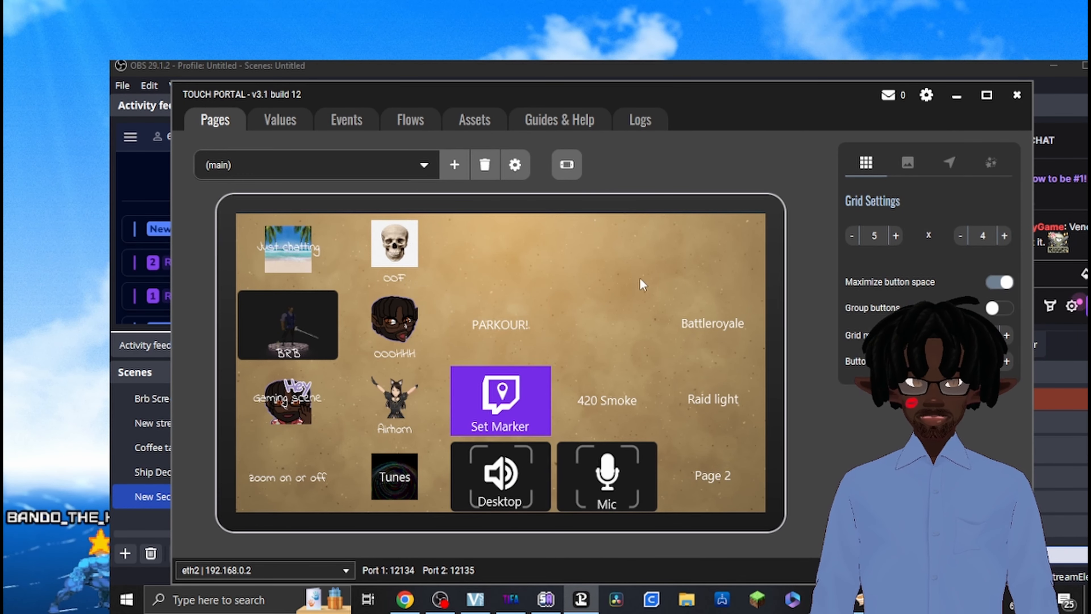
{"action": "left_click", "coordinate": [515, 265]}
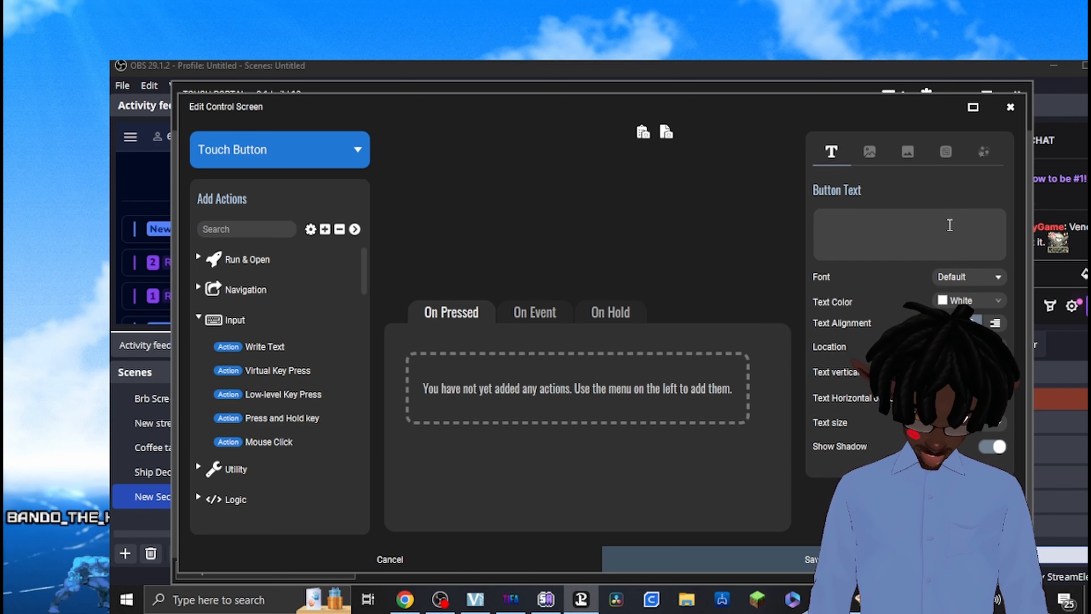
{"action": "type", "text": "S"}
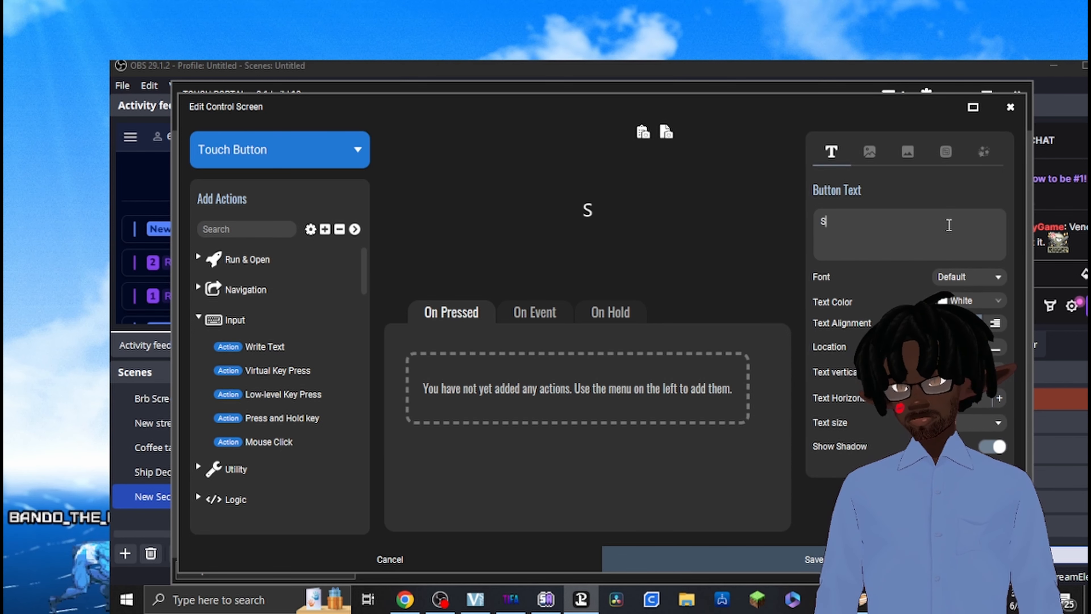
{"action": "type", "text": "hip"}
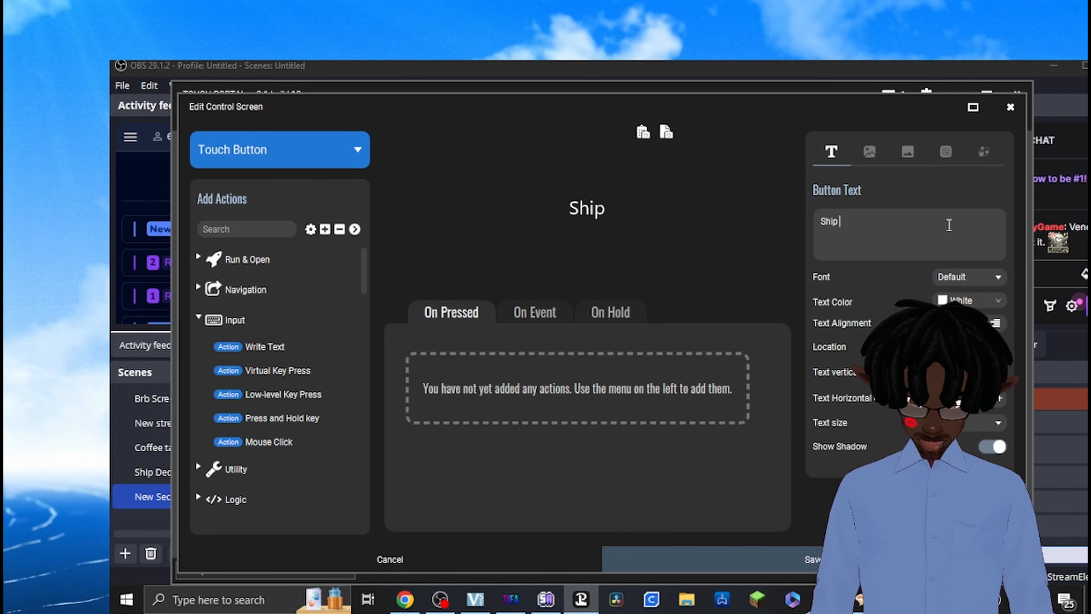
{"action": "key", "text": "BackSpace"}
{"action": "key", "text": "BackSpace"}
{"action": "key", "text": "BackSpace"}
{"action": "key", "text": "BackSpace"}
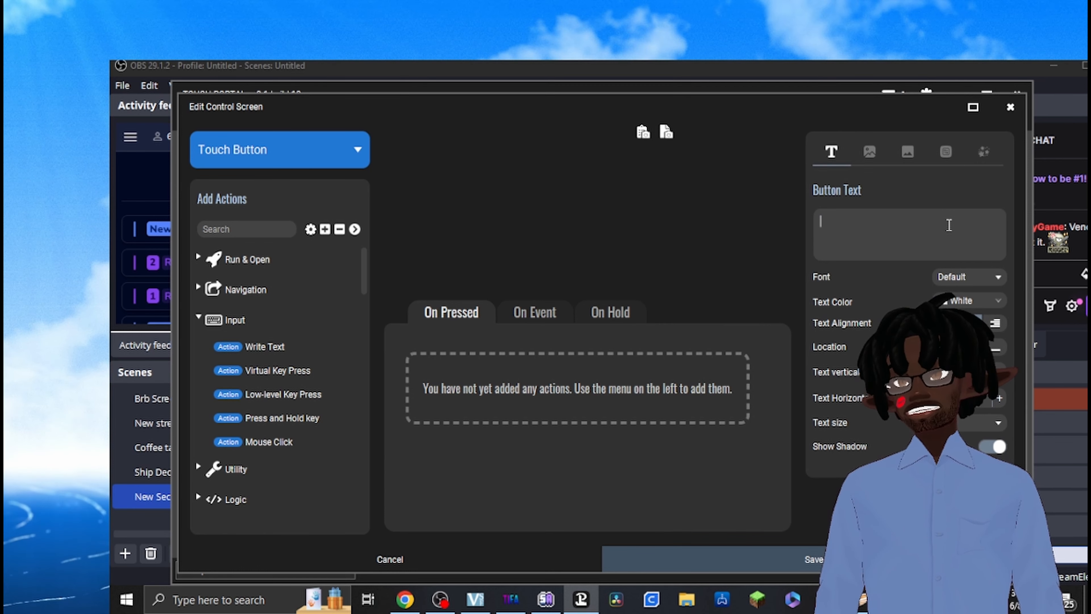
Label the new button "zoom test" and save it, and check the pressed action of the "zoom on or off" button.
{"action": "type", "text": "zoom test"}
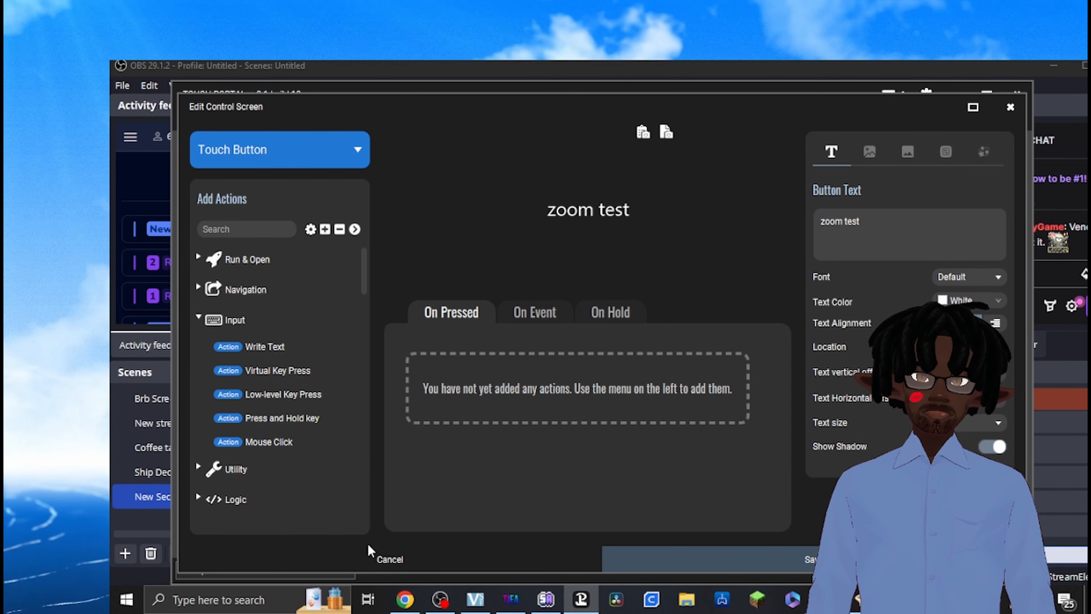
{"action": "left_click", "coordinate": [701, 559]}
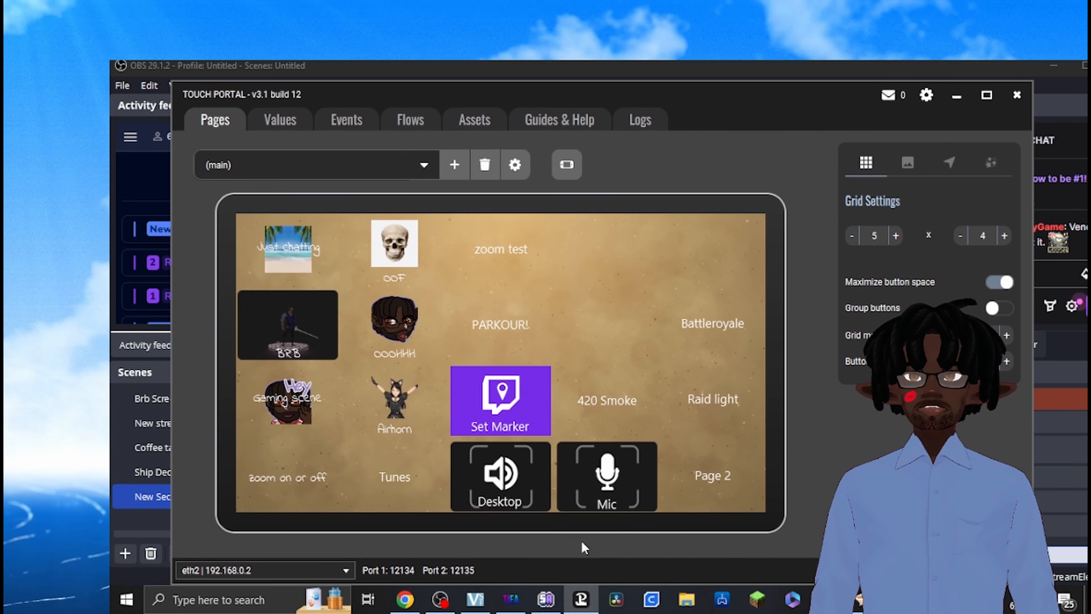
{"action": "left_click", "coordinate": [309, 481]}
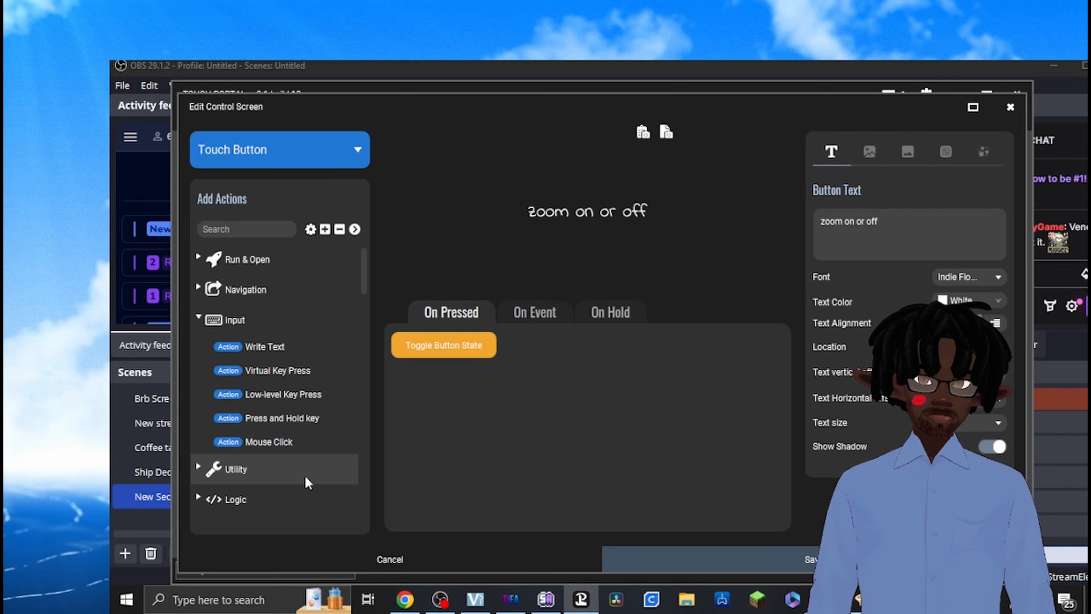
{"action": "left_click", "coordinate": [644, 566]}
Add a Toggle Button State action to the "zoom test" button's pressed actions, and save the button.
{"action": "left_click", "coordinate": [489, 252]}
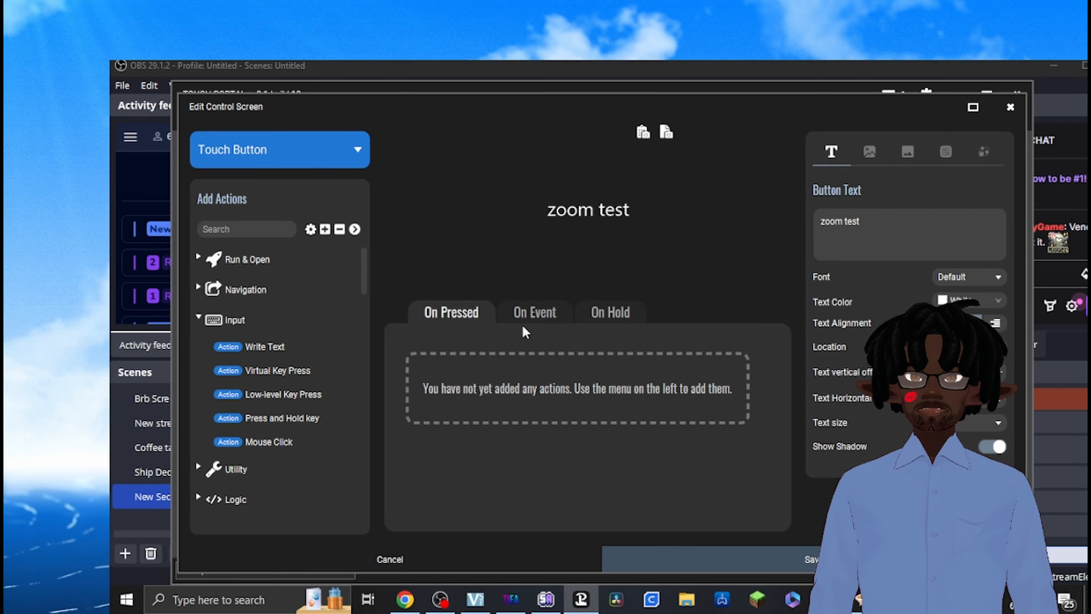
{"action": "left_click", "coordinate": [219, 229]}
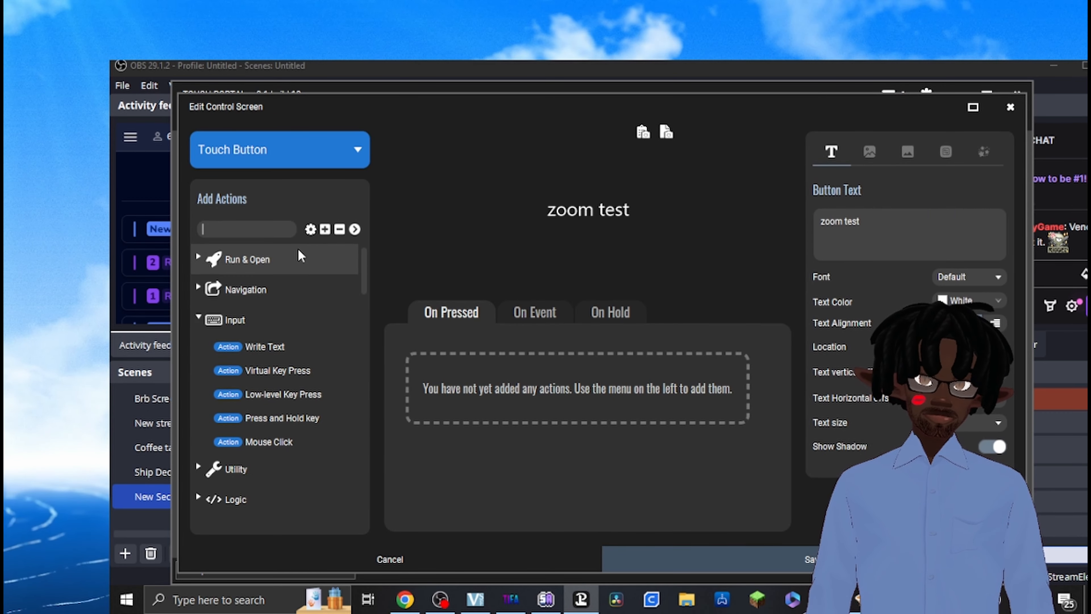
{"action": "type", "text": "toggle"}
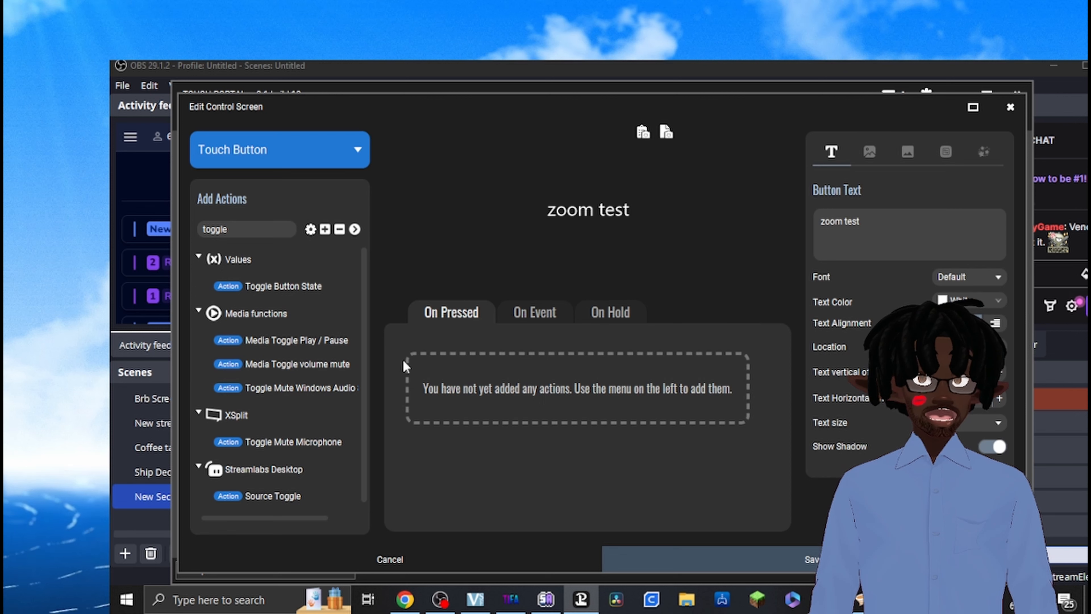
{"action": "double_click", "coordinate": [240, 286]}
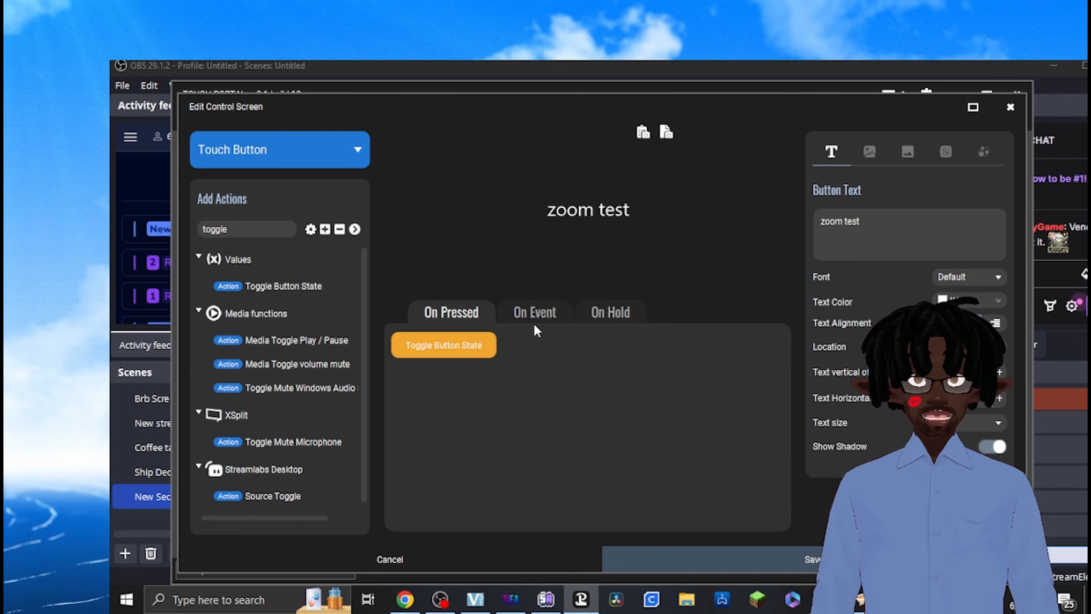
{"action": "left_click", "coordinate": [536, 311]}
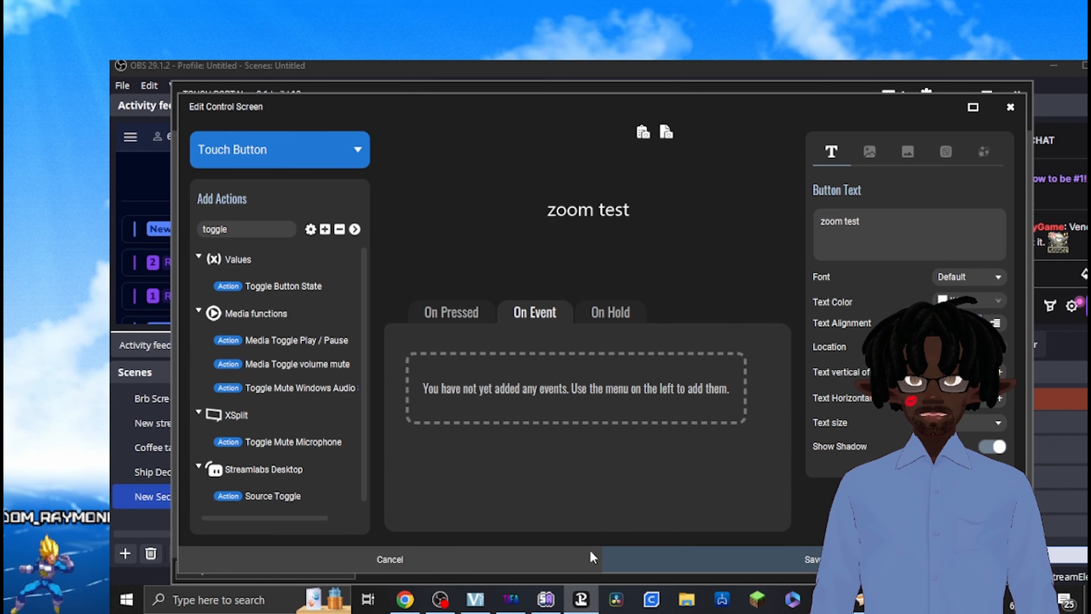
{"action": "left_click", "coordinate": [617, 554]}
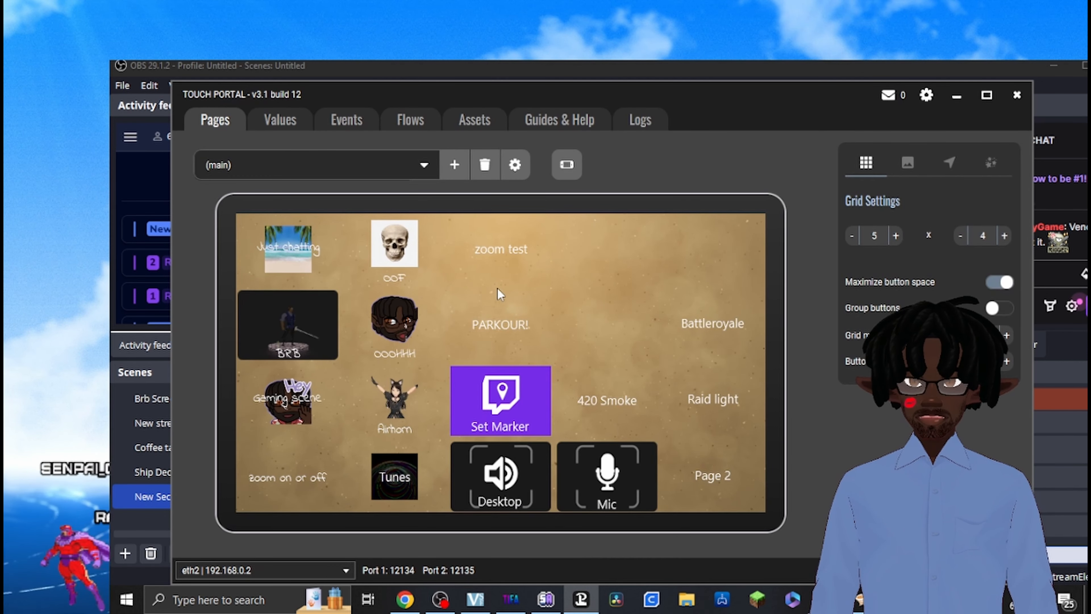
Review the pressed action and the state-change events of the "zoom on or off" button, and close its editor.
{"action": "left_click", "coordinate": [297, 492]}
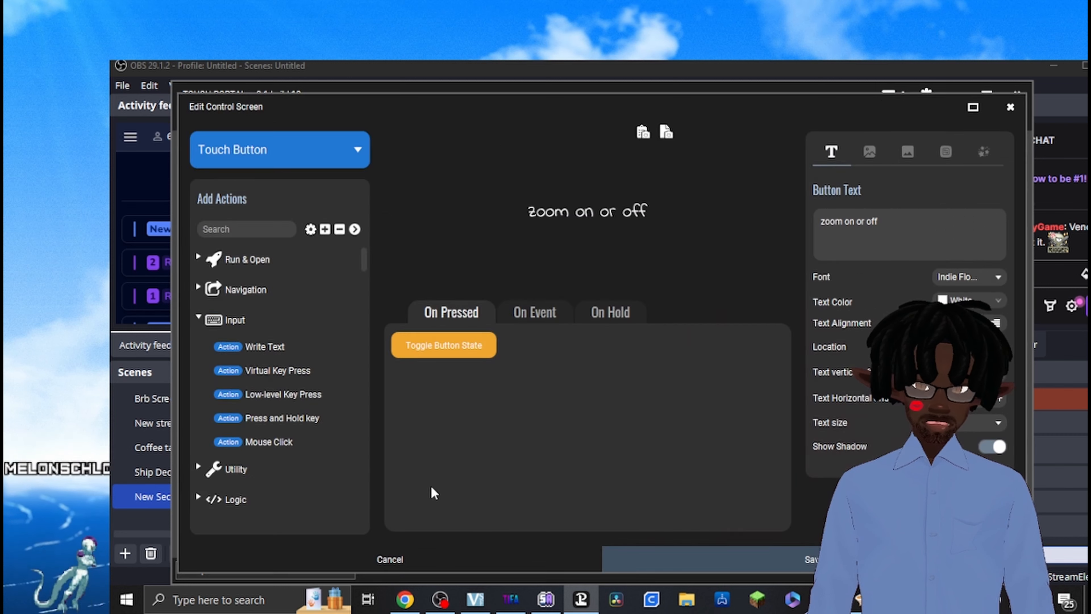
{"action": "left_click", "coordinate": [532, 314]}
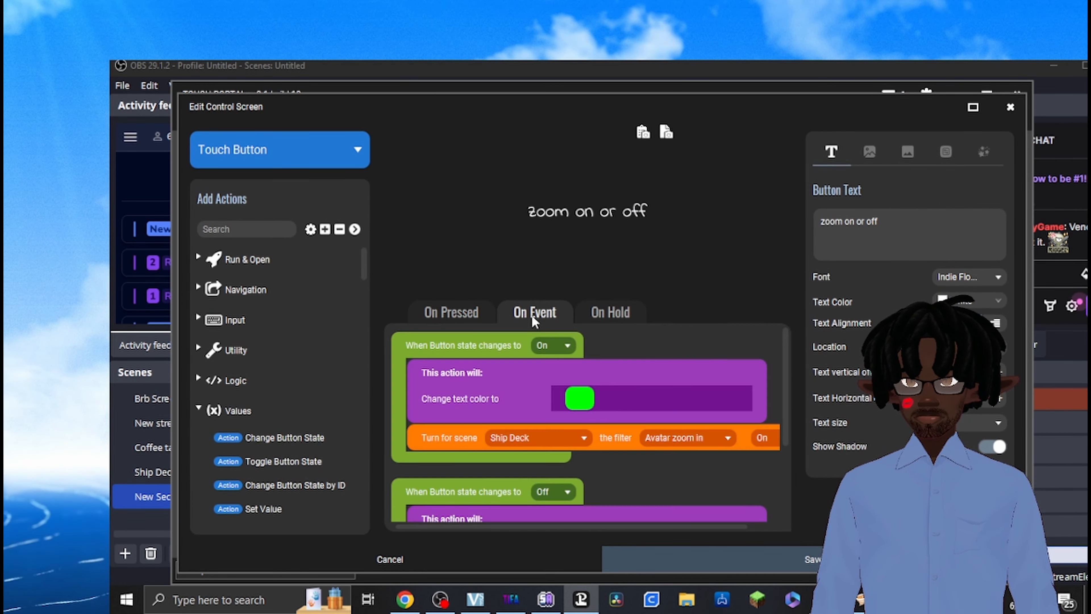
{"action": "left_click", "coordinate": [466, 311]}
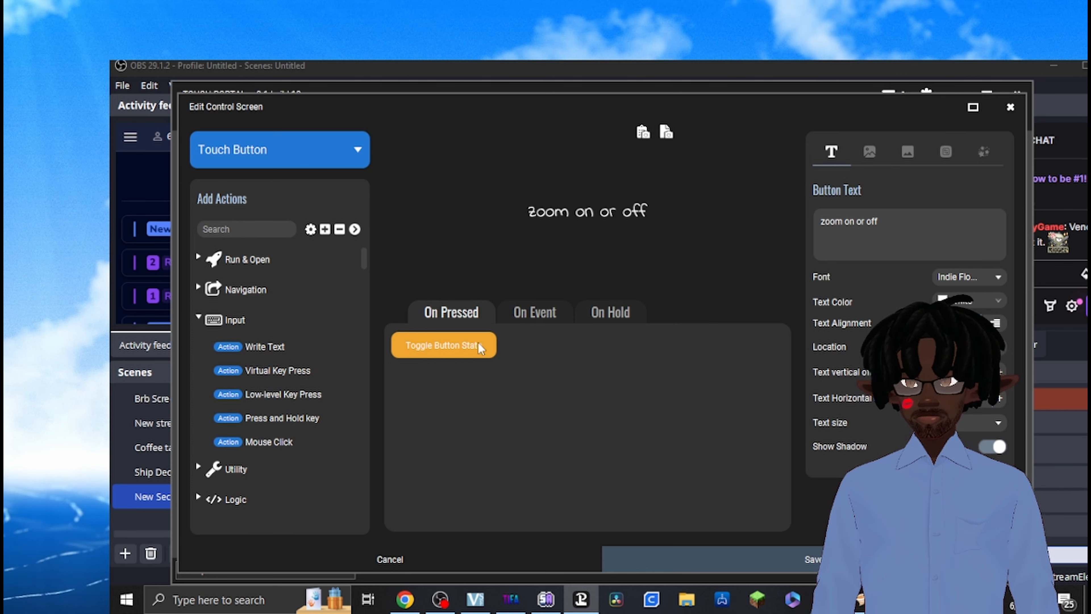
{"action": "left_click", "coordinate": [520, 318]}
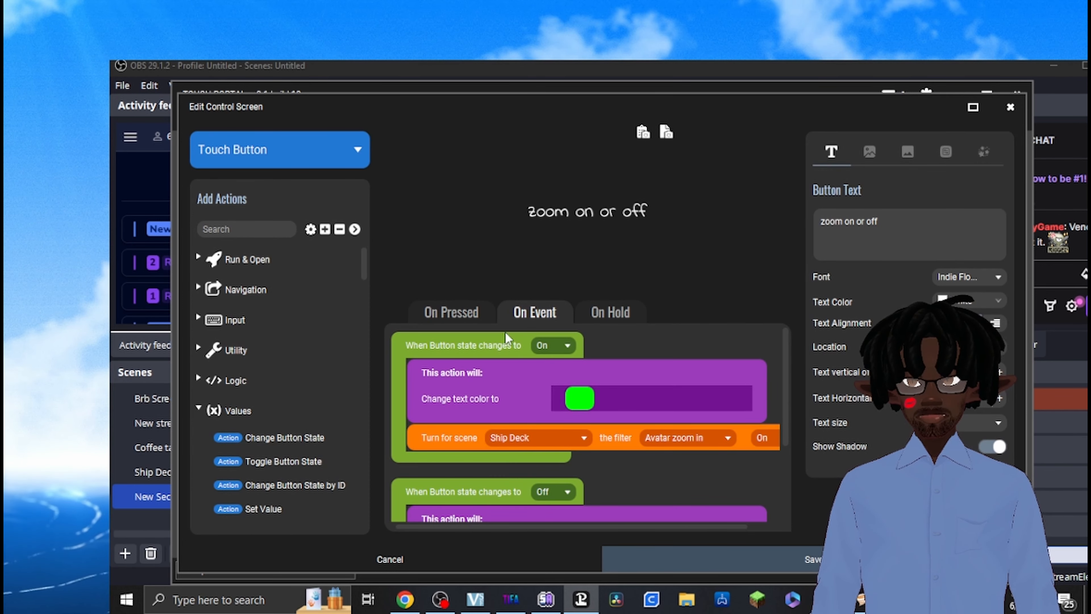
{"action": "left_click", "coordinate": [455, 306]}
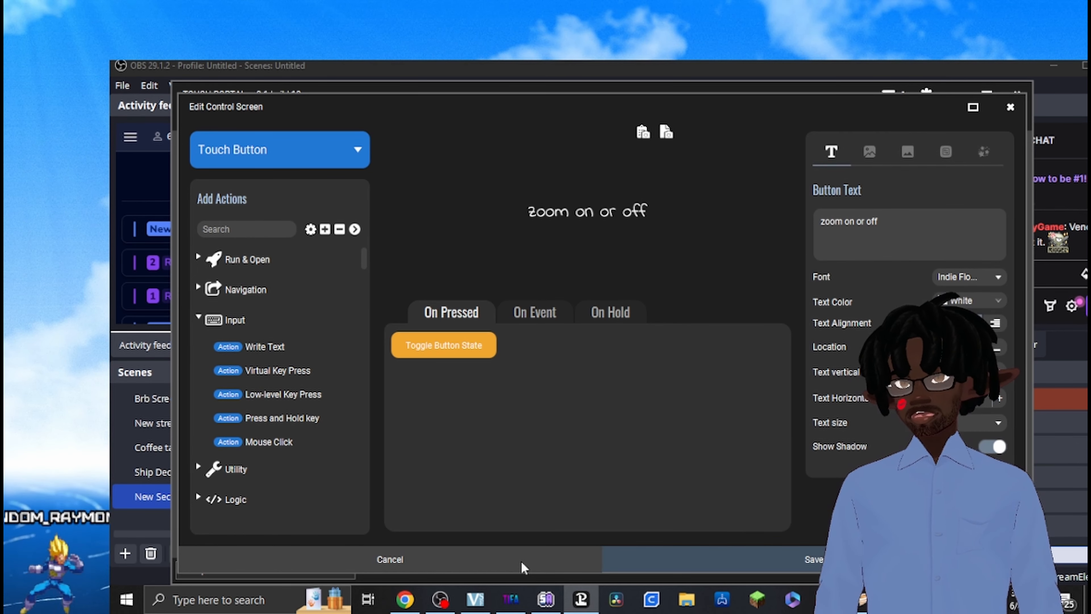
{"action": "left_click", "coordinate": [645, 556]}
Copy the actions and events of the "zoom on or off" button.
{"action": "right_click", "coordinate": [283, 461]}
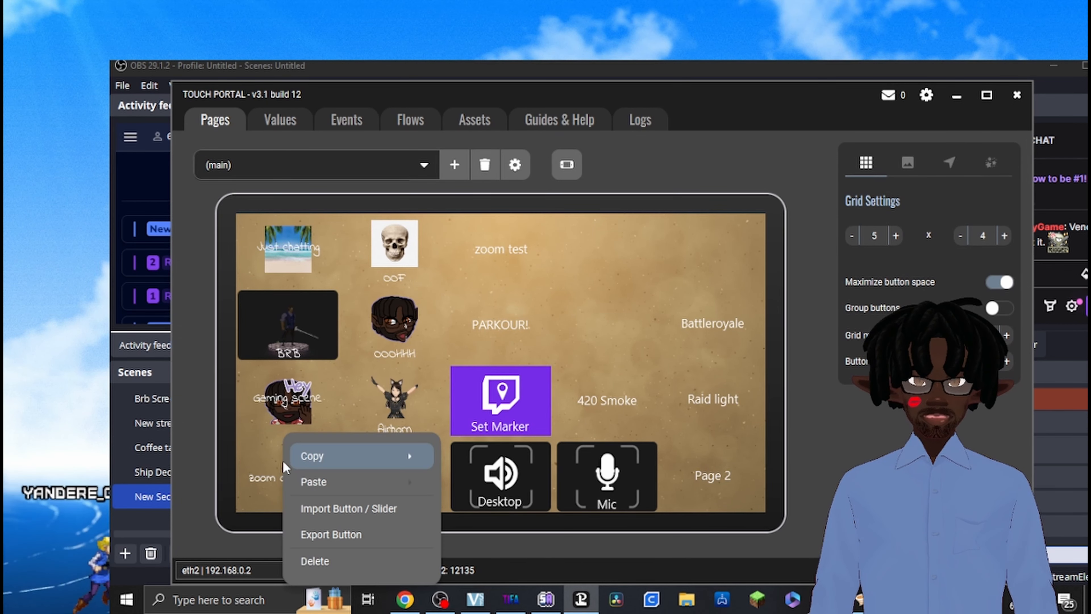
{"action": "mouse_move", "coordinate": [333, 463]}
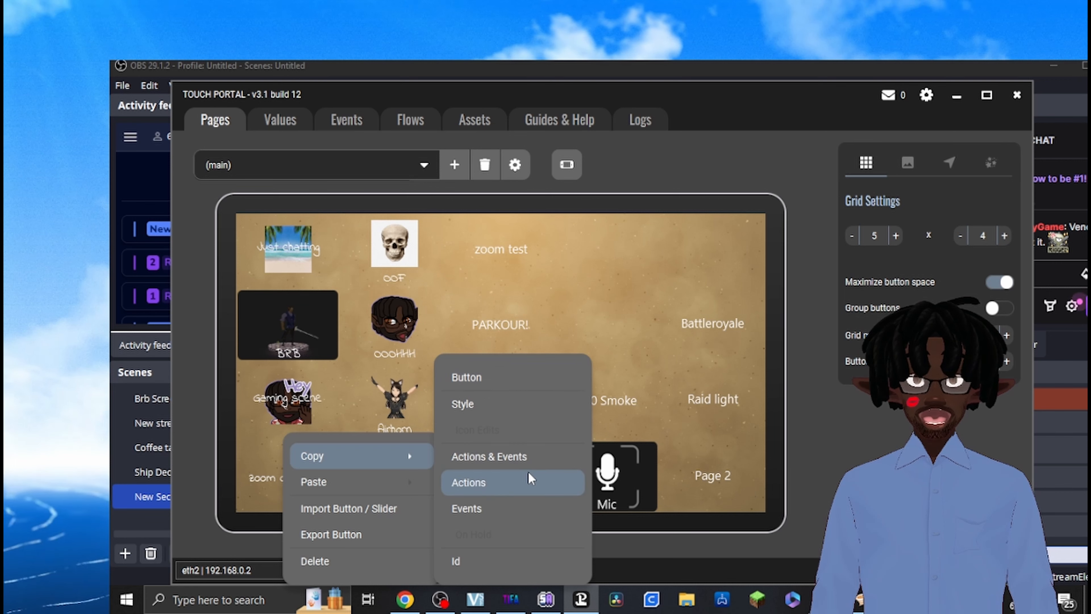
{"action": "left_click", "coordinate": [531, 457]}
{"action": "left_click", "coordinate": [492, 282]}
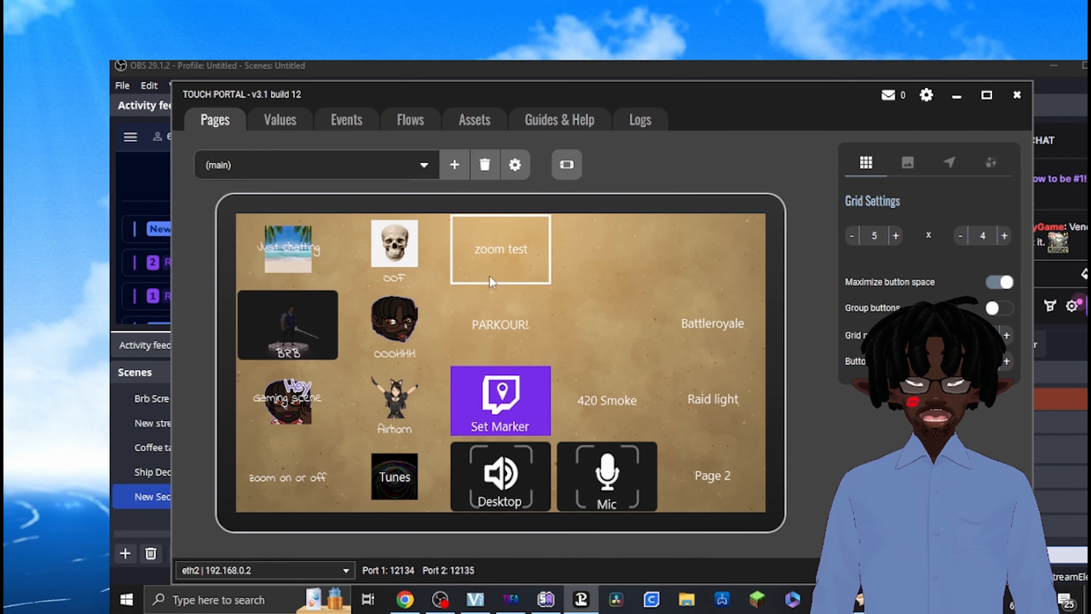
{"action": "left_click", "coordinate": [489, 248]}
{"action": "left_click", "coordinate": [548, 315]}
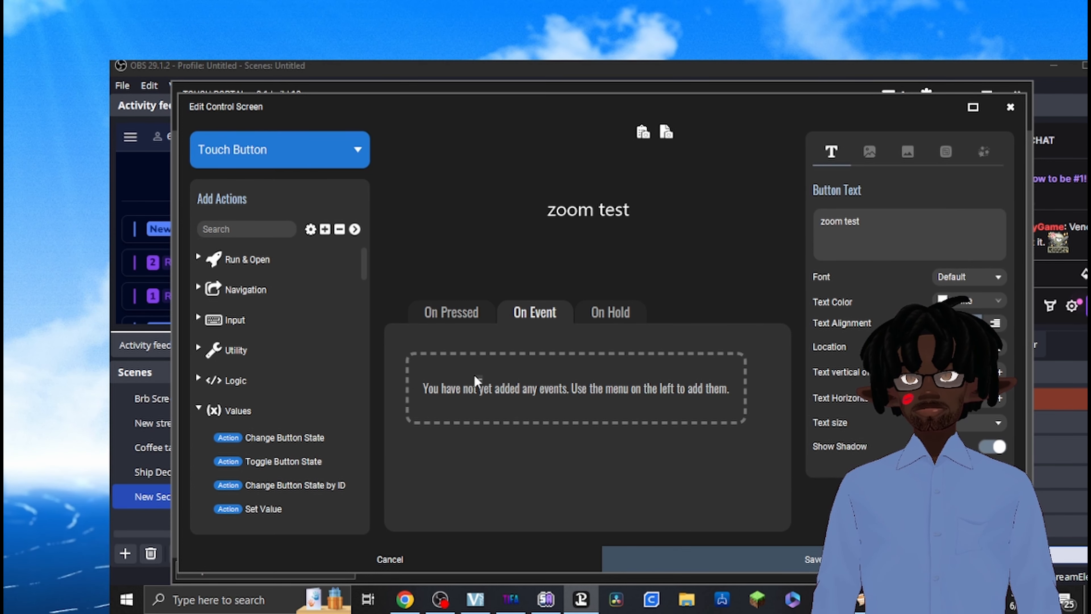
{"action": "left_click", "coordinate": [465, 310]}
{"action": "right_click", "coordinate": [529, 412]}
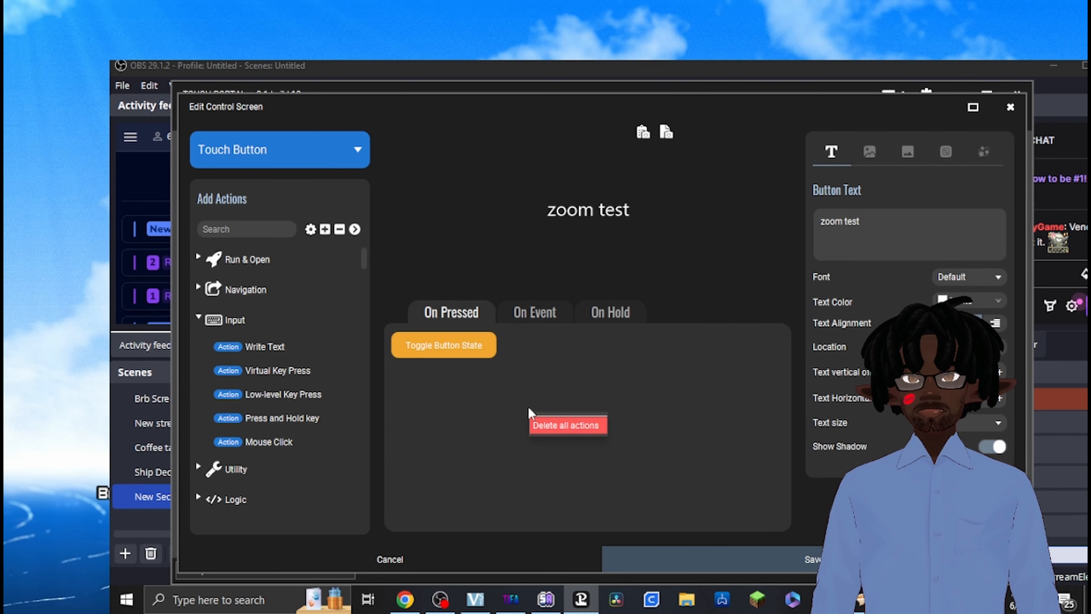
{"action": "left_click", "coordinate": [530, 401]}
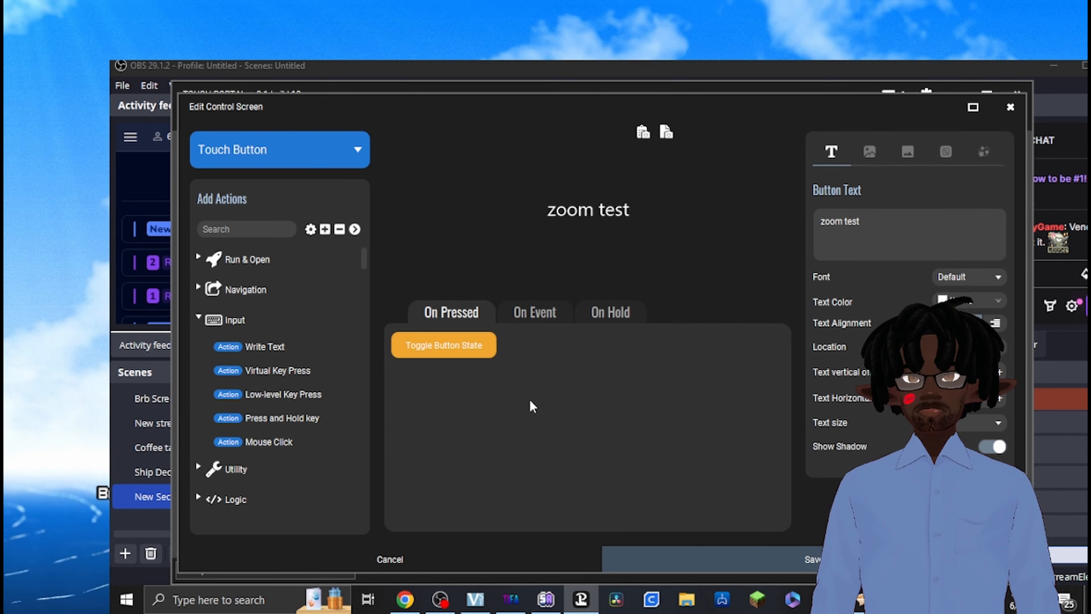
{"action": "left_click", "coordinate": [521, 318]}
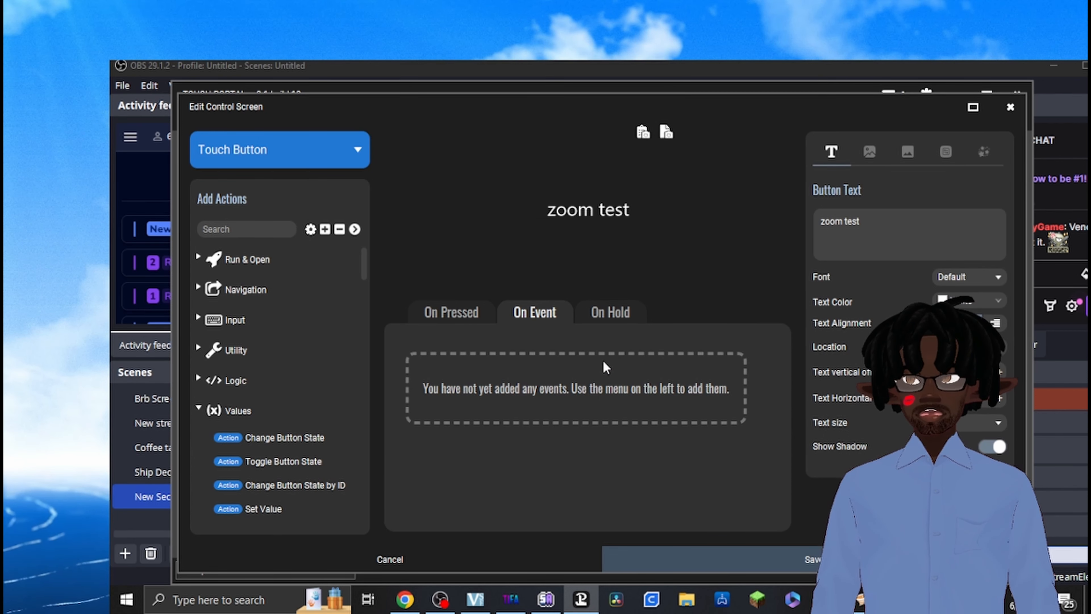
{"action": "left_click", "coordinate": [665, 134]}
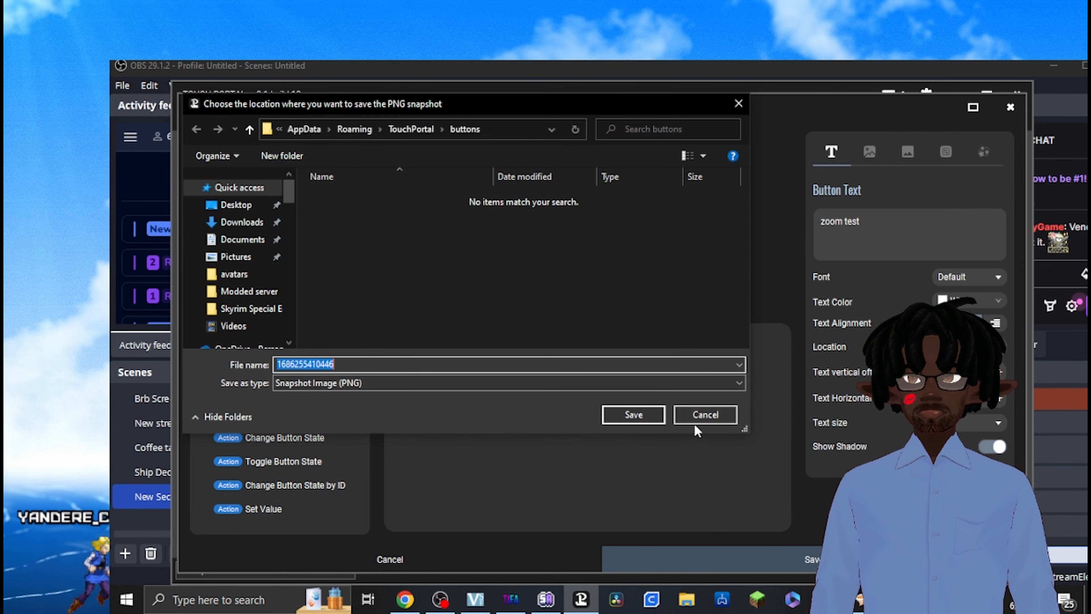
{"action": "left_click", "coordinate": [700, 415]}
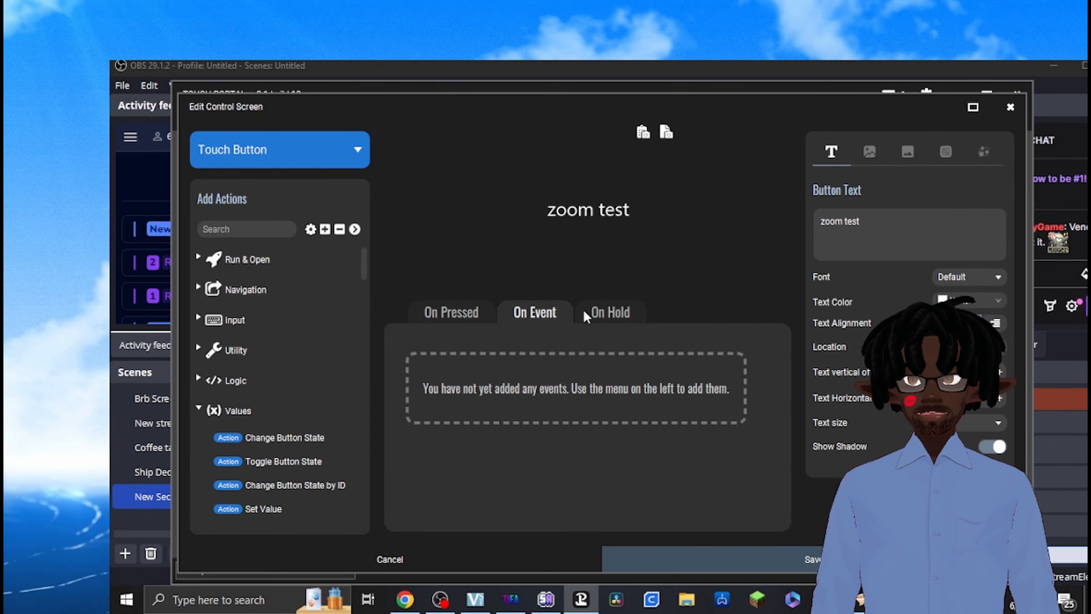
{"action": "left_click", "coordinate": [453, 313]}
{"action": "left_click", "coordinate": [523, 313]}
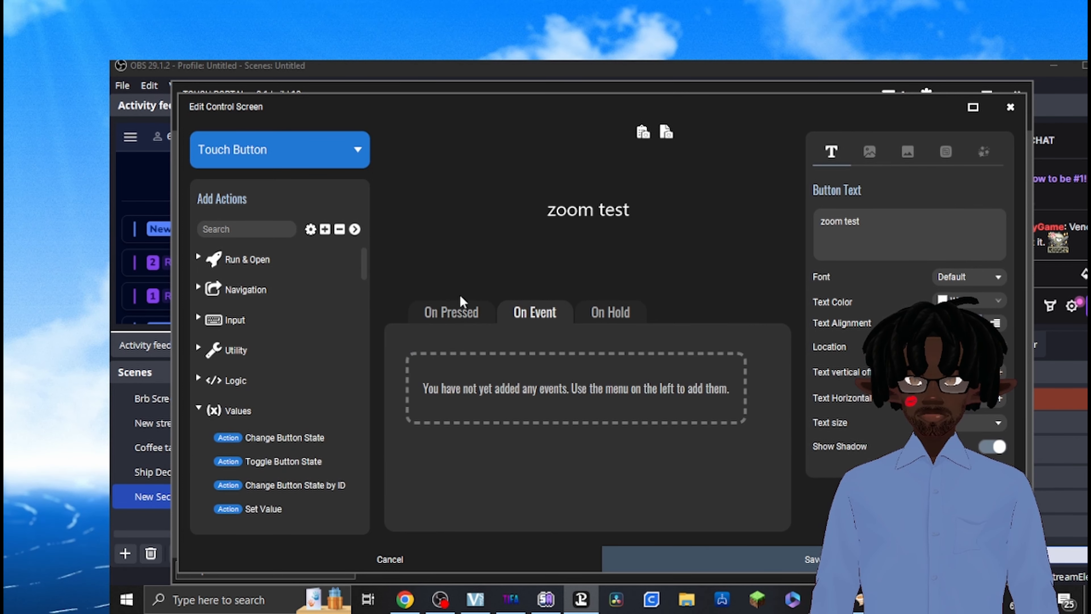
{"action": "left_click", "coordinate": [312, 161]}
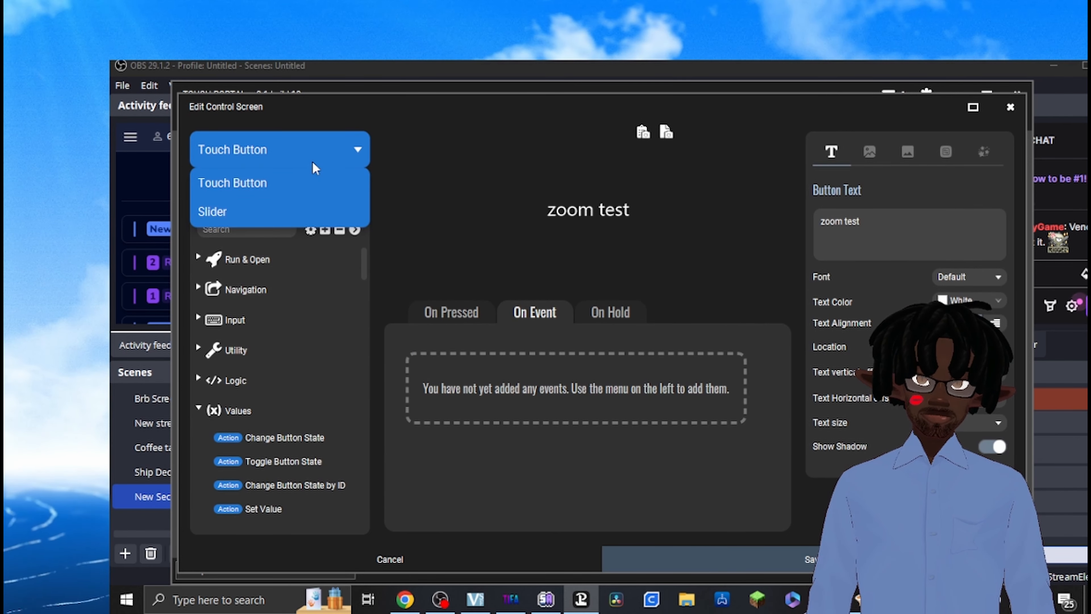
{"action": "left_click", "coordinate": [311, 152]}
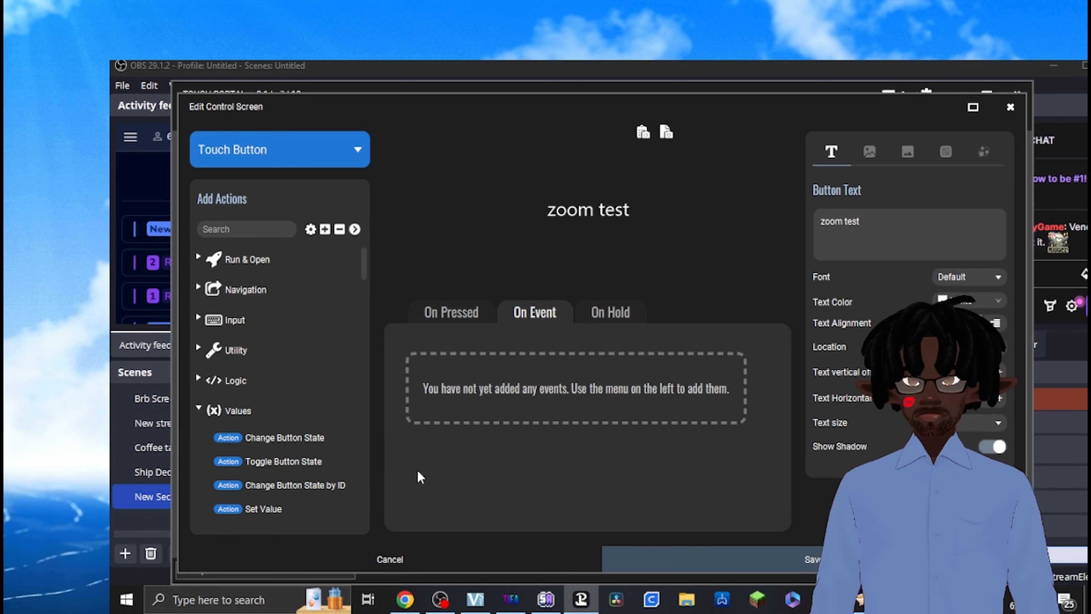
{"action": "left_click", "coordinate": [436, 557]}
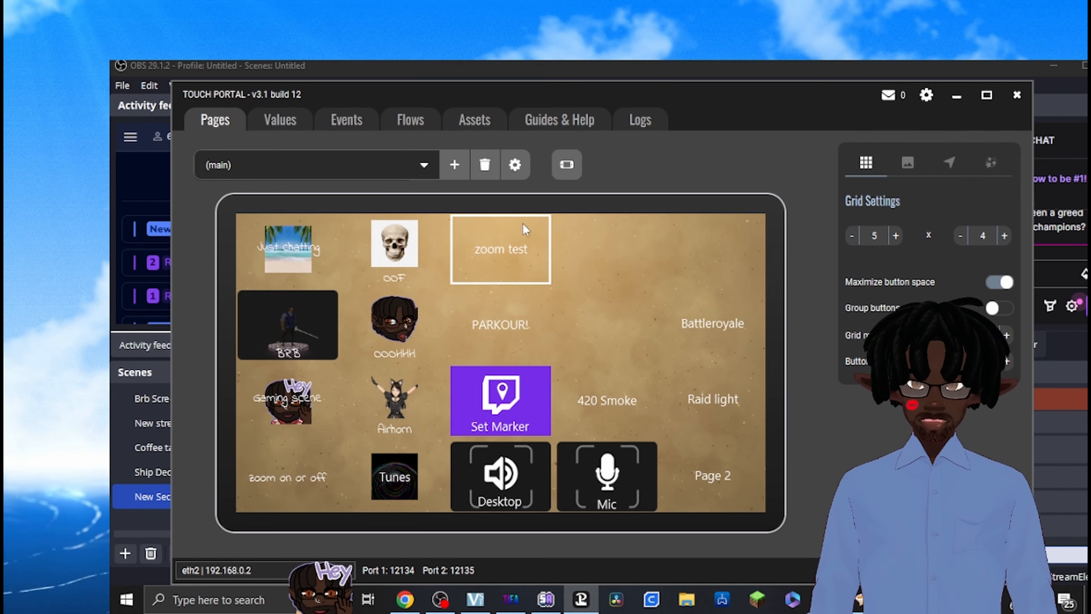
Paste the copied actions and events onto the "zoom test" button.
{"action": "right_click", "coordinate": [512, 243]}
{"action": "mouse_move", "coordinate": [537, 293]}
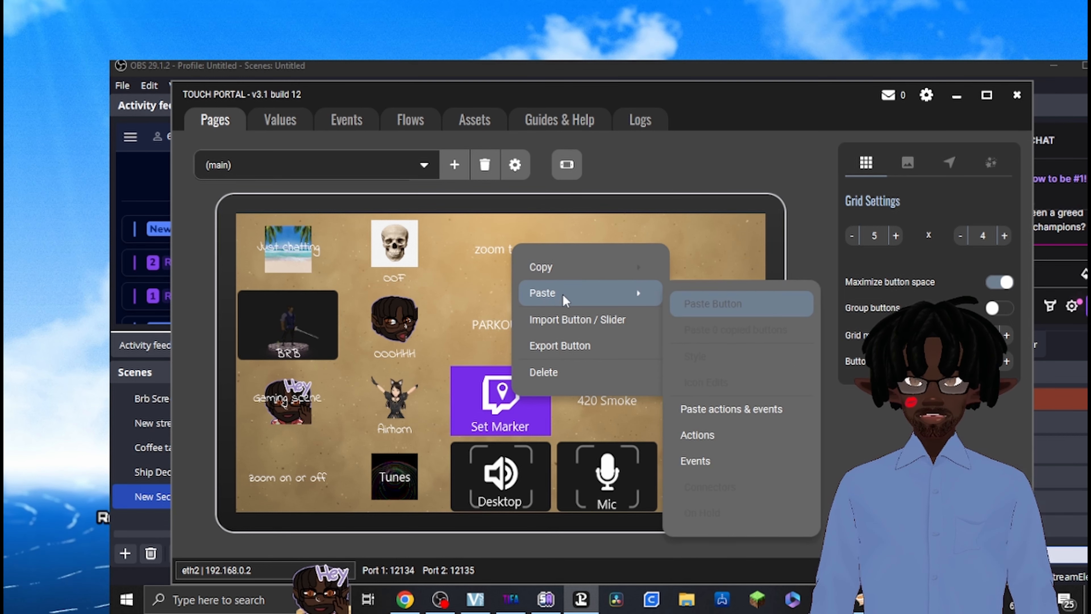
{"action": "left_click", "coordinate": [746, 411]}
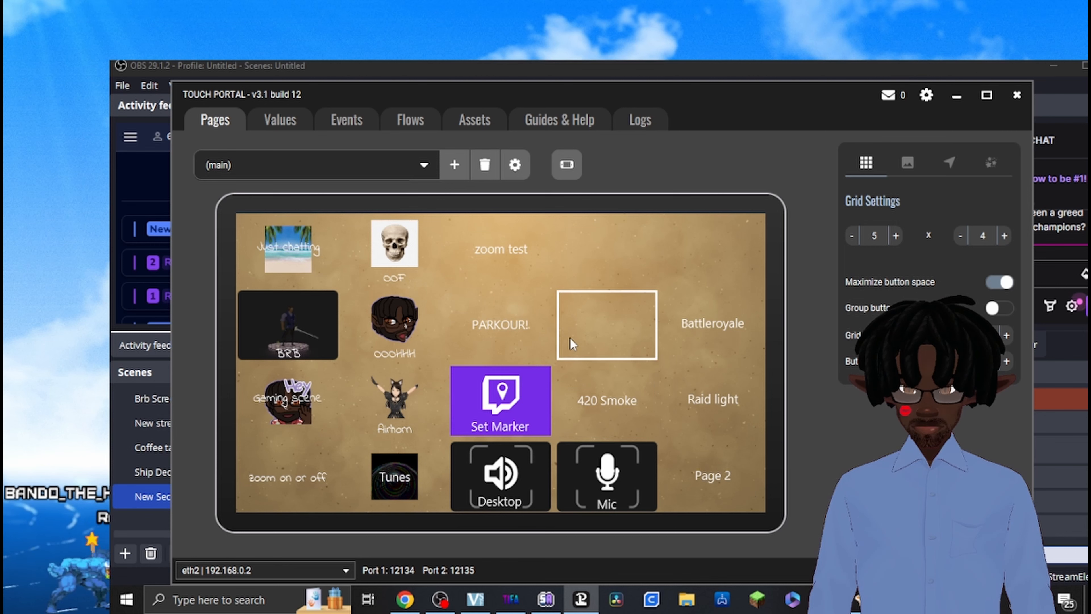
Delete the duplicate Toggle Button State action from the "zoom test" button's pressed actions.
{"action": "left_click", "coordinate": [496, 227]}
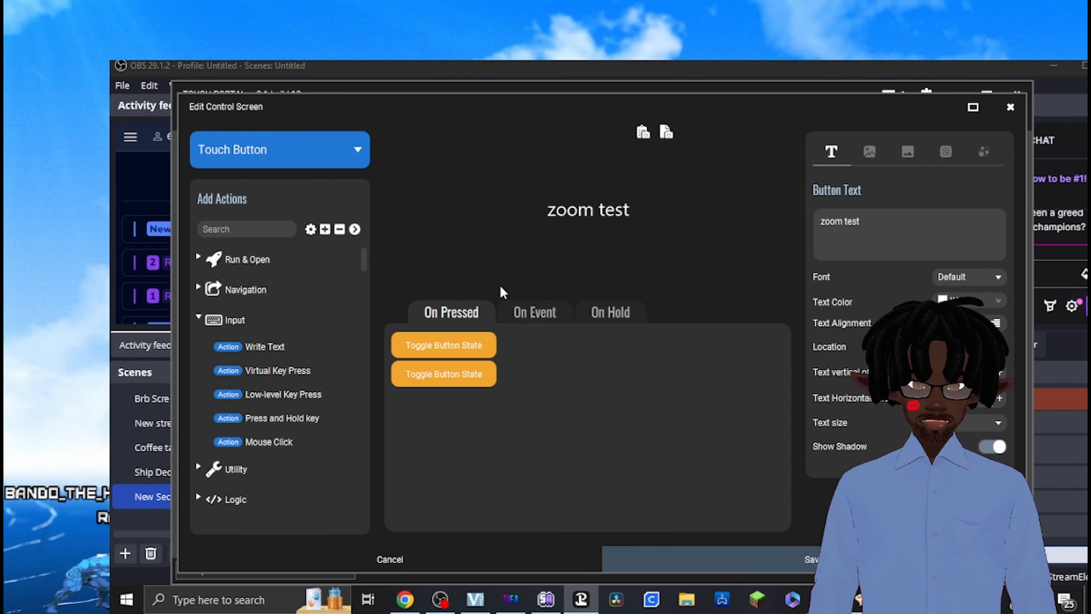
{"action": "right_click", "coordinate": [490, 381]}
{"action": "left_click", "coordinate": [519, 459]}
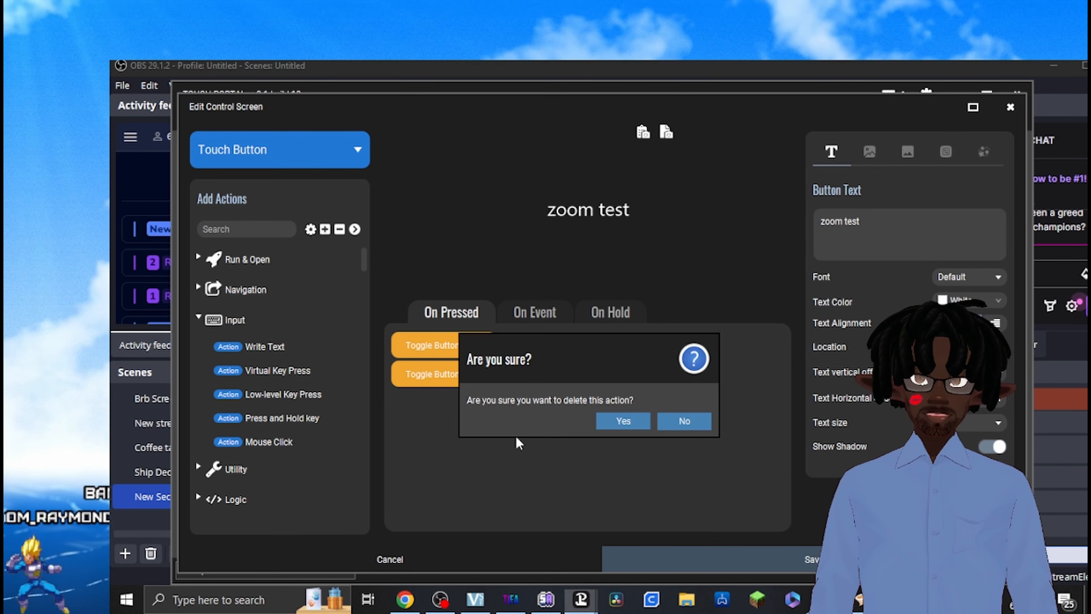
{"action": "left_click", "coordinate": [627, 419]}
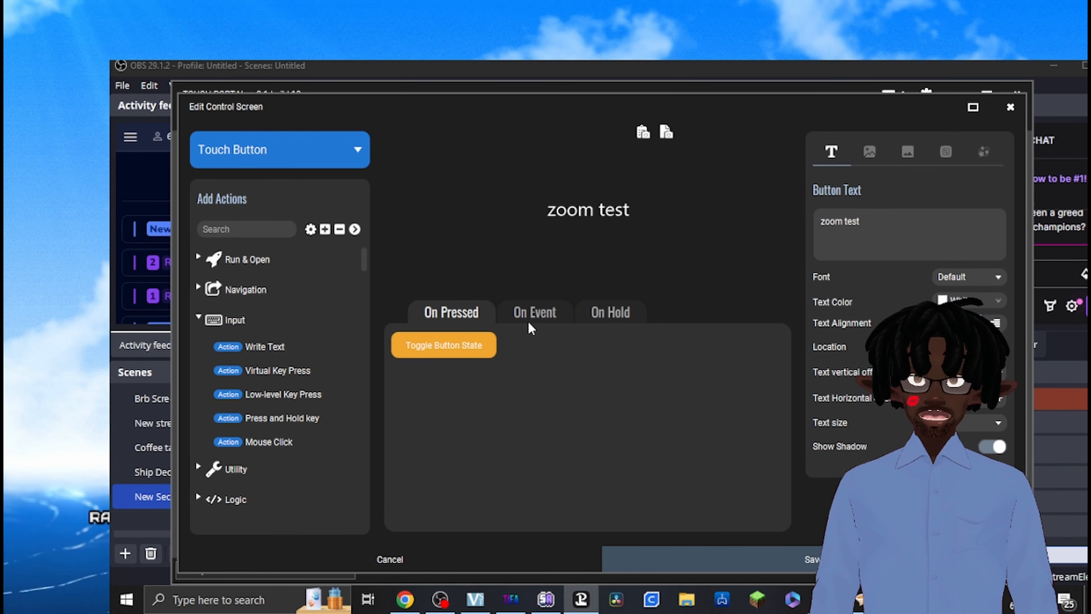
In the "zoom test" button's On state event, set the filter action to scene New Secene and filter Bando zoom.
{"action": "left_click", "coordinate": [534, 314]}
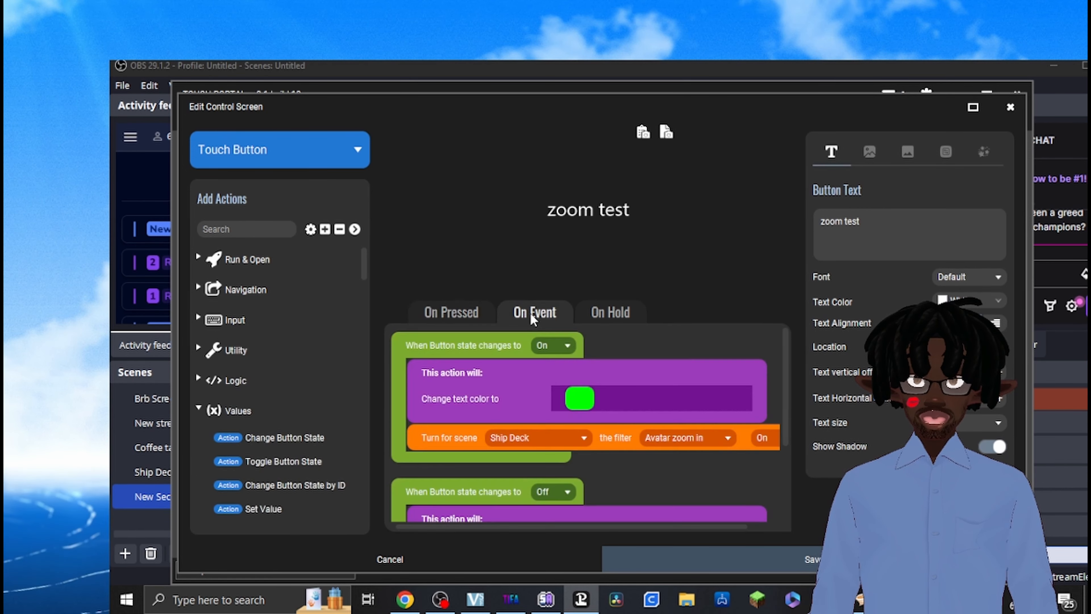
{"action": "left_click", "coordinate": [572, 439]}
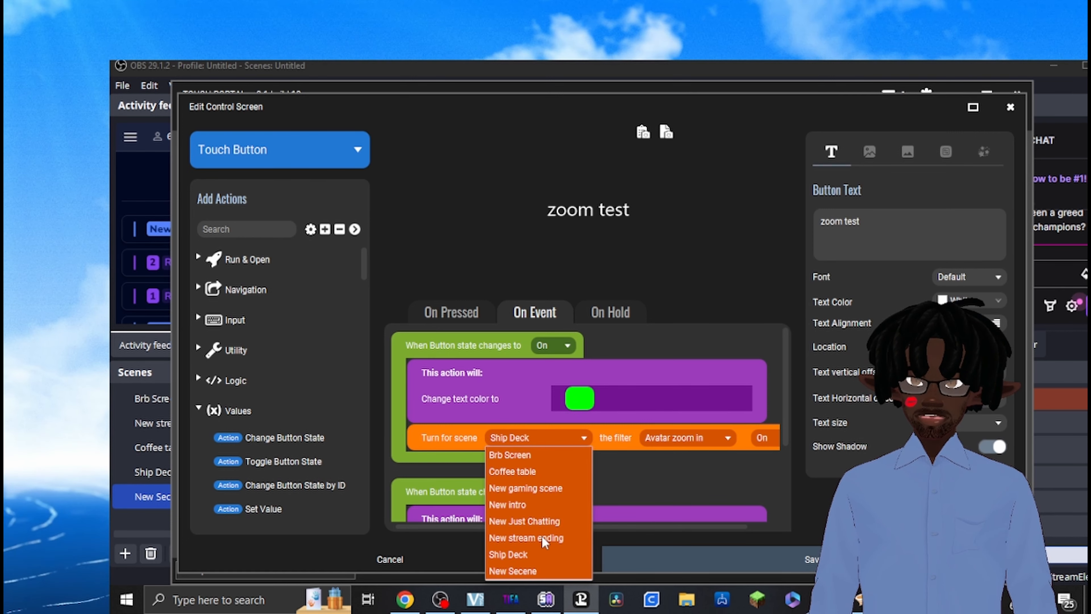
{"action": "left_click", "coordinate": [532, 570]}
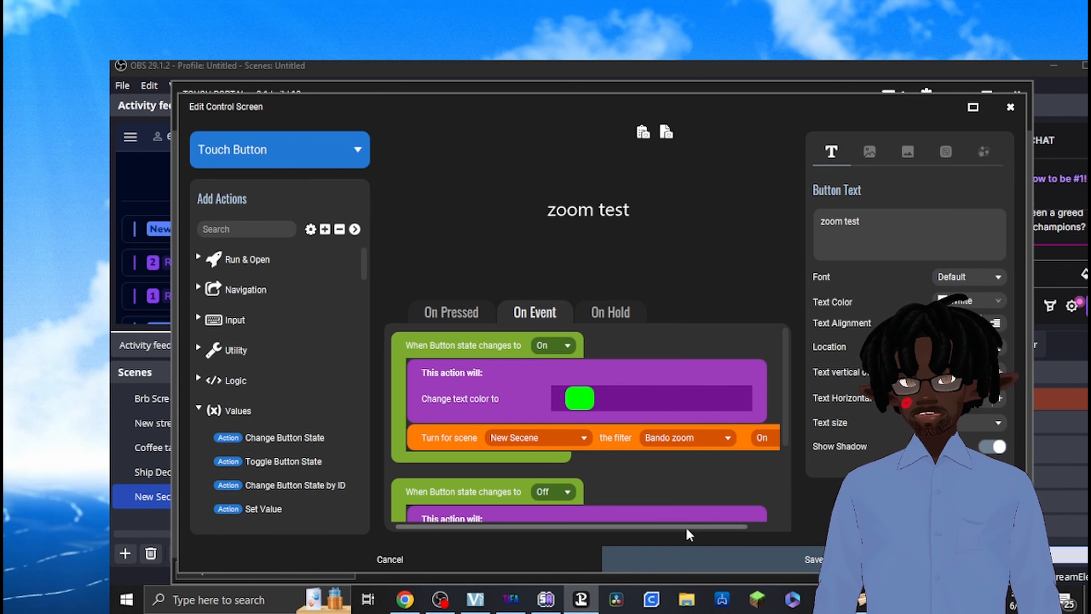
{"action": "left_click_drag", "start_coordinate": [687, 532], "coordinate": [735, 530]}
{"action": "scroll", "coordinate": [646, 465], "scroll_direction": "down", "scroll_amount": 2}
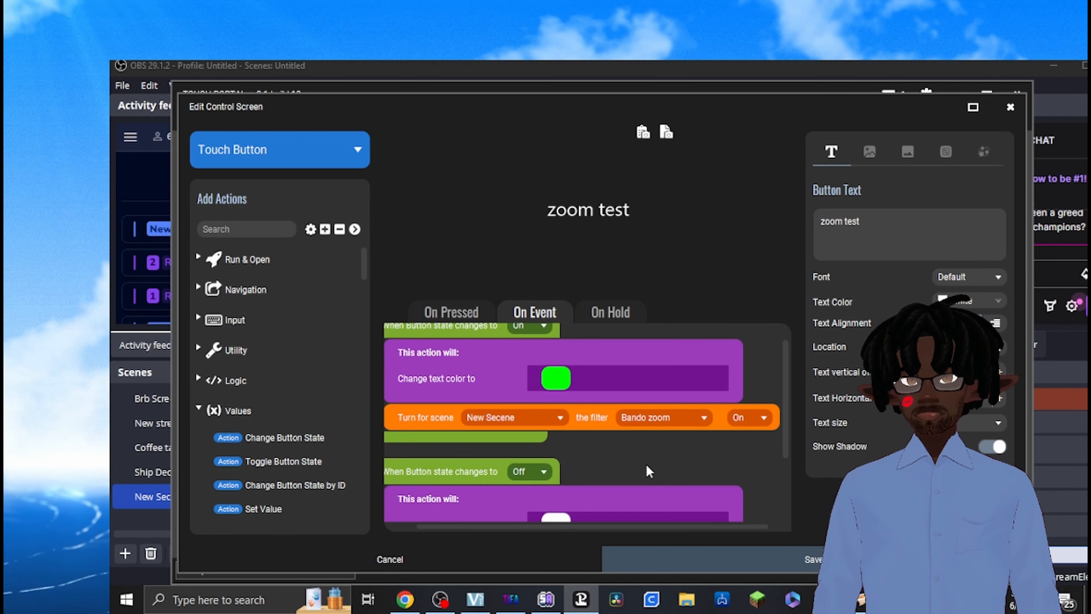
{"action": "scroll", "coordinate": [644, 472], "scroll_direction": "down", "scroll_amount": 1}
{"action": "scroll", "coordinate": [680, 453], "scroll_direction": "up", "scroll_amount": 1}
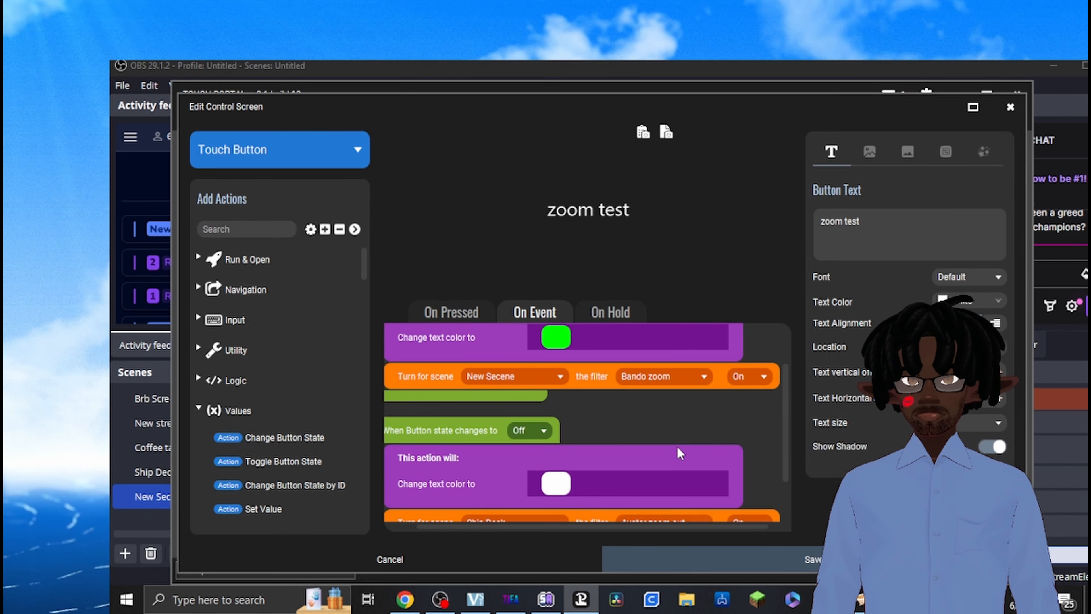
{"action": "left_click", "coordinate": [696, 378]}
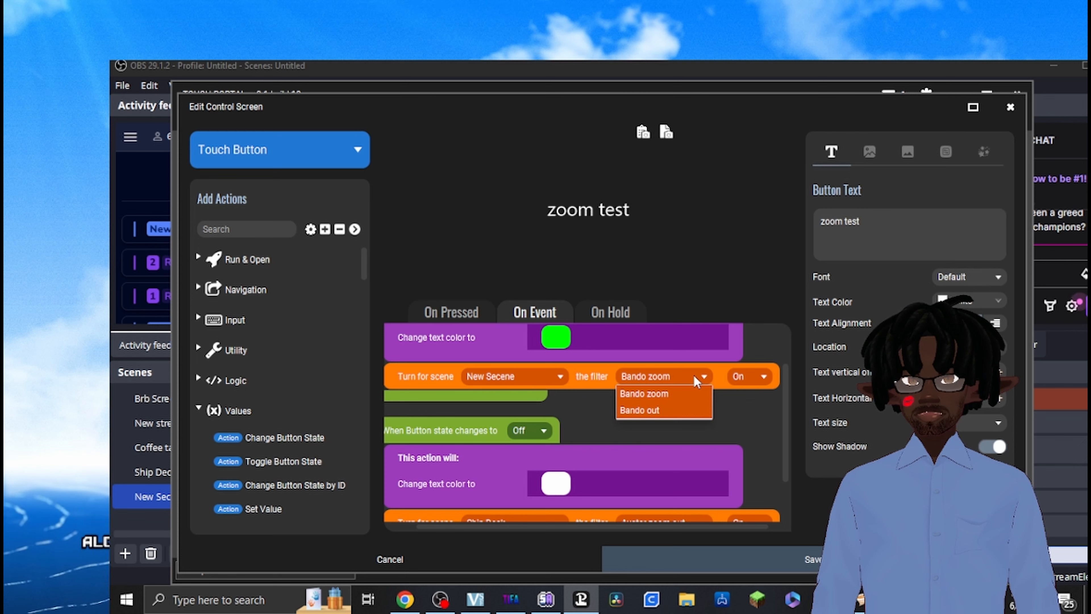
{"action": "left_click", "coordinate": [685, 400]}
Set the Off state event's filter action to scene New Secene and filter Bando out, and save the "zoom test" button.
{"action": "scroll", "coordinate": [684, 431], "scroll_direction": "down", "scroll_amount": 1}
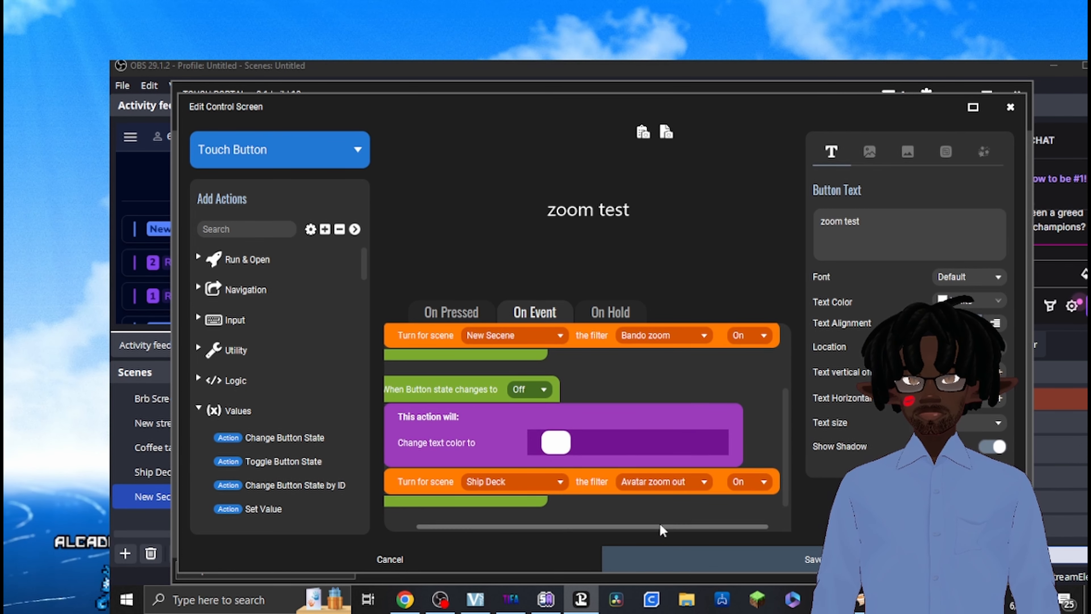
{"action": "left_click_drag", "start_coordinate": [660, 525], "coordinate": [599, 521]}
{"action": "left_click", "coordinate": [542, 489]}
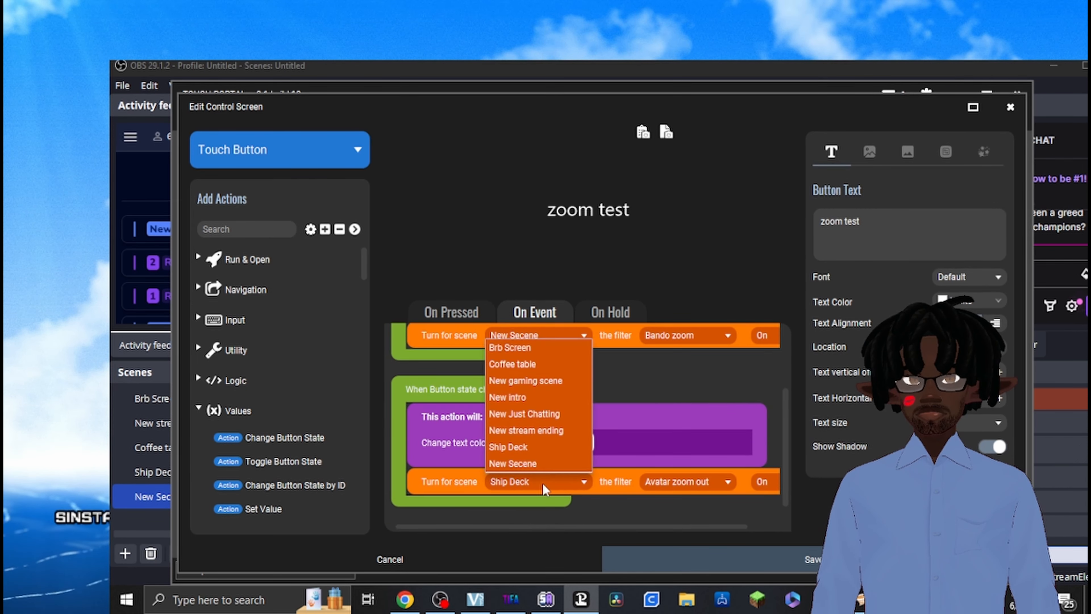
{"action": "left_click", "coordinate": [517, 466]}
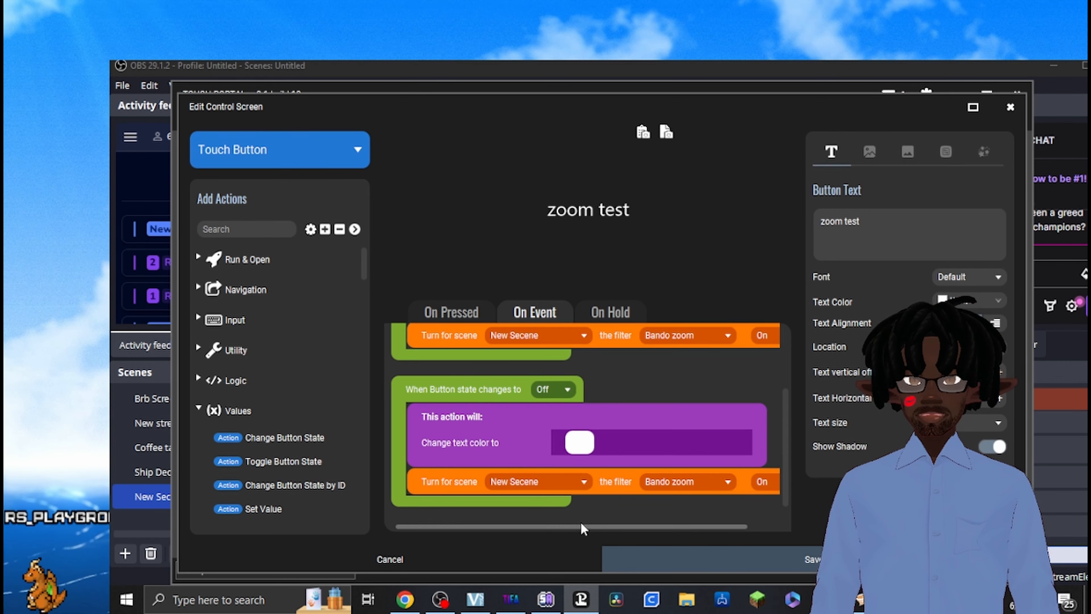
{"action": "left_click_drag", "start_coordinate": [584, 523], "coordinate": [636, 524]}
{"action": "left_click", "coordinate": [693, 480]}
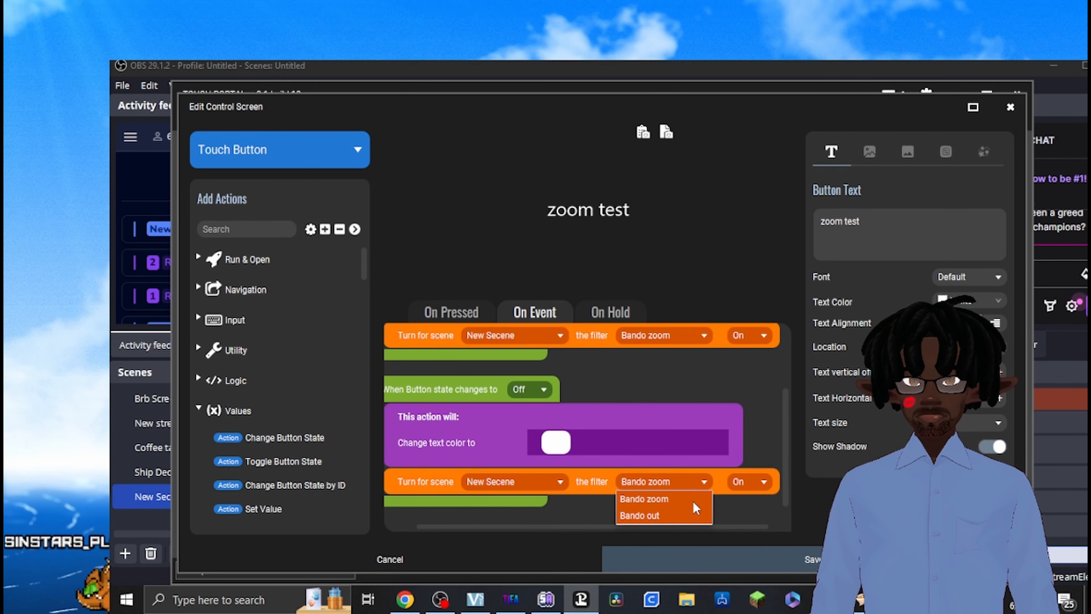
{"action": "left_click", "coordinate": [688, 516]}
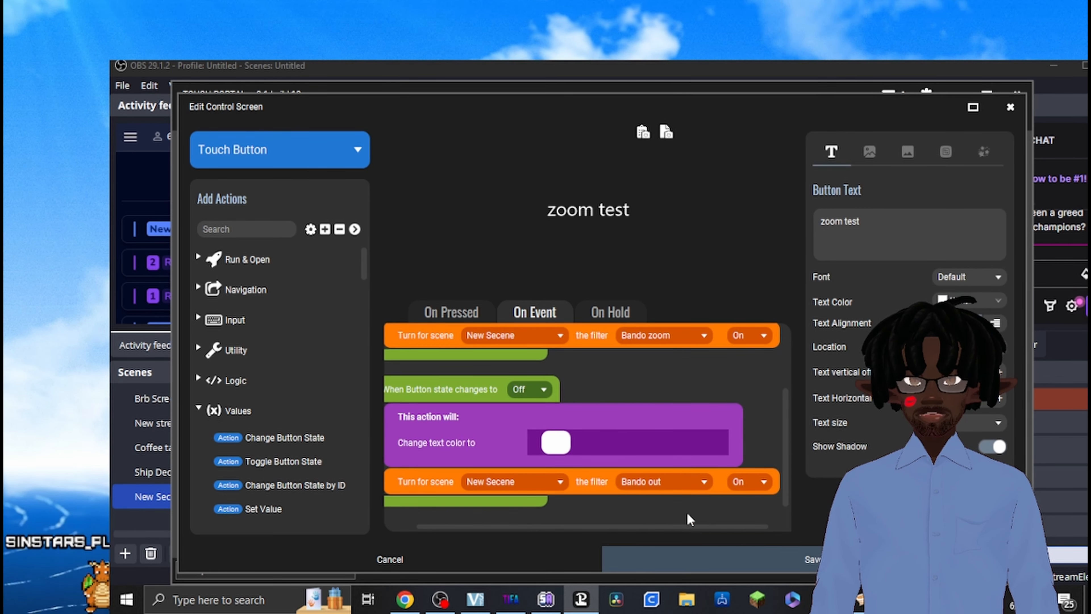
{"action": "left_click", "coordinate": [707, 553]}
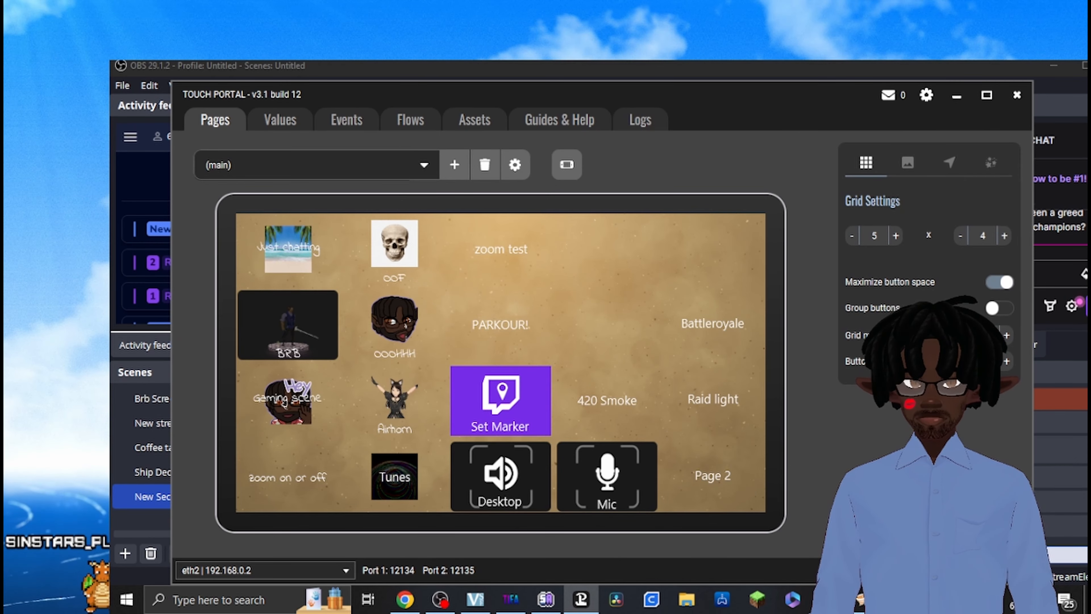
Return to OBS and set the End Delay of the New Secene scene's Bando in filter to 0 ms.
{"action": "left_click", "coordinate": [956, 96]}
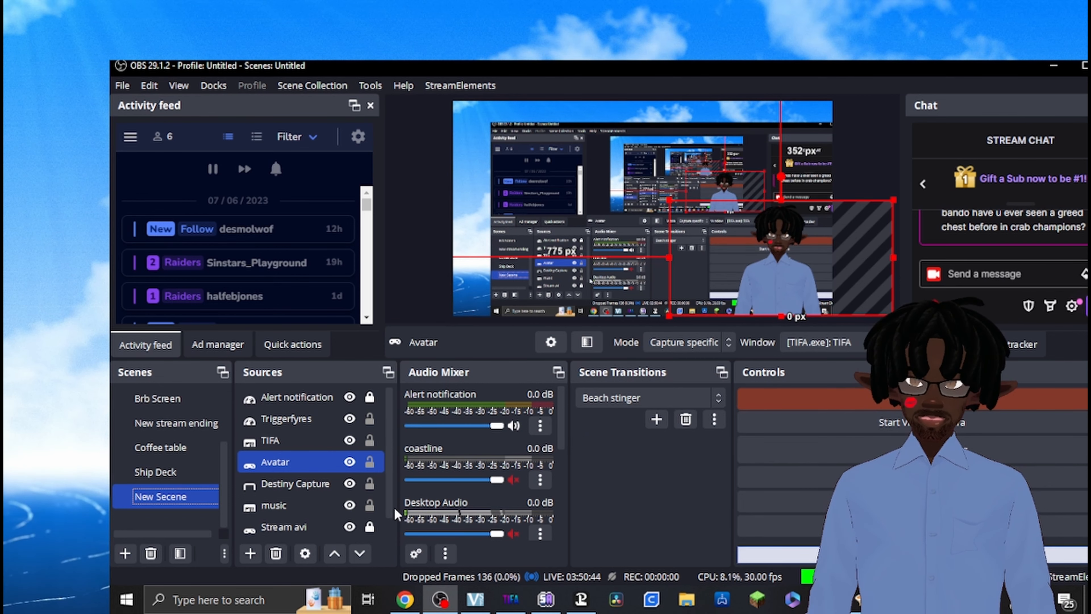
{"action": "left_click", "coordinate": [322, 527], "text": "ctrl"}
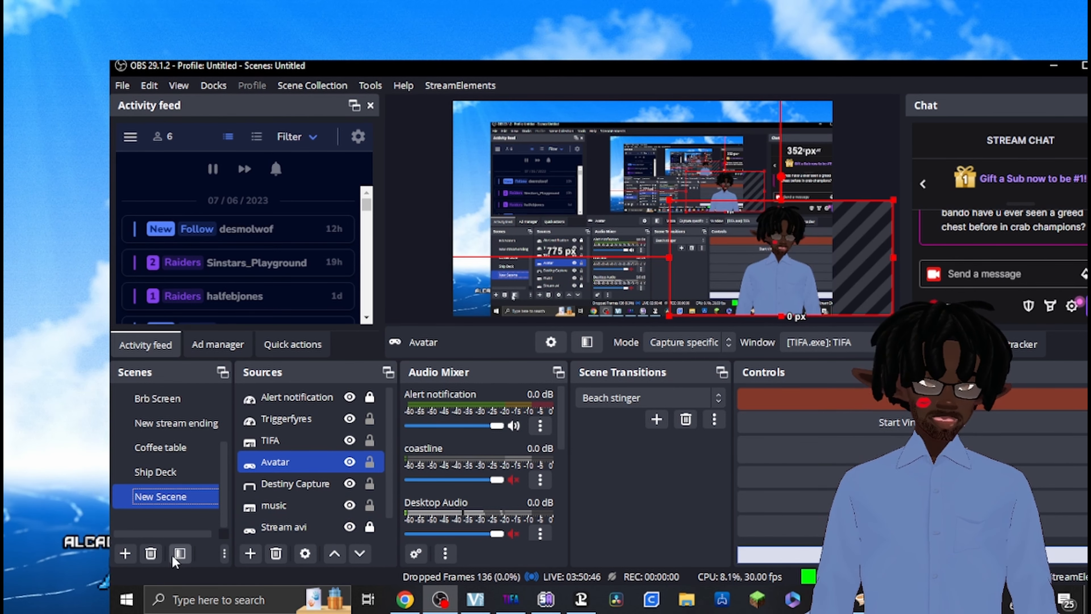
{"action": "left_click", "coordinate": [179, 553]}
{"action": "scroll", "coordinate": [636, 443], "scroll_direction": "down", "scroll_amount": 2}
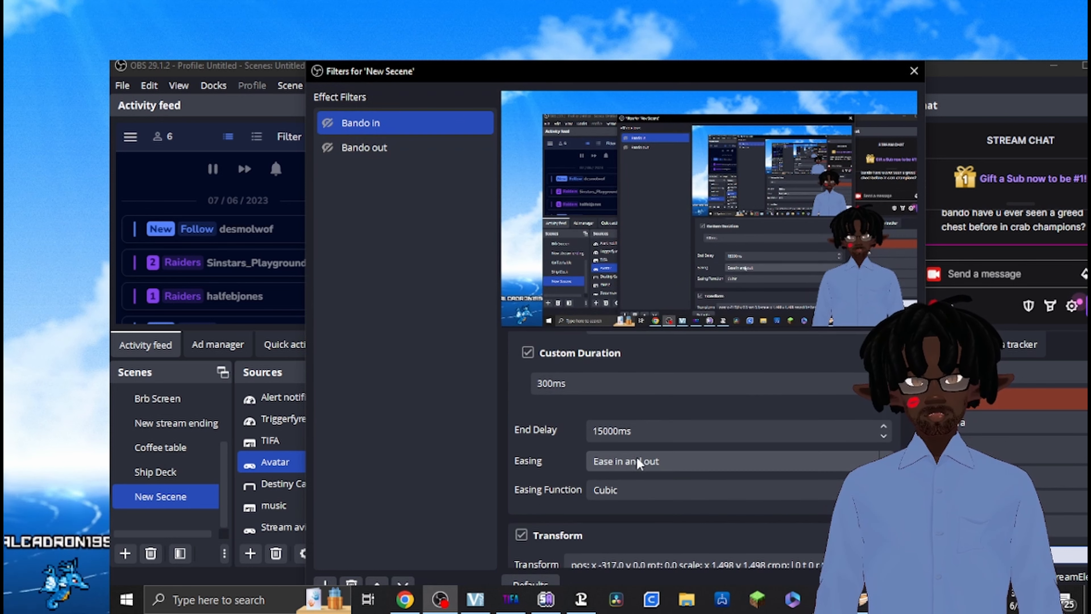
{"action": "scroll", "coordinate": [596, 507], "scroll_direction": "down", "scroll_amount": 8}
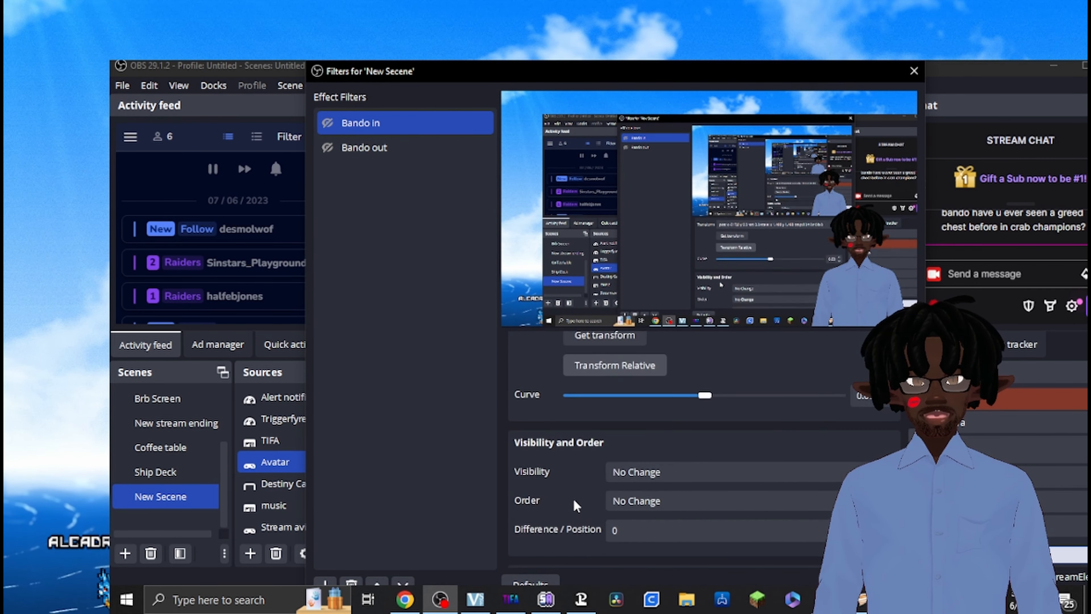
{"action": "scroll", "coordinate": [573, 499], "scroll_direction": "down", "scroll_amount": 2}
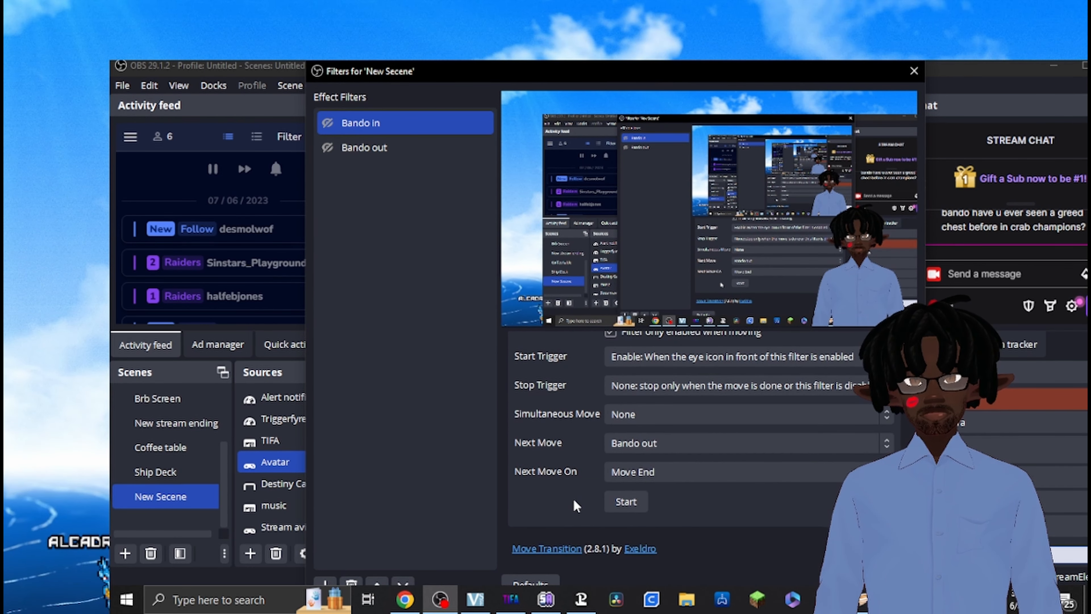
{"action": "scroll", "coordinate": [573, 498], "scroll_direction": "up", "scroll_amount": 12}
{"action": "scroll", "coordinate": [576, 497], "scroll_direction": "up", "scroll_amount": 1}
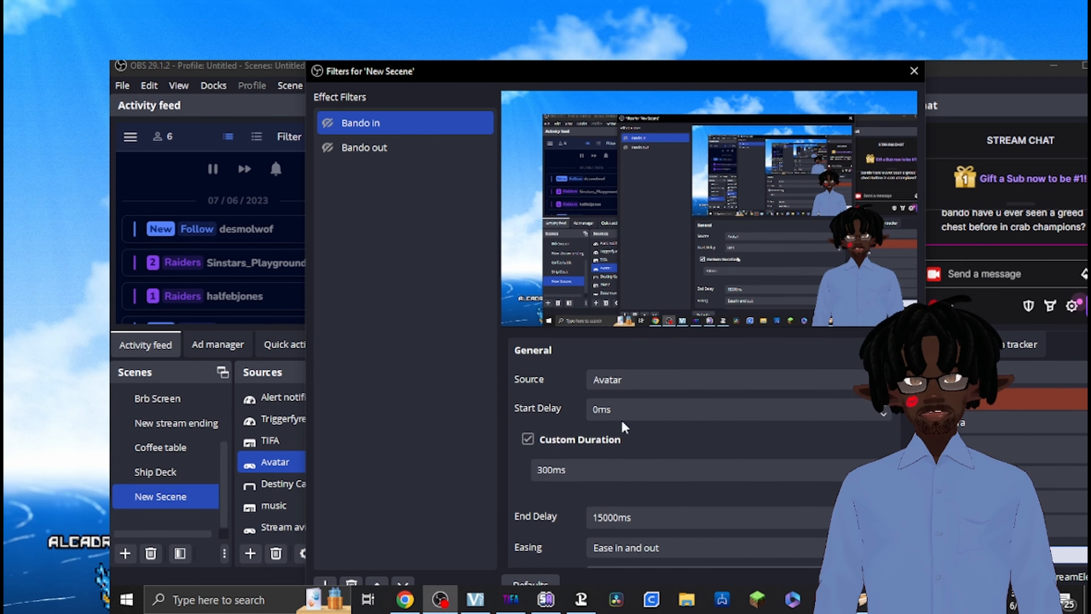
{"action": "double_click", "coordinate": [636, 511]}
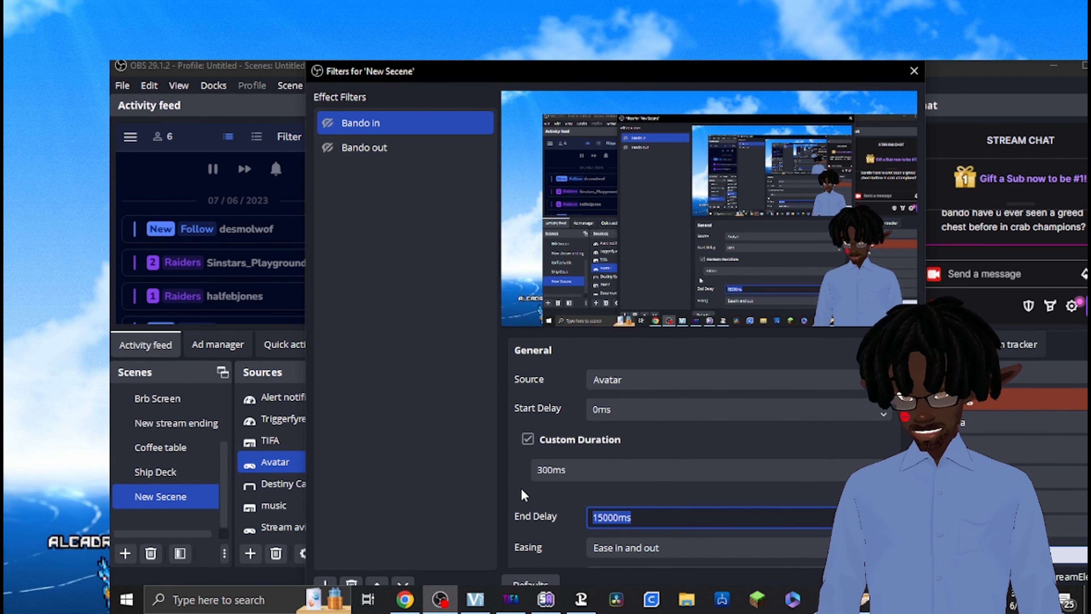
{"action": "type", "text": "0"}
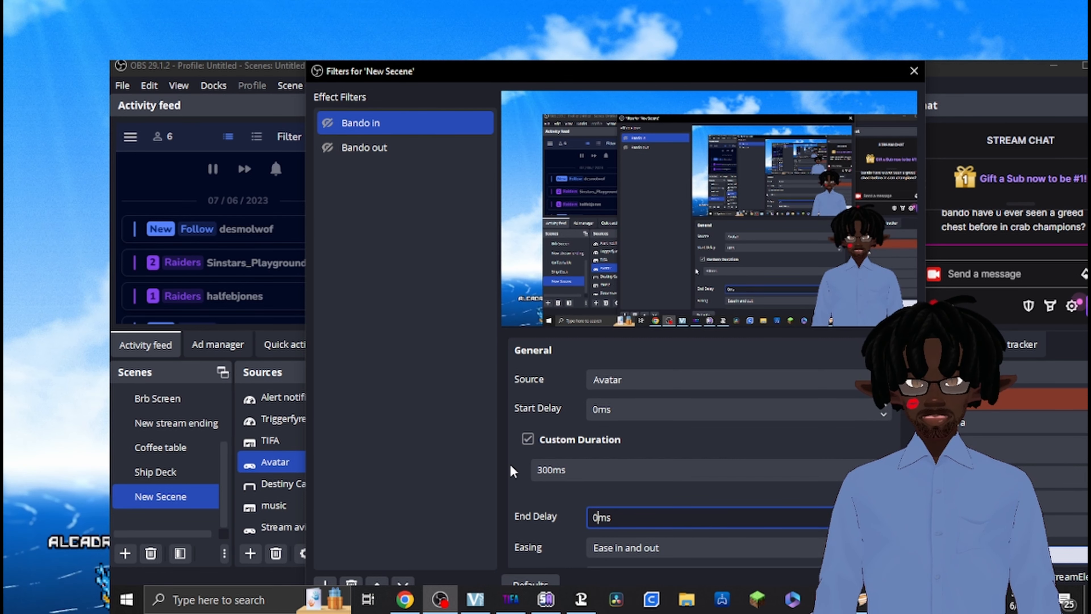
Set the Bando in filter's Next Move On option to Hotkey.
{"action": "scroll", "coordinate": [552, 494], "scroll_direction": "down", "scroll_amount": 4}
{"action": "scroll", "coordinate": [674, 499], "scroll_direction": "down", "scroll_amount": 2}
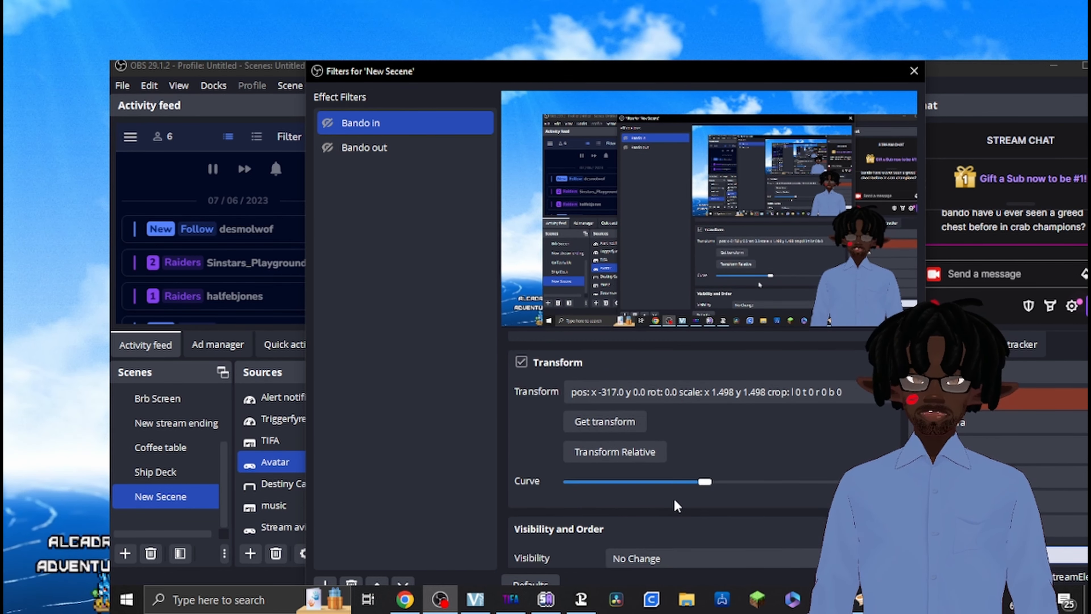
{"action": "scroll", "coordinate": [675, 499], "scroll_direction": "down", "scroll_amount": 2}
{"action": "scroll", "coordinate": [587, 504], "scroll_direction": "down", "scroll_amount": 3}
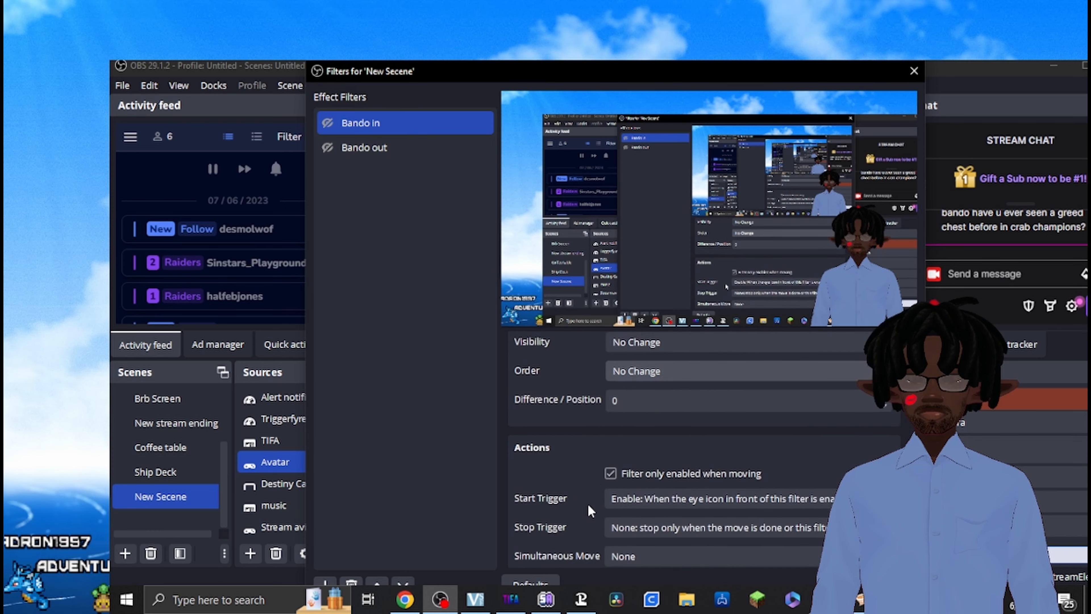
{"action": "scroll", "coordinate": [588, 505], "scroll_direction": "down", "scroll_amount": 3}
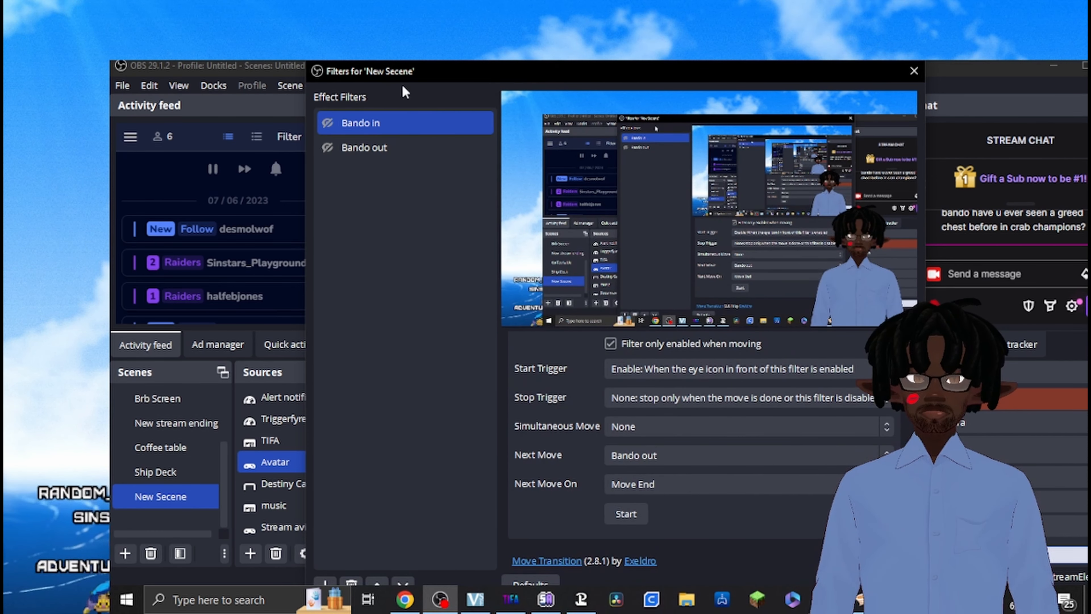
{"action": "left_click", "coordinate": [402, 149]}
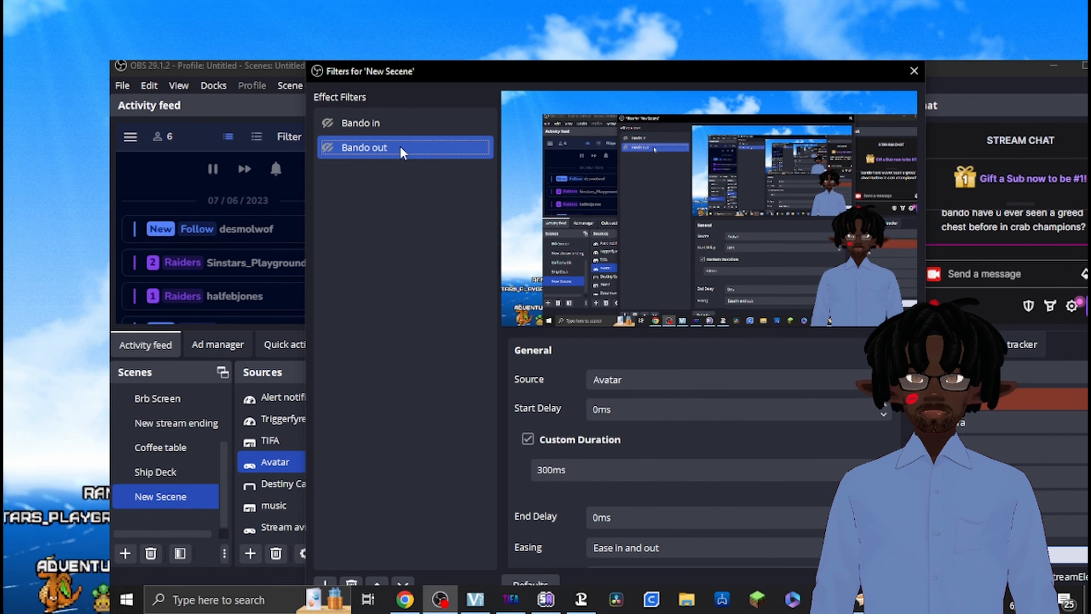
{"action": "left_click", "coordinate": [401, 120]}
{"action": "scroll", "coordinate": [682, 453], "scroll_direction": "down", "scroll_amount": 3}
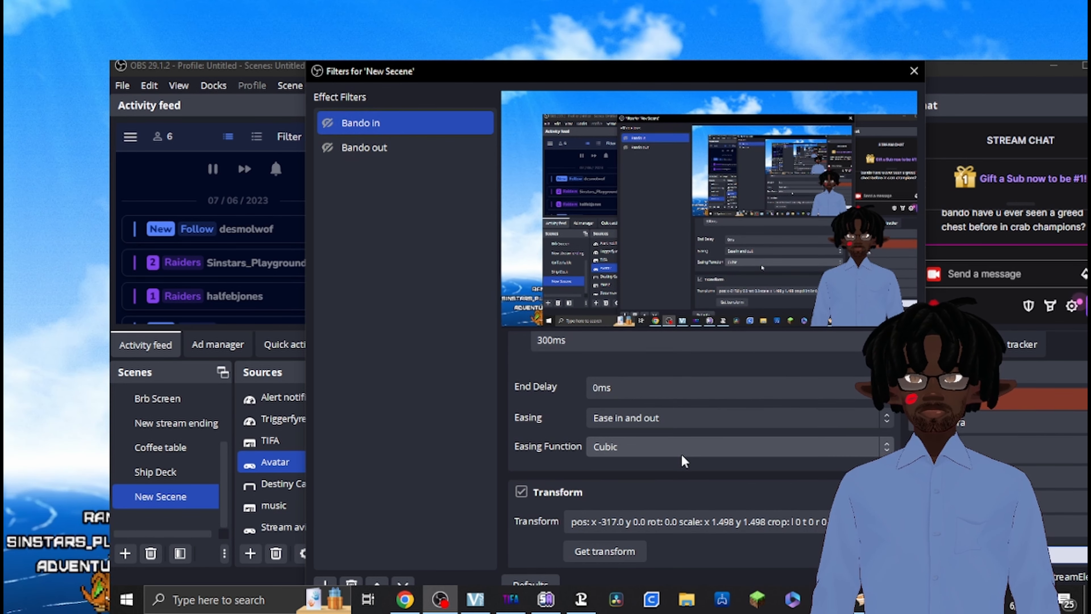
{"action": "scroll", "coordinate": [600, 504], "scroll_direction": "down", "scroll_amount": 10}
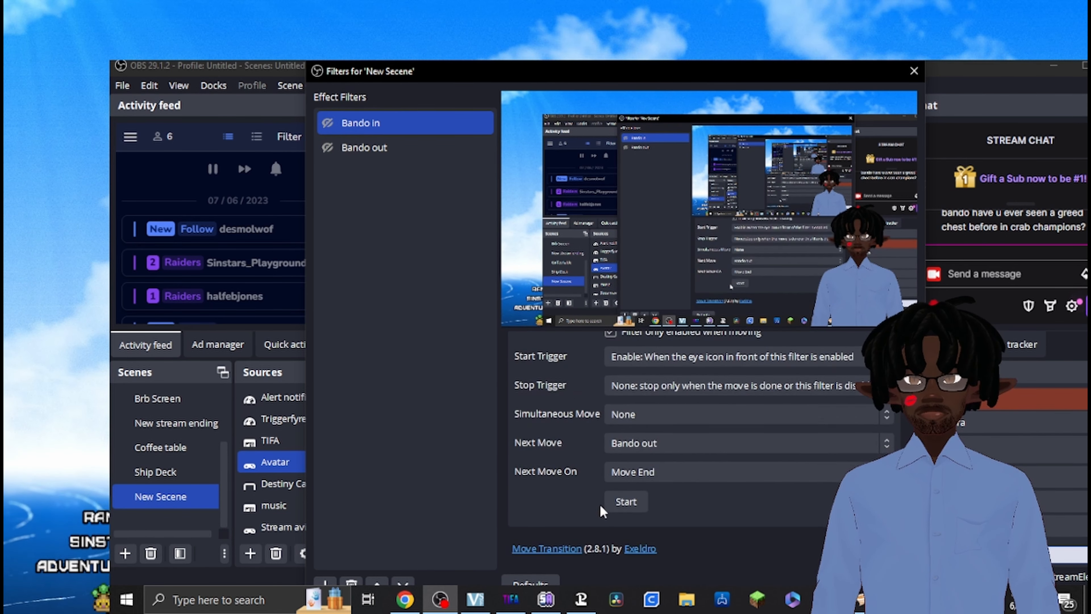
{"action": "left_click", "coordinate": [674, 474]}
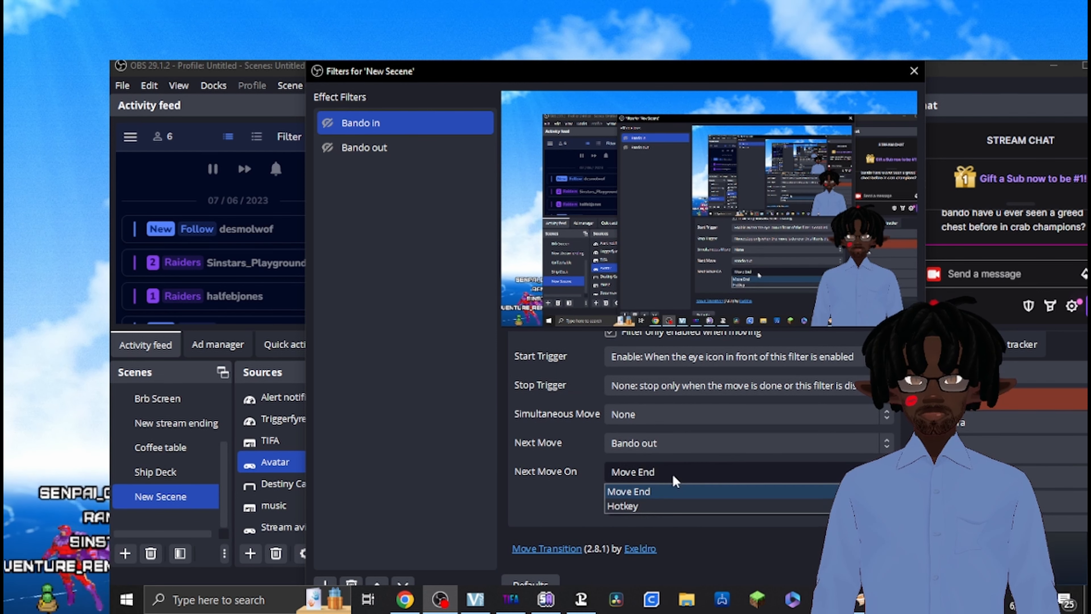
{"action": "left_click", "coordinate": [662, 504]}
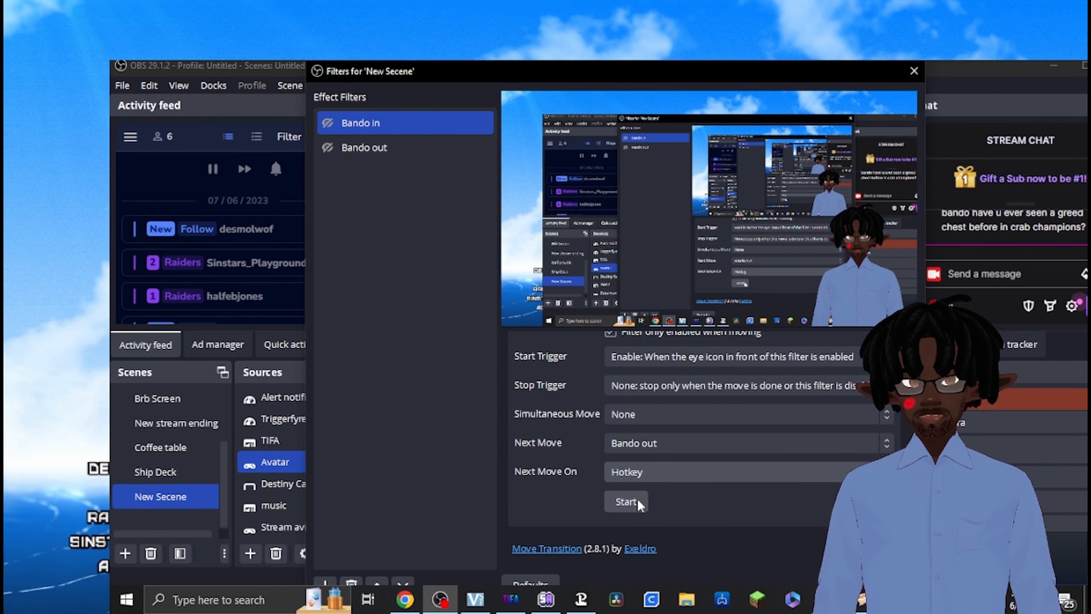
Start the Bando in move to test the Avatar zoom, and close the scene's filters.
{"action": "left_click", "coordinate": [627, 501]}
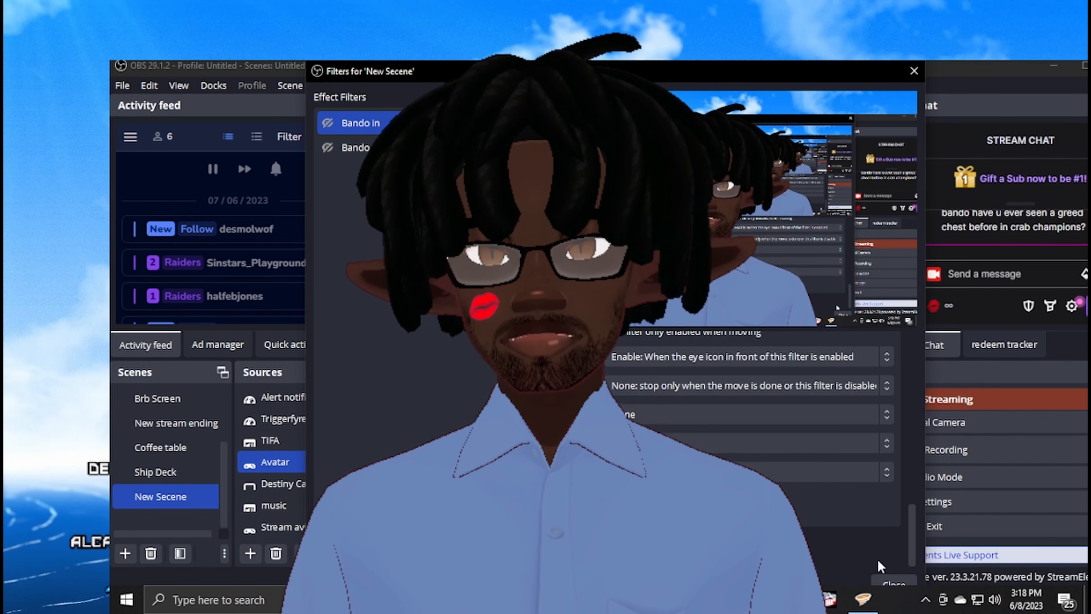
{"action": "left_click", "coordinate": [900, 579]}
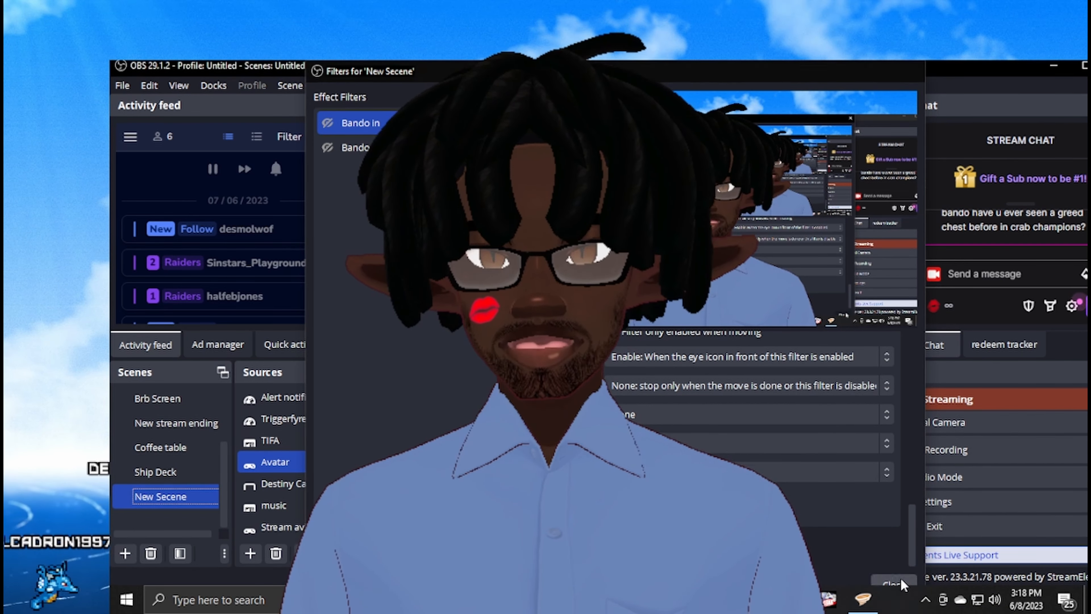